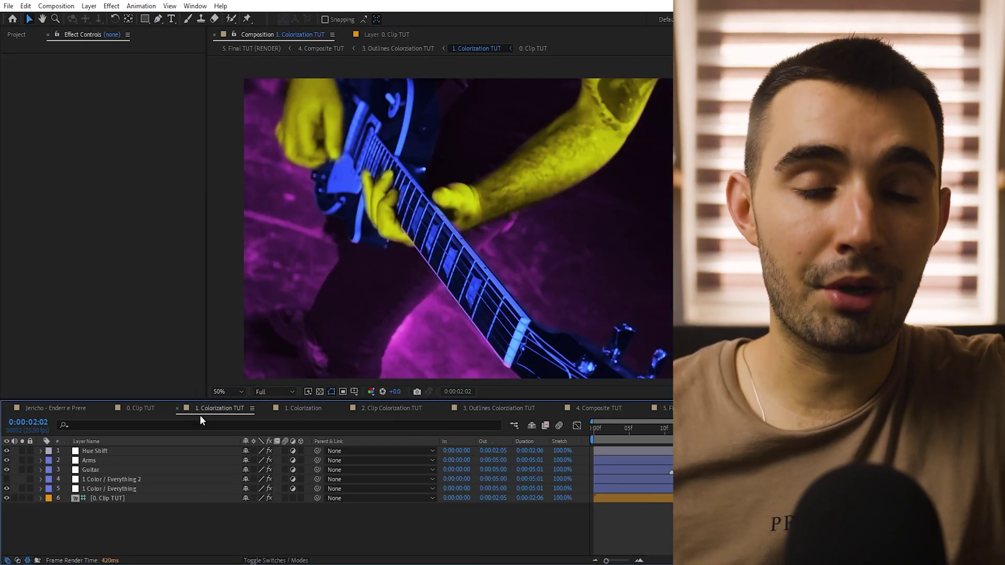
{"action": "left_click", "coordinate": [104, 479]}
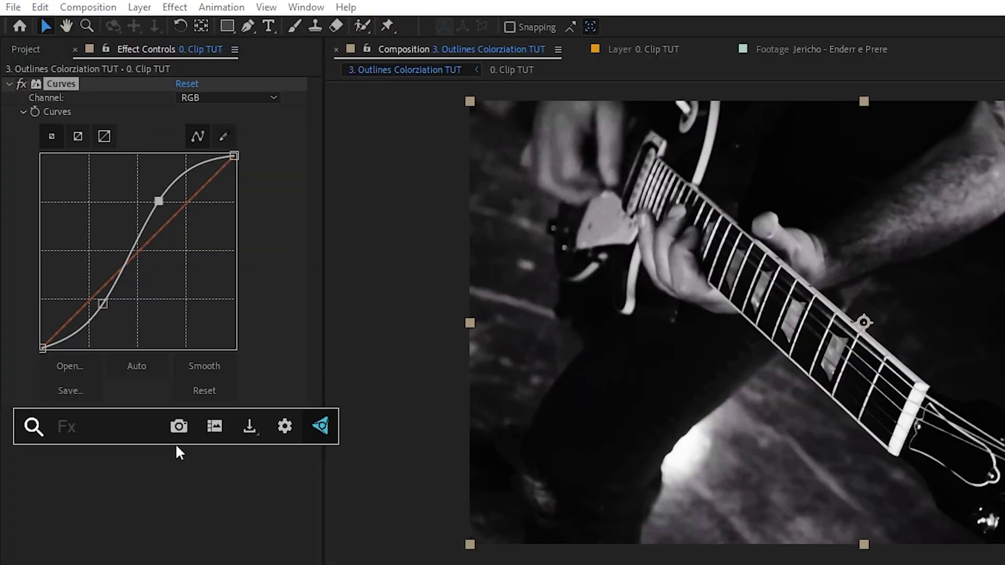
Step: Apply the Find Edges effect to the 0. Clip TUT layer and enable its Invert option
{"action": "type", "text": "fin"}
{"action": "key", "text": "Return"}
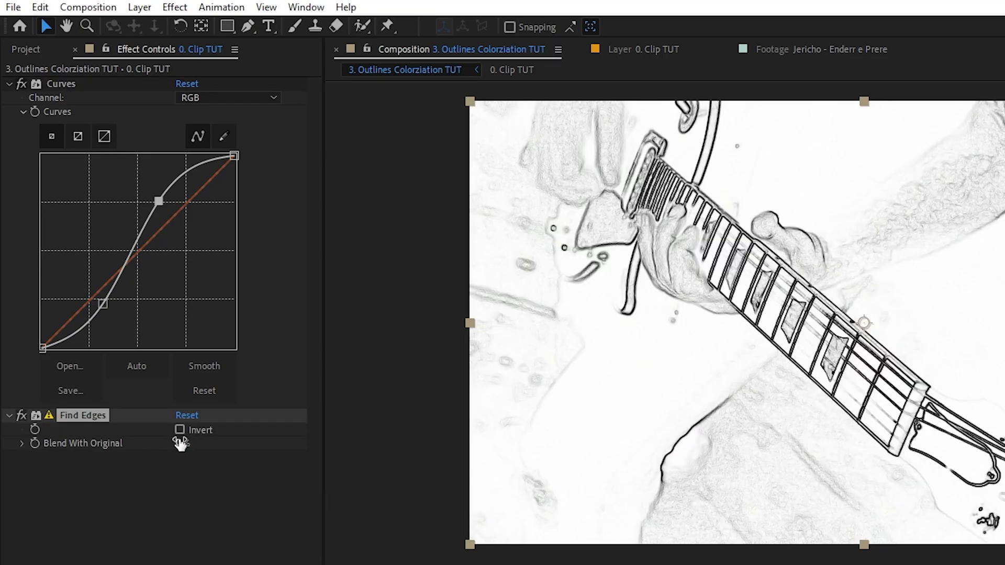
{"action": "left_click", "coordinate": [179, 430]}
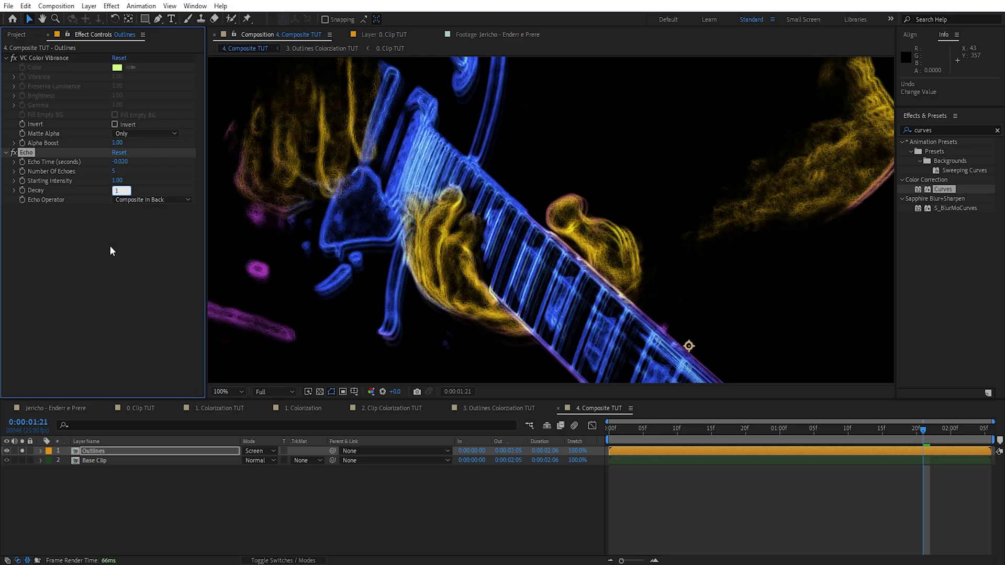
Step: Set the Echo decay on the Outlines layer to 1 and enable Repeat Edge Pixels for the Cross Blur layer's CC Cross Blur
{"action": "key", "text": "Return"}
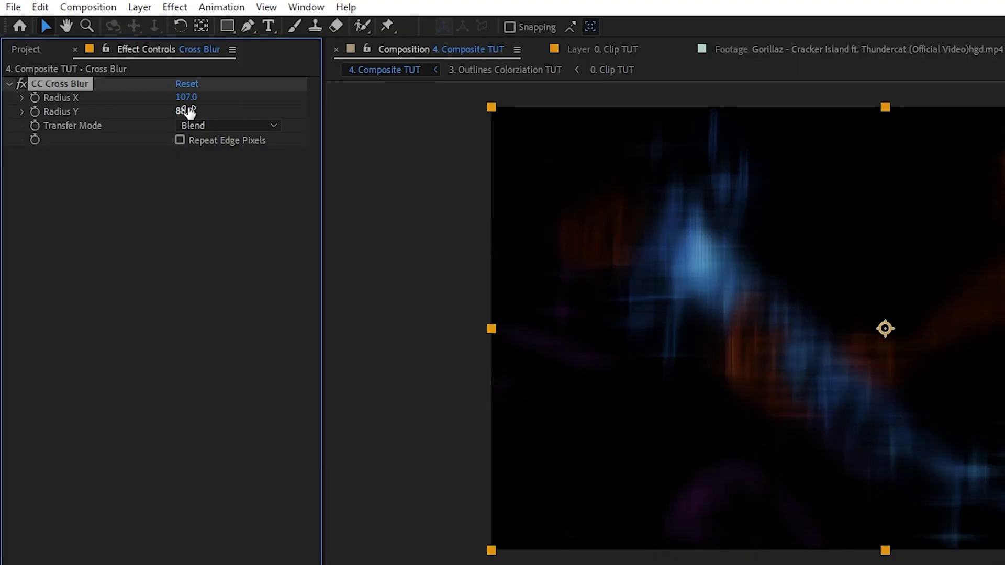
{"action": "left_click", "coordinate": [179, 140]}
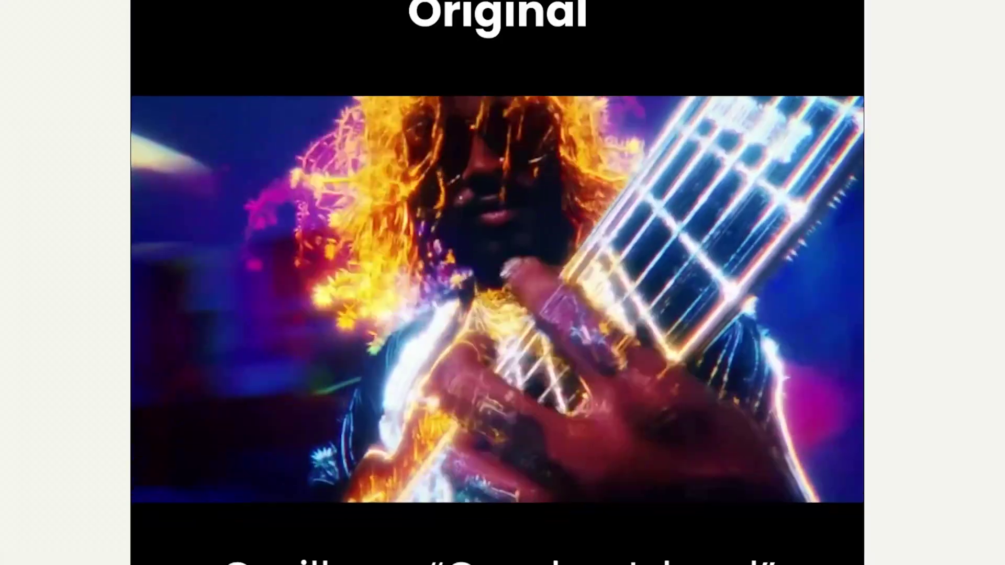
Step: Look through the Stylized Trippy Effect product page on Gumroad down to its pricing and details
{"action": "scroll", "coordinate": [497, 283], "scroll_direction": "down", "scroll_amount": 15}
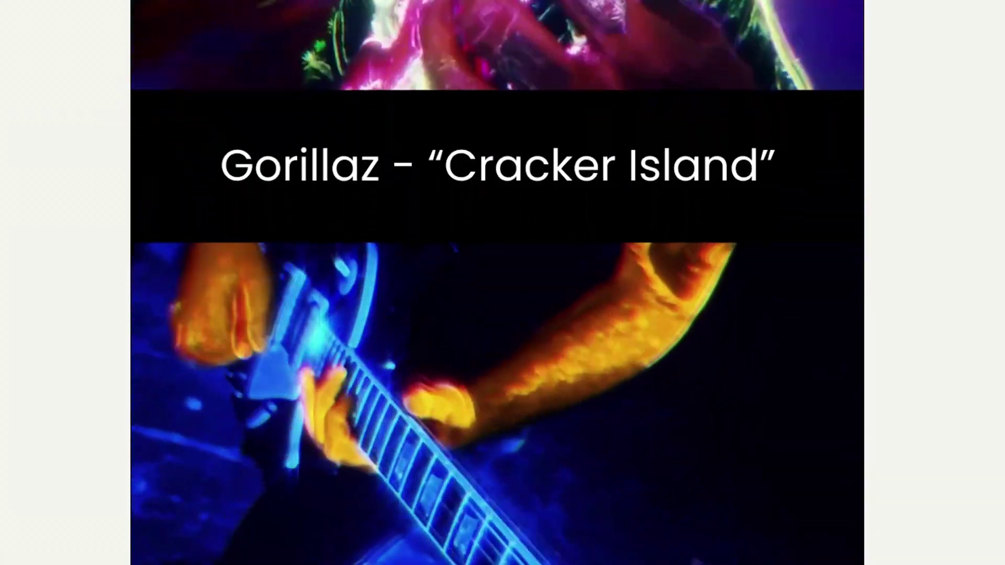
{"action": "scroll", "coordinate": [497, 282], "scroll_direction": "down", "scroll_amount": 2}
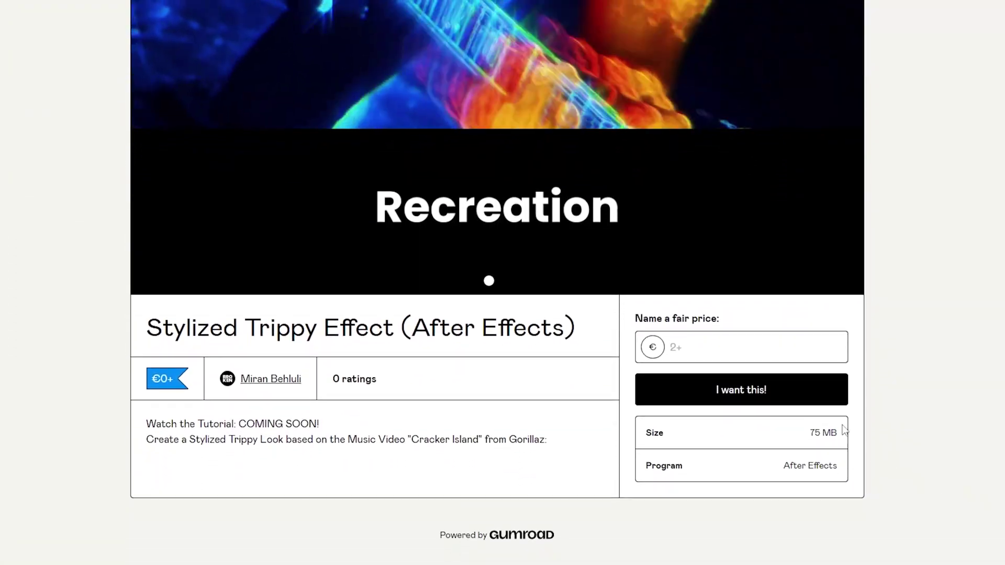
{"action": "left_click", "coordinate": [761, 347]}
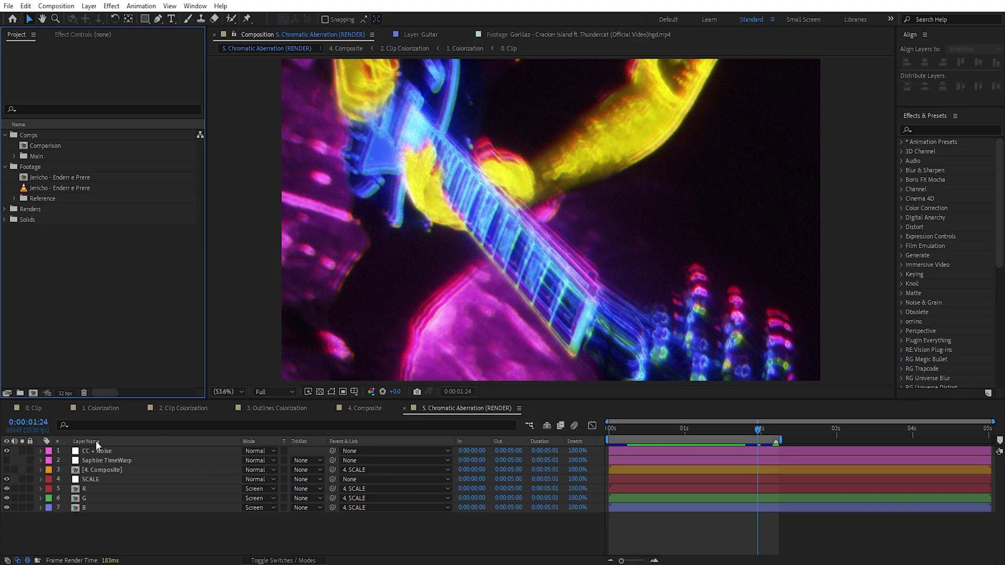
Step: Close all the open composition timelines, from 5. Chromatic Aberration (RENDER) back to 0. Clip
{"action": "left_click", "coordinate": [445, 409]}
{"action": "key", "text": "ctrl+w"}
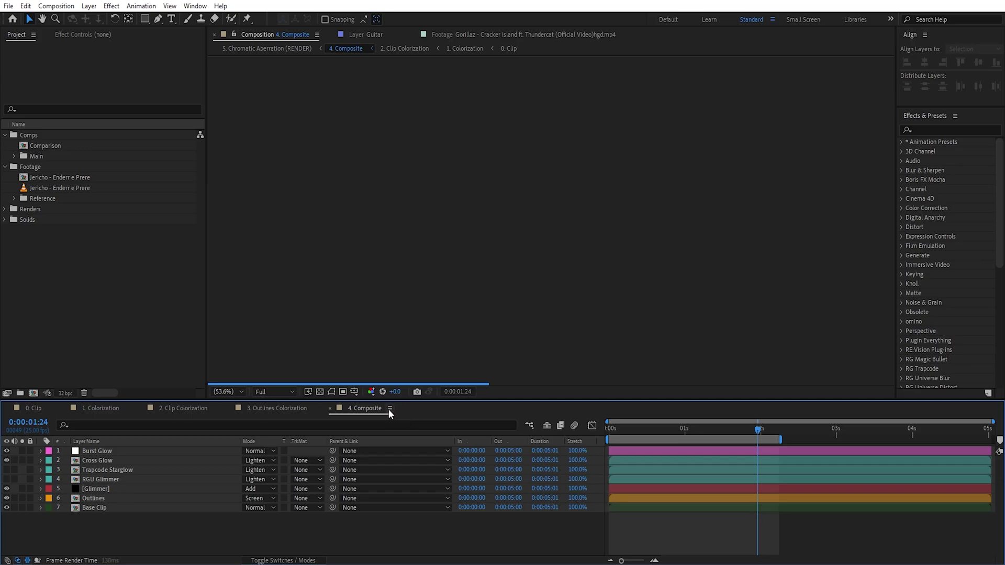
{"action": "key", "text": "ctrl+w"}
{"action": "key", "text": "ctrl+w"}
{"action": "key", "text": "ctrl+w"}
{"action": "key", "text": "ctrl+w"}
{"action": "key", "text": "ctrl+w"}
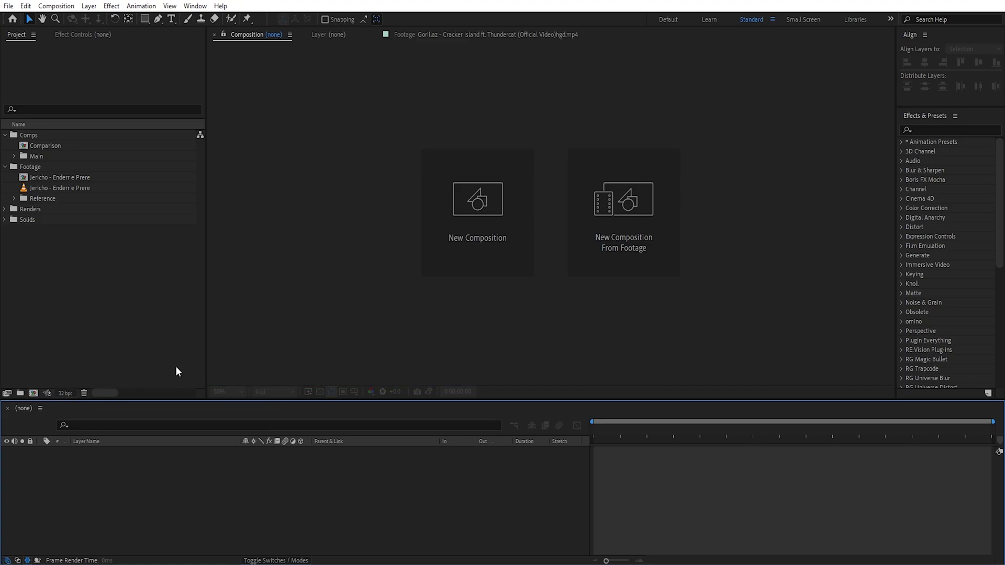
{"action": "left_click", "coordinate": [65, 398]}
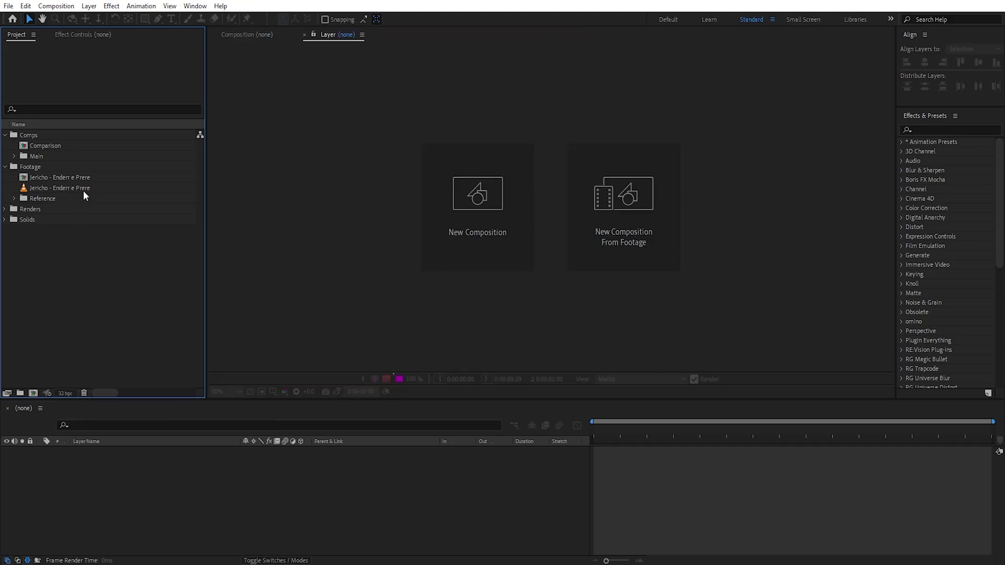
Step: View the Jericho - Enderr e Prere footage, open the composition of the same name and go to 0:00:00:14
{"action": "double_click", "coordinate": [69, 190]}
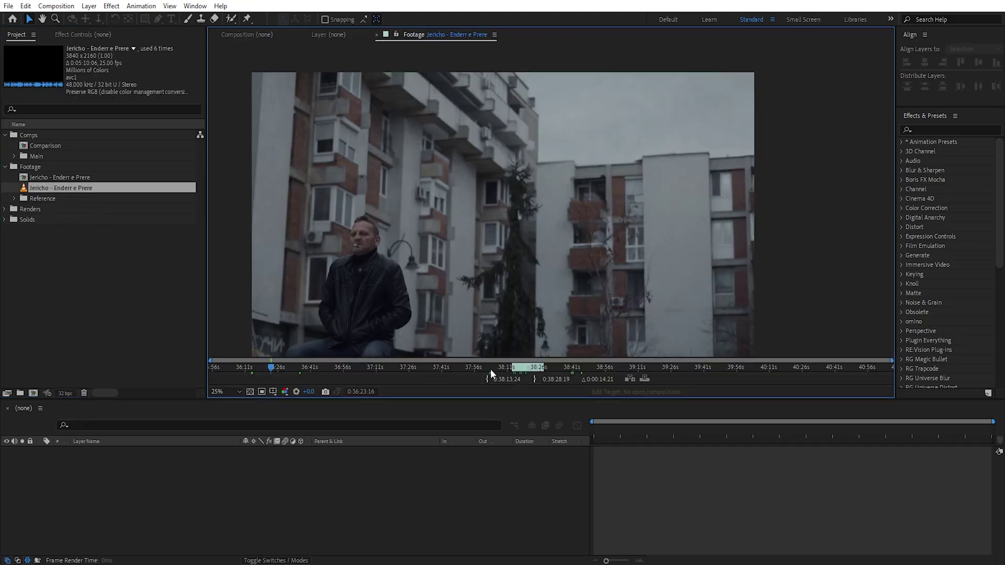
{"action": "left_click", "coordinate": [347, 366]}
{"action": "double_click", "coordinate": [67, 178]}
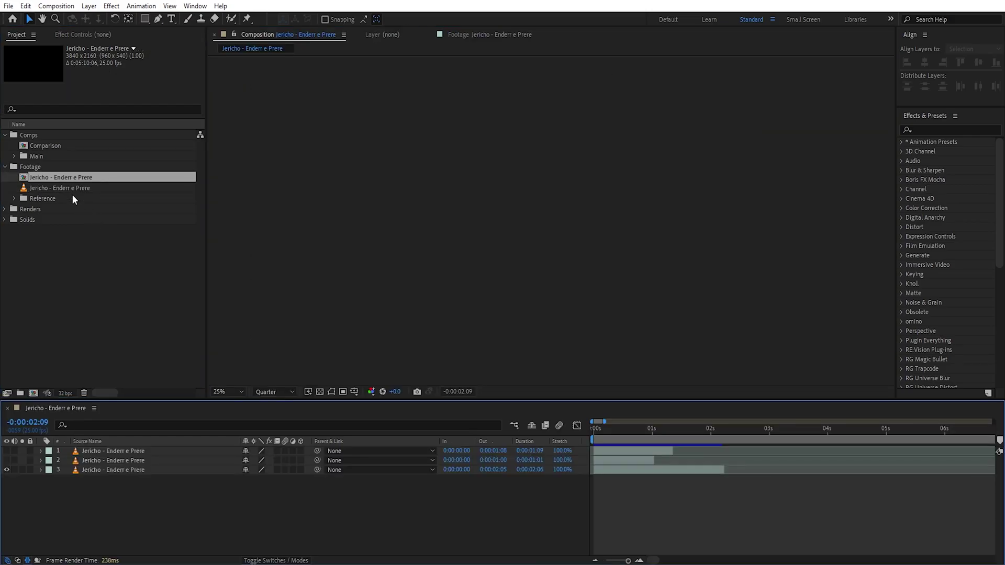
{"action": "left_click", "coordinate": [626, 431]}
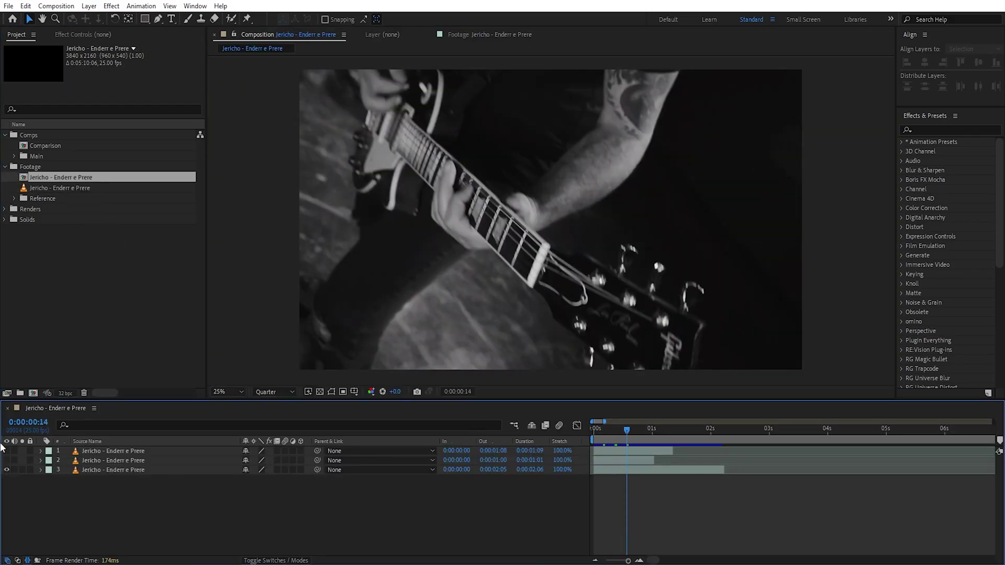
Step: Preview the three guitar clips in the composition by switching the visibility of the upper two layers at different frames
{"action": "left_click", "coordinate": [108, 469]}
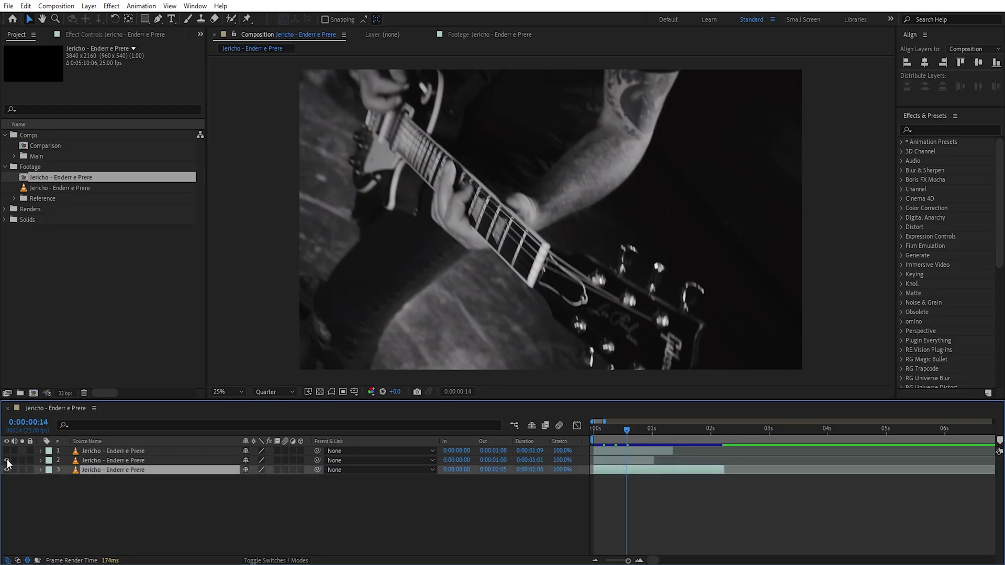
{"action": "left_click", "coordinate": [7, 460]}
{"action": "left_click", "coordinate": [616, 431]}
{"action": "left_click", "coordinate": [6, 451]}
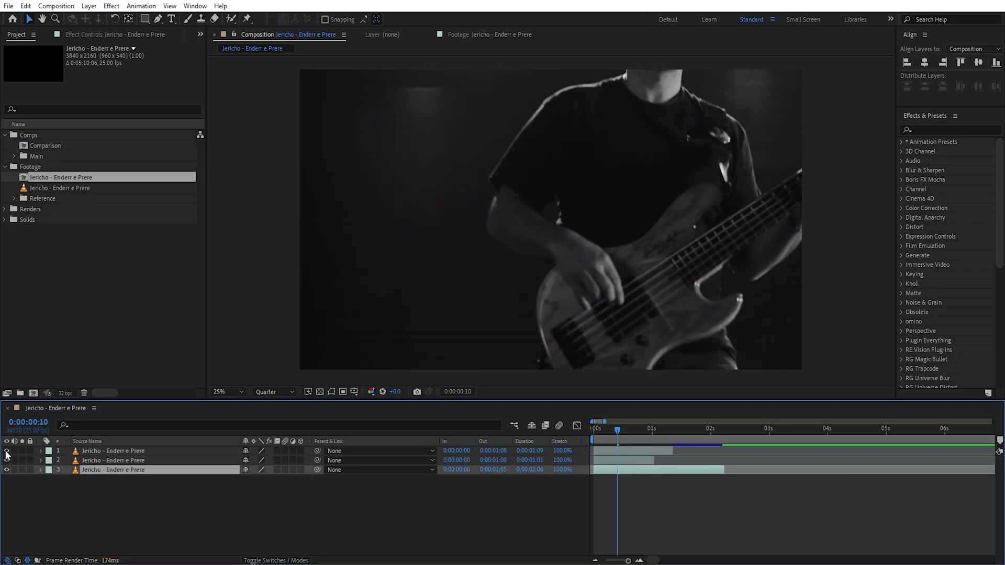
{"action": "left_click_drag", "start_coordinate": [7, 451], "coordinate": [7, 460]}
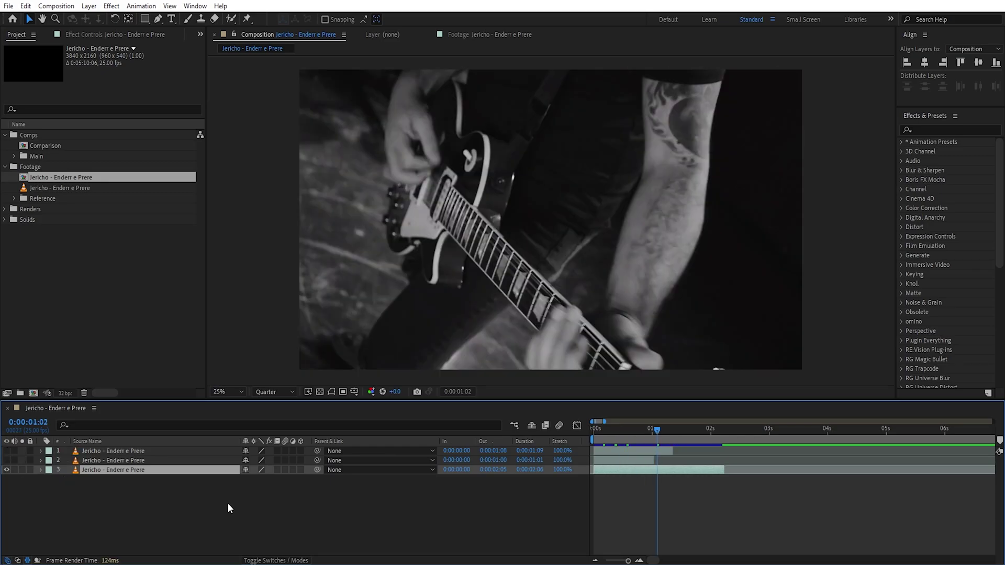
{"action": "left_click", "coordinate": [227, 504]}
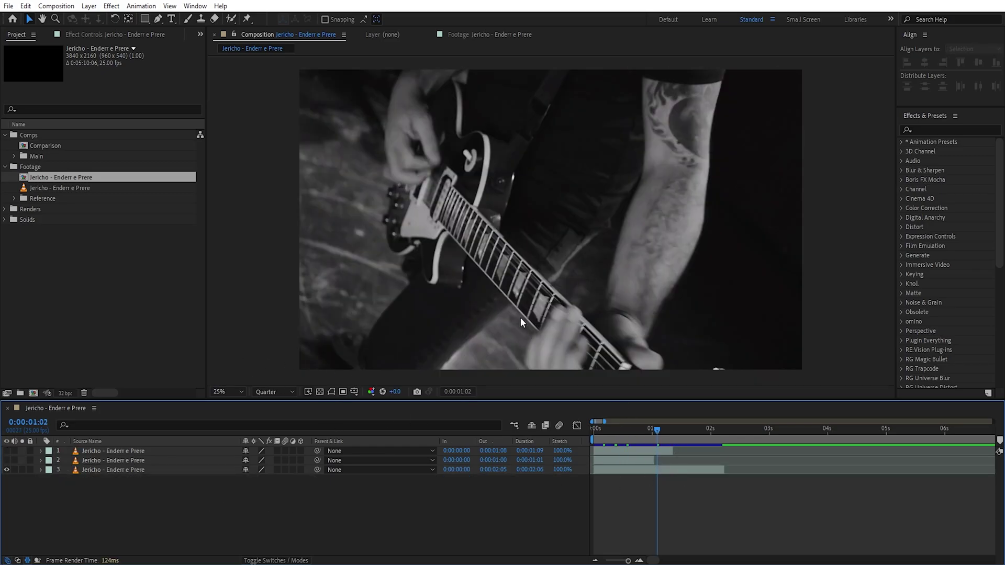
{"action": "left_click", "coordinate": [7, 451]}
{"action": "left_click", "coordinate": [134, 469]}
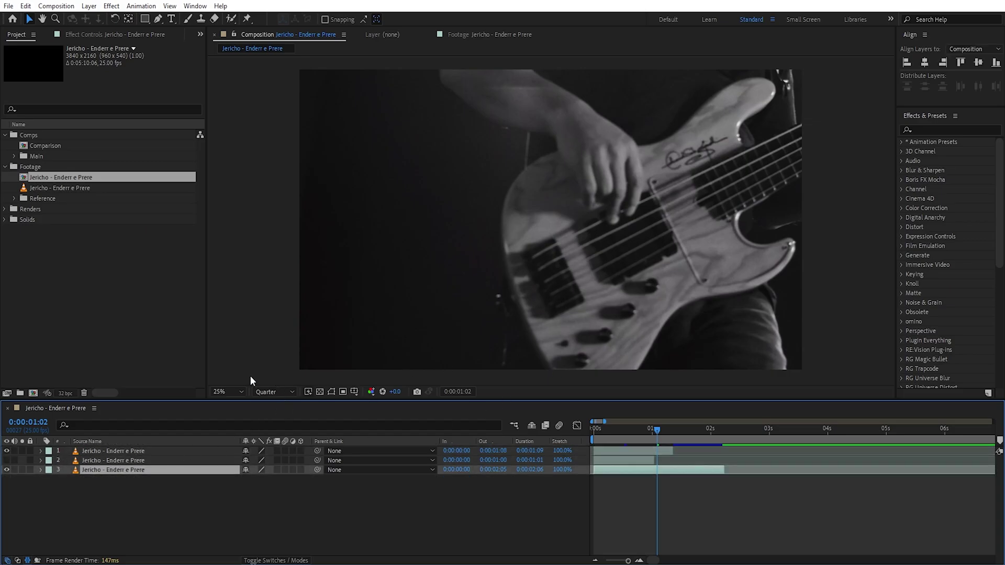
{"action": "left_click", "coordinate": [149, 488]}
{"action": "left_click", "coordinate": [89, 372]}
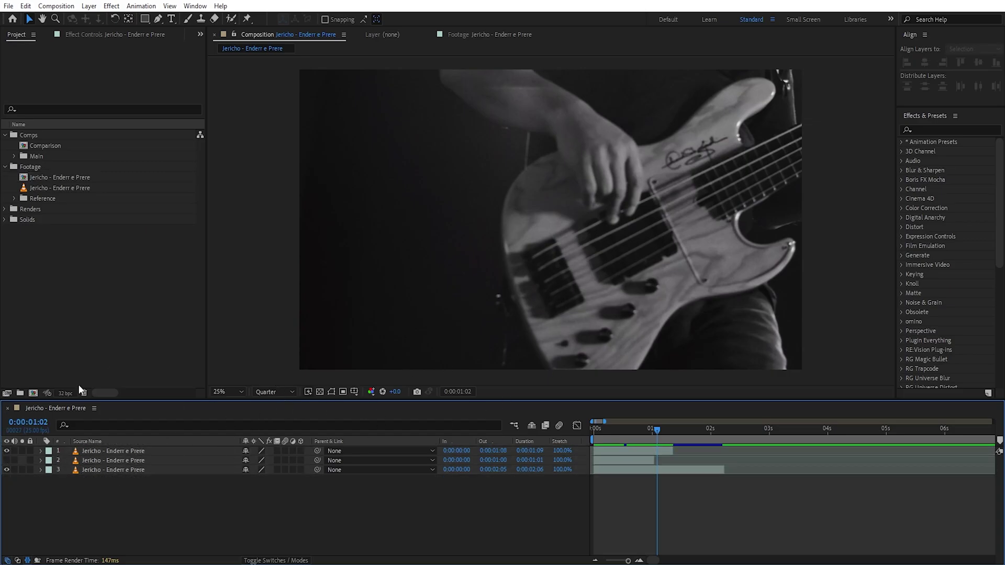
Step: Create a new composition named Clip TUT at 1920 x 1080 and 25 frames per second
{"action": "left_click", "coordinate": [33, 394]}
{"action": "type", "text": "Clip TUT"}
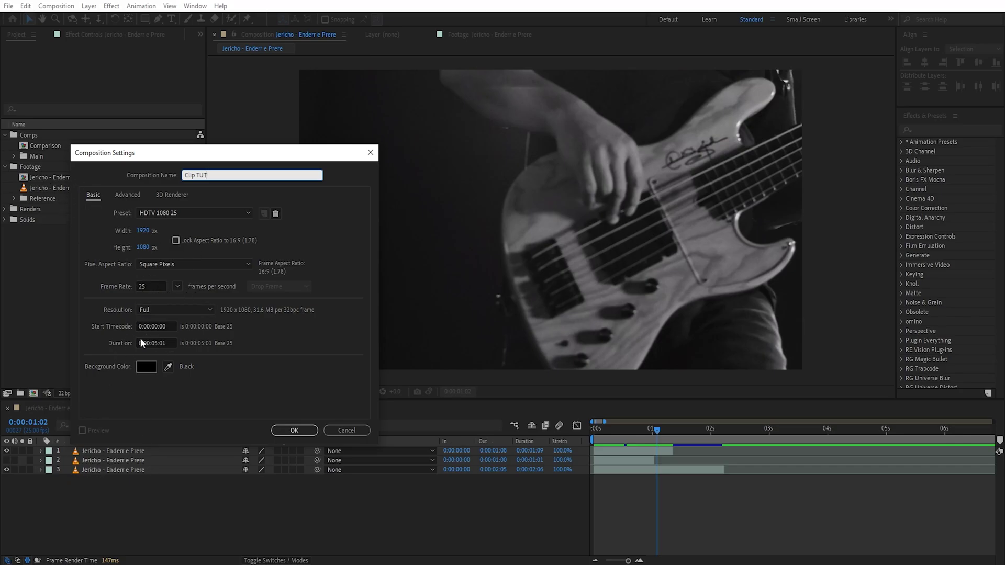
{"action": "left_click", "coordinate": [294, 430]}
Step: Hide layer 1 in the Jericho - Enderr e Prere composition and copy the layer 3 clip into the Clip TUT composition
{"action": "left_click", "coordinate": [55, 408]}
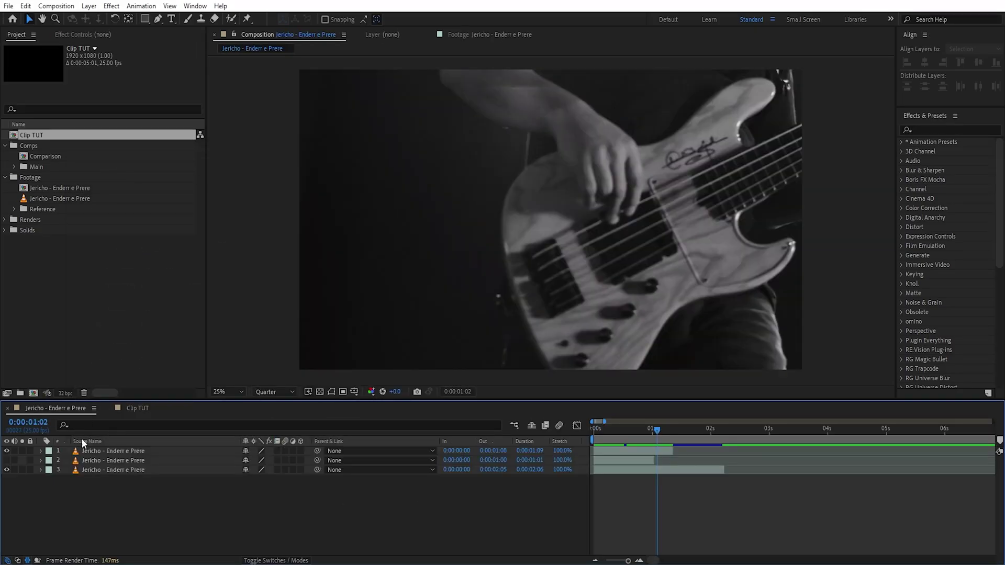
{"action": "left_click", "coordinate": [145, 470]}
{"action": "left_click", "coordinate": [7, 451]}
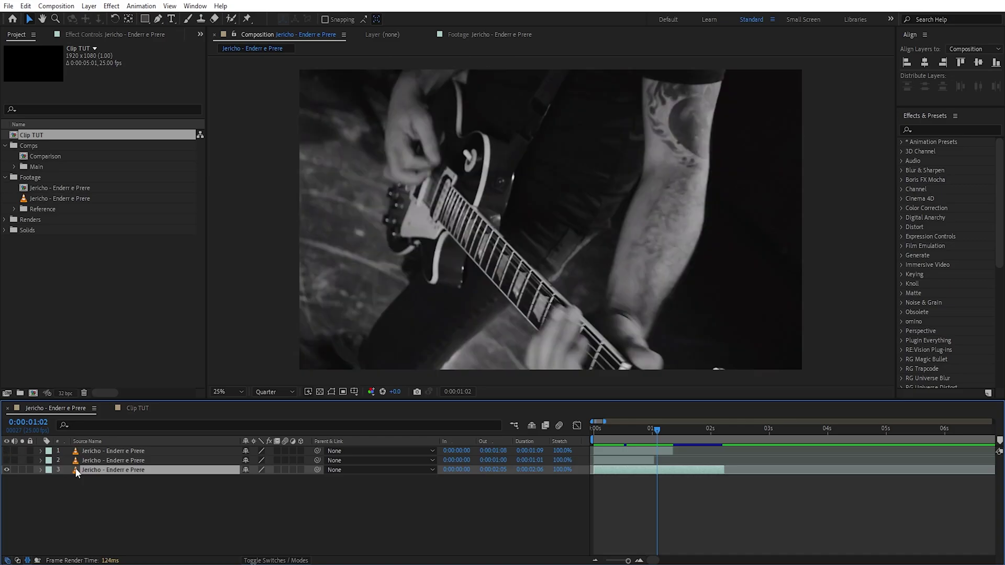
{"action": "left_click", "coordinate": [26, 7]}
{"action": "left_click", "coordinate": [69, 72]}
{"action": "left_click", "coordinate": [152, 409]}
{"action": "left_click", "coordinate": [30, 8]}
{"action": "left_click", "coordinate": [68, 121]}
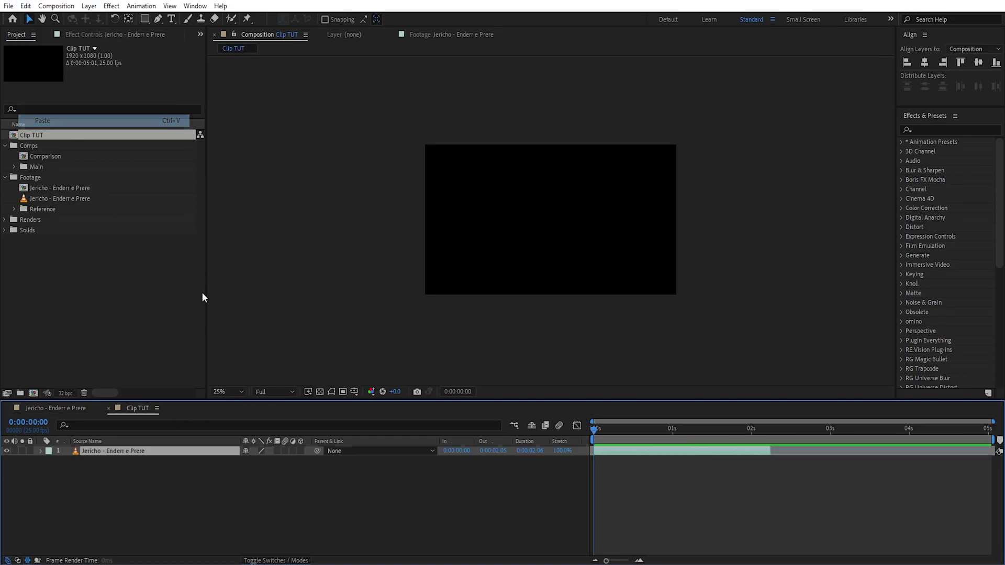
Step: Fit the pasted guitar clip to the Clip TUT composition's frame with Fit to Comp
{"action": "left_click", "coordinate": [517, 465]}
{"action": "scroll", "coordinate": [647, 295], "scroll_direction": "down", "scroll_amount": 1}
{"action": "left_click", "coordinate": [622, 254]}
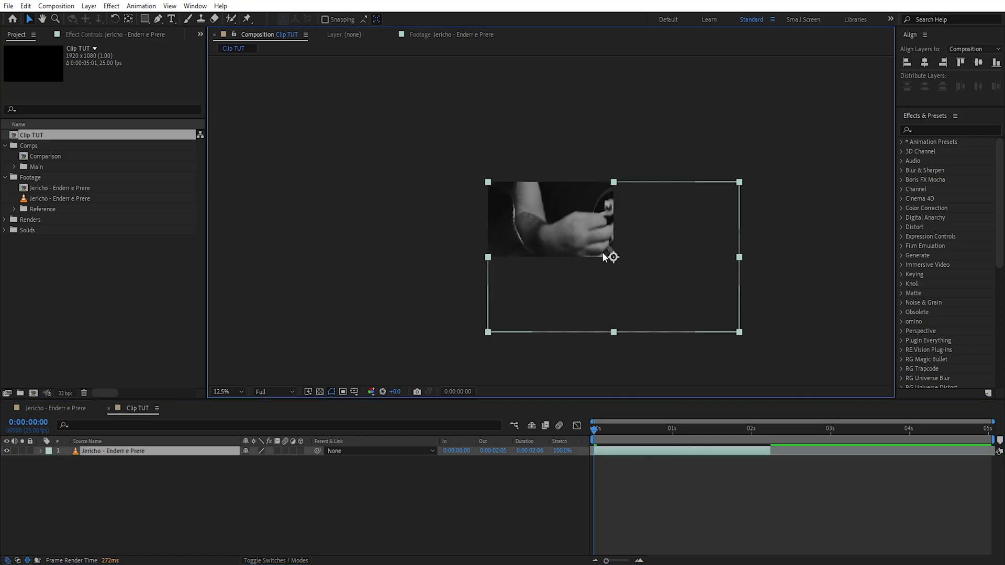
{"action": "right_click", "coordinate": [603, 252]}
{"action": "mouse_move", "coordinate": [646, 286]}
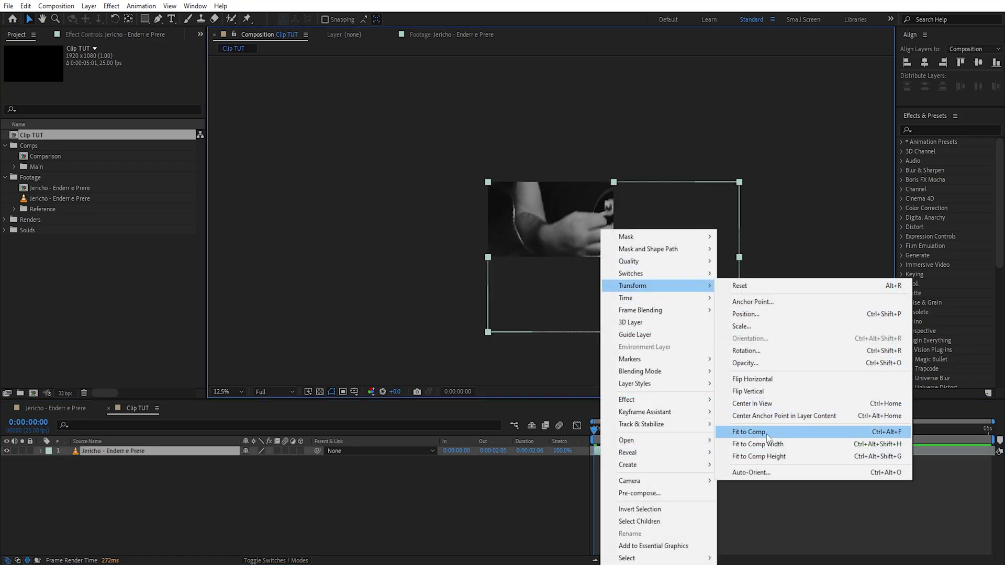
{"action": "left_click", "coordinate": [891, 434]}
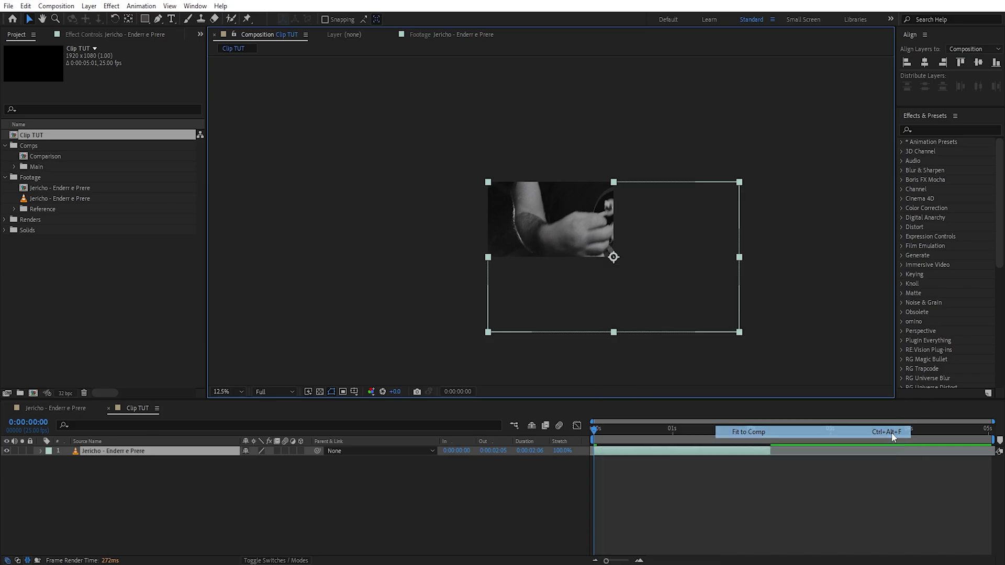
{"action": "left_click", "coordinate": [549, 504]}
{"action": "scroll", "coordinate": [544, 300], "scroll_direction": "up", "scroll_amount": 3}
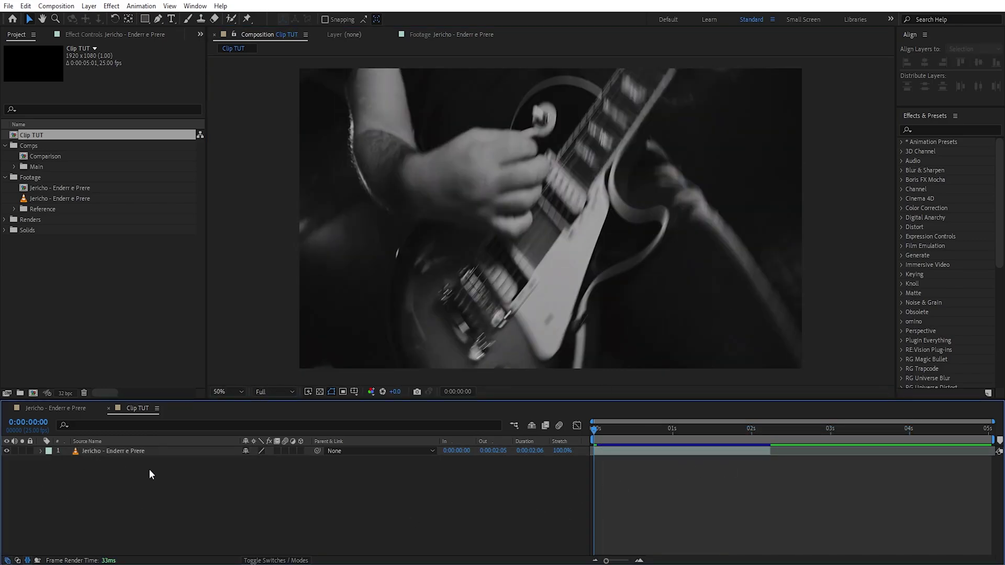
Step: Shorten the work area to the end of the guitar clip and trim the composition to it
{"action": "left_click_drag", "start_coordinate": [974, 439], "coordinate": [781, 439]}
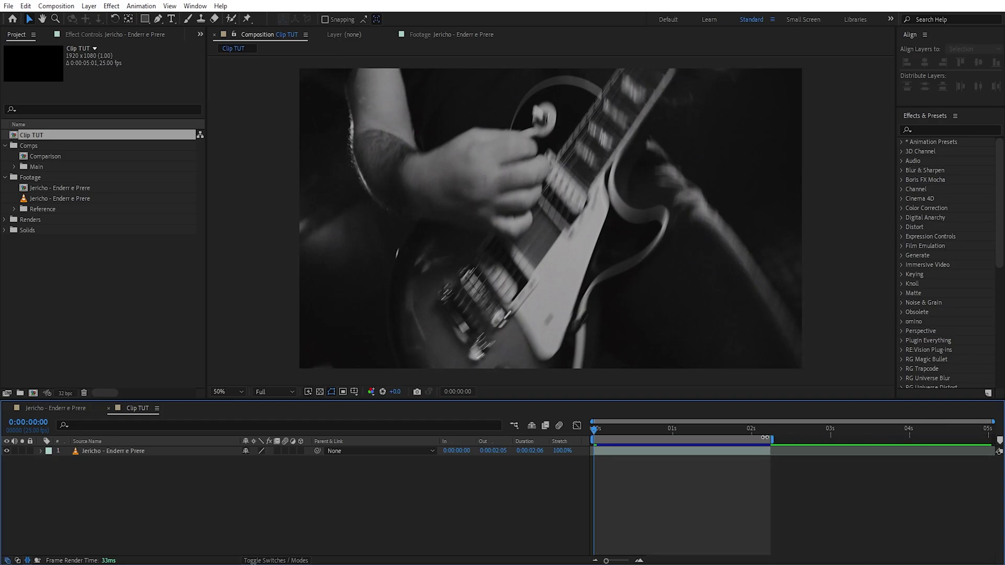
{"action": "right_click", "coordinate": [735, 442]}
{"action": "left_click", "coordinate": [767, 471]}
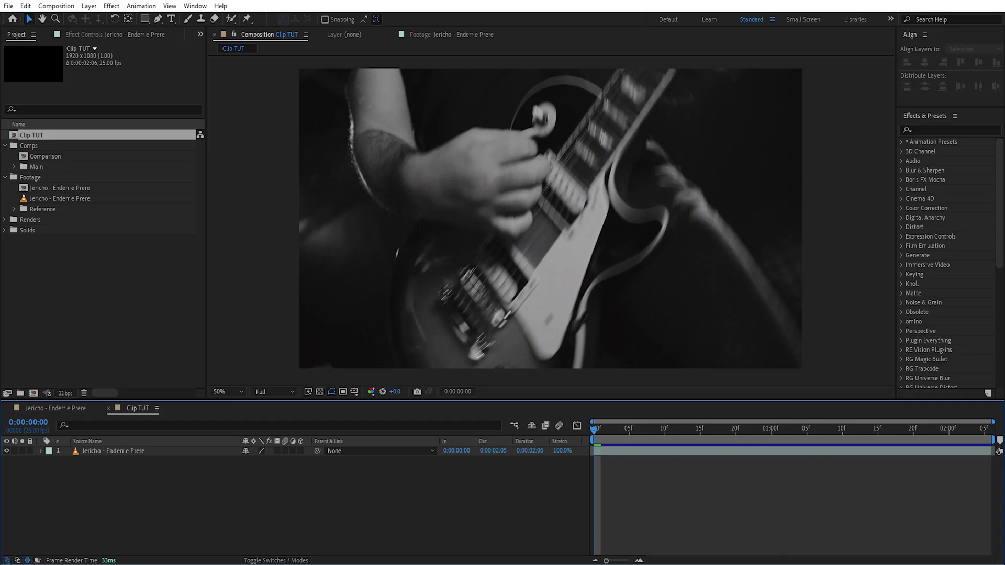
{"action": "left_click", "coordinate": [77, 453]}
{"action": "left_click", "coordinate": [431, 480]}
{"action": "left_click_drag", "start_coordinate": [252, 492], "coordinate": [113, 490]}
{"action": "left_click", "coordinate": [157, 476]}
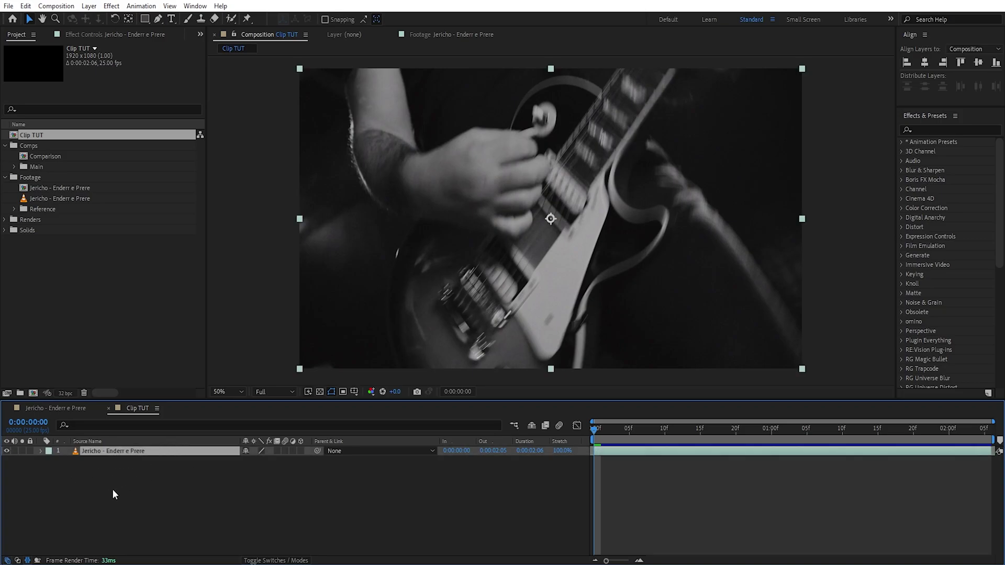
{"action": "left_click", "coordinate": [175, 490]}
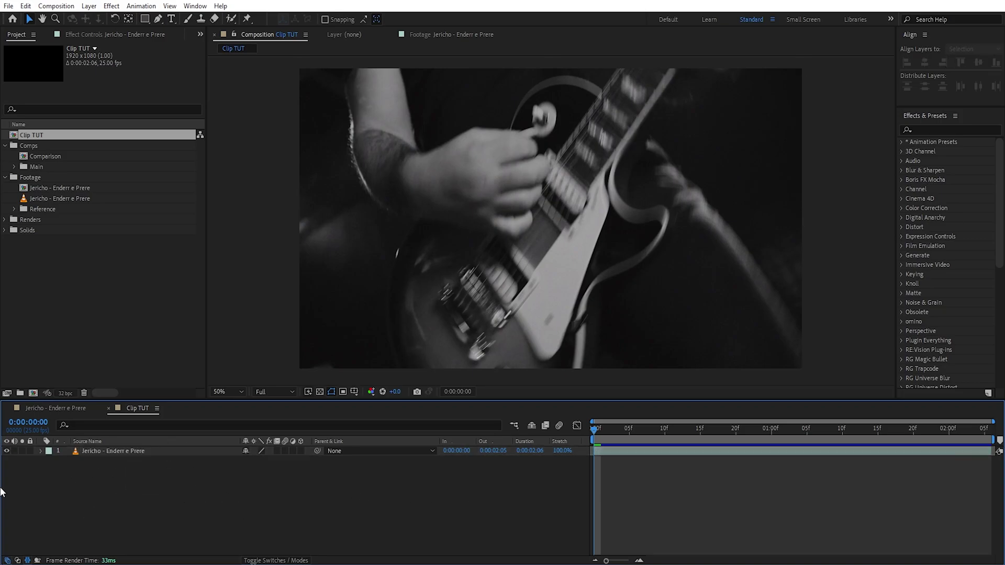
Step: Create a new composition from Clip TUT and rename the original composition as 0. Clip TUT
{"action": "left_click_drag", "start_coordinate": [40, 135], "coordinate": [33, 391]}
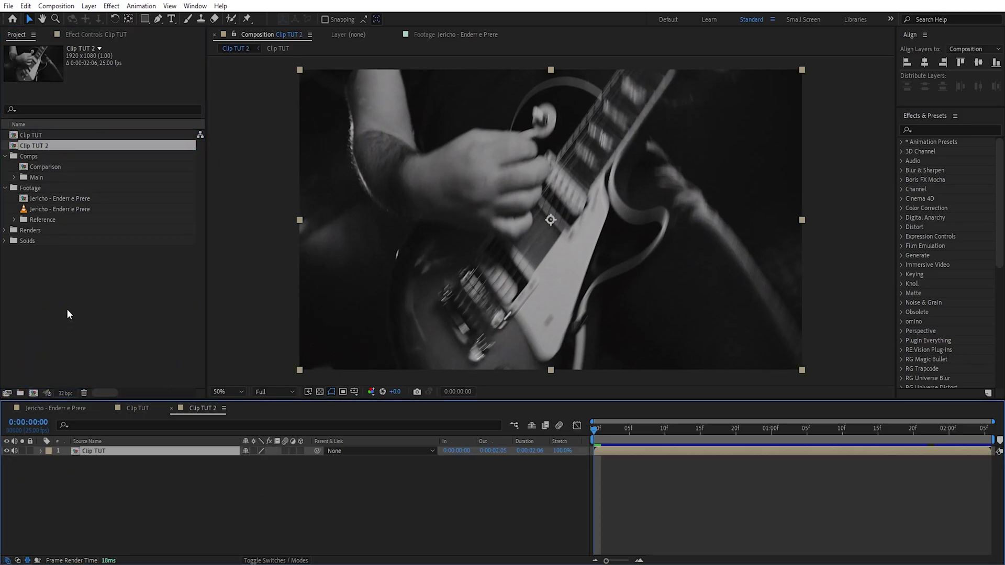
{"action": "left_click", "coordinate": [41, 136]}
{"action": "key", "text": "Return"}
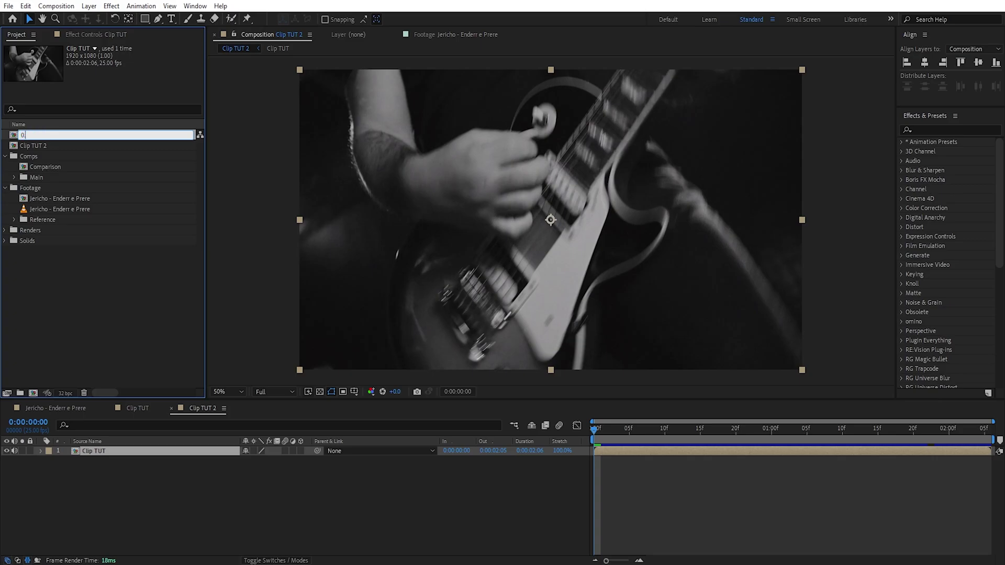
Step: Rename the Clip TUT 2 composition as 1. Colorization TUT and open it in the timeline
{"action": "left_click", "coordinate": [52, 145]}
{"action": "key", "text": "Return"}
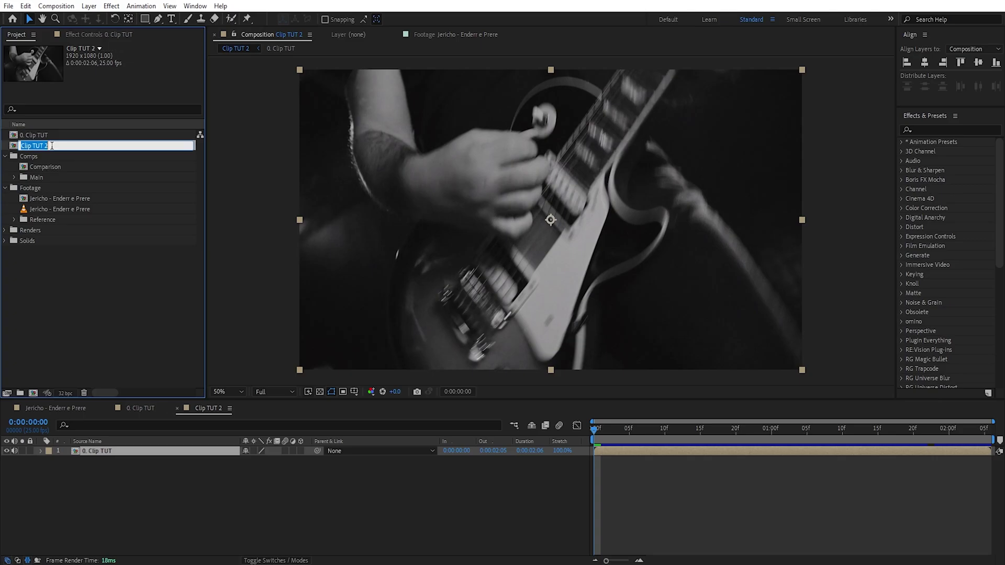
{"action": "type", "text": "1. Colorization TU"}
{"action": "left_click", "coordinate": [104, 255]}
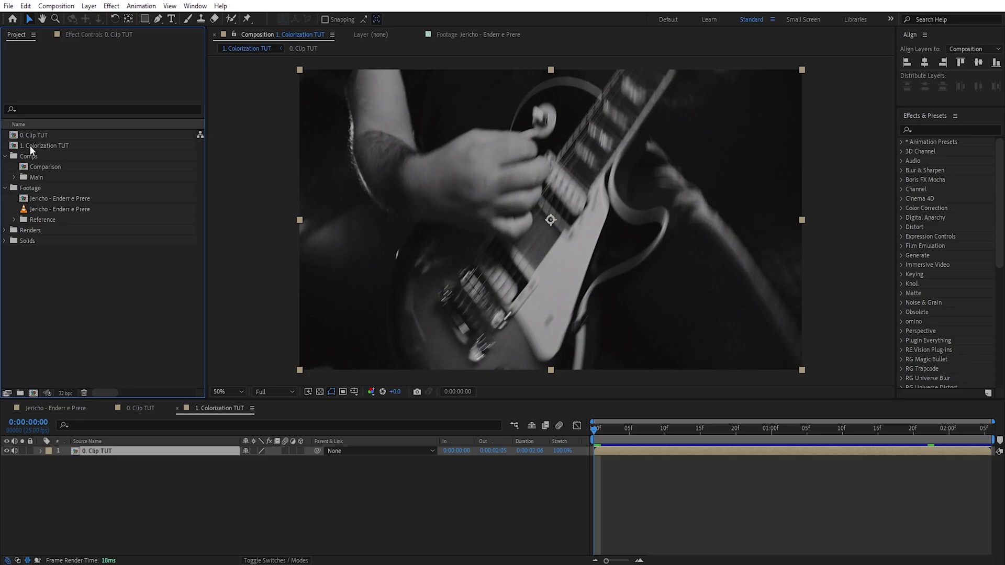
{"action": "double_click", "coordinate": [59, 147]}
{"action": "left_click", "coordinate": [397, 484]}
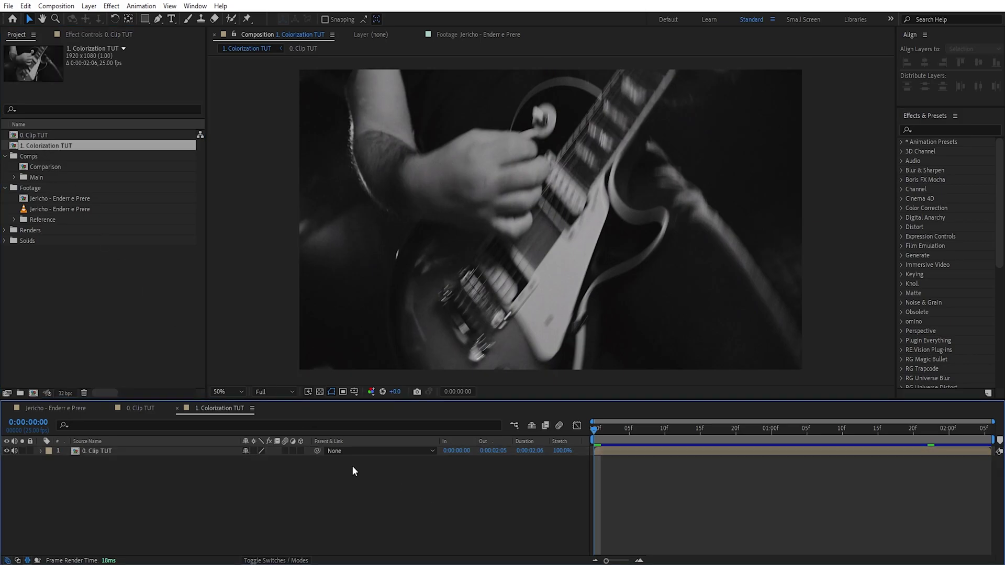
Step: Make the 0. Clip TUT layer a guide layer and move the current time to 0:00:01:19
{"action": "right_click", "coordinate": [109, 451]}
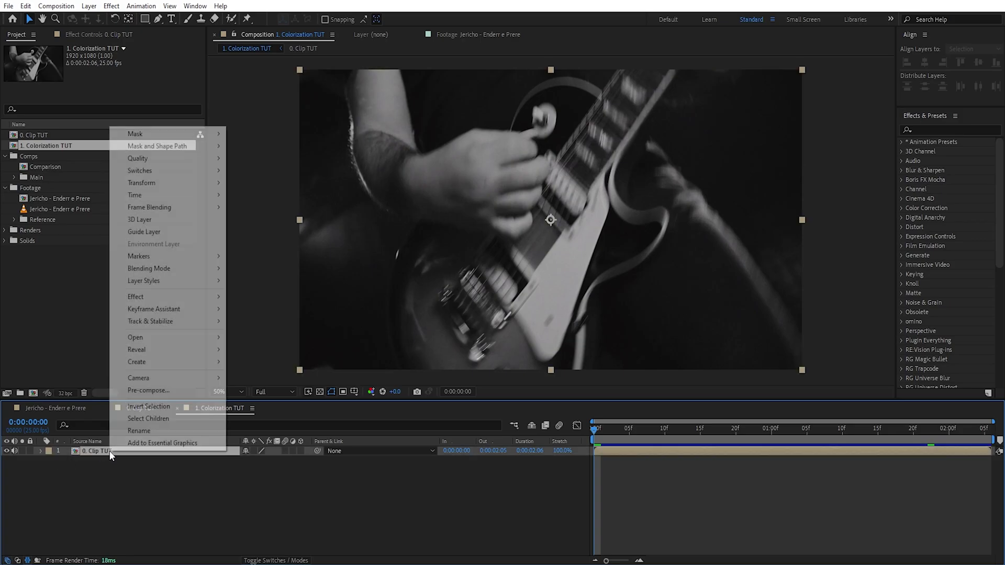
{"action": "left_click", "coordinate": [167, 231]}
{"action": "left_click", "coordinate": [325, 489]}
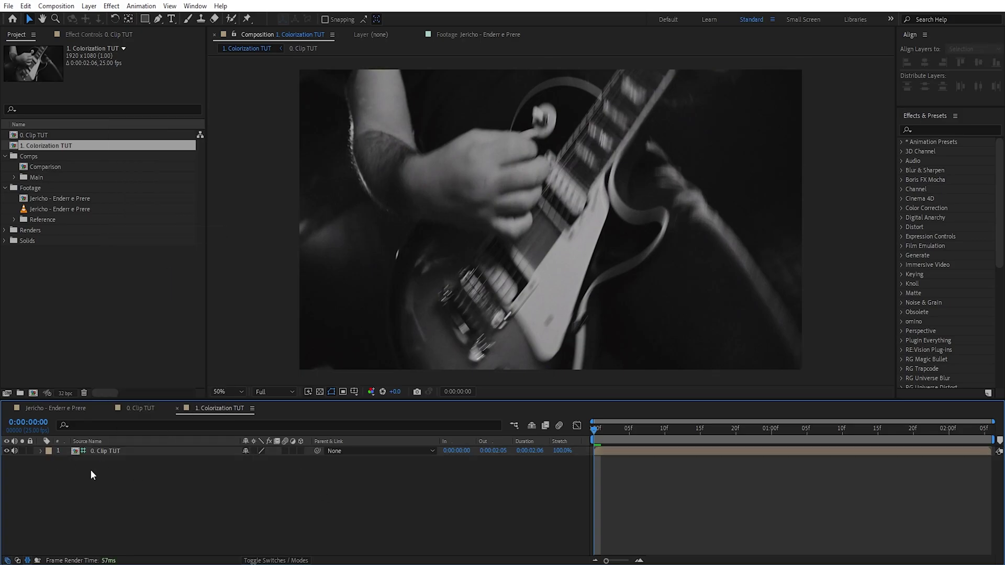
{"action": "left_click_drag", "start_coordinate": [62, 498], "coordinate": [175, 445]}
{"action": "left_click", "coordinate": [356, 479]}
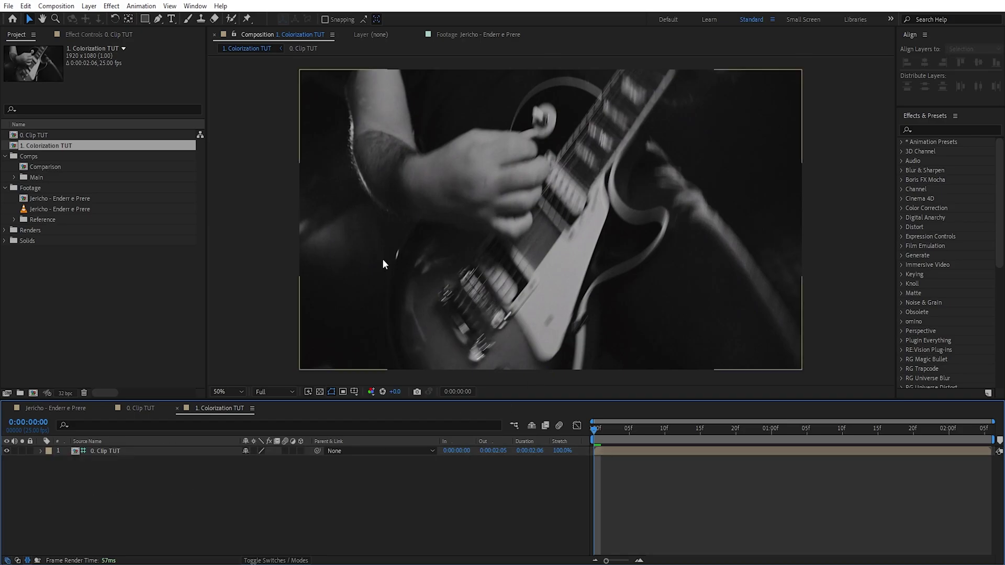
{"action": "left_click_drag", "start_coordinate": [102, 483], "coordinate": [173, 452]}
{"action": "left_click", "coordinate": [169, 480]}
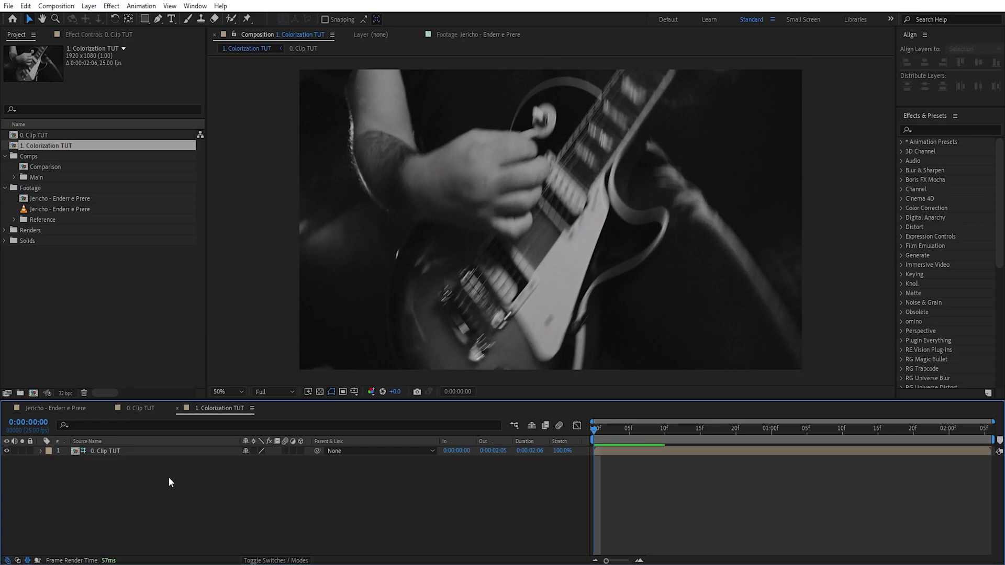
{"action": "left_click_drag", "start_coordinate": [705, 432], "coordinate": [909, 445]}
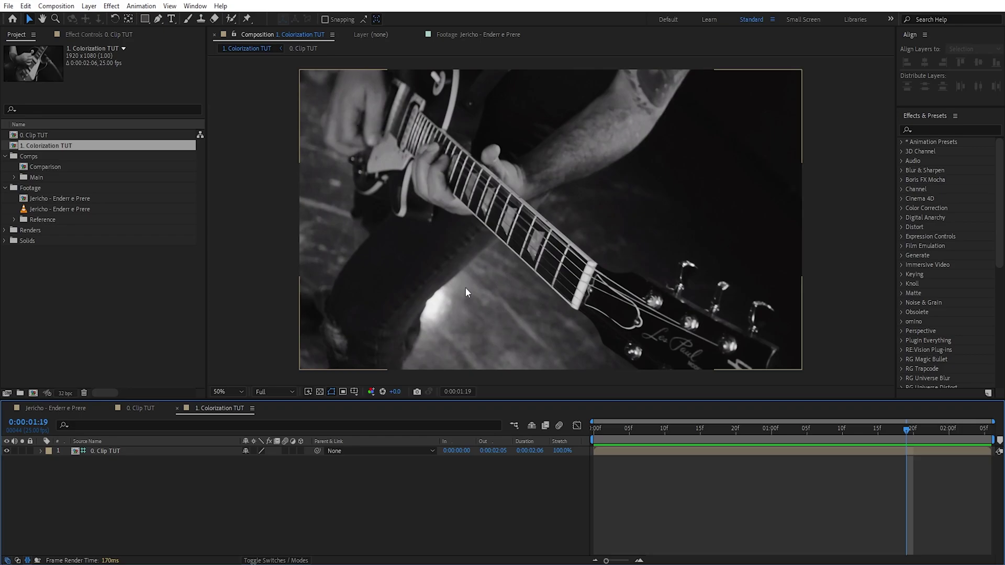
{"action": "double_click", "coordinate": [149, 450]}
{"action": "left_click", "coordinate": [155, 452]}
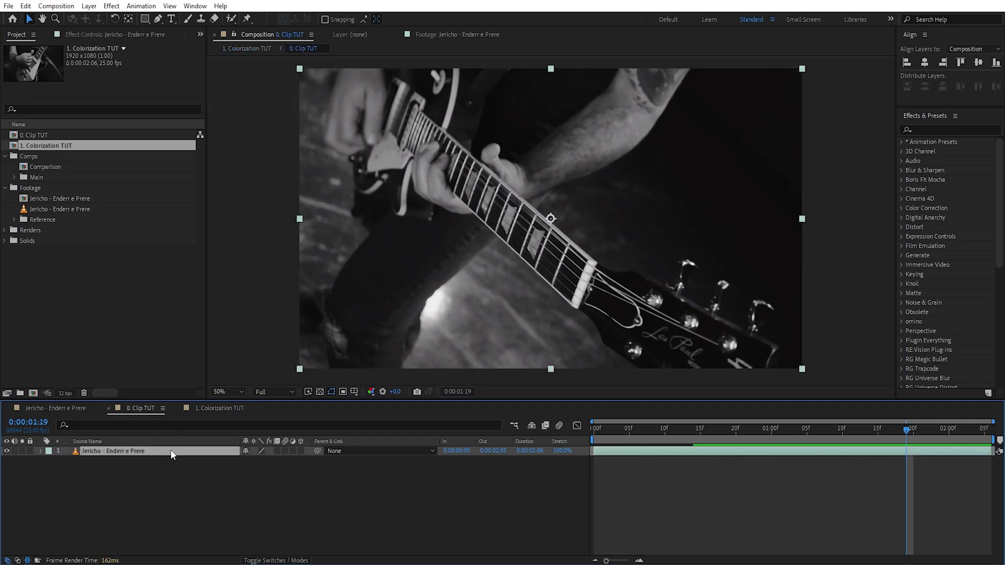
{"action": "right_click", "coordinate": [171, 451]}
{"action": "mouse_move", "coordinate": [201, 295]}
{"action": "mouse_move", "coordinate": [324, 148]}
{"action": "left_click", "coordinate": [471, 529]}
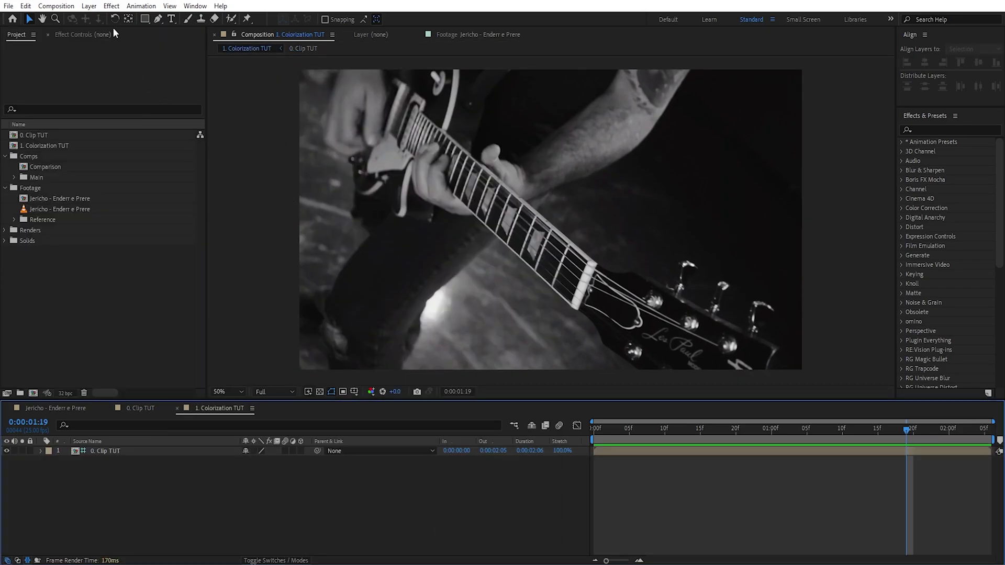
Step: Add an adjustment layer above the clip in 1. Colorization TUT and name it 1 Color
{"action": "left_click", "coordinate": [89, 6]}
{"action": "mouse_move", "coordinate": [172, 19]}
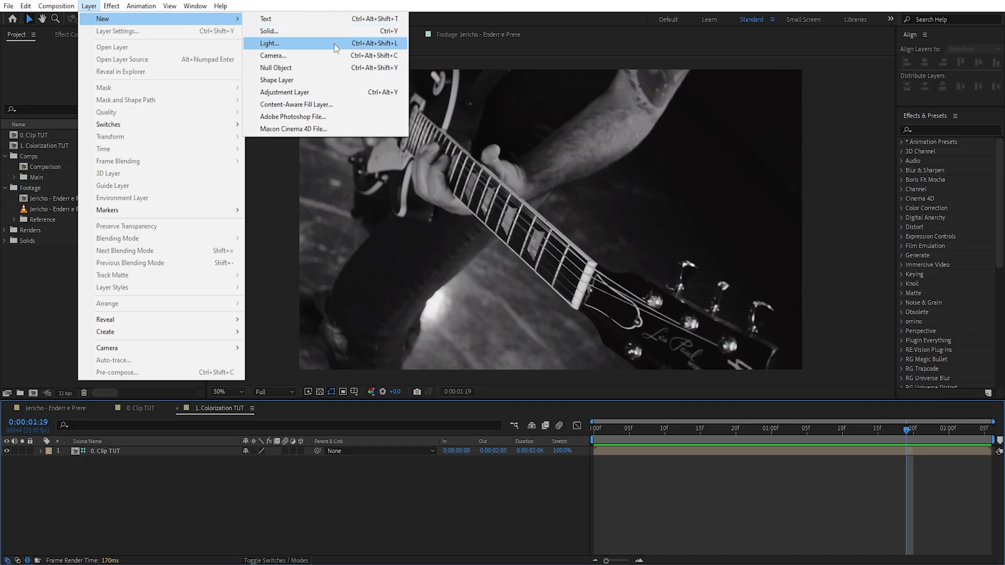
{"action": "left_click", "coordinate": [311, 94]}
{"action": "key", "text": "Return"}
{"action": "type", "text": "1 Color"}
{"action": "key", "text": "Return"}
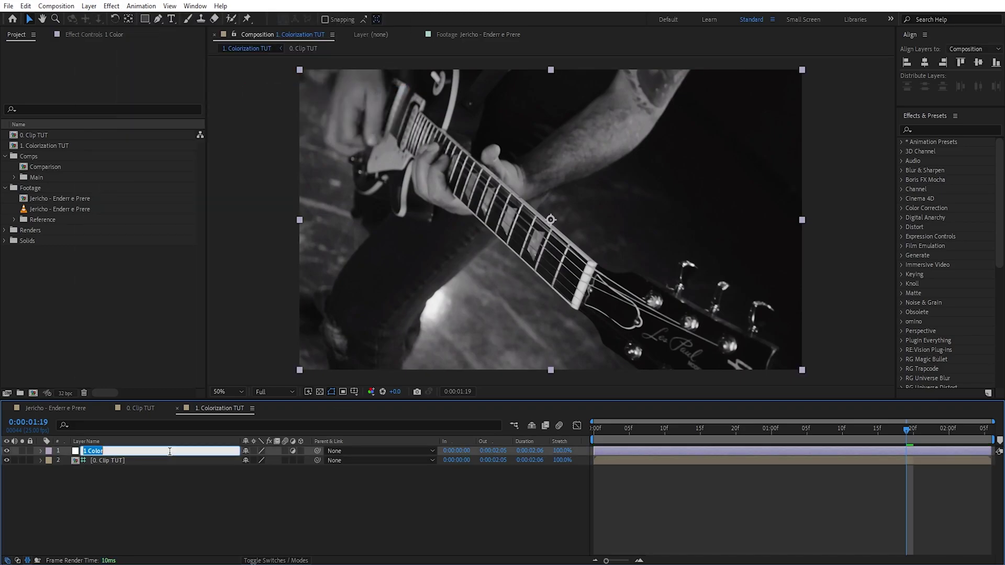
Step: Set the label colour of the 0. Clip TUT layer to orange and of the 1 Color layer to pink
{"action": "left_click", "coordinate": [49, 461]}
{"action": "left_click", "coordinate": [73, 387]}
{"action": "left_click", "coordinate": [49, 451]}
{"action": "left_click", "coordinate": [74, 412]}
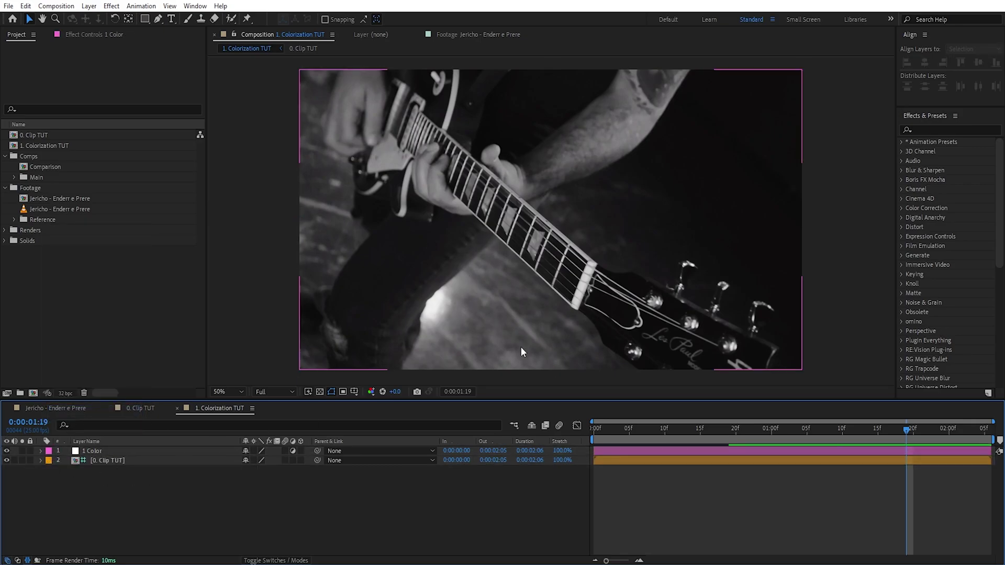
Step: Apply a Curves effect to the 1 Color adjustment layer and search the effects library for curves
{"action": "left_click", "coordinate": [159, 451]}
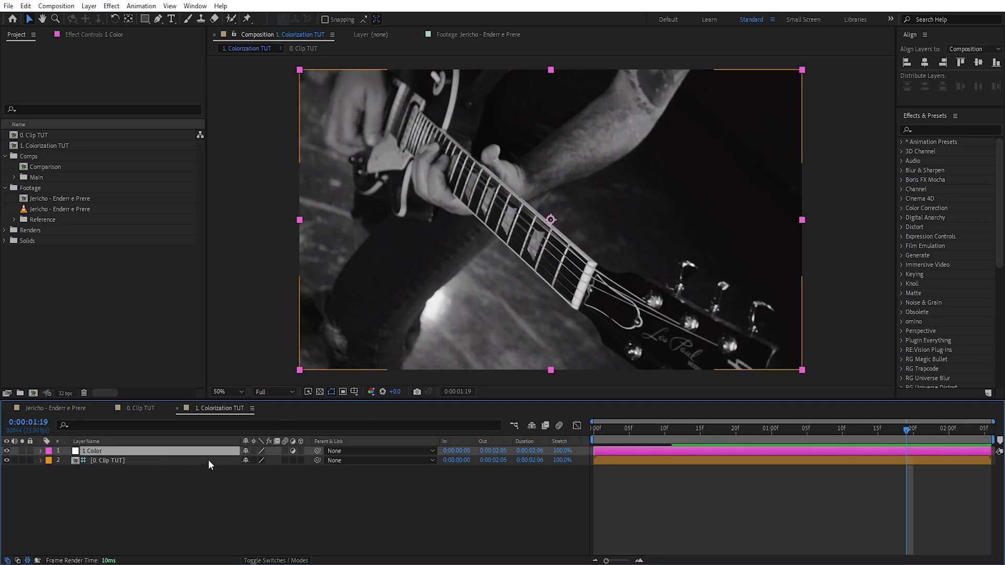
{"action": "key", "text": "ctrl+space"}
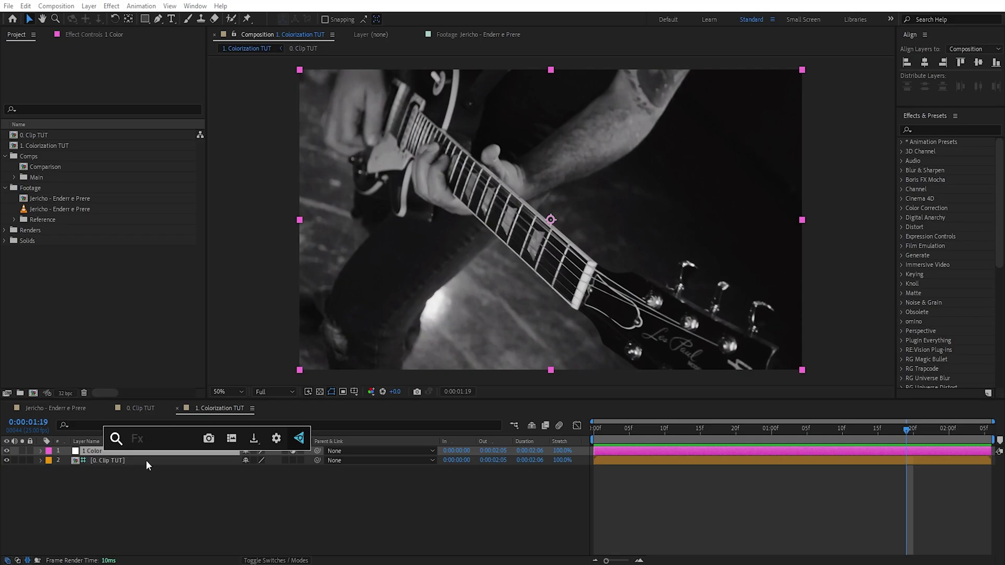
{"action": "type", "text": "cu"}
{"action": "key", "text": "Return"}
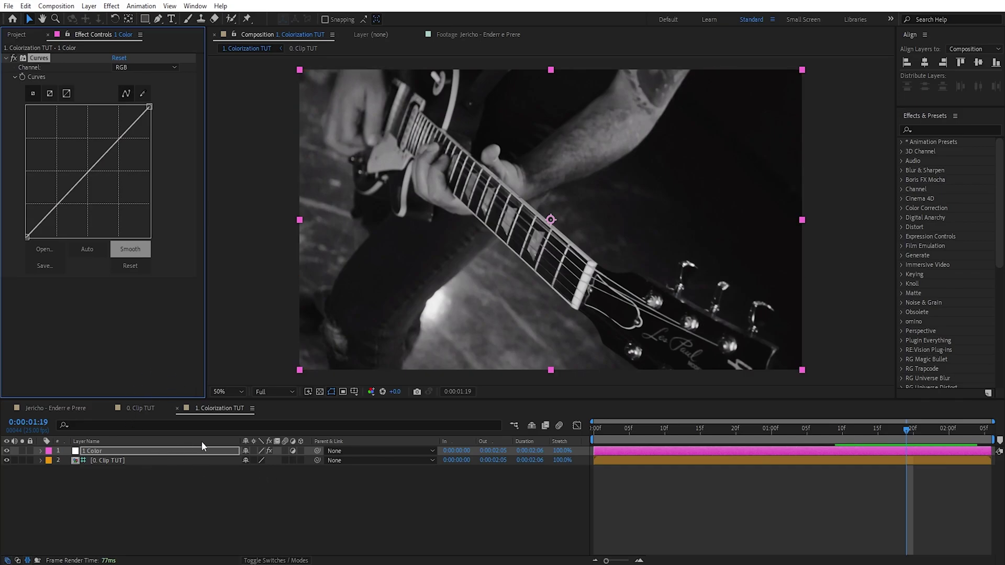
{"action": "left_click", "coordinate": [952, 131]}
{"action": "type", "text": "curves"}
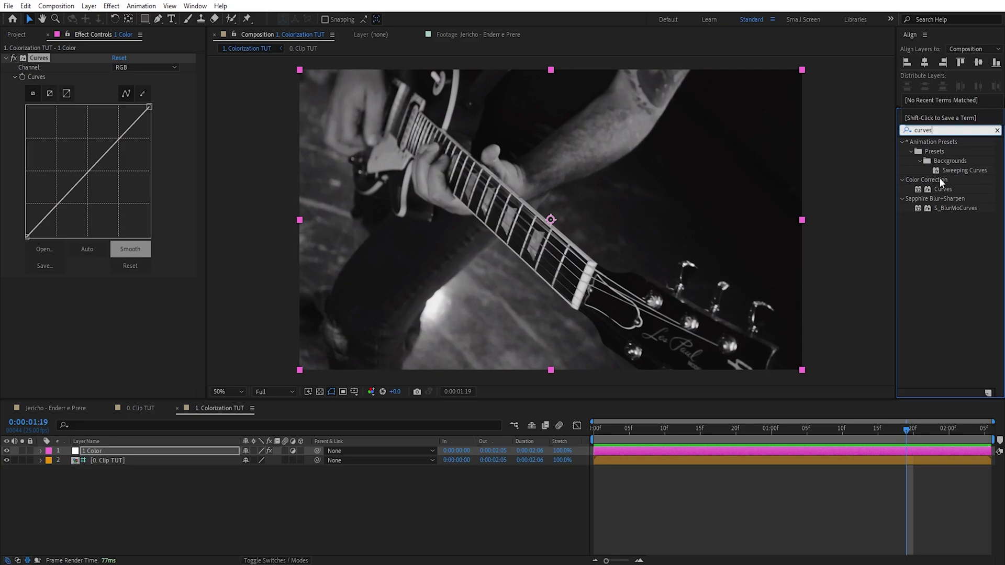
{"action": "left_click_drag", "start_coordinate": [943, 189], "coordinate": [154, 315]}
{"action": "key", "text": "Delete"}
Step: Tint the clip warm with Curves by raising the red channel, lowering the blue channel and bending the green channel into an S-curve
{"action": "left_click", "coordinate": [137, 67]}
{"action": "left_click", "coordinate": [128, 90]}
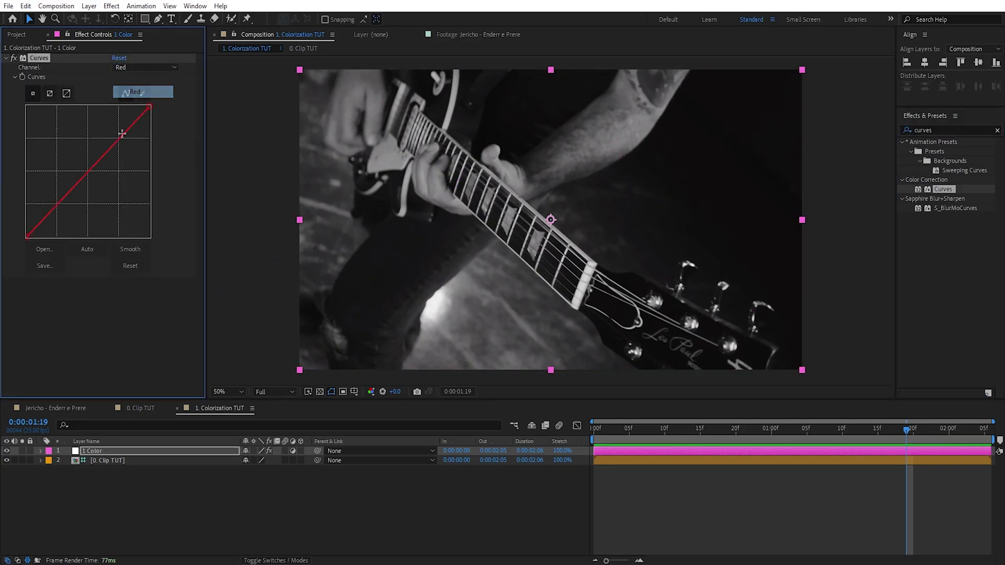
{"action": "left_click_drag", "start_coordinate": [87, 172], "coordinate": [106, 141]}
{"action": "left_click", "coordinate": [125, 69]}
{"action": "left_click", "coordinate": [135, 116]}
{"action": "left_click", "coordinate": [128, 68]}
{"action": "left_click", "coordinate": [137, 105]}
{"action": "left_click_drag", "start_coordinate": [69, 187], "coordinate": [70, 202]}
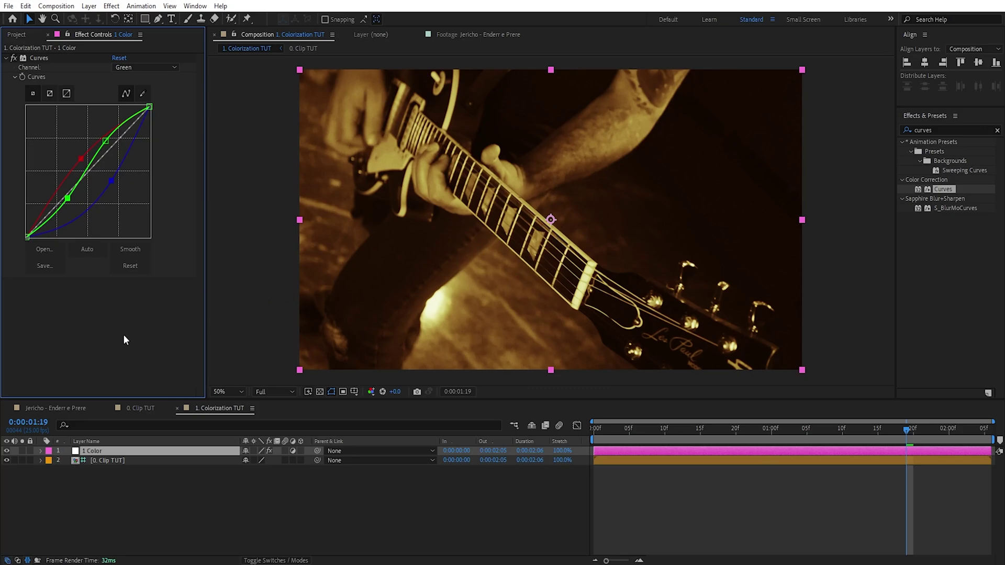
Step: Add a Hue/Saturation effect to the 1 Color layer and delete its Curves effect
{"action": "key", "text": "ctrl+space"}
{"action": "type", "text": "hue"}
{"action": "key", "text": "Return"}
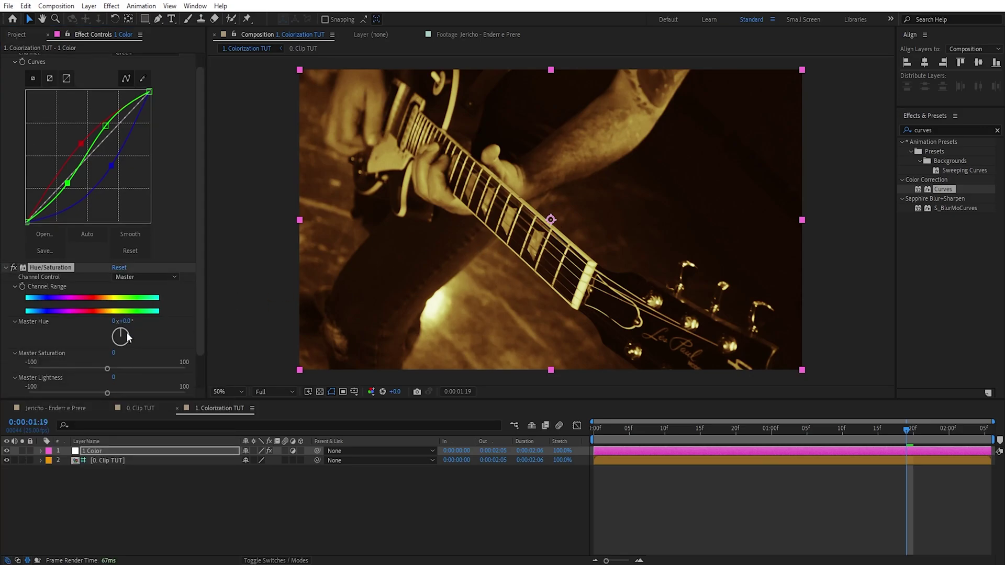
{"action": "scroll", "coordinate": [19, 61], "scroll_direction": "up", "scroll_amount": 1}
{"action": "left_click", "coordinate": [31, 59]}
{"action": "key", "text": "Delete"}
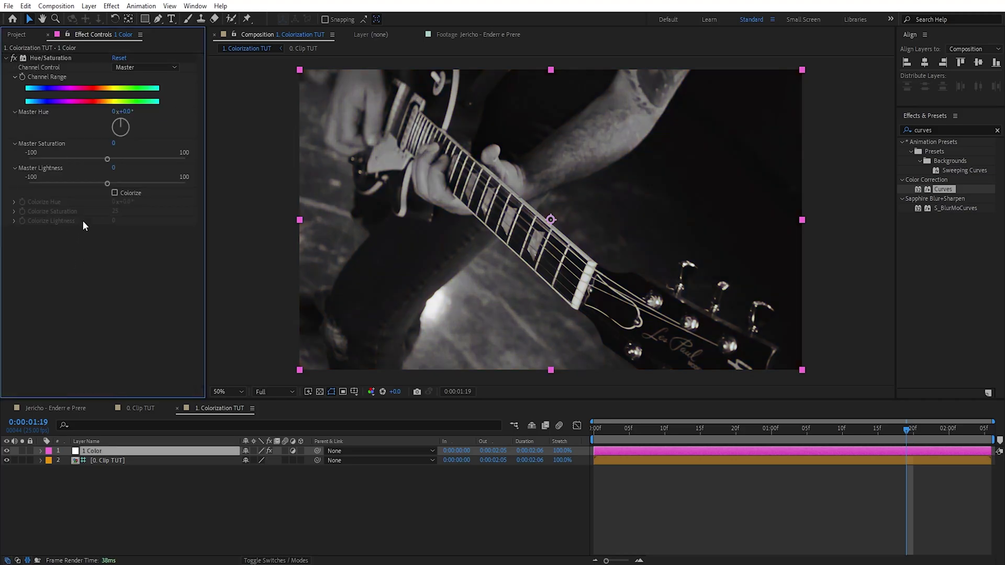
Step: Try the Colorize option of Hue/Saturation with a stronger Colorize Saturation and delete the effect
{"action": "left_click", "coordinate": [115, 193]}
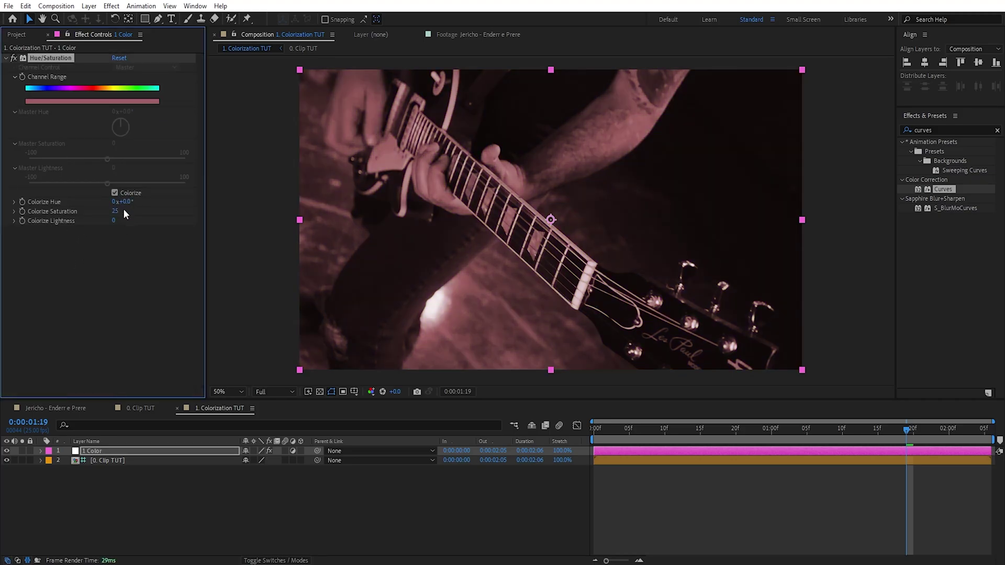
{"action": "left_click_drag", "start_coordinate": [116, 214], "coordinate": [260, 222]}
{"action": "key", "text": "Delete"}
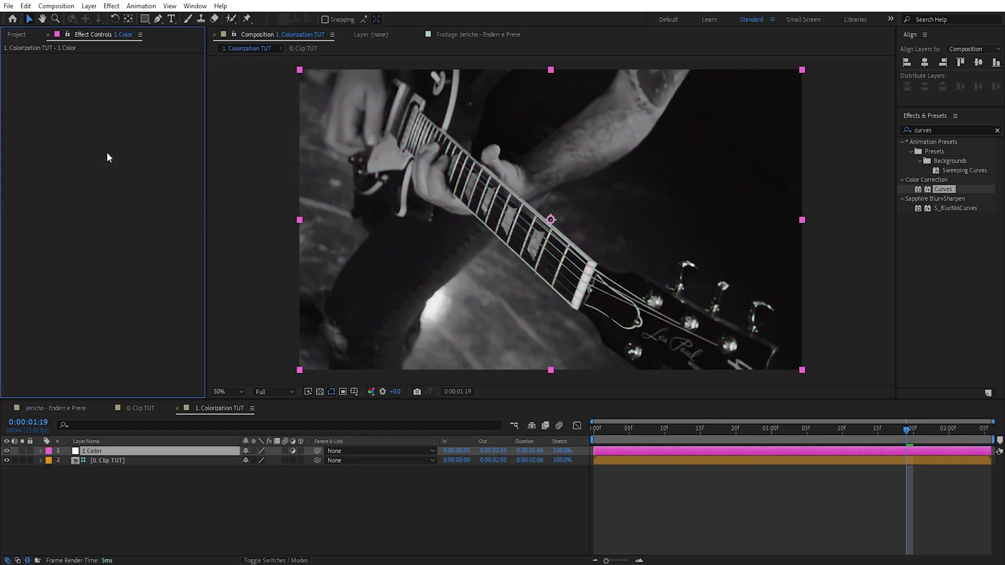
Step: Apply VC Color Vibrance to the 1 Color layer and set its color to blue 00A8FF
{"action": "key", "text": "ctrl+space"}
{"action": "type", "text": "color v"}
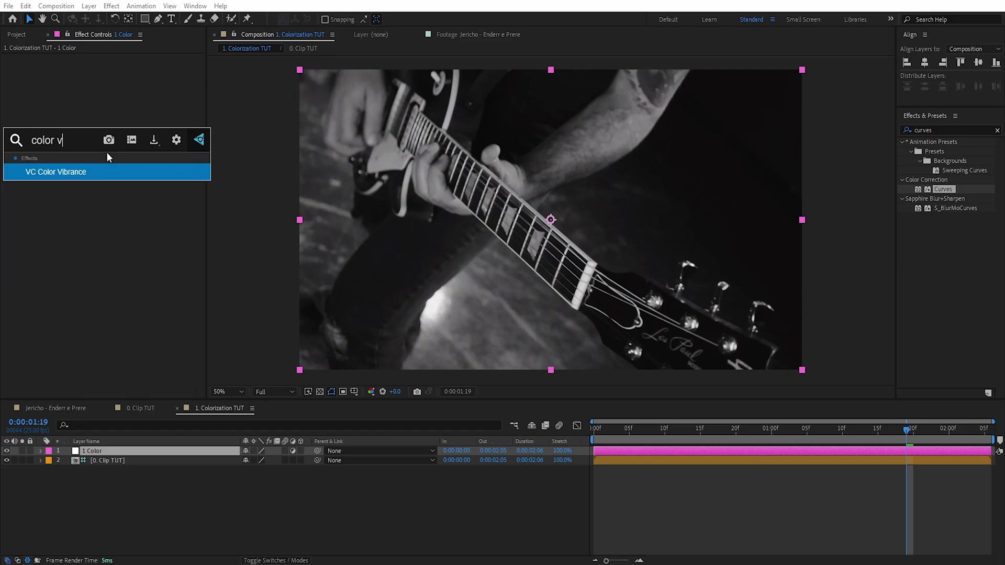
{"action": "key", "text": "Return"}
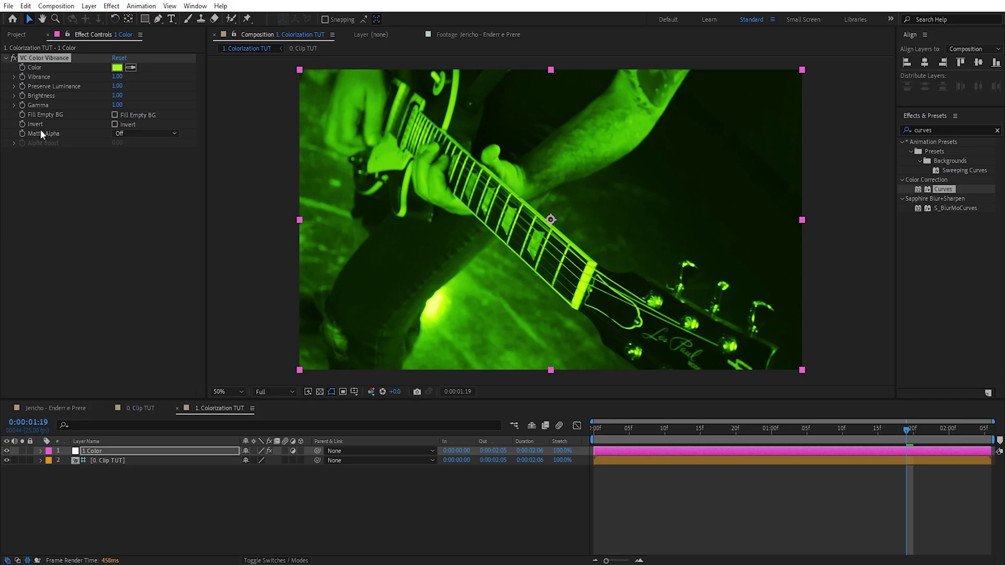
{"action": "left_click", "coordinate": [116, 67]}
{"action": "left_click", "coordinate": [180, 244]}
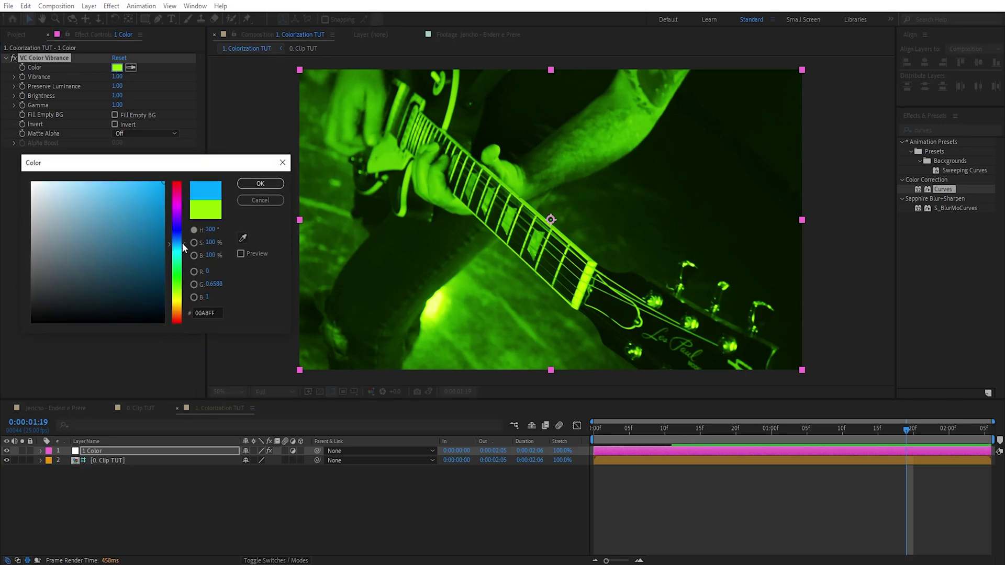
{"action": "left_click", "coordinate": [260, 183]}
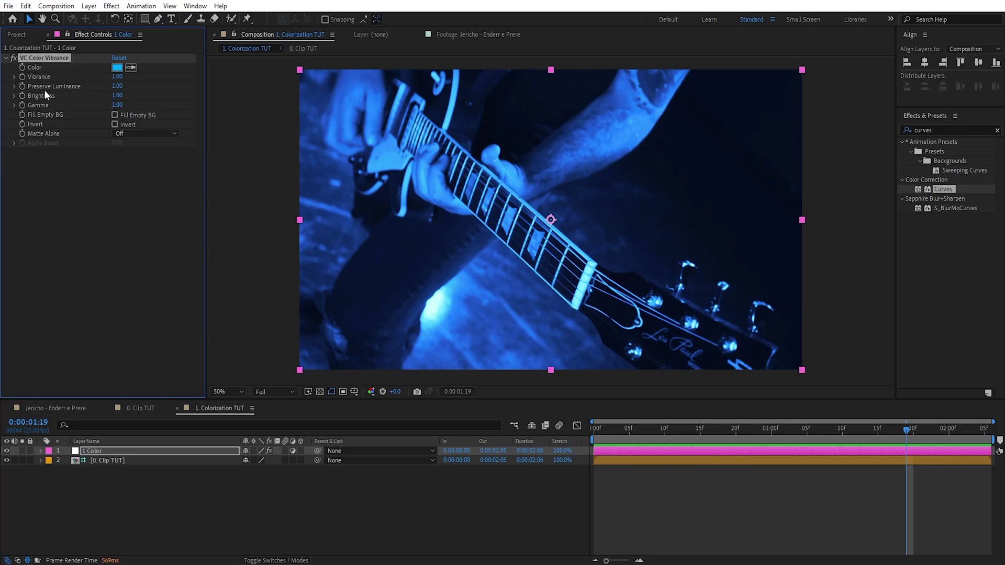
Step: Try a Vibrance of 0.67 and a Preserve Luminance of 0.00 in VC Color Vibrance, undoing each change
{"action": "left_click_drag", "start_coordinate": [117, 76], "coordinate": [105, 88]}
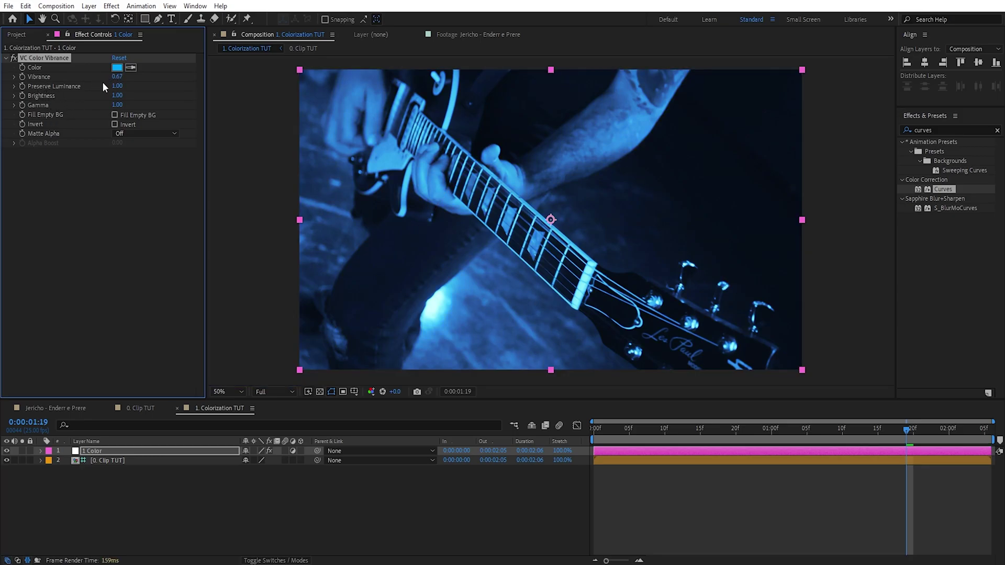
{"action": "key", "text": "ctrl+z"}
{"action": "scroll", "coordinate": [551, 194], "scroll_direction": "up", "scroll_amount": 1}
{"action": "left_click_drag", "start_coordinate": [449, 176], "coordinate": [499, 258]}
{"action": "left_click_drag", "start_coordinate": [116, 87], "coordinate": [65, 98]}
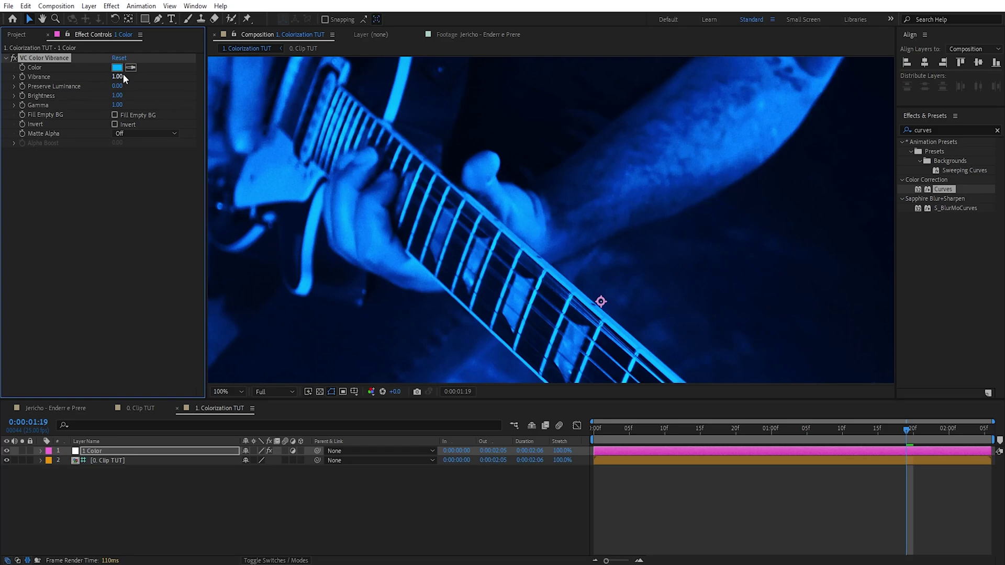
{"action": "scroll", "coordinate": [526, 195], "scroll_direction": "down", "scroll_amount": 2}
{"action": "key", "text": "ctrl+z"}
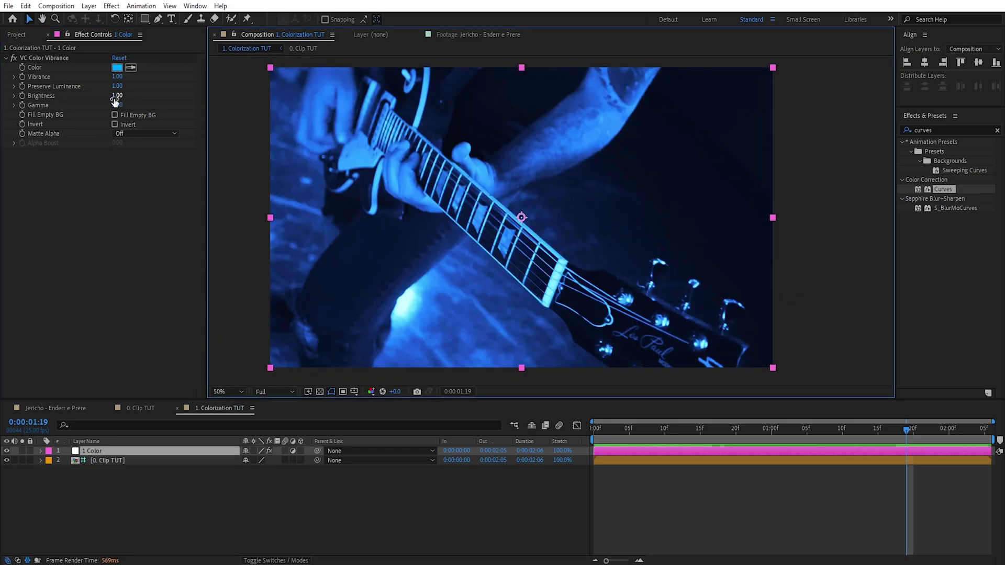
Step: Try a lower Brightness in VC Color Vibrance and undo the change
{"action": "left_click_drag", "start_coordinate": [433, 196], "coordinate": [434, 231]}
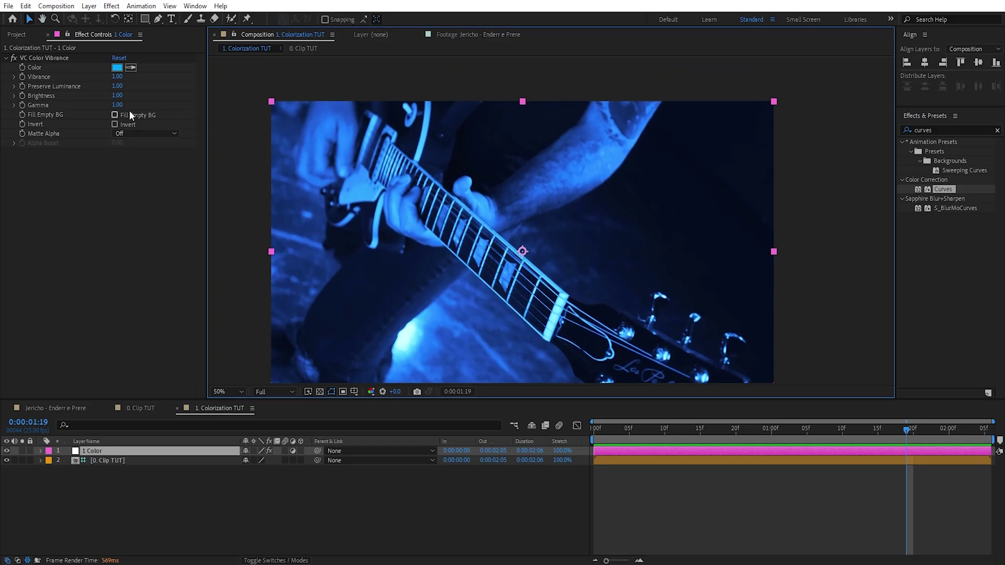
{"action": "mouse_move", "coordinate": [118, 97]}
{"action": "left_mouse_down"}
{"action": "mouse_move", "coordinate": [127, 100]}
{"action": "mouse_move", "coordinate": [98, 110]}
{"action": "mouse_move", "coordinate": [107, 111]}
{"action": "left_mouse_up"}
{"action": "key", "text": "ctrl+z"}
{"action": "key", "text": "ctrl+z"}
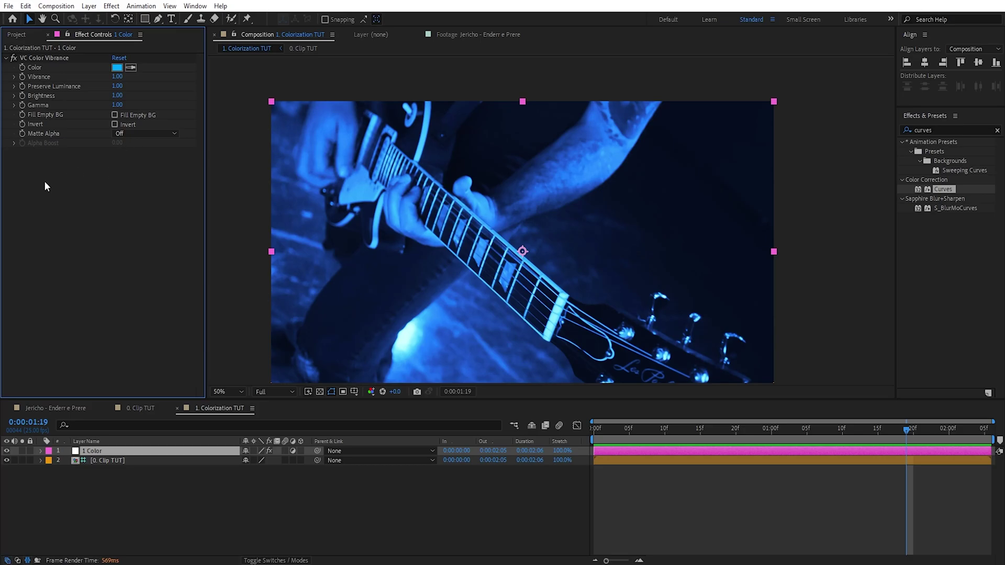
Step: Change the VC Color Vibrance color to purple D800FF and duplicate the 1 Color layer
{"action": "left_click", "coordinate": [118, 67]}
{"action": "left_click", "coordinate": [181, 207]}
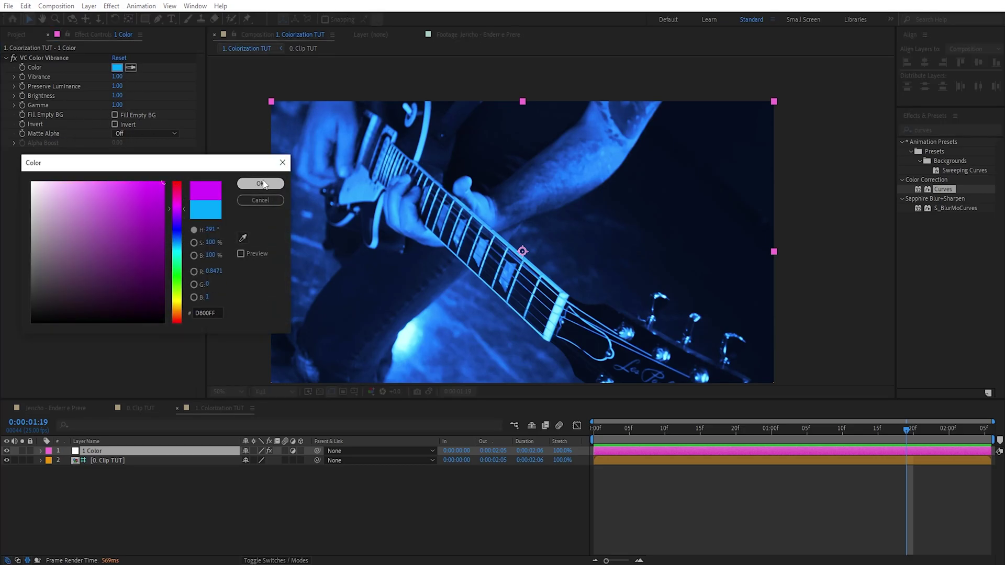
{"action": "left_click", "coordinate": [261, 184]}
{"action": "left_click", "coordinate": [111, 453]}
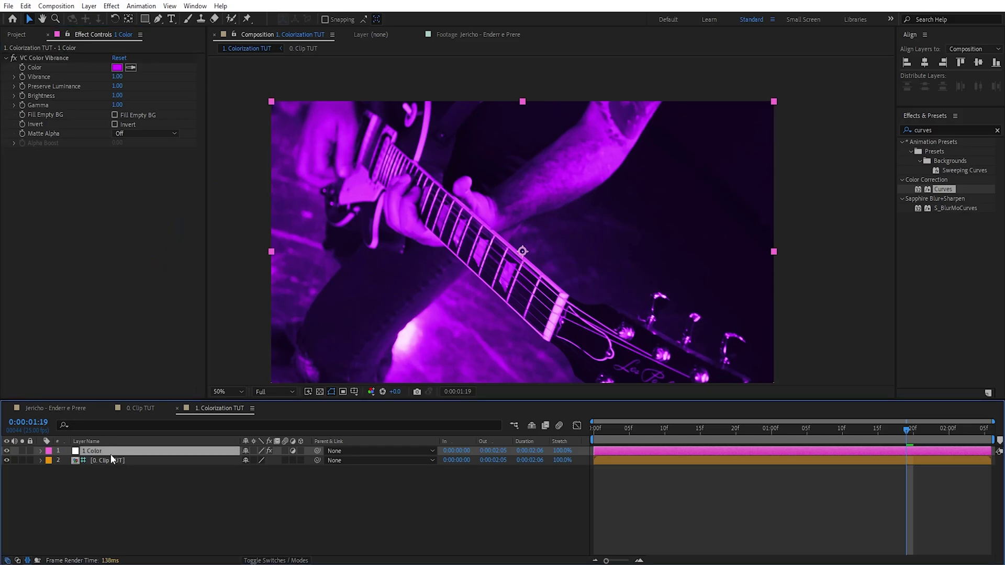
{"action": "key", "text": "ctrl+d"}
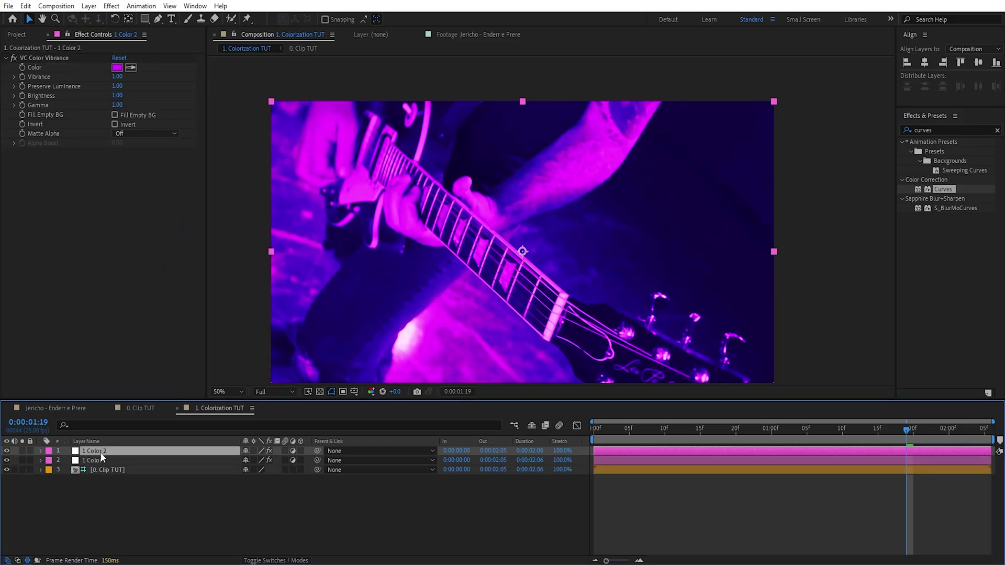
Step: Rename the duplicated 1 Color 2 adjustment layer as Arms
{"action": "left_click", "coordinate": [25, 5]}
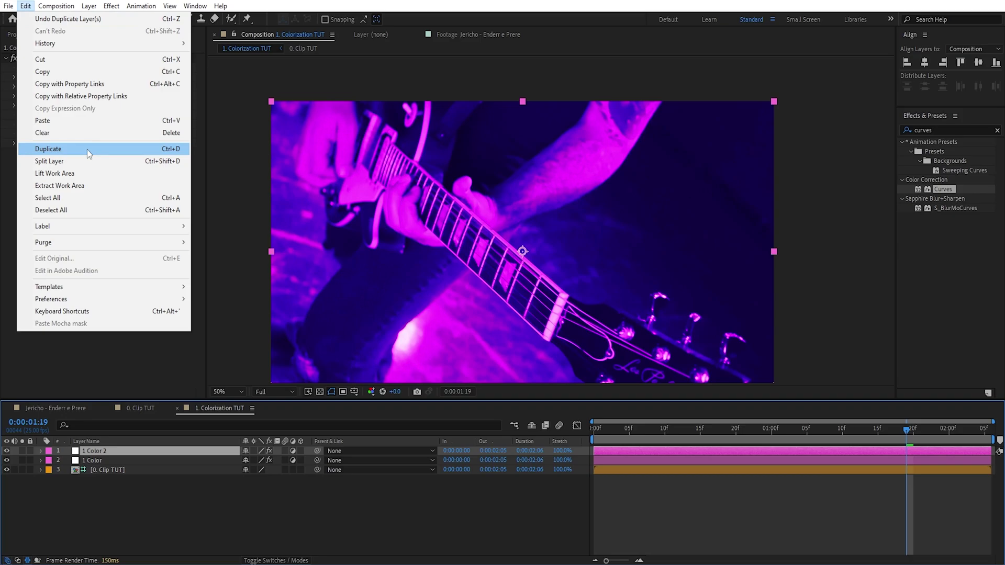
{"action": "left_click", "coordinate": [150, 455]}
{"action": "key", "text": "Return"}
{"action": "type", "text": "Arms"}
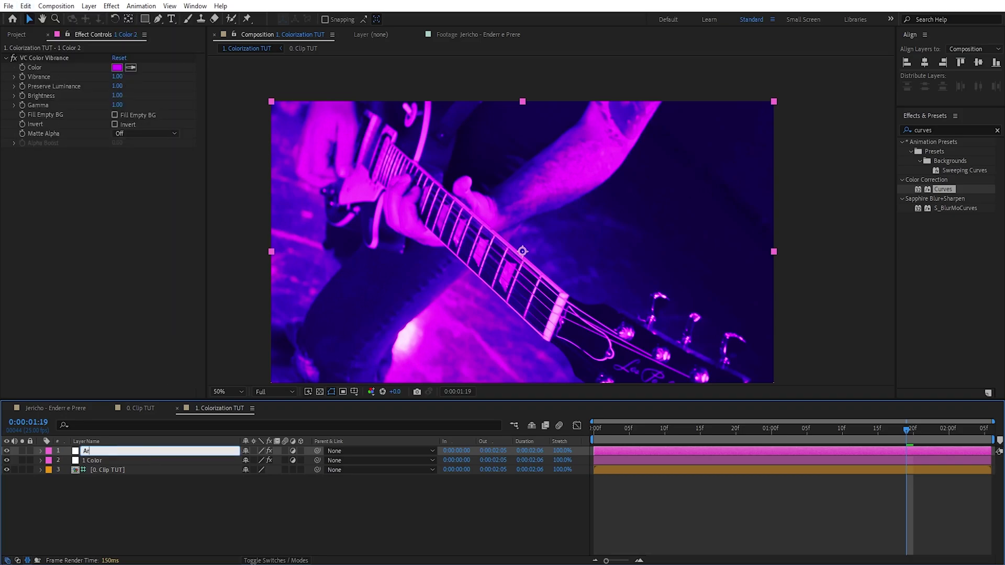
{"action": "key", "text": "Return"}
Step: Change the VC Color Vibrance color on the Arms layer to orange
{"action": "left_click", "coordinate": [118, 68]}
{"action": "left_click_drag", "start_coordinate": [176, 298], "coordinate": [171, 305]}
{"action": "left_click", "coordinate": [260, 185]}
{"action": "left_click_drag", "start_coordinate": [424, 280], "coordinate": [502, 252]}
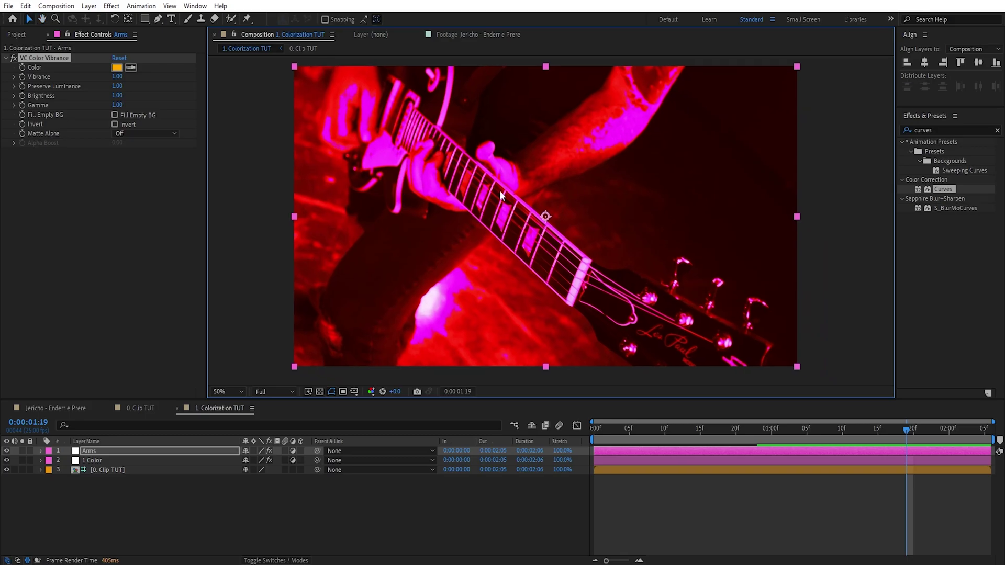
Step: Apply a Tint effect to the Arms layer and place it above VC Color Vibrance
{"action": "key", "text": "ctrl+space"}
{"action": "type", "text": "tint"}
{"action": "key", "text": "Return"}
{"action": "left_click_drag", "start_coordinate": [35, 153], "coordinate": [42, 61]}
Step: Compare the image with the Tint and VC Color Vibrance effects of the Arms layer switched off and on
{"action": "left_click", "coordinate": [14, 105]}
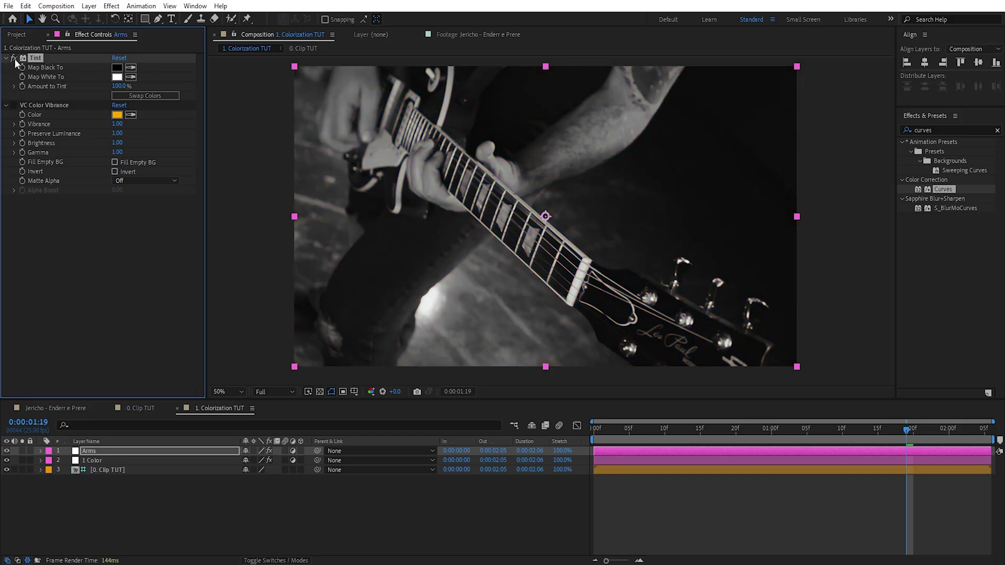
{"action": "left_click", "coordinate": [14, 57]}
{"action": "left_click", "coordinate": [14, 57]}
{"action": "left_click", "coordinate": [14, 58]}
{"action": "left_click", "coordinate": [14, 58]}
{"action": "left_click", "coordinate": [14, 106]}
{"action": "left_click", "coordinate": [13, 104]}
{"action": "left_click", "coordinate": [13, 105]}
Step: Draw a closed Pen mask on the Arms layer around the forearm and the thumb behind the guitar neck
{"action": "left_click", "coordinate": [158, 20]}
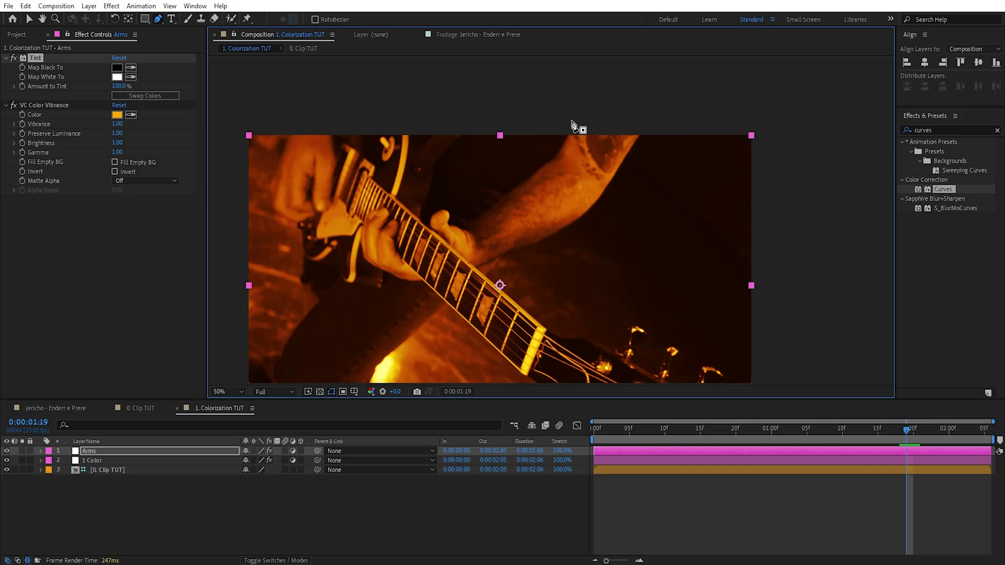
{"action": "key", "text": "g"}
{"action": "left_click_drag", "start_coordinate": [570, 119], "coordinate": [572, 111]}
{"action": "left_click_drag", "start_coordinate": [553, 160], "coordinate": [548, 166]}
{"action": "left_click_drag", "start_coordinate": [498, 200], "coordinate": [493, 208]}
{"action": "left_click", "coordinate": [462, 224]}
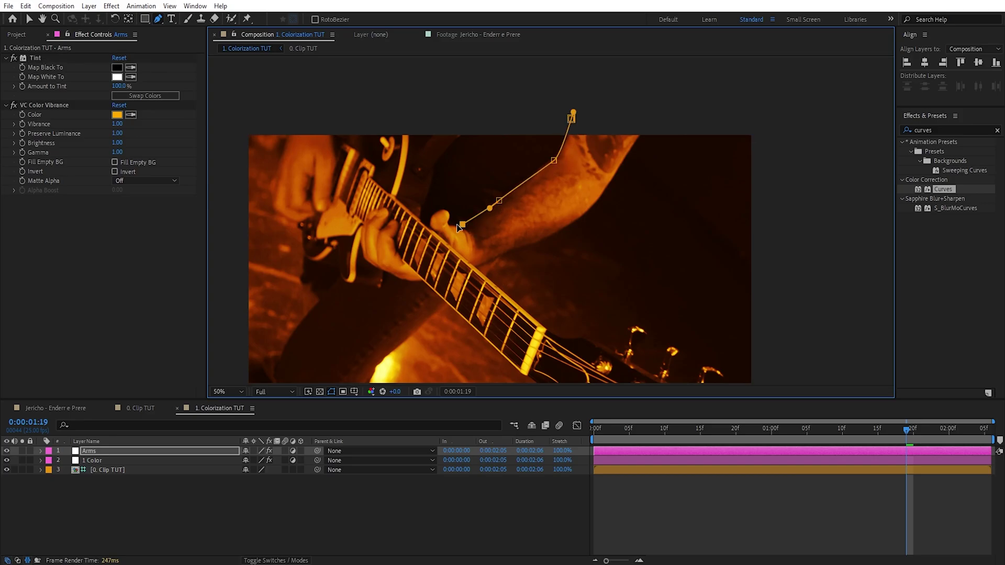
{"action": "left_click", "coordinate": [449, 212]}
{"action": "left_click", "coordinate": [432, 232]}
{"action": "left_click", "coordinate": [468, 259]}
{"action": "left_click_drag", "start_coordinate": [515, 249], "coordinate": [530, 244]}
{"action": "left_click", "coordinate": [568, 226]}
{"action": "left_click", "coordinate": [607, 186]}
{"action": "left_click", "coordinate": [642, 135]}
{"action": "left_click", "coordinate": [592, 100]}
{"action": "left_click", "coordinate": [571, 119]}
Step: Set the Mask Feather of the arm mask to 21 pixels
{"action": "left_click", "coordinate": [137, 451]}
{"action": "key", "text": "f"}
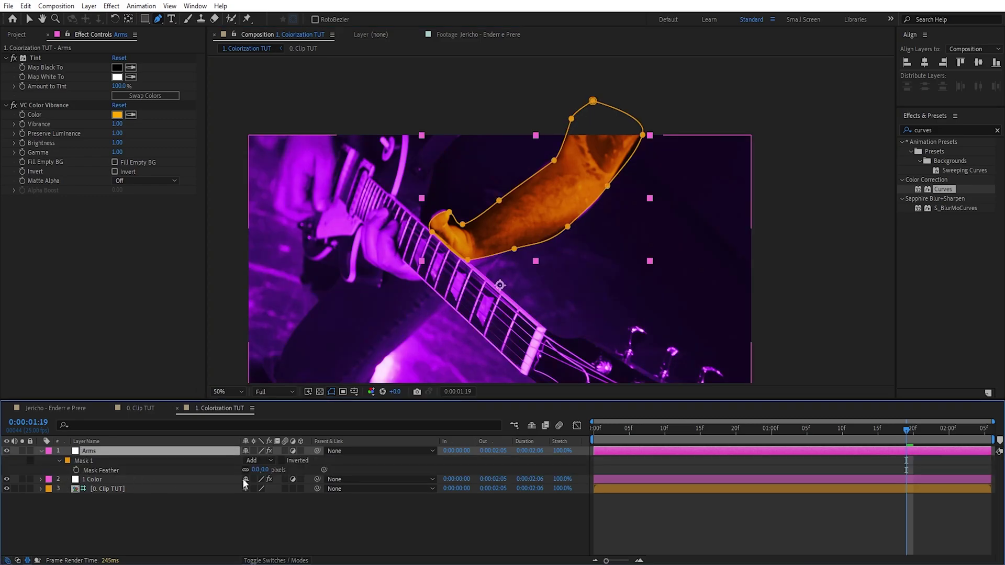
{"action": "left_click_drag", "start_coordinate": [265, 470], "coordinate": [276, 470]}
{"action": "left_click", "coordinate": [267, 526]}
{"action": "key", "text": "v"}
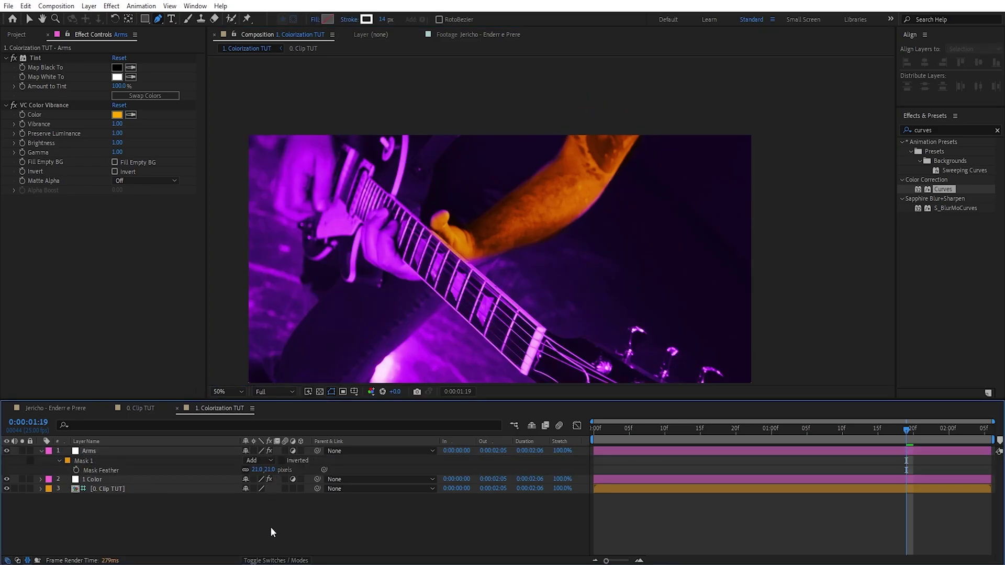
Step: Duplicate the Arms layer and delete both masks from the copy
{"action": "scroll", "coordinate": [547, 172], "scroll_direction": "down", "scroll_amount": 3}
{"action": "scroll", "coordinate": [546, 172], "scroll_direction": "up", "scroll_amount": 1}
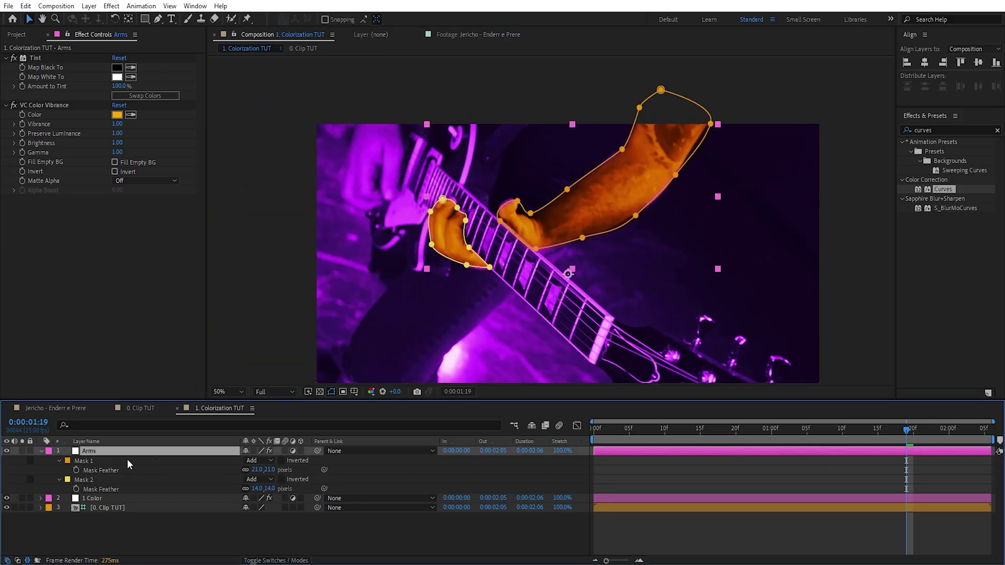
{"action": "key", "text": "ctrl+d"}
{"action": "key", "text": "m"}
{"action": "left_click", "coordinate": [95, 460]}
{"action": "left_click", "coordinate": [90, 475], "text": "shift"}
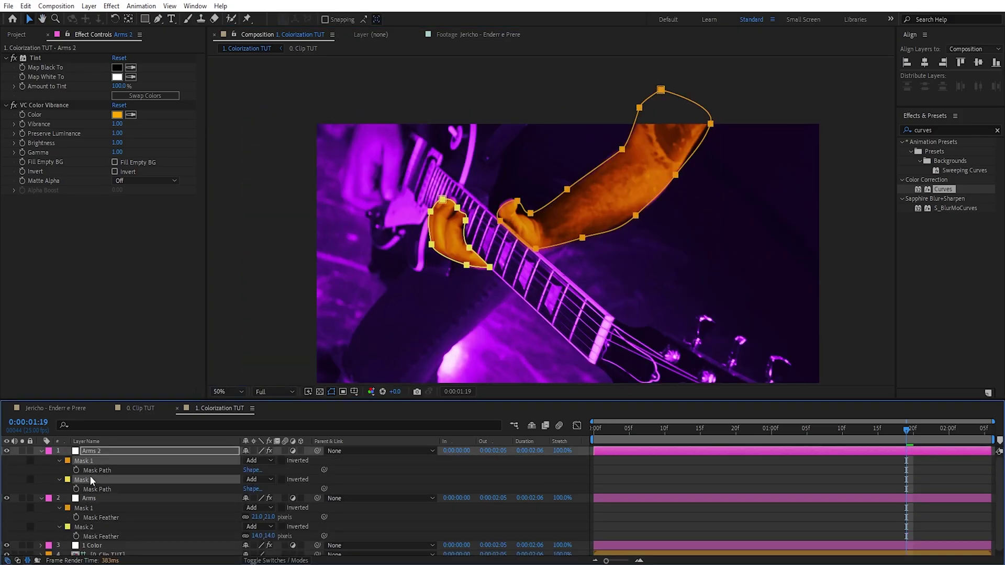
{"action": "key", "text": "Delete"}
Step: Rename the duplicated layer as Guitar and change its VC Color Vibrance color to blue
{"action": "key", "text": "Return"}
{"action": "type", "text": "Guitar"}
{"action": "key", "text": "Return"}
{"action": "left_click", "coordinate": [116, 115]}
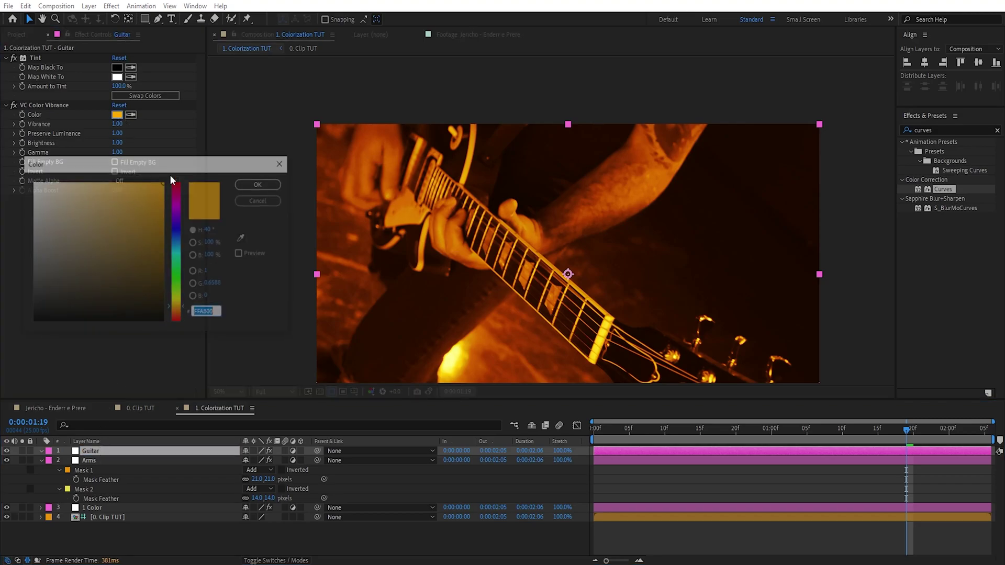
{"action": "left_click_drag", "start_coordinate": [183, 255], "coordinate": [166, 222]}
{"action": "left_click", "coordinate": [260, 183]}
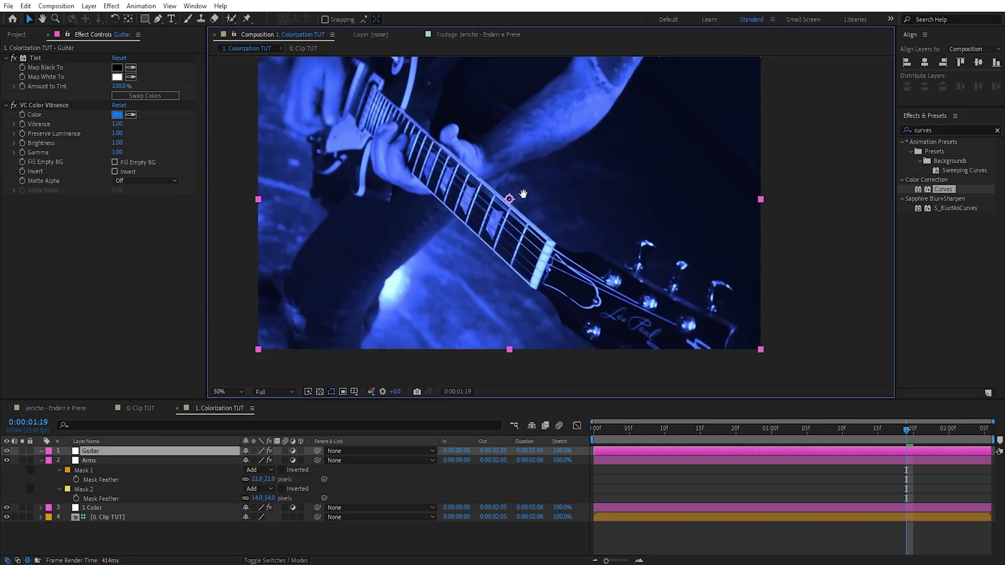
Step: Mask the guitar's body, neck and headstock on the Guitar layer and set the Mask Feather to 17 pixels
{"action": "left_click", "coordinate": [578, 240]}
{"action": "left_click", "coordinate": [624, 258]}
{"action": "left_click", "coordinate": [703, 301]}
{"action": "left_click", "coordinate": [735, 323]}
{"action": "left_click", "coordinate": [690, 365]}
{"action": "left_click", "coordinate": [580, 331]}
{"action": "left_click_drag", "start_coordinate": [549, 305], "coordinate": [515, 263]}
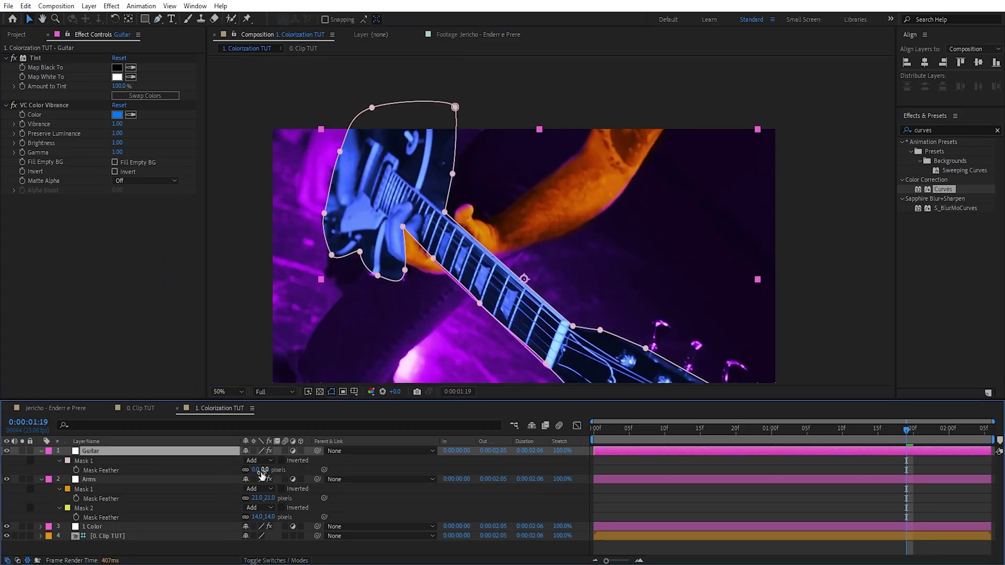
{"action": "left_click_drag", "start_coordinate": [258, 470], "coordinate": [271, 472]}
{"action": "left_click", "coordinate": [386, 467]}
Step: Move the Guitar layer below the Arms layer in the layer stack
{"action": "left_click", "coordinate": [128, 452]}
{"action": "scroll", "coordinate": [487, 245], "scroll_direction": "up", "scroll_amount": 1}
{"action": "left_click_drag", "start_coordinate": [487, 244], "coordinate": [567, 242]}
{"action": "left_click", "coordinate": [93, 456]}
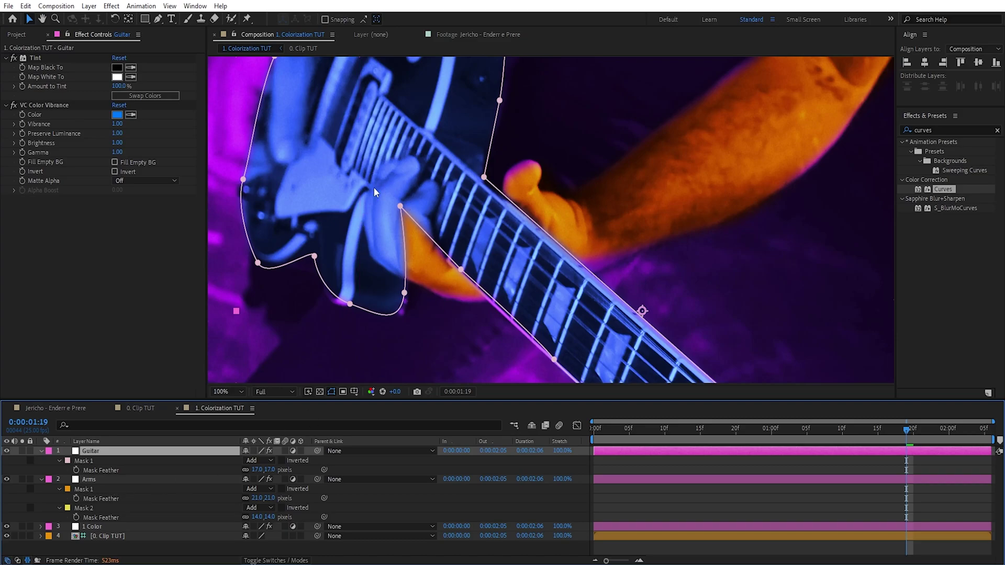
{"action": "scroll", "coordinate": [425, 215], "scroll_direction": "down", "scroll_amount": 2}
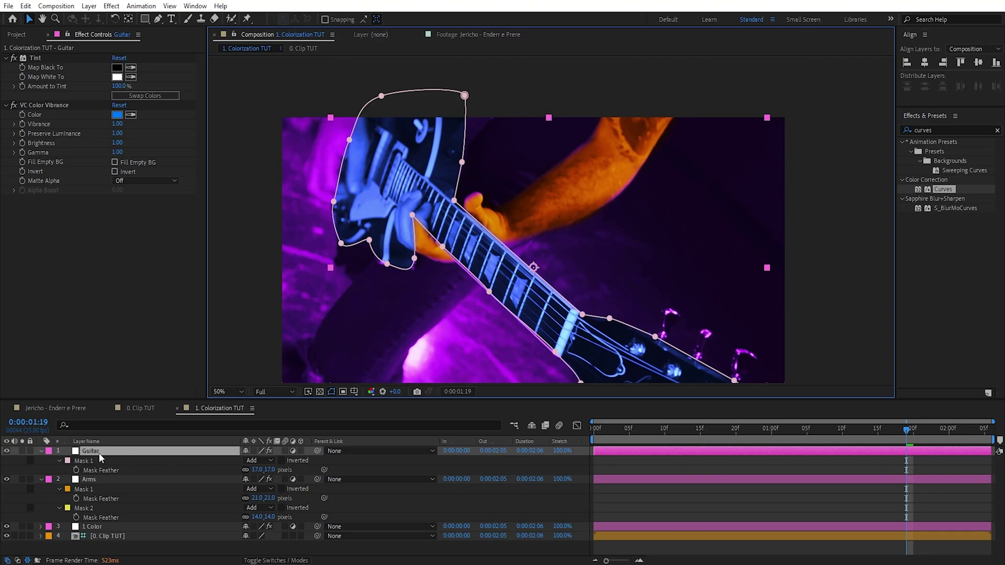
{"action": "left_click_drag", "start_coordinate": [90, 452], "coordinate": [95, 500]}
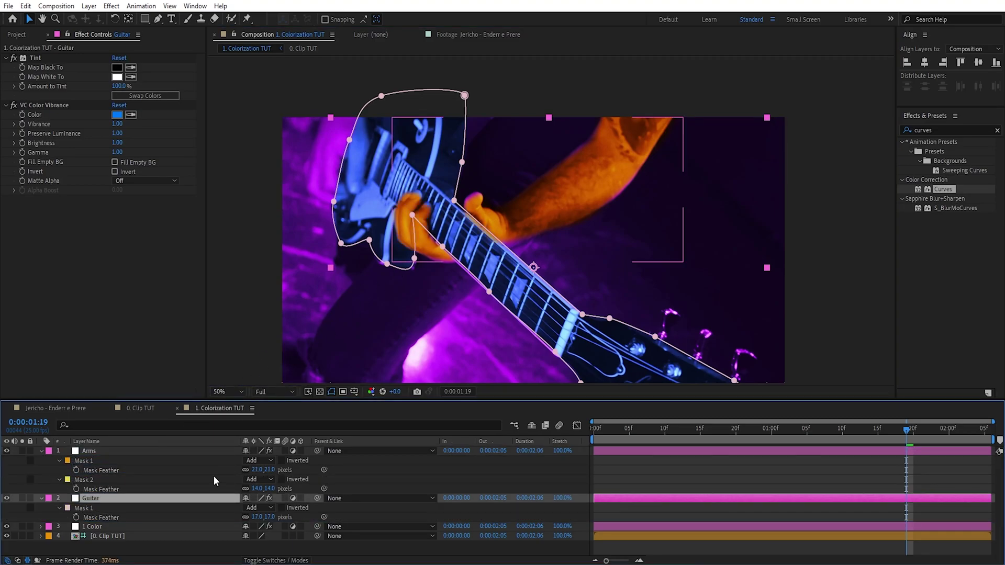
{"action": "left_click", "coordinate": [96, 553]}
Step: Compare the masked arms with the Arms layer's VC Color Vibrance switched off and on
{"action": "left_click", "coordinate": [93, 450]}
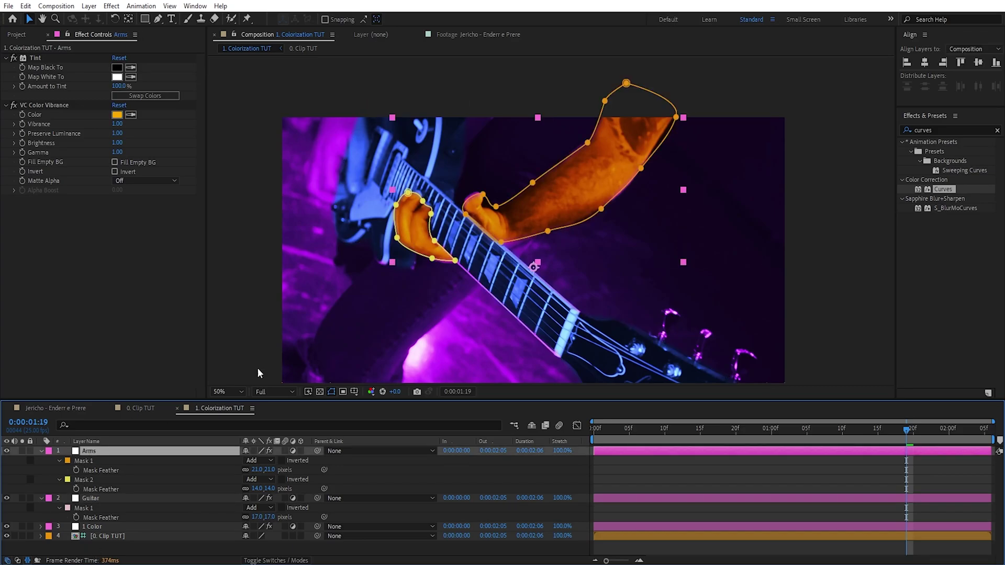
{"action": "left_click", "coordinate": [14, 105]}
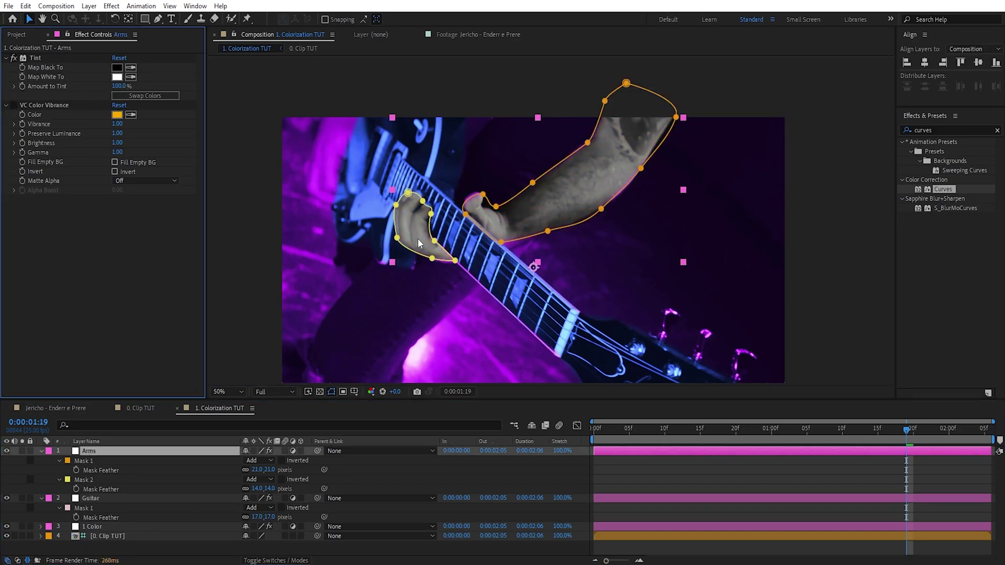
{"action": "left_click", "coordinate": [13, 105]}
{"action": "left_click", "coordinate": [519, 484]}
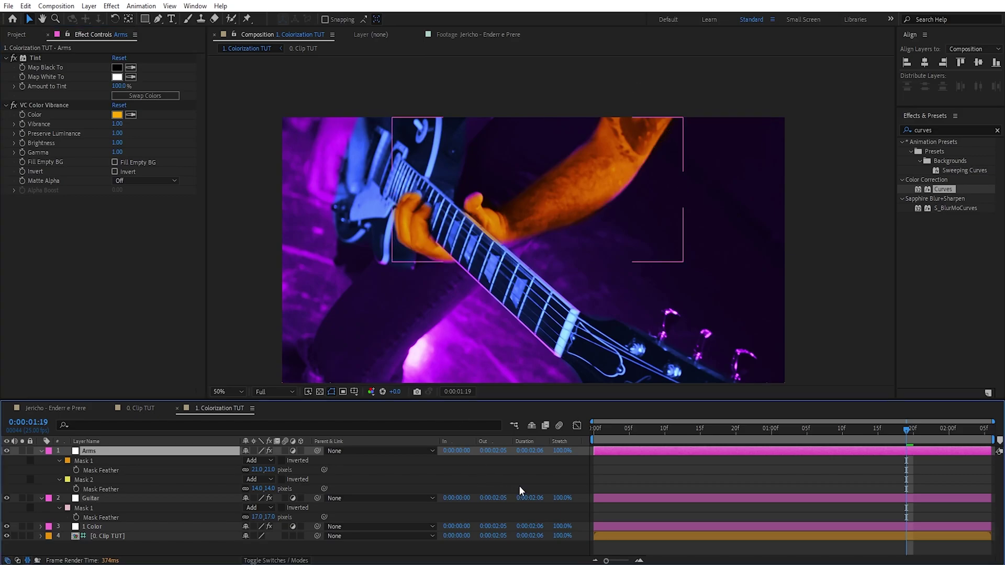
Step: Collapse the mask properties of the Arms and Guitar layers in the timeline
{"action": "left_click", "coordinate": [41, 451]}
{"action": "left_click", "coordinate": [39, 462]}
{"action": "left_click", "coordinate": [50, 509]}
{"action": "left_click", "coordinate": [40, 461]}
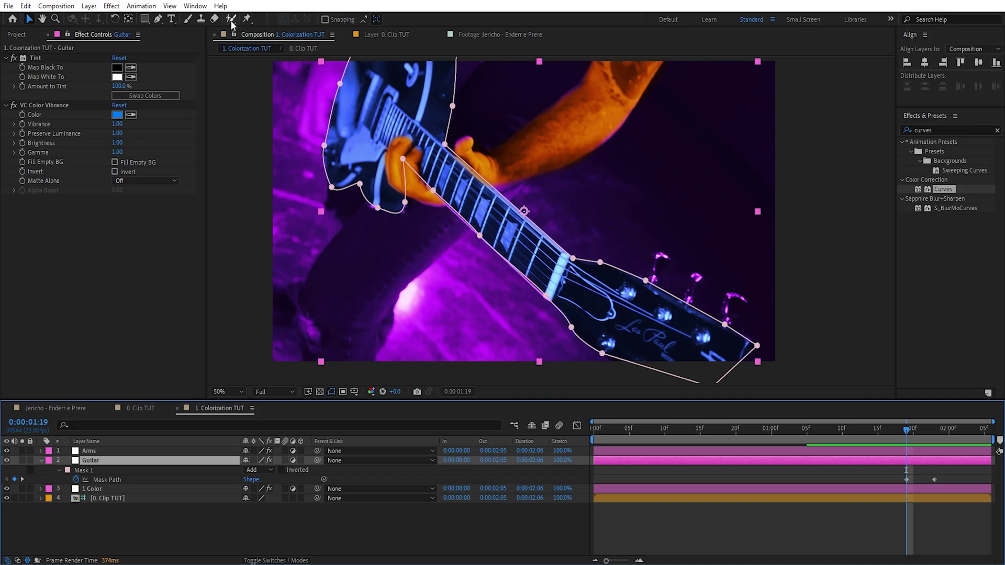
Step: Activate the Roto Brush tool and open the 0. Clip TUT layer in its own layer view
{"action": "left_click", "coordinate": [231, 20]}
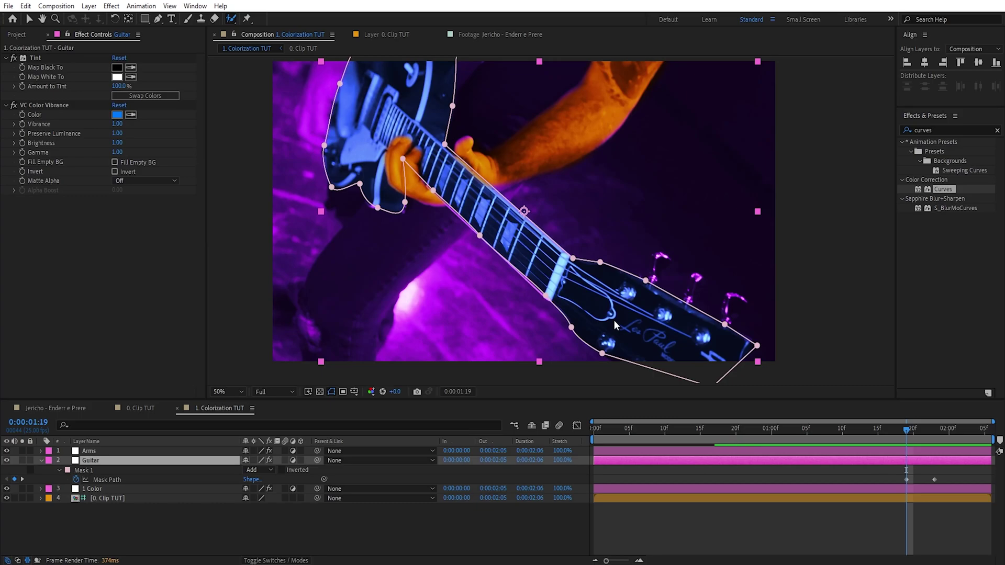
{"action": "scroll", "coordinate": [613, 319], "scroll_direction": "up", "scroll_amount": 2}
{"action": "left_click_drag", "start_coordinate": [627, 263], "coordinate": [716, 302]}
{"action": "scroll", "coordinate": [506, 286], "scroll_direction": "down", "scroll_amount": 2}
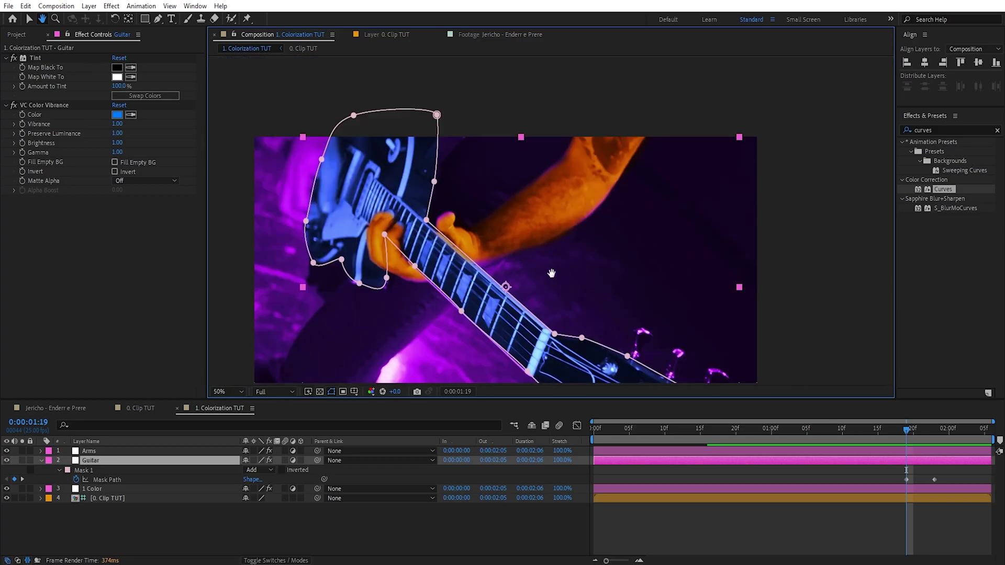
{"action": "scroll", "coordinate": [539, 183], "scroll_direction": "down", "scroll_amount": 3}
{"action": "left_click", "coordinate": [231, 18]}
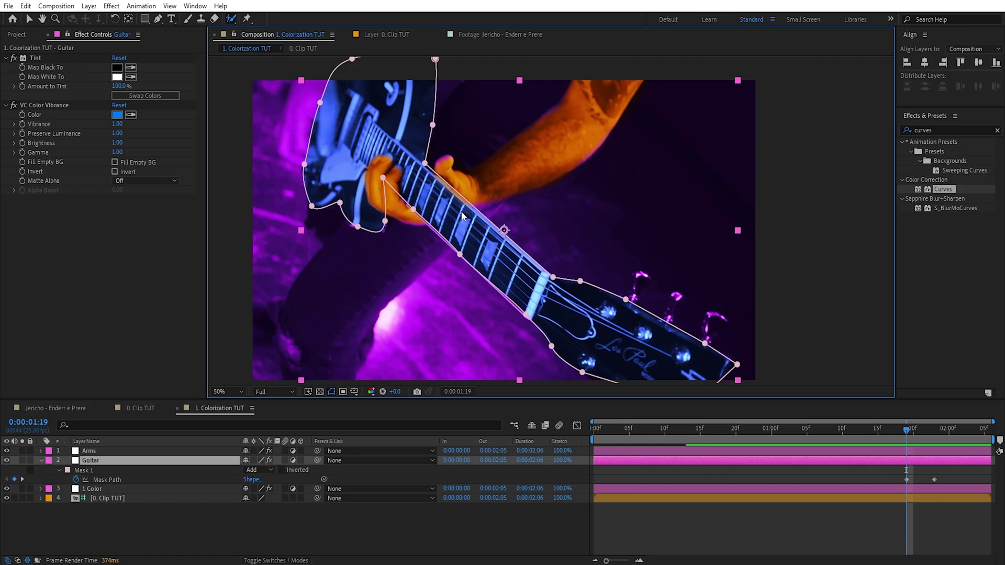
{"action": "left_click", "coordinate": [138, 497]}
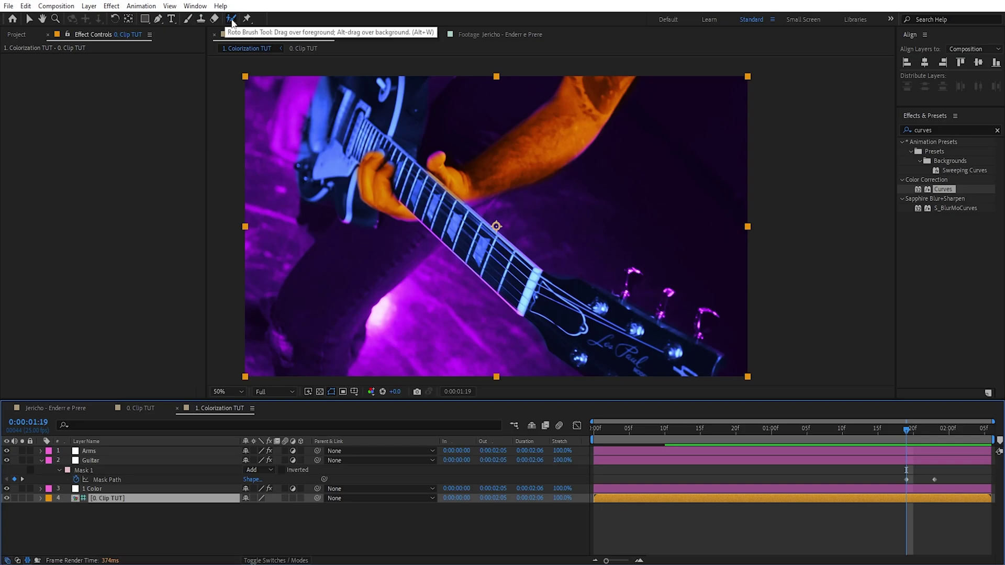
{"action": "double_click", "coordinate": [113, 498]}
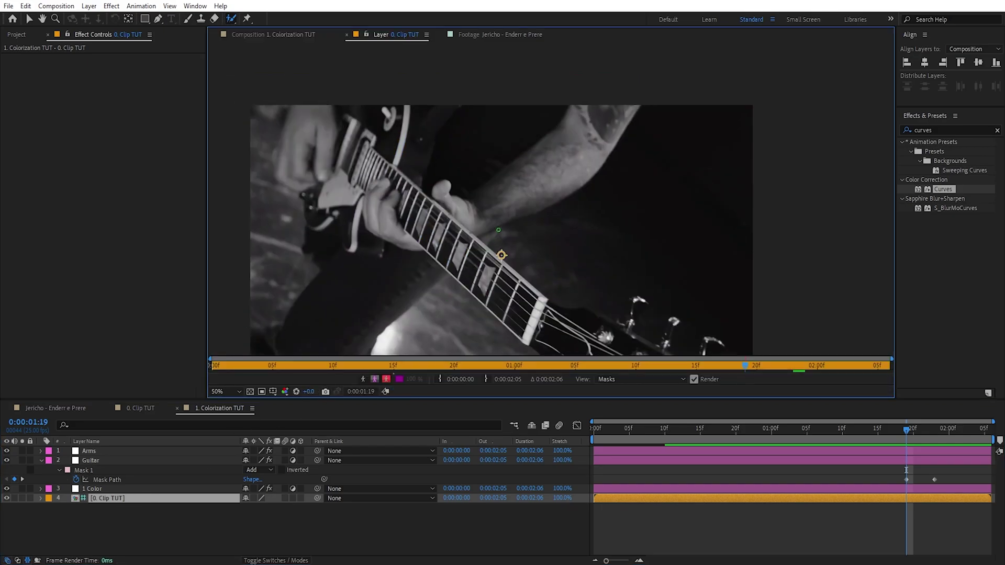
Step: Isolate the fretting forearm in 0. Clip TUT with the Roto Brush, freeze the matte and return to the composition
{"action": "mouse_move", "coordinate": [620, 92]}
{"action": "left_mouse_down"}
{"action": "mouse_move", "coordinate": [580, 147]}
{"action": "mouse_move", "coordinate": [456, 213]}
{"action": "left_mouse_up"}
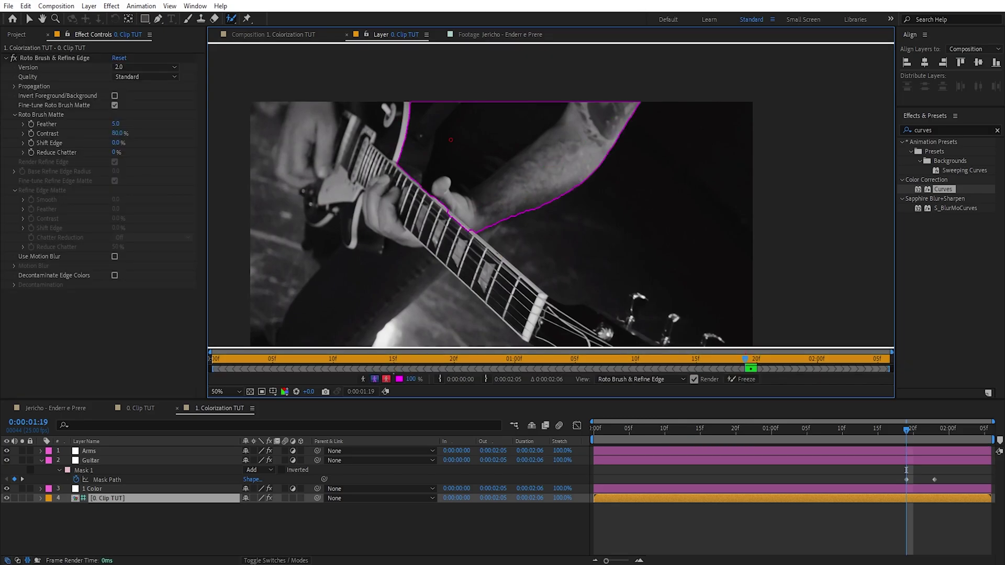
{"action": "mouse_move", "coordinate": [386, 120]}
{"action": "left_mouse_down"}
{"action": "mouse_move", "coordinate": [504, 142]}
{"action": "mouse_move", "coordinate": [369, 156]}
{"action": "mouse_move", "coordinate": [383, 146]}
{"action": "left_mouse_up"}
{"action": "left_click", "coordinate": [745, 380]}
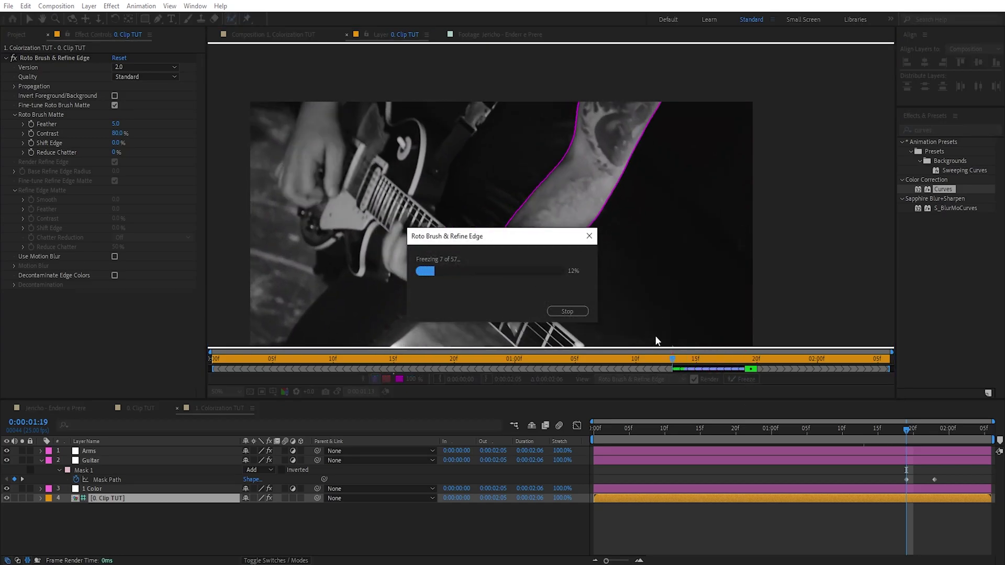
{"action": "left_click_drag", "start_coordinate": [497, 236], "coordinate": [356, 181]}
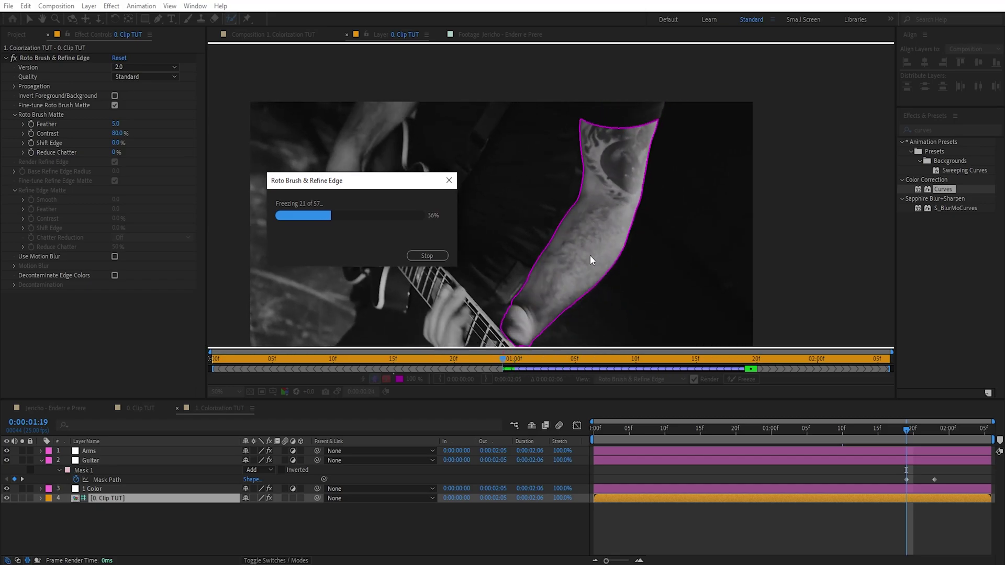
{"action": "left_click_drag", "start_coordinate": [356, 180], "coordinate": [312, 149]}
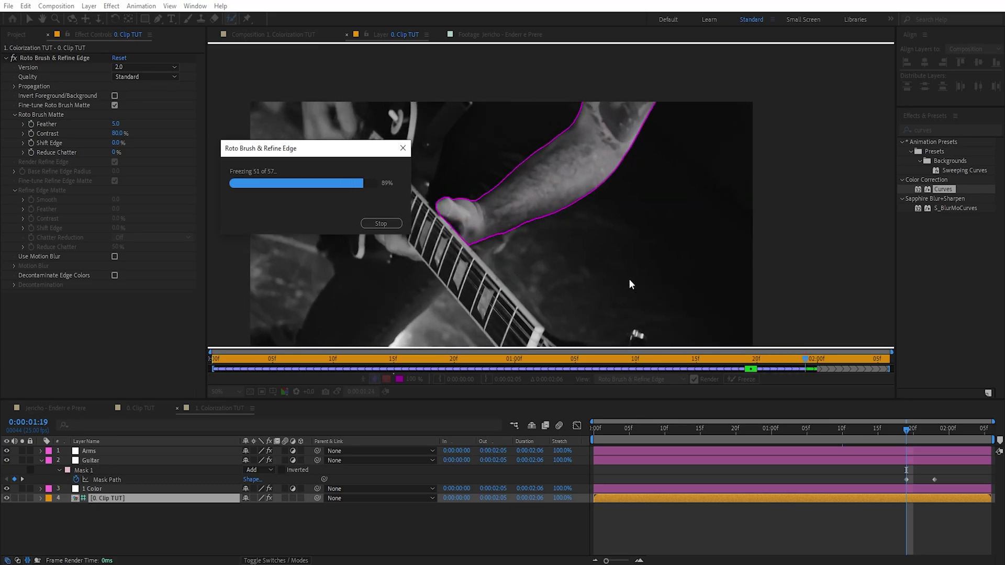
{"action": "left_click", "coordinate": [267, 36]}
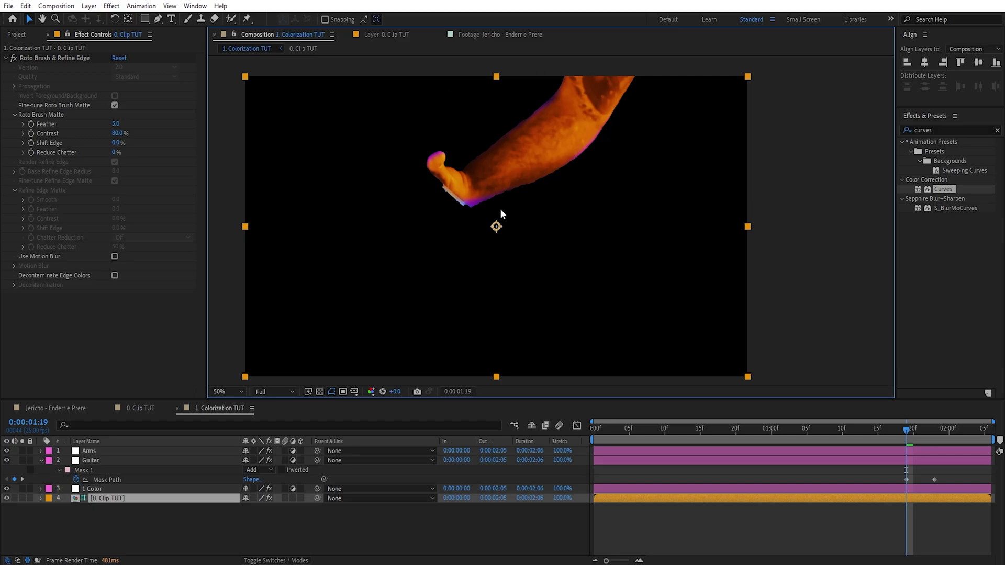
Step: Duplicate the rotoscoped 0. Clip TUT layer and rename the upper copy as Arm
{"action": "key", "text": "ctrl+d"}
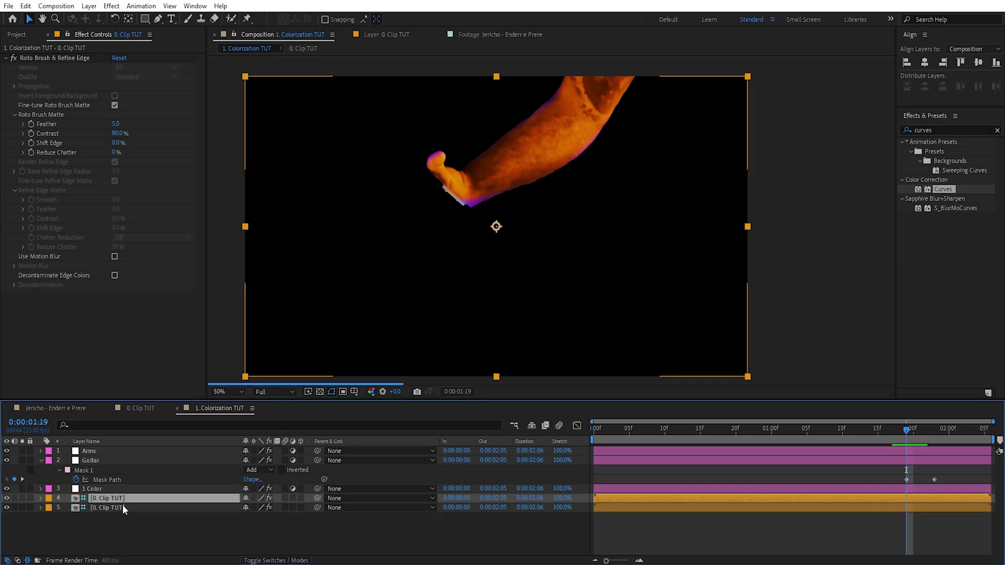
{"action": "key", "text": "Return"}
{"action": "type", "text": "Arm"}
{"action": "key", "text": "Return"}
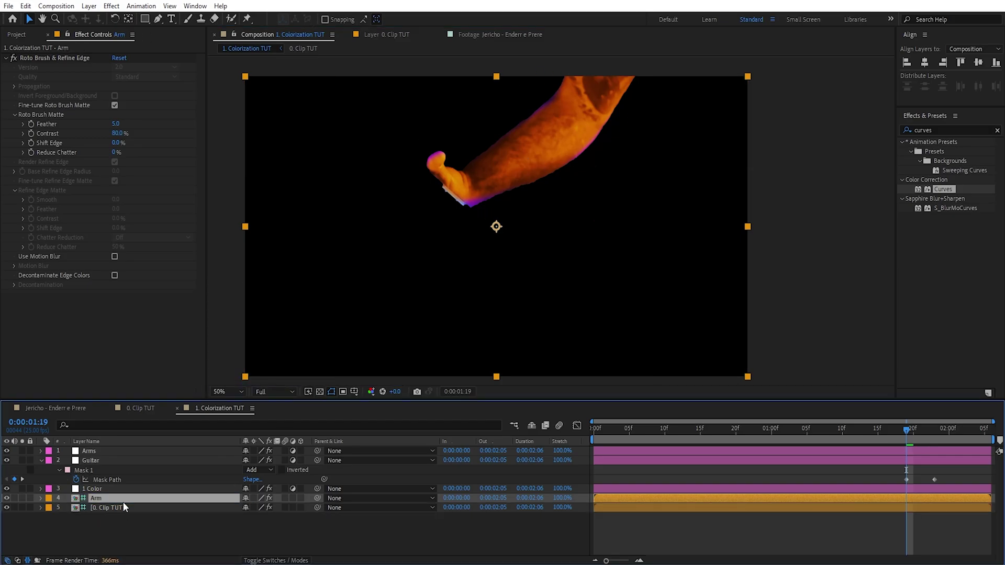
Step: Disable Roto Brush & Refine Edge on the lower 0. Clip TUT layer and solo it together with the Arm layer
{"action": "left_click", "coordinate": [127, 508]}
{"action": "left_click", "coordinate": [14, 58]}
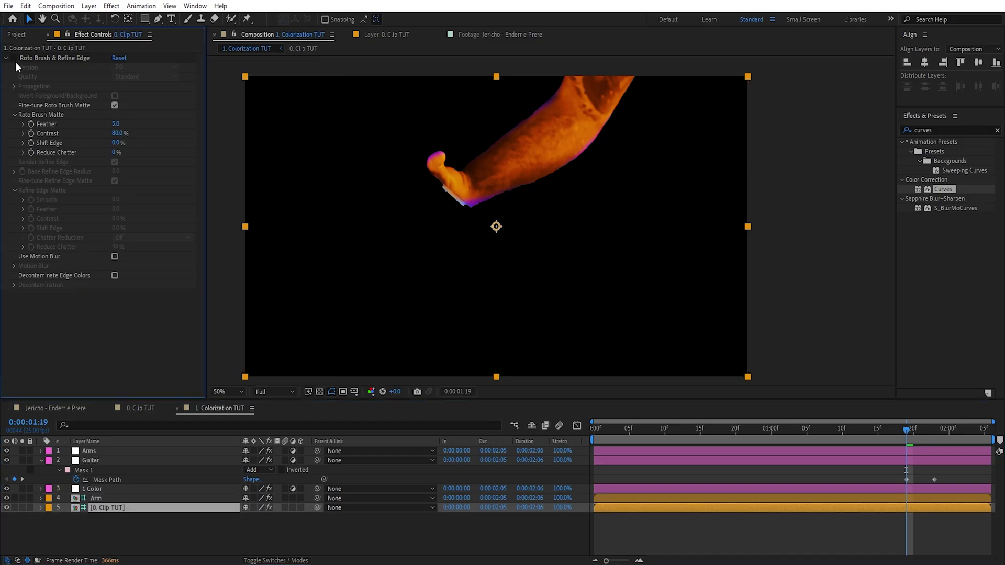
{"action": "left_click_drag", "start_coordinate": [22, 498], "coordinate": [22, 508]}
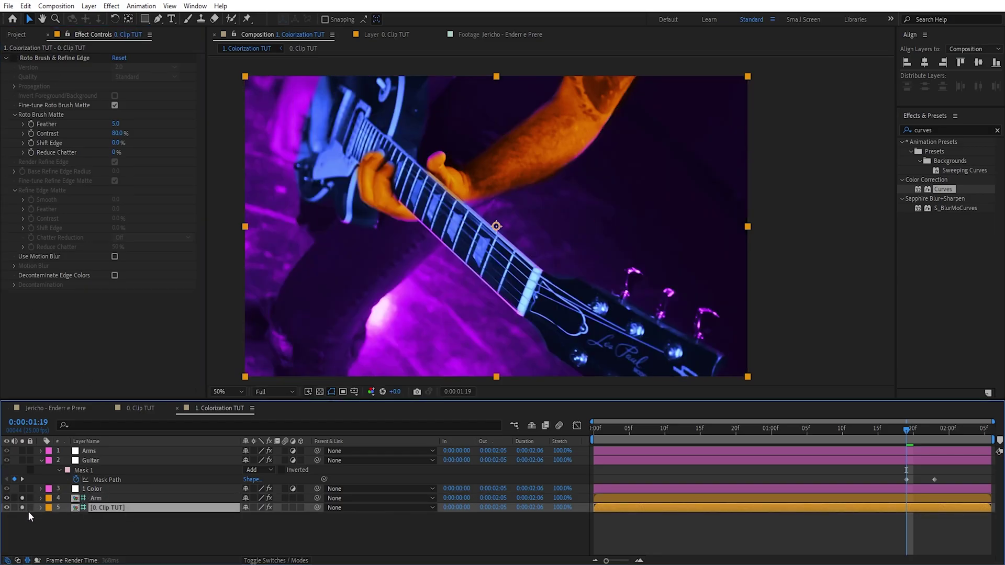
{"action": "left_click", "coordinate": [83, 534]}
Step: Apply VC Color Vibrance to the Arm layer
{"action": "left_click", "coordinate": [99, 499]}
{"action": "key", "text": "ctrl+space"}
{"action": "type", "text": "vc"}
{"action": "key", "text": "Return"}
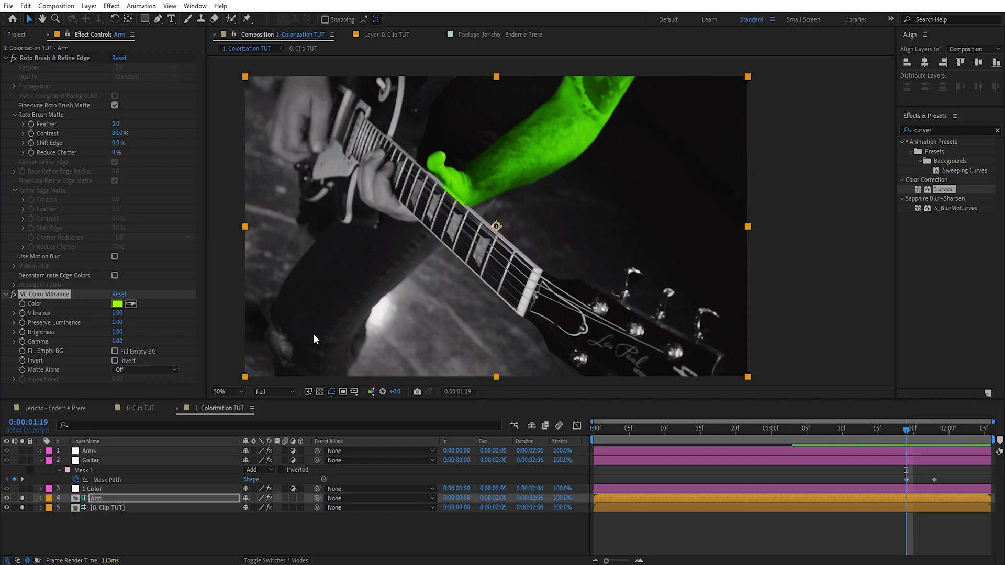
Step: Delete the Arm layer and re-enable Roto Brush & Refine Edge on the 0. Clip TUT layer
{"action": "left_click", "coordinate": [98, 506]}
{"action": "key", "text": "Delete"}
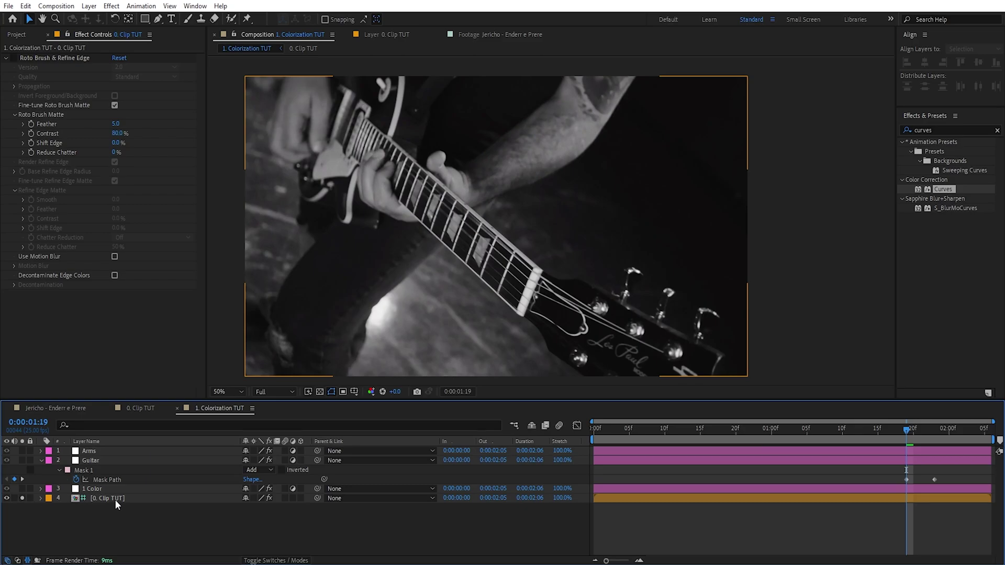
{"action": "left_click", "coordinate": [136, 499]}
{"action": "left_click", "coordinate": [14, 59]}
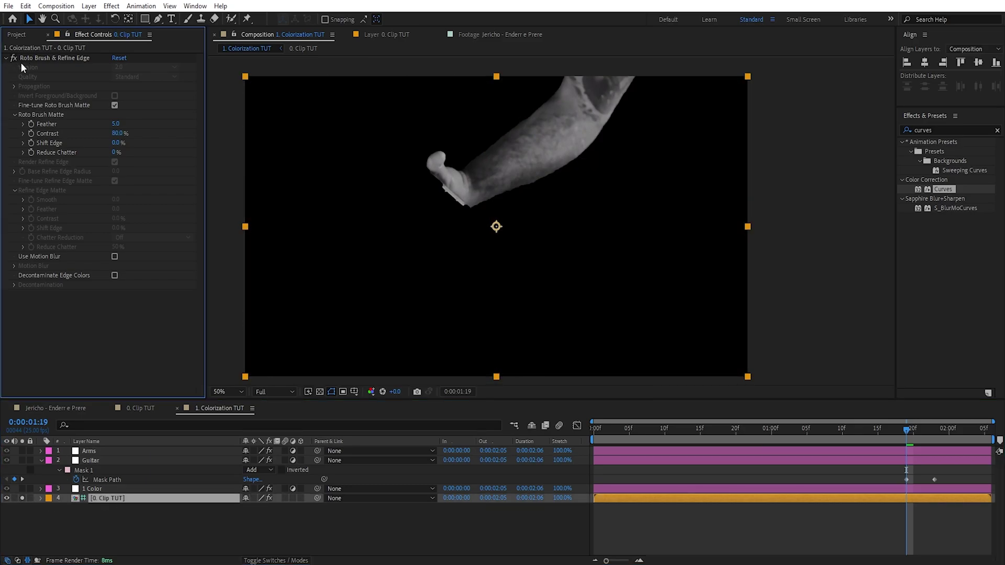
Step: Auto-trace the alpha channel of 0. Clip TUT across the work area, applying the resulting masks to a new layer
{"action": "left_click", "coordinate": [88, 10]}
{"action": "left_click", "coordinate": [158, 360]}
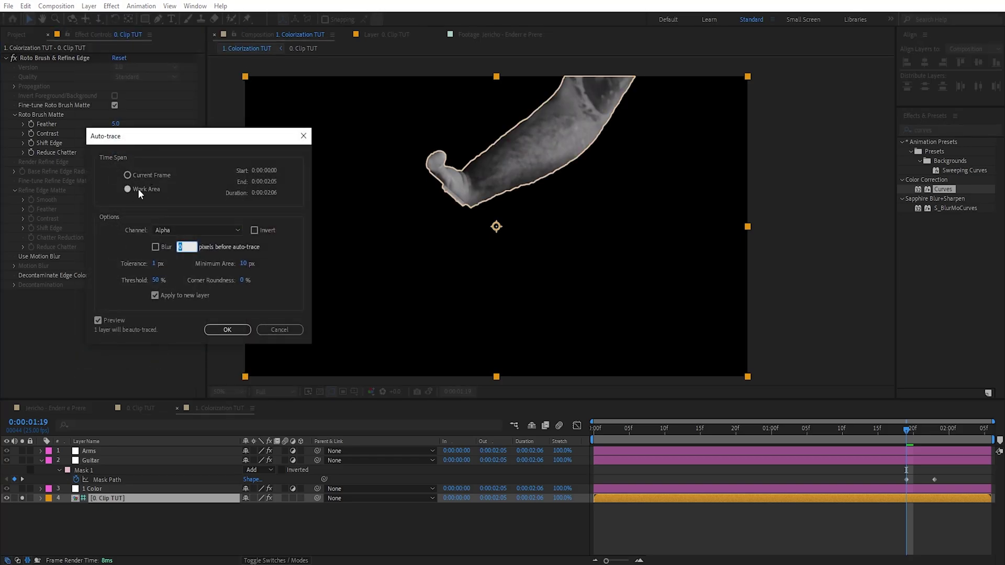
{"action": "left_click", "coordinate": [184, 230]}
{"action": "left_click", "coordinate": [182, 243]}
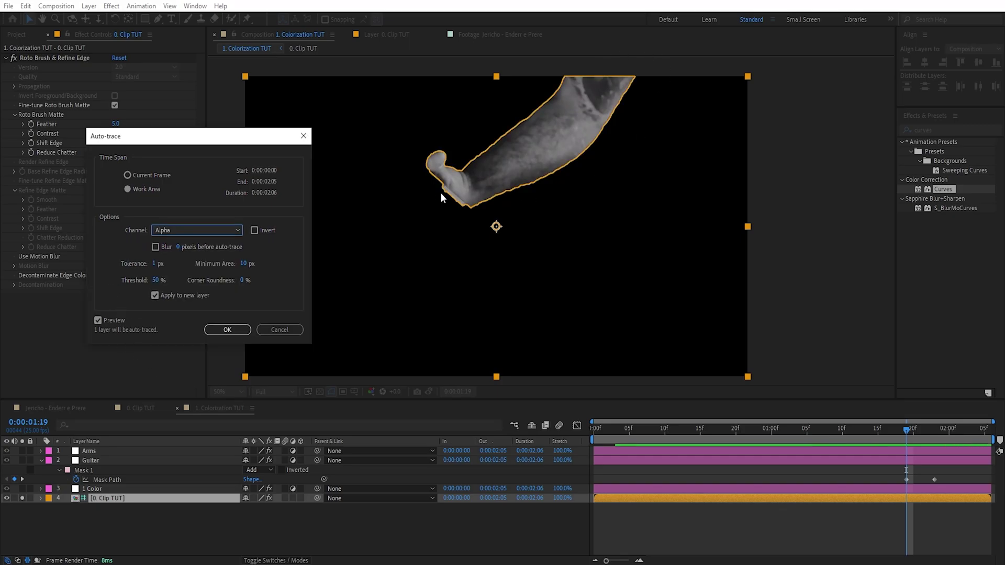
{"action": "left_click", "coordinate": [98, 321]}
{"action": "left_click", "coordinate": [97, 319]}
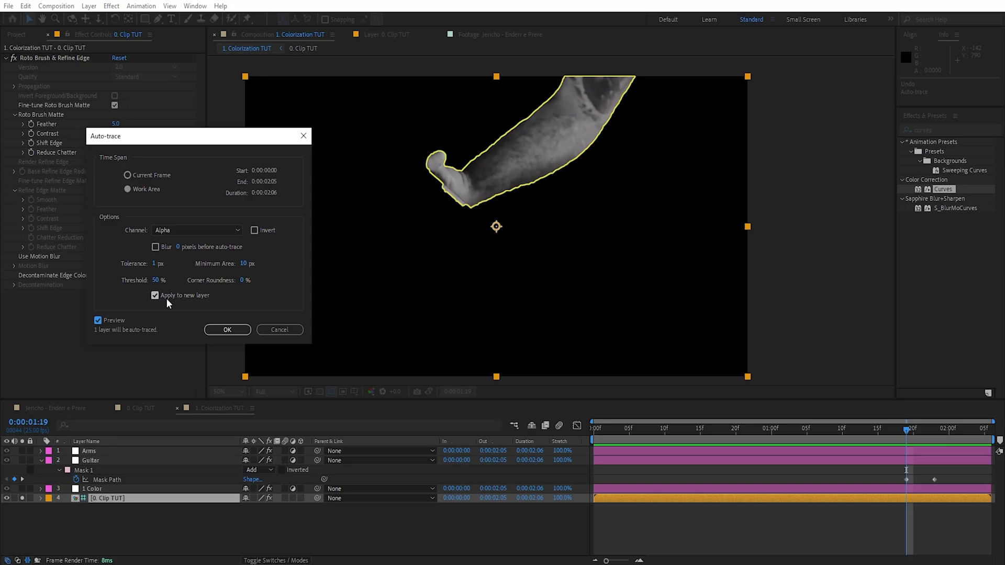
{"action": "left_click", "coordinate": [227, 330]}
Step: Reveal the auto-traced layer's animated masks and copy Mask 1
{"action": "left_click", "coordinate": [119, 457]}
{"action": "left_click", "coordinate": [118, 452]}
{"action": "key", "text": "m"}
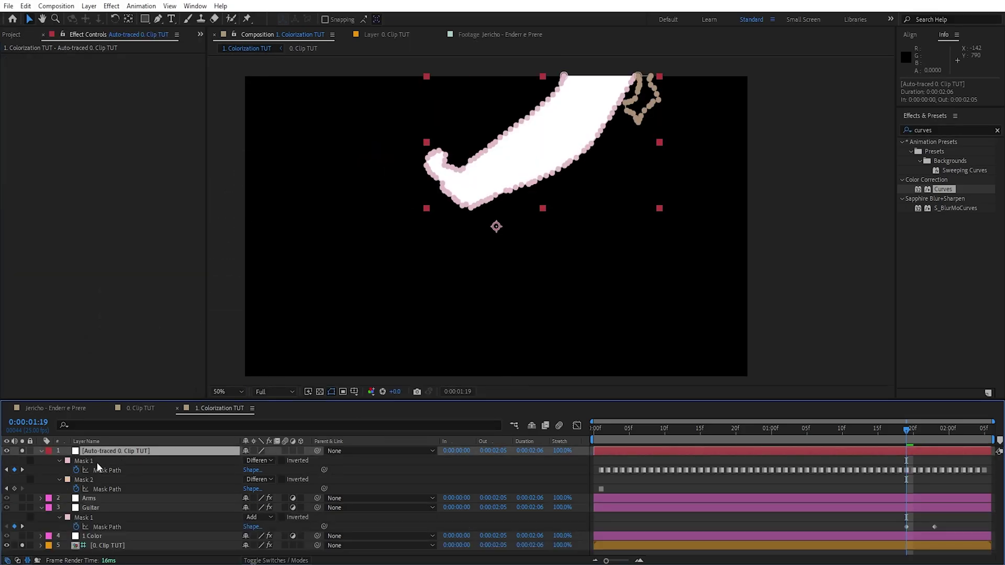
{"action": "left_click", "coordinate": [96, 462]}
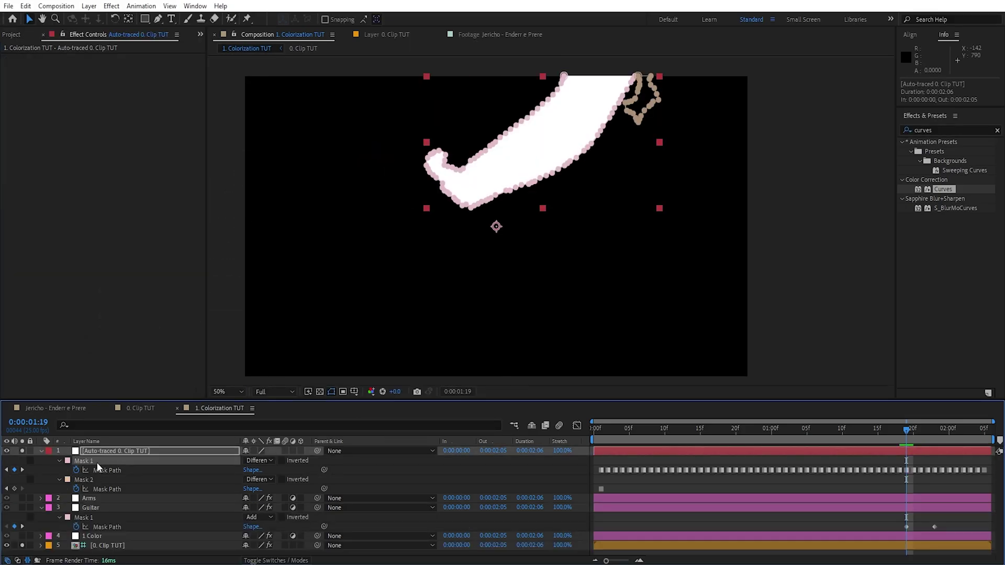
Step: Duplicate the Arms layer and replace the copy's two masks with the traced Mask 1, pasted at the first frame
{"action": "left_click", "coordinate": [91, 497]}
{"action": "key", "text": "ctrl+d"}
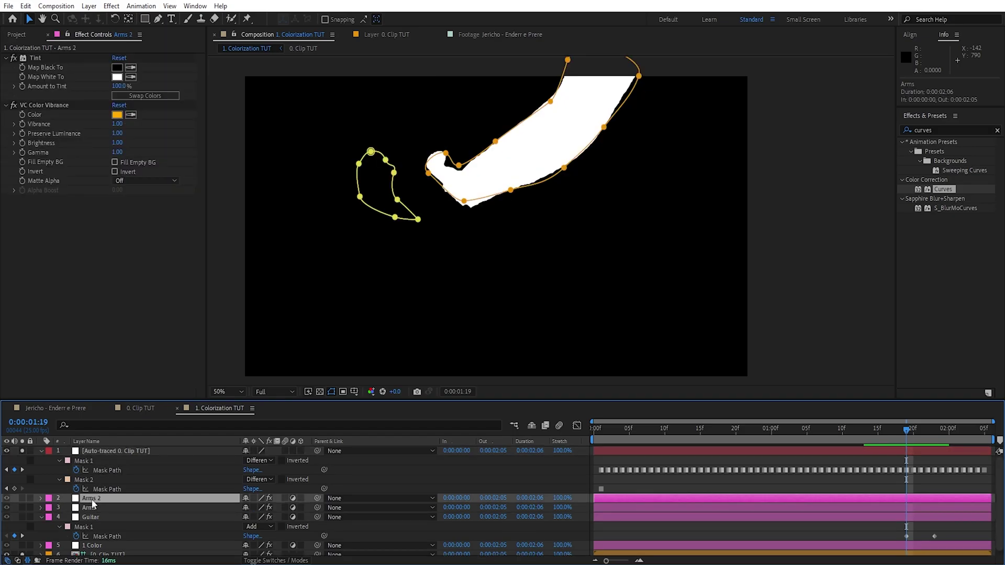
{"action": "key", "text": "m"}
{"action": "left_click", "coordinate": [94, 508]}
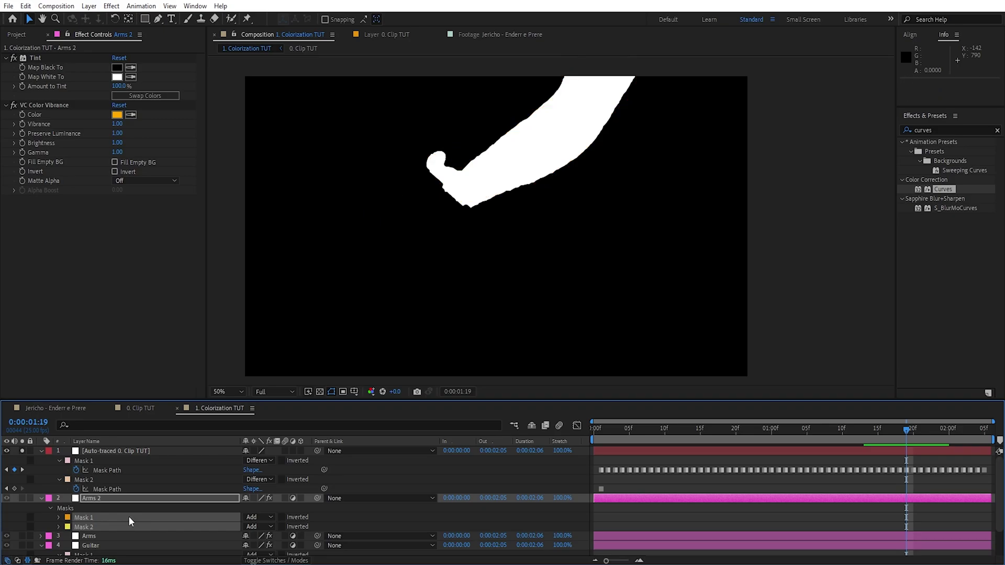
{"action": "key", "text": "Delete"}
{"action": "left_click_drag", "start_coordinate": [898, 432], "coordinate": [457, 434]}
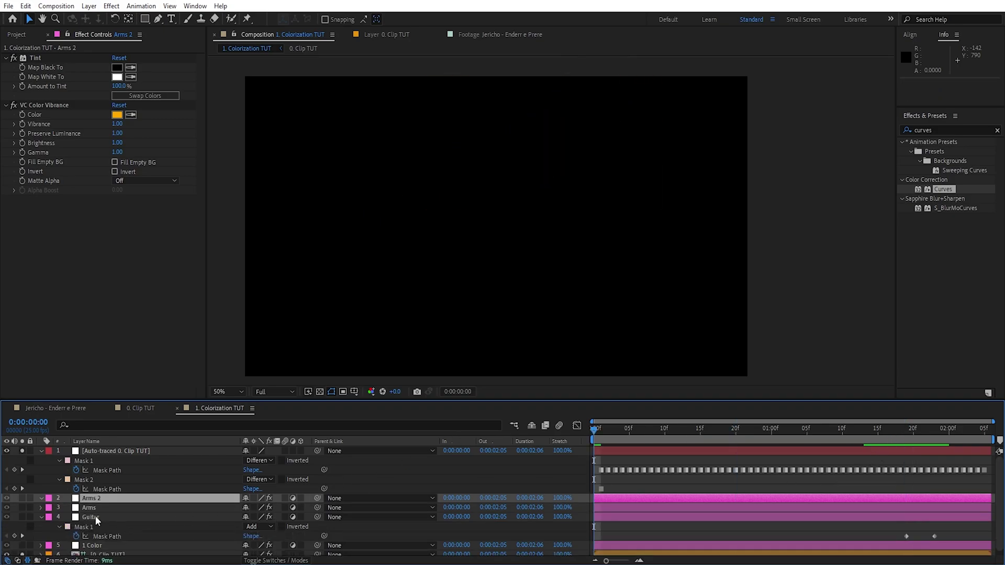
{"action": "key", "text": "ctrl+v"}
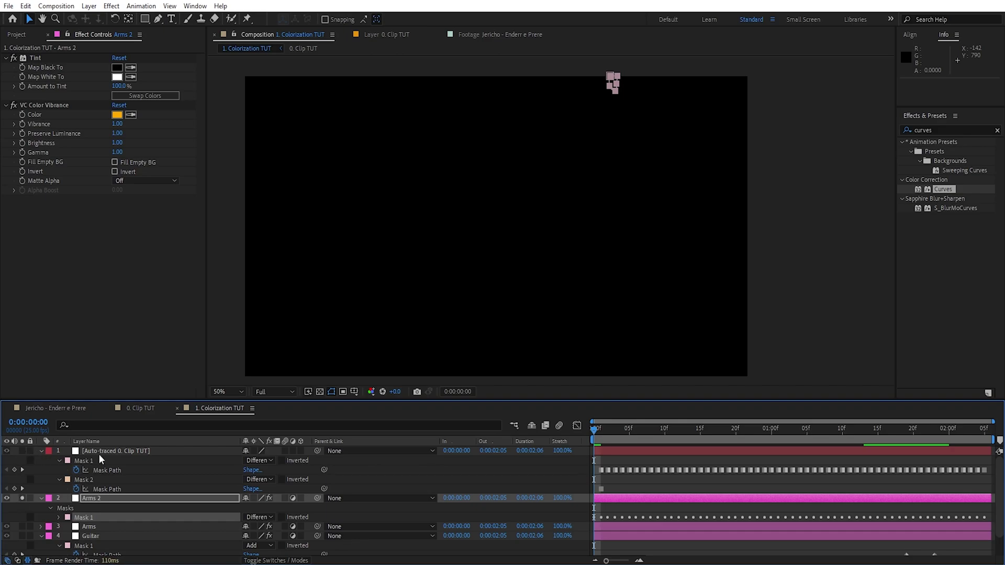
Step: Delete the auto-traced layer and disable Roto Brush & Refine Edge on 0. Clip TUT
{"action": "left_click", "coordinate": [115, 452]}
{"action": "key", "text": "Delete"}
{"action": "left_click", "coordinate": [42, 451]}
{"action": "left_click", "coordinate": [79, 507]}
{"action": "left_click", "coordinate": [13, 57]}
Step: Scrub through the clip to check how the traced mask on Arms 2 follows the fretting forearm
{"action": "left_click", "coordinate": [671, 452]}
{"action": "left_click_drag", "start_coordinate": [664, 430], "coordinate": [736, 431]}
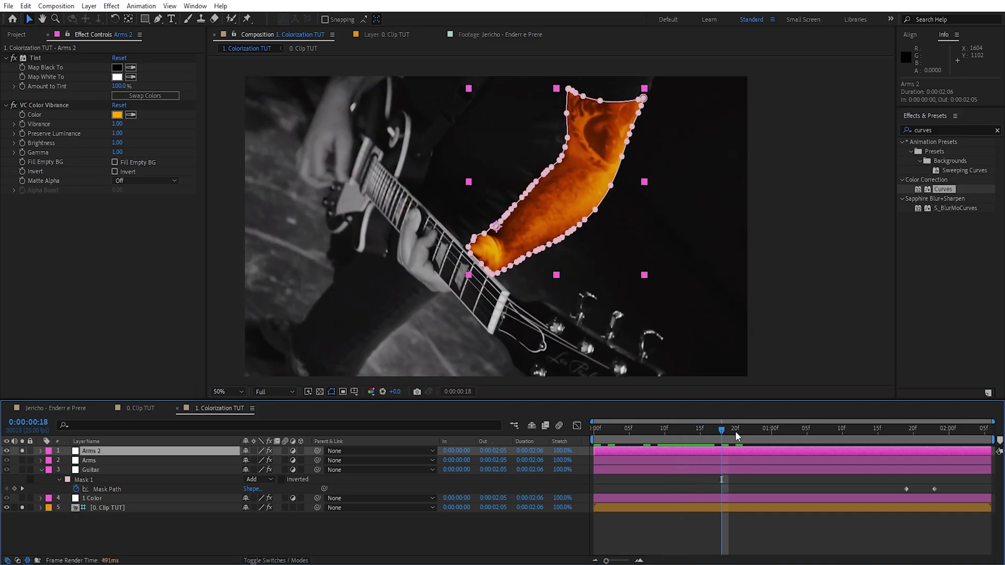
{"action": "left_click", "coordinate": [729, 520]}
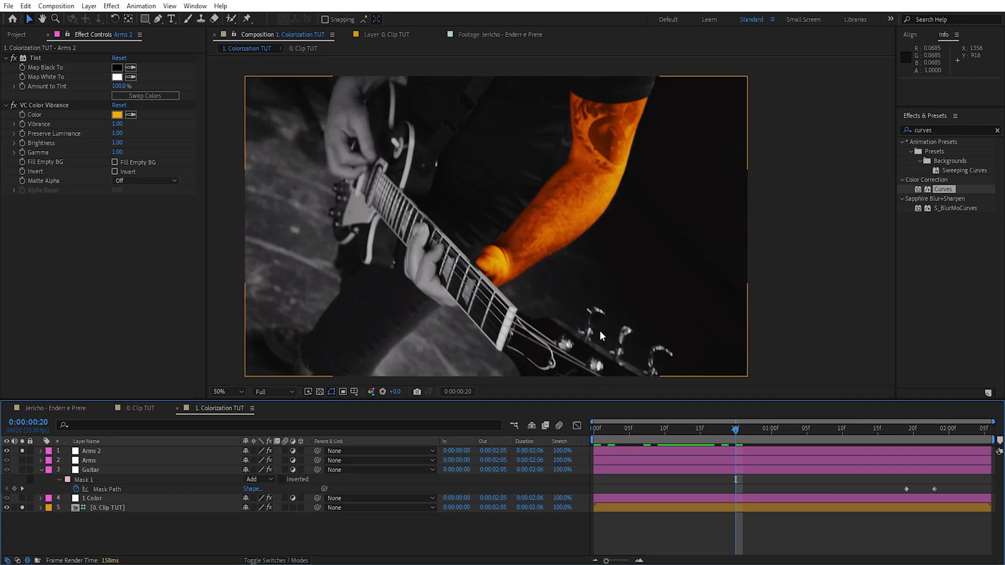
Step: Delete the Arms 2, Arms, Guitar and 1 Color layers from 1. Colorization TUT
{"action": "left_click", "coordinate": [108, 451]}
{"action": "left_click", "coordinate": [104, 498], "text": "shift"}
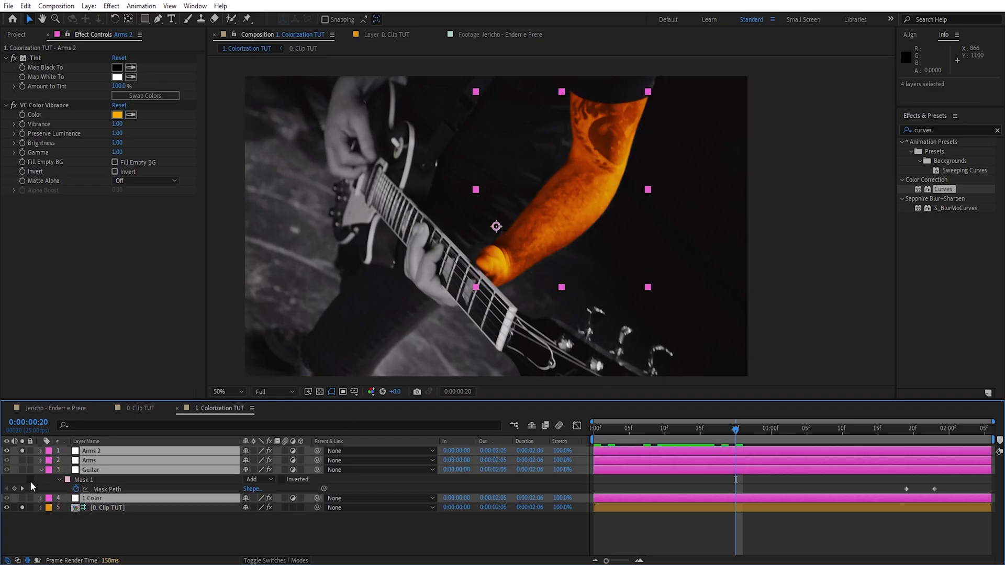
{"action": "key", "text": "Delete"}
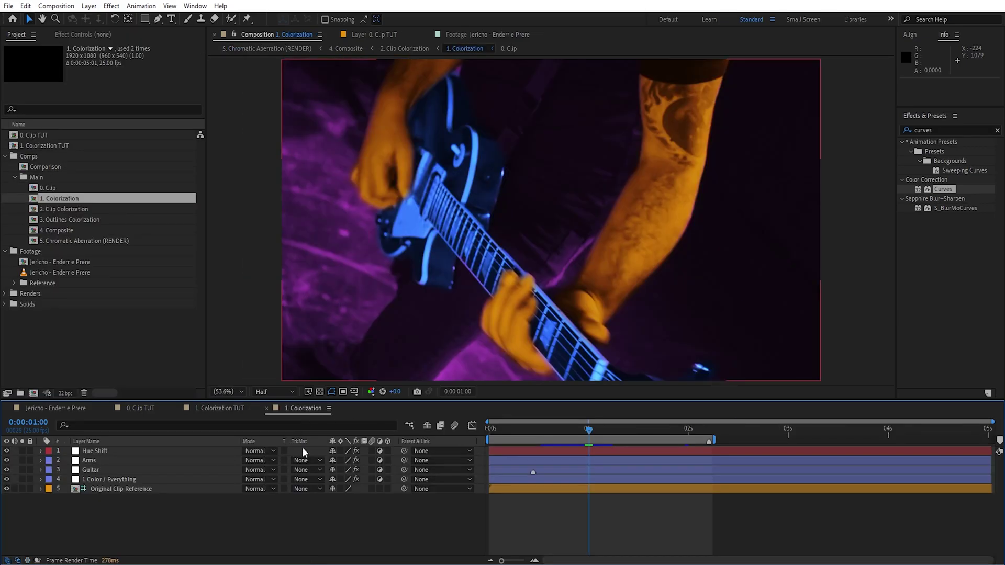
Step: Copy the Arms, Guitar and 1 Color / Everything layers from 1. Colorization and paste them into 1. Colorization TUT
{"action": "left_click", "coordinate": [178, 480]}
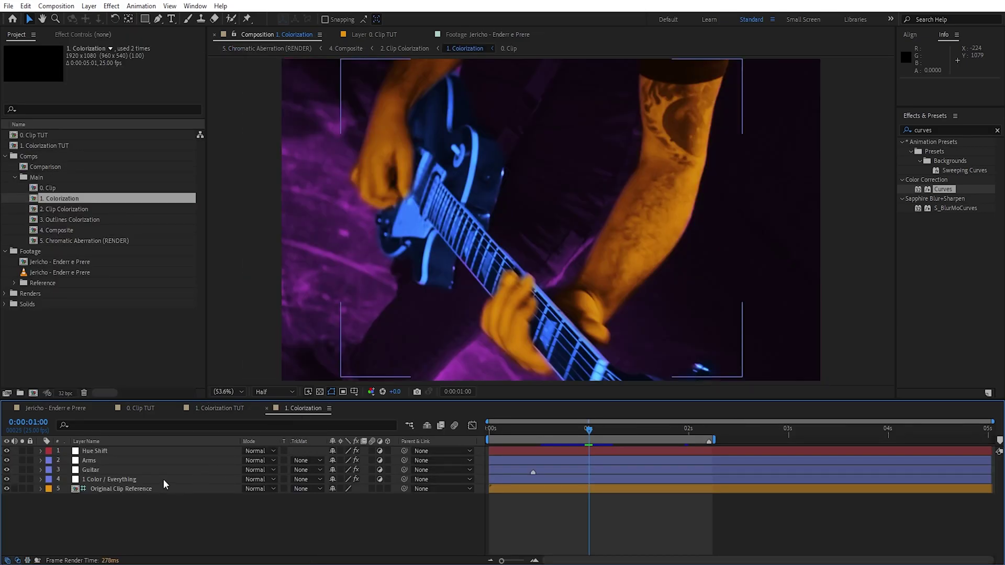
{"action": "left_click", "coordinate": [92, 462]}
{"action": "left_click", "coordinate": [100, 479], "text": "shift"}
{"action": "left_click", "coordinate": [24, 7]}
{"action": "left_click", "coordinate": [71, 84]}
{"action": "left_click", "coordinate": [219, 407]}
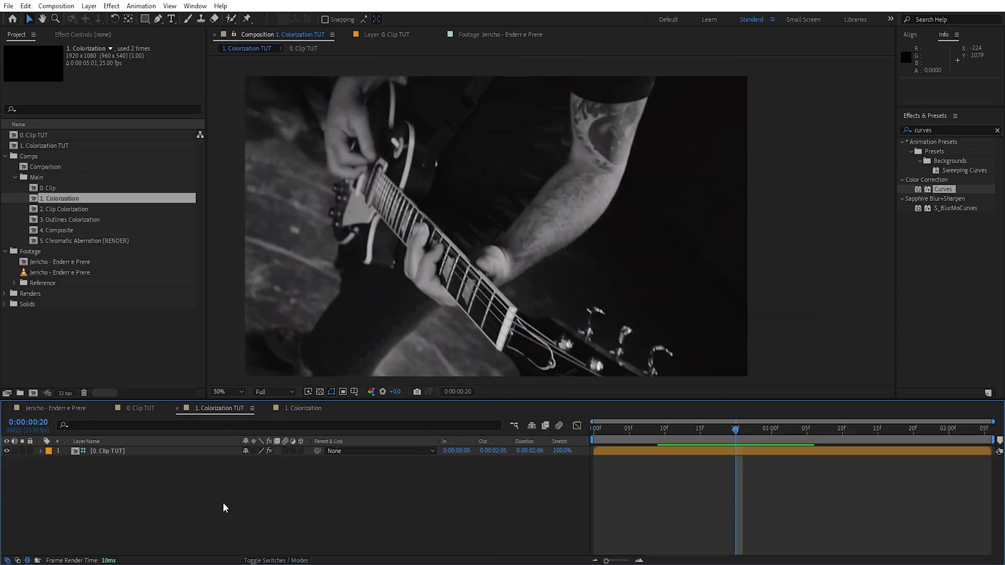
{"action": "key", "text": "ctrl+v"}
Step: Reveal the keyframes of the three pasted color layers, inspect the arm mask keyframes and preview the clip
{"action": "left_click", "coordinate": [111, 451]}
{"action": "left_click", "coordinate": [115, 470], "text": "shift"}
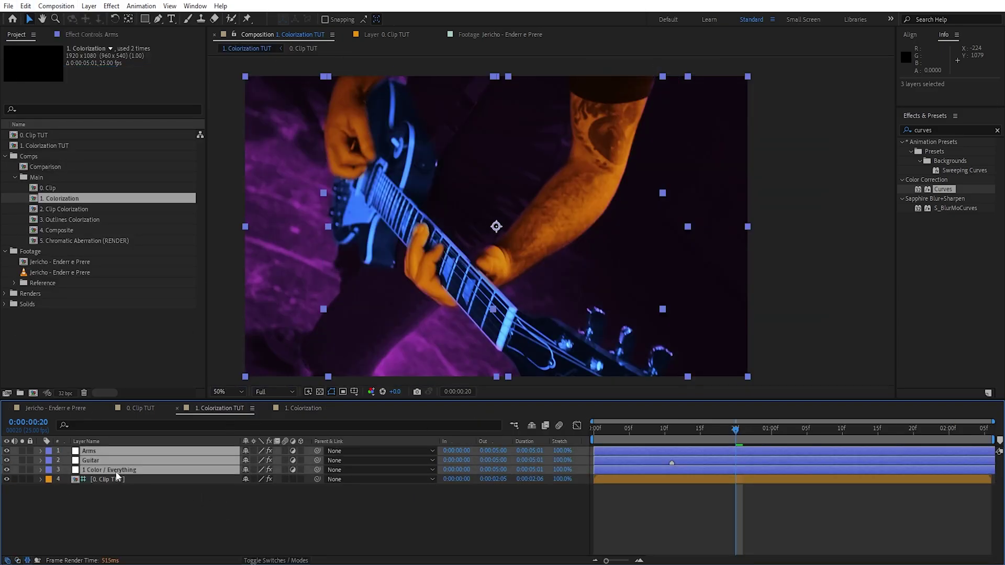
{"action": "key", "text": "u"}
{"action": "left_click_drag", "start_coordinate": [720, 473], "coordinate": [785, 475]}
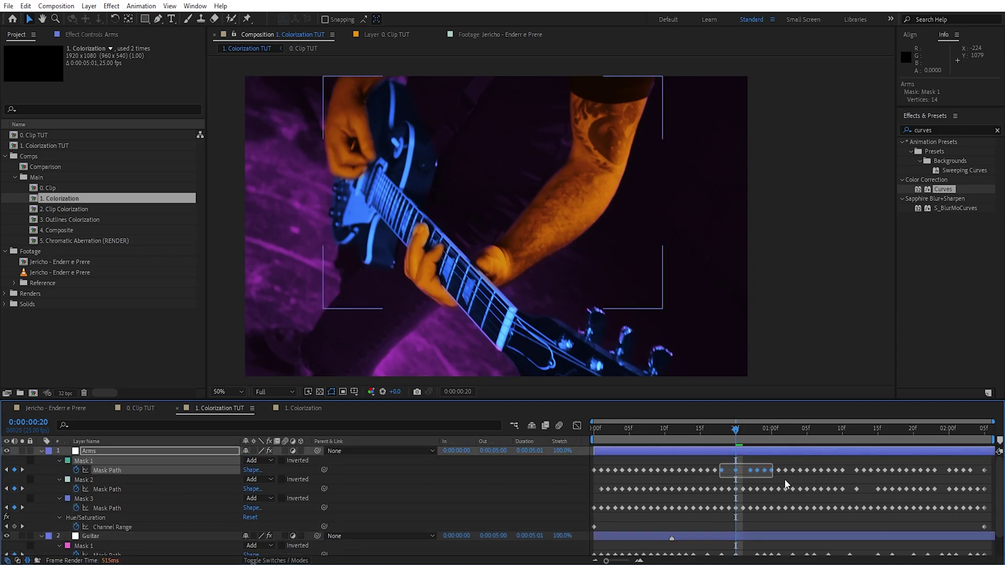
{"action": "left_click_drag", "start_coordinate": [735, 432], "coordinate": [986, 440]}
{"action": "key", "text": "space"}
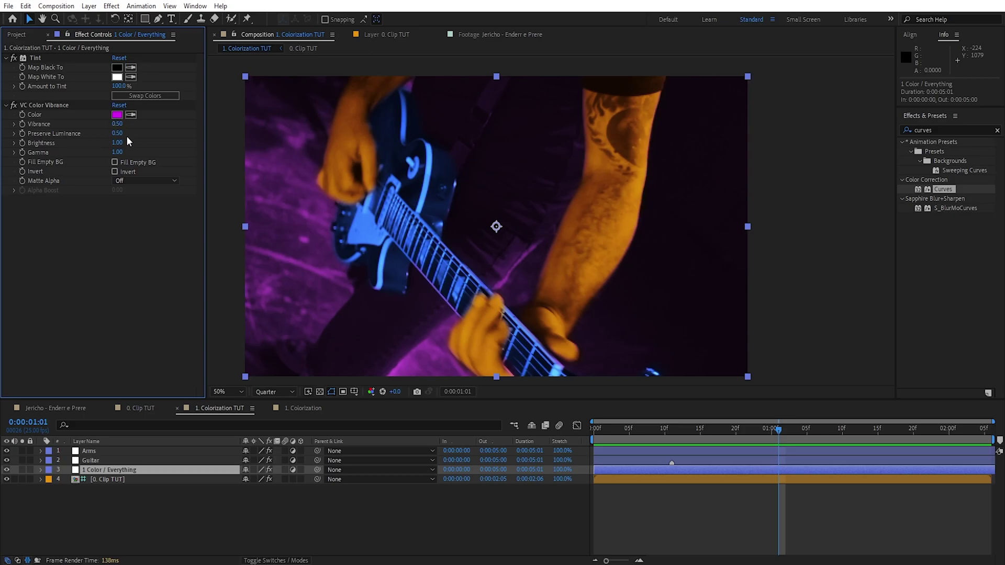
Step: Review the Guitar and Arms layer settings and examine the guitar mask outline up close along the body, neck and headstock
{"action": "left_click", "coordinate": [93, 461]}
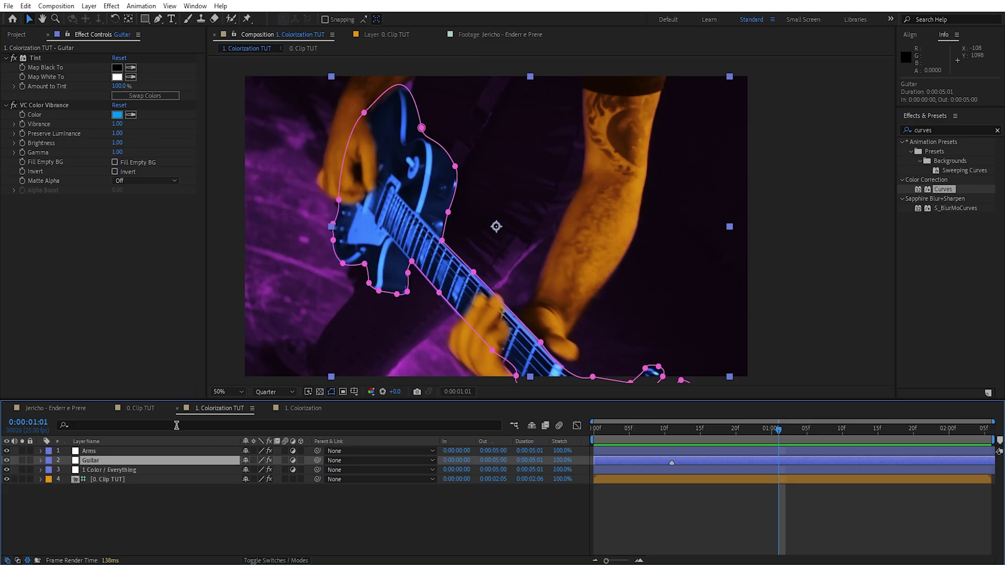
{"action": "left_click", "coordinate": [93, 451]}
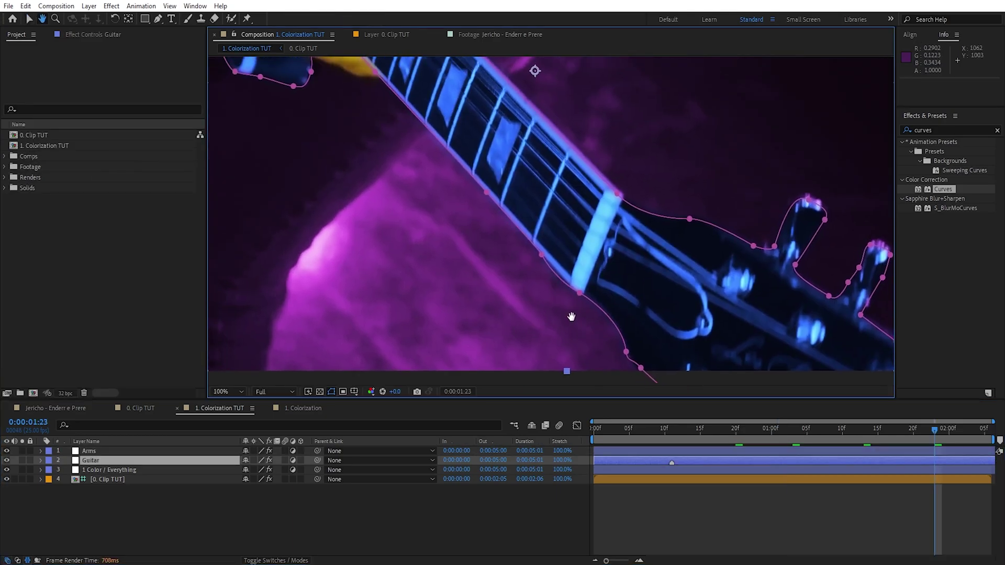
{"action": "left_click_drag", "start_coordinate": [373, 116], "coordinate": [545, 289]}
{"action": "left_click_drag", "start_coordinate": [463, 262], "coordinate": [461, 383]}
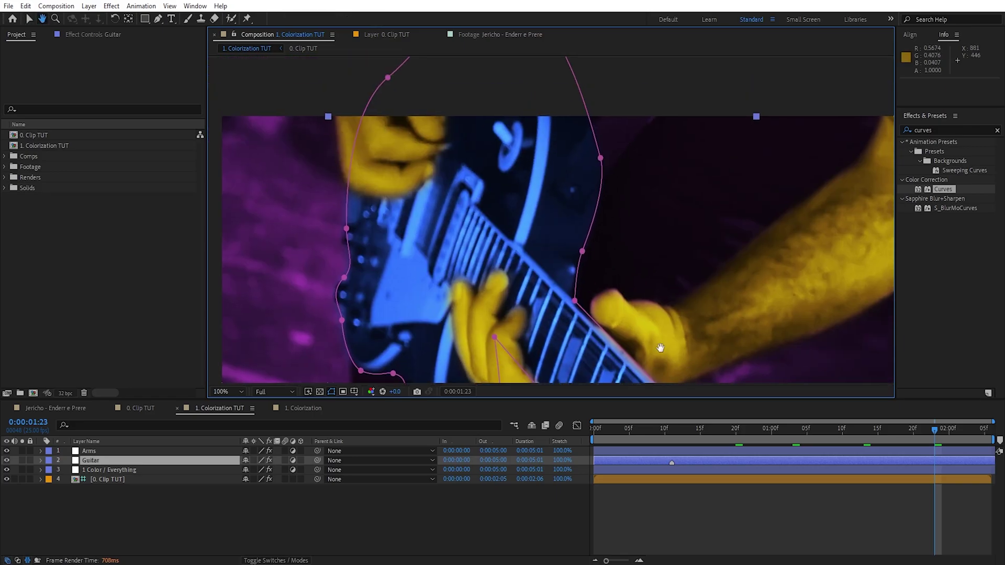
{"action": "left_click_drag", "start_coordinate": [675, 359], "coordinate": [356, 78]}
{"action": "left_click_drag", "start_coordinate": [454, 299], "coordinate": [473, 280]}
{"action": "scroll", "coordinate": [454, 219], "scroll_direction": "down", "scroll_amount": 1}
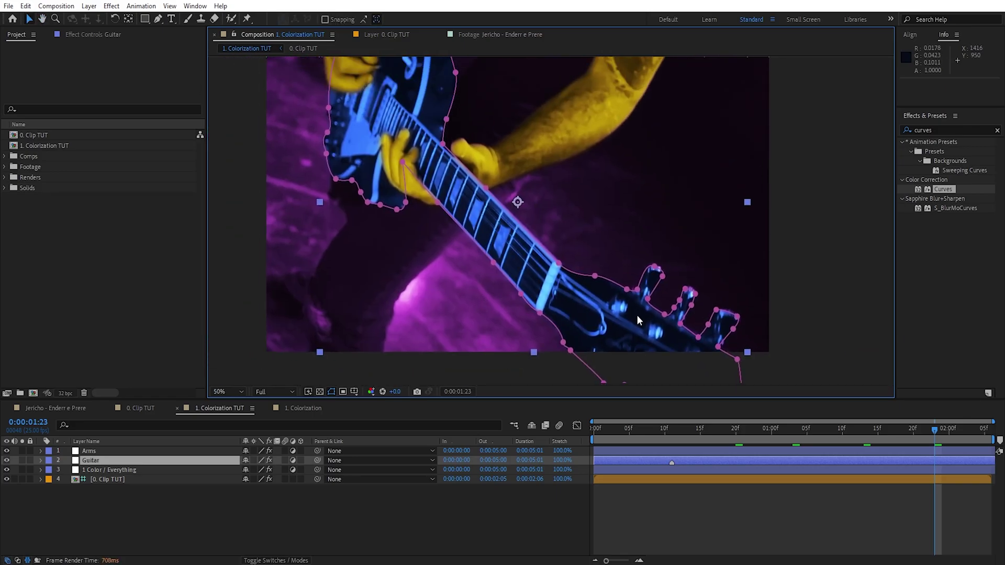
{"action": "scroll", "coordinate": [505, 253], "scroll_direction": "up", "scroll_amount": 1}
{"action": "left_click_drag", "start_coordinate": [579, 315], "coordinate": [642, 337]}
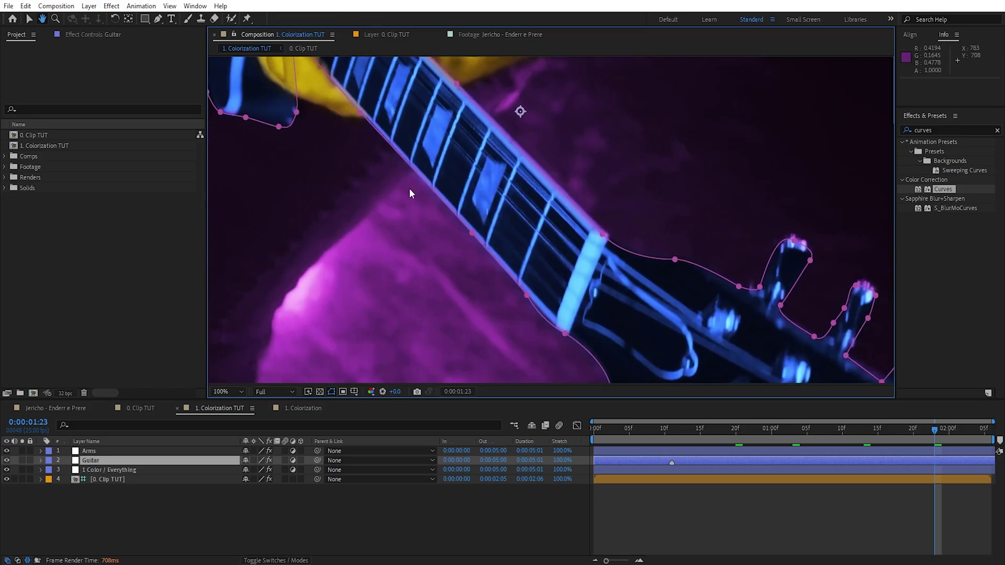
{"action": "left_click_drag", "start_coordinate": [473, 285], "coordinate": [417, 170]}
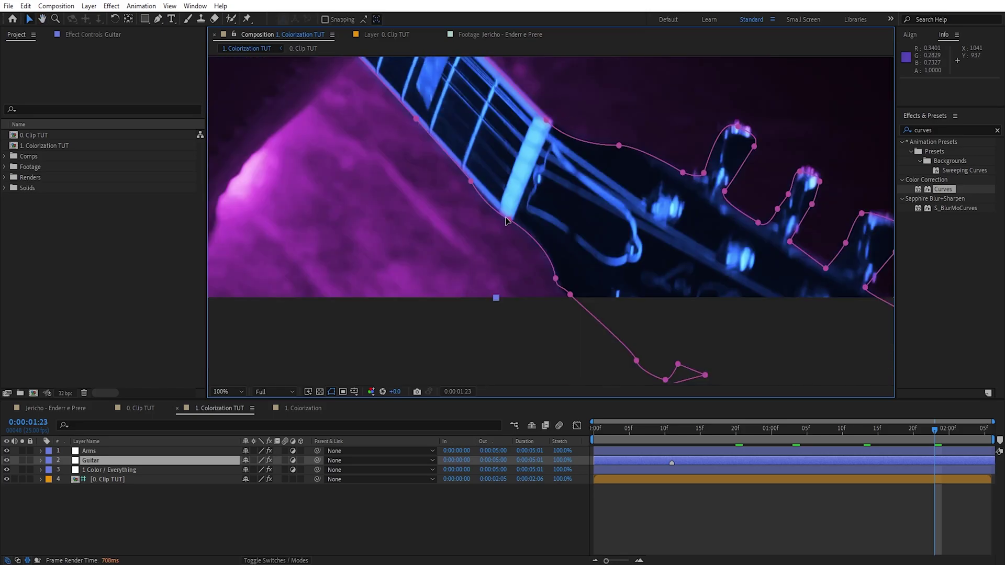
{"action": "left_click_drag", "start_coordinate": [522, 229], "coordinate": [536, 286]}
{"action": "left_click_drag", "start_coordinate": [666, 220], "coordinate": [488, 217]}
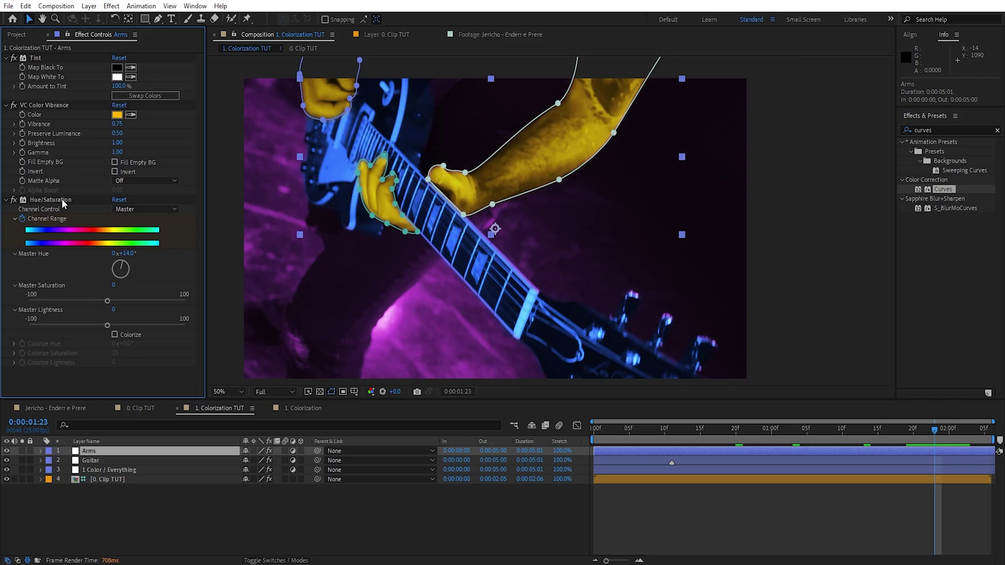
Step: Examine the Arms layer's keyframed Hue/Saturation effect, comparing its Master Hue at the first and last frames
{"action": "left_click", "coordinate": [56, 199]}
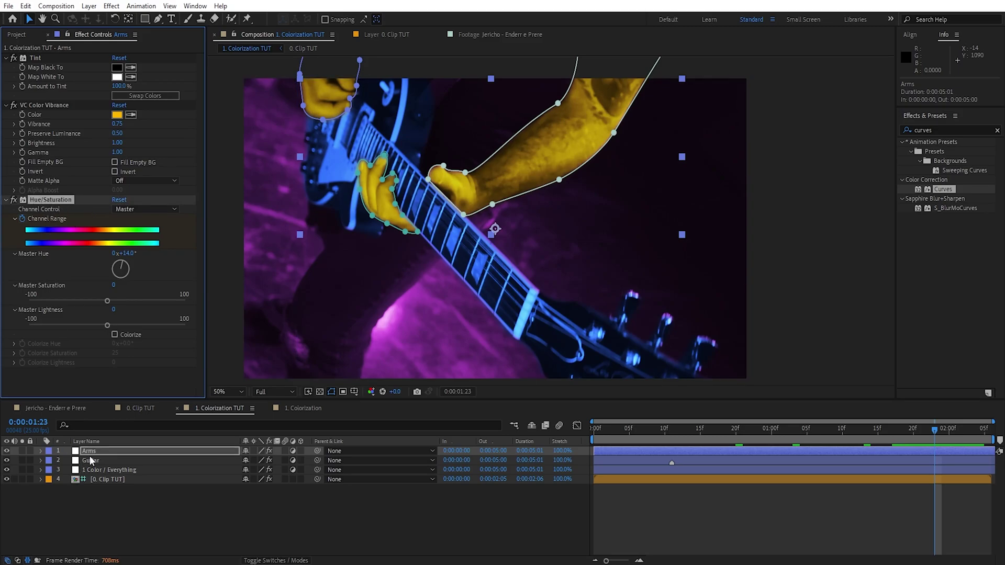
{"action": "key", "text": "u"}
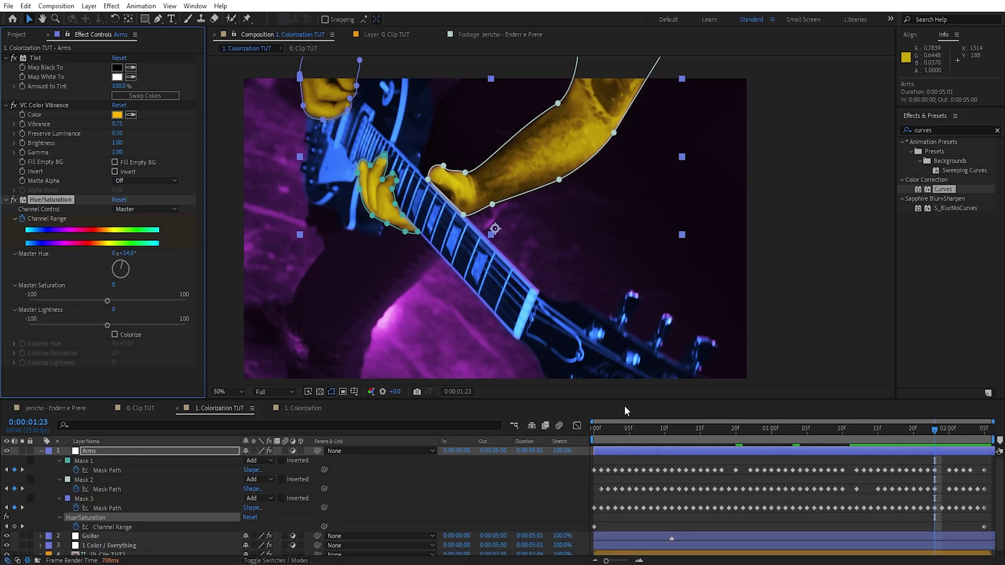
{"action": "left_click_drag", "start_coordinate": [590, 522], "coordinate": [992, 535]}
{"action": "left_click", "coordinate": [595, 426]}
{"action": "left_click", "coordinate": [139, 378]}
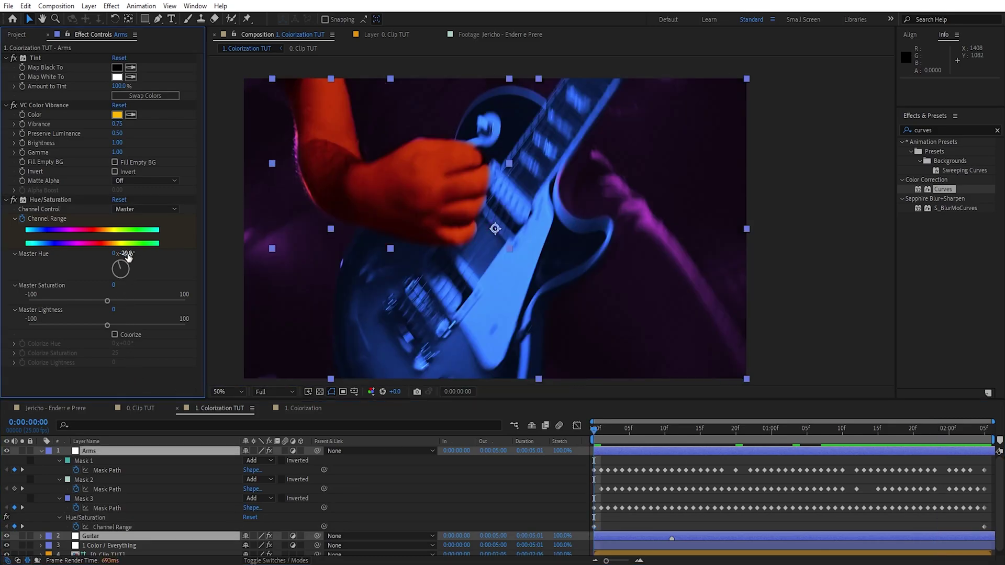
{"action": "key", "text": "End"}
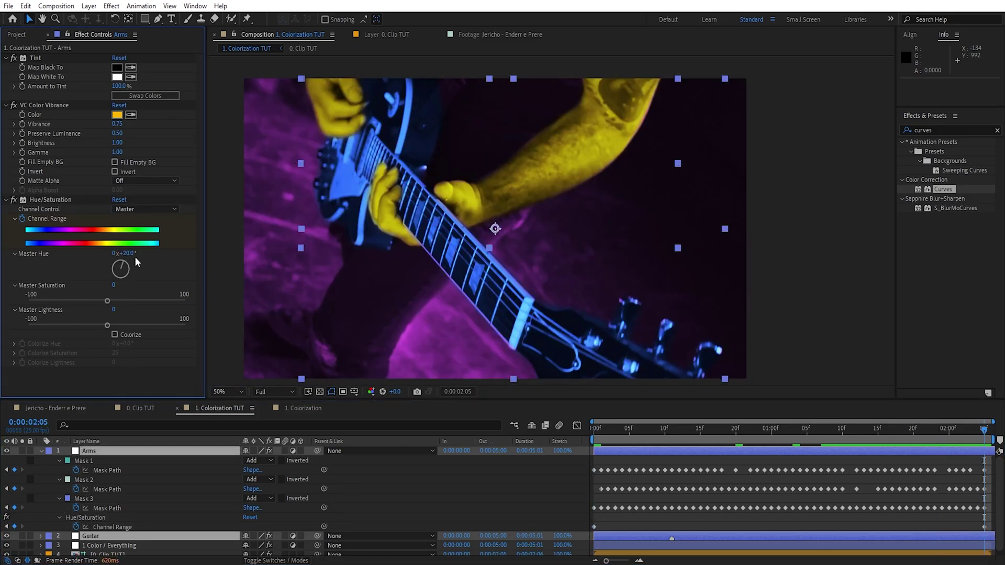
Step: Create a new adjustment layer above Arms and name it Hue Shift
{"action": "left_click", "coordinate": [89, 451]}
{"action": "left_click", "coordinate": [89, 6]}
{"action": "mouse_move", "coordinate": [115, 24]}
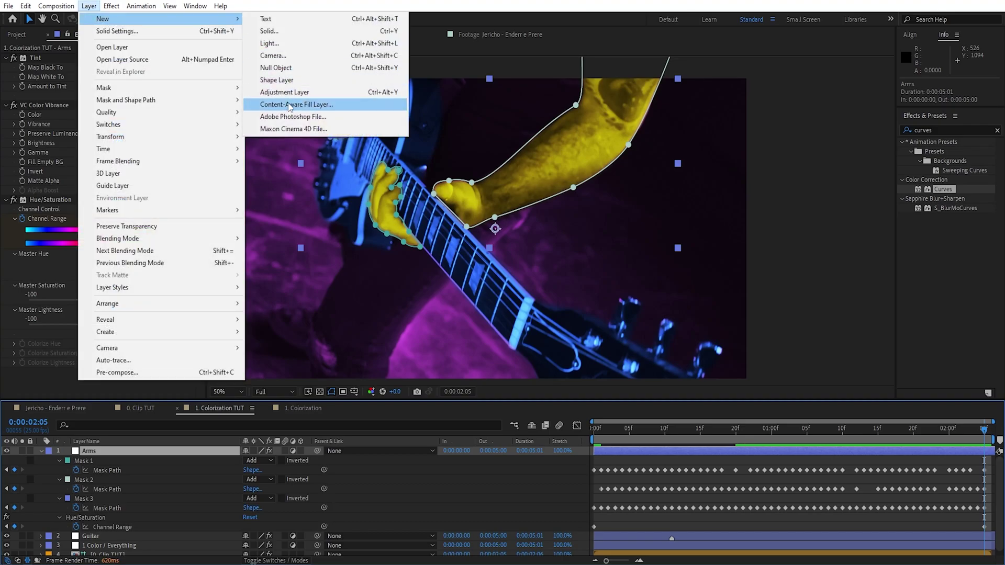
{"action": "left_click", "coordinate": [283, 92]}
{"action": "key", "text": "Return"}
{"action": "type", "text": "Hue Shift"}
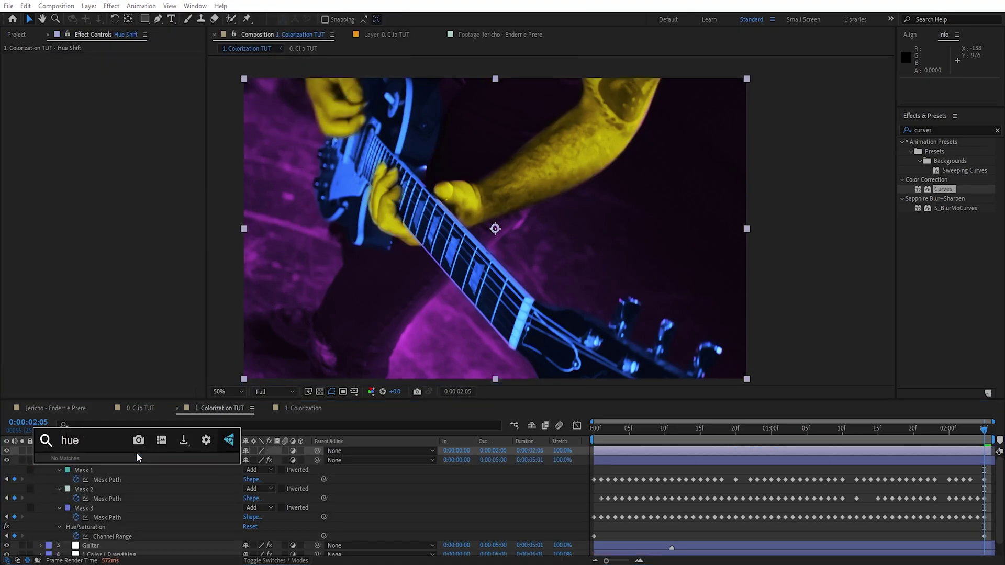
Step: Apply Hue/Saturation to the Hue Shift layer and keyframe its Master Hue from 0° at the first frame to 1x+0.0° at the last
{"action": "key", "text": "Return"}
{"action": "key", "text": "Return"}
{"action": "left_click", "coordinate": [22, 77]}
{"action": "key", "text": "u"}
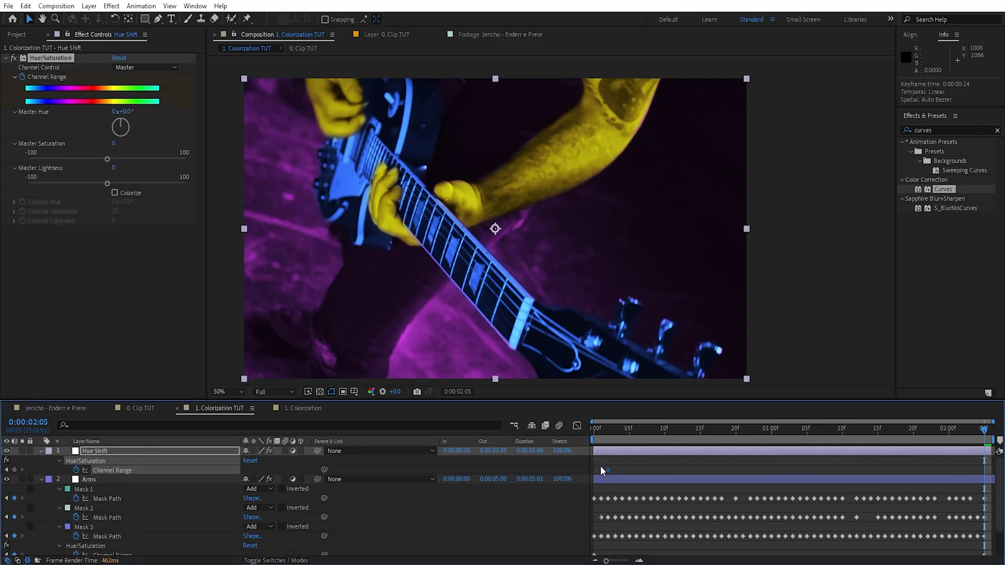
{"action": "left_click", "coordinate": [114, 112]}
{"action": "type", "text": "1"}
{"action": "left_click", "coordinate": [118, 256]}
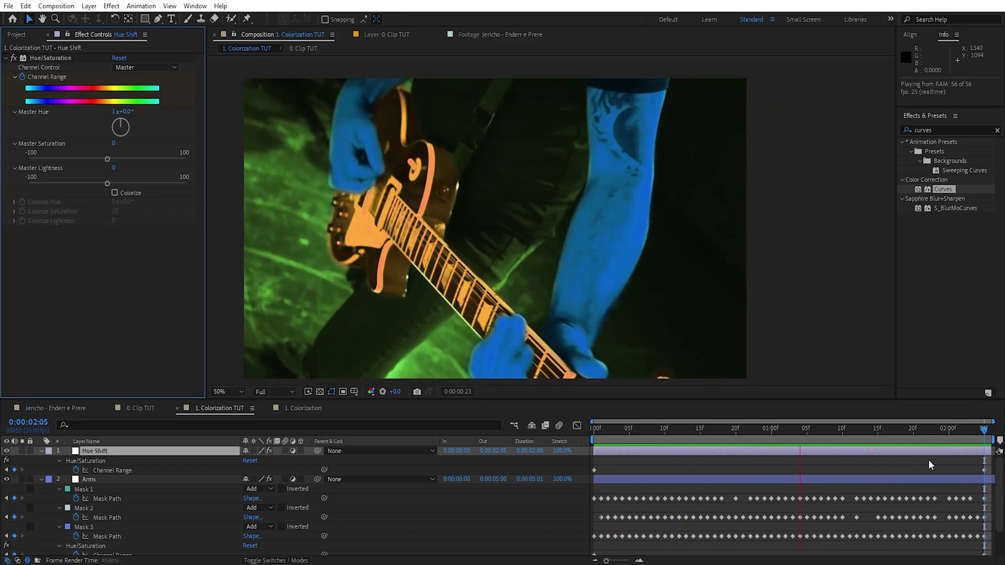
Step: Set the Hue Shift layer's Master Hue keyframes to -10° at the first frame and 10° at the last
{"action": "left_click", "coordinate": [984, 430]}
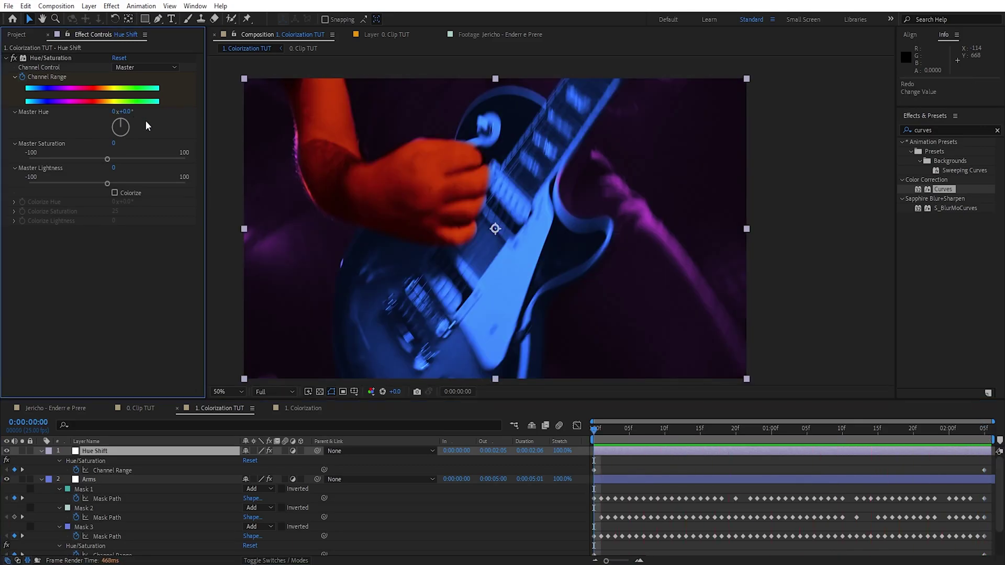
{"action": "left_click", "coordinate": [128, 112]}
{"action": "type", "text": "-10"}
{"action": "key", "text": "Return"}
{"action": "left_click", "coordinate": [977, 430]}
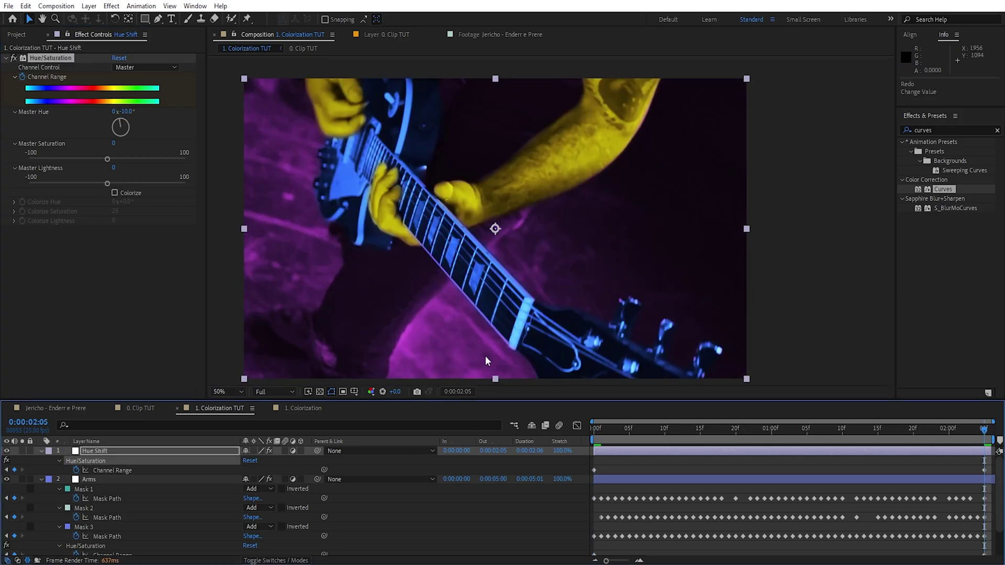
{"action": "left_click", "coordinate": [128, 112]}
{"action": "type", "text": "10"}
{"action": "key", "text": "Return"}
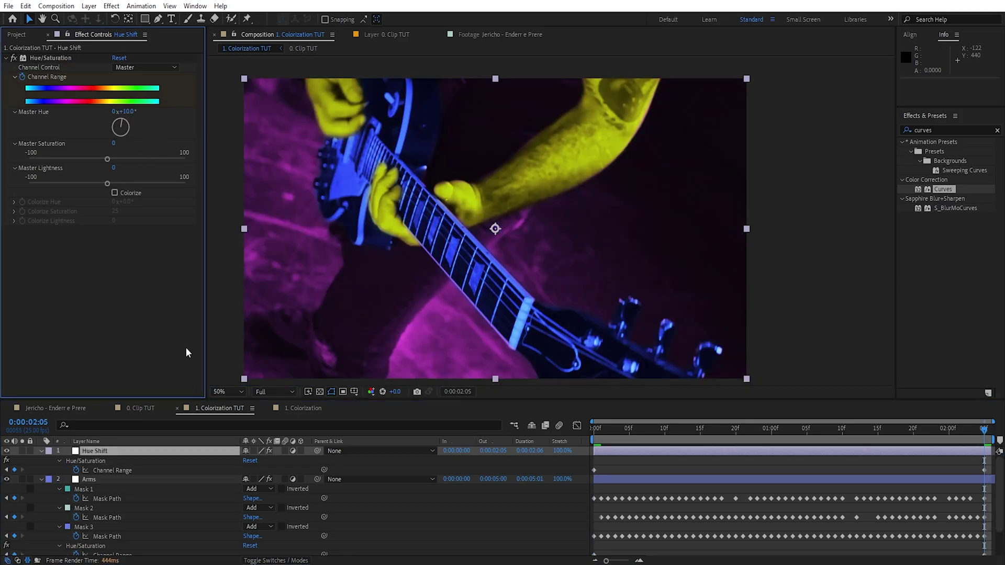
Step: Collapse the layers' expanded properties in the timeline and review the Hue Shift and Arms layers
{"action": "left_click", "coordinate": [41, 450]}
{"action": "left_click", "coordinate": [41, 460]}
{"action": "left_click", "coordinate": [105, 505]}
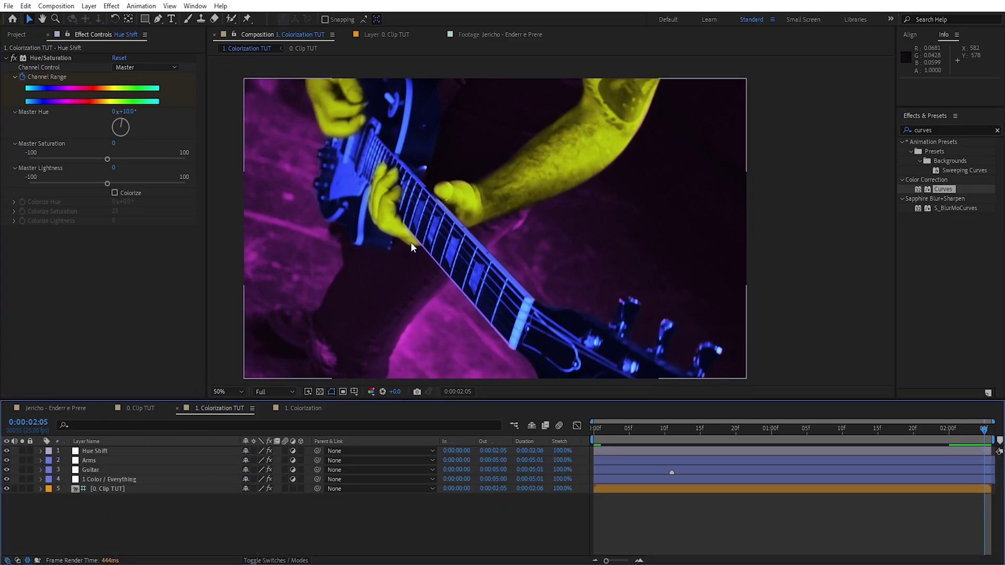
{"action": "left_click", "coordinate": [104, 453]}
{"action": "left_click", "coordinate": [105, 460]}
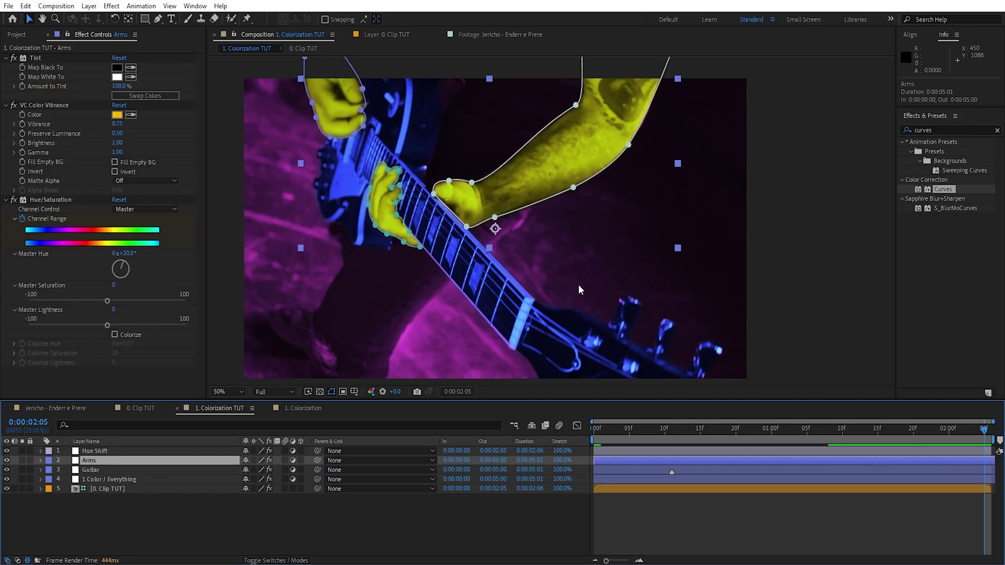
{"action": "left_click", "coordinate": [539, 515]}
Step: Create a new composition from 1. Colorization TUT and rename it 2. Clip Colorization TUT
{"action": "left_click", "coordinate": [16, 34]}
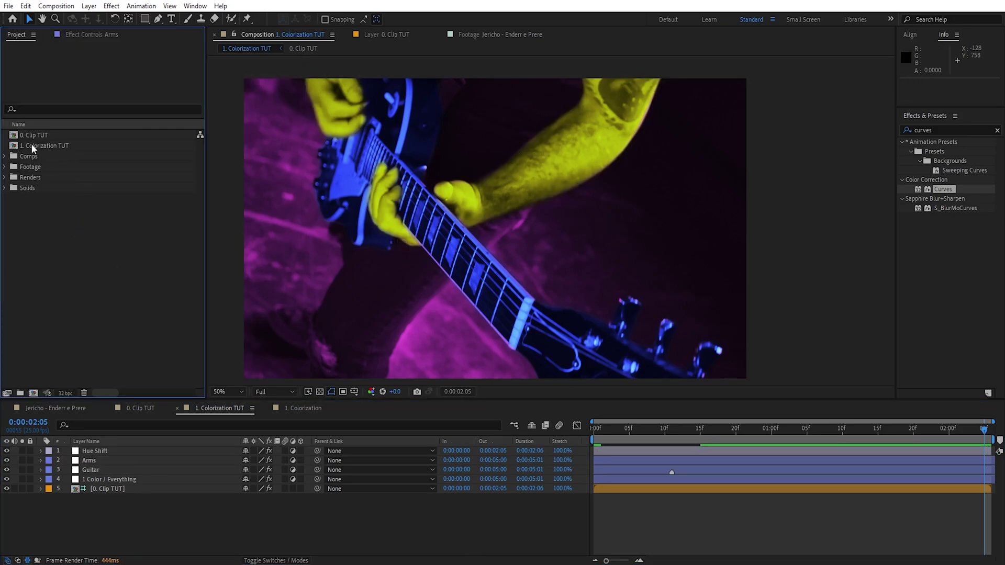
{"action": "left_click_drag", "start_coordinate": [30, 146], "coordinate": [33, 393]}
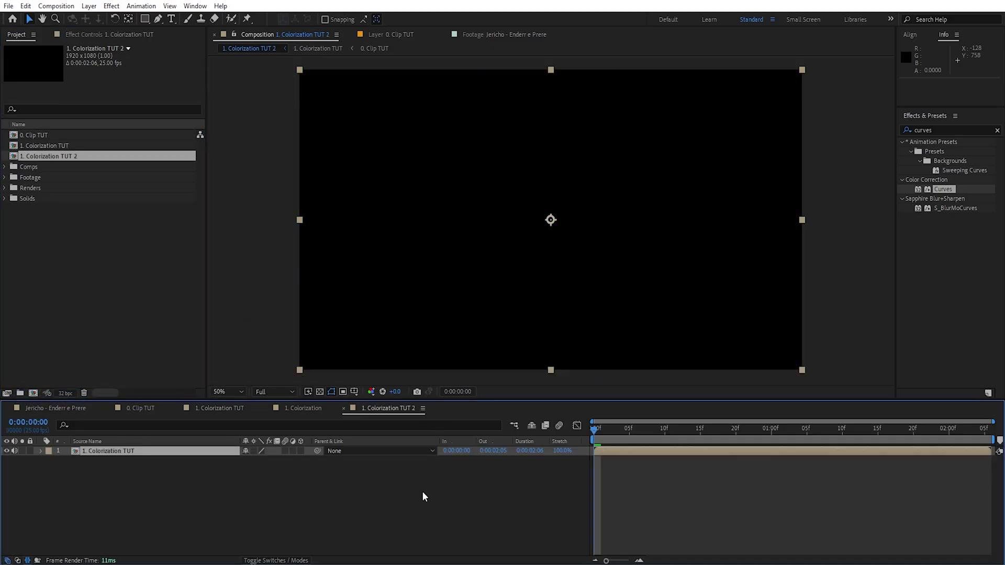
{"action": "left_click", "coordinate": [84, 156]}
{"action": "key", "text": "Return"}
{"action": "type", "text": "2. Clip Colo"}
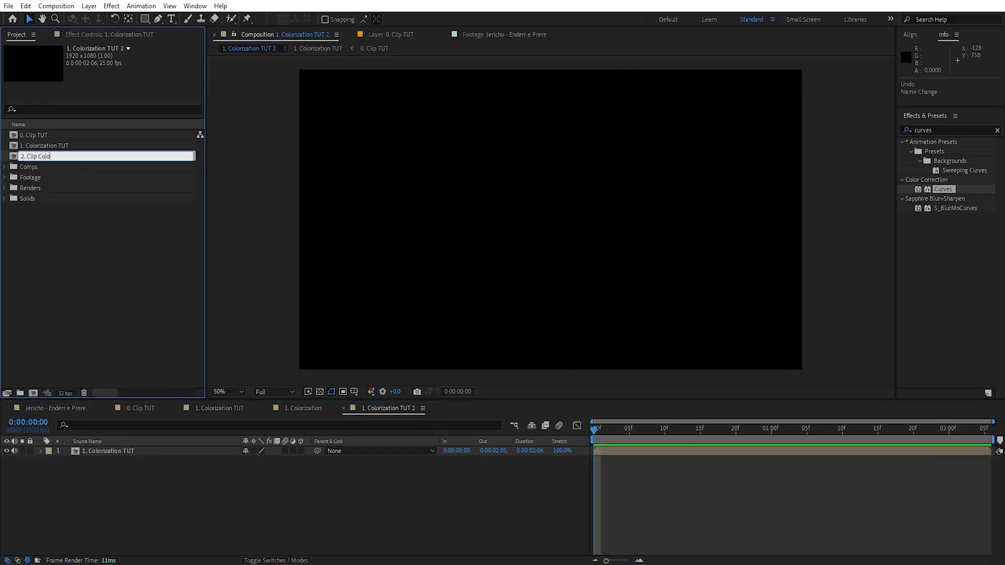
{"action": "type", "text": "rization TUT"}
{"action": "key", "text": "Return"}
{"action": "left_click_drag", "start_coordinate": [678, 427], "coordinate": [907, 429]}
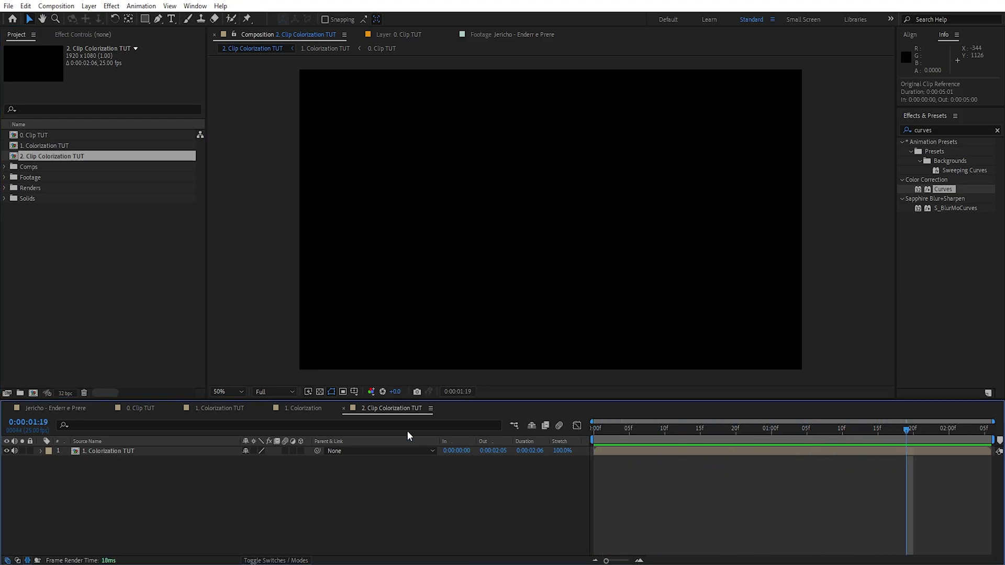
Step: Check the Guide Layer setting of the Original Clip Reference layer in the 1. Colorization composition
{"action": "left_click", "coordinate": [286, 409]}
{"action": "right_click", "coordinate": [118, 488]}
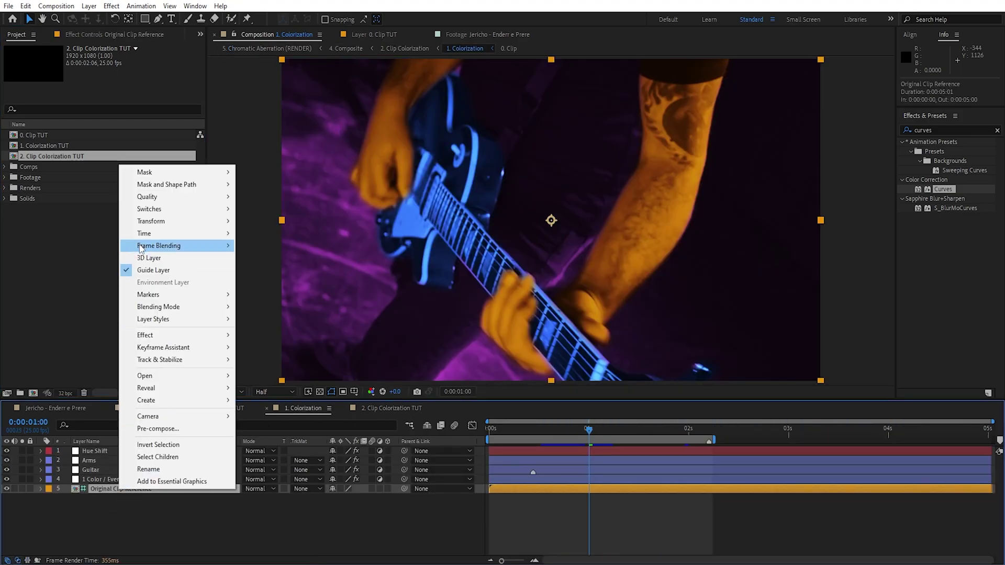
{"action": "left_click", "coordinate": [272, 529]}
{"action": "left_click", "coordinate": [392, 409]}
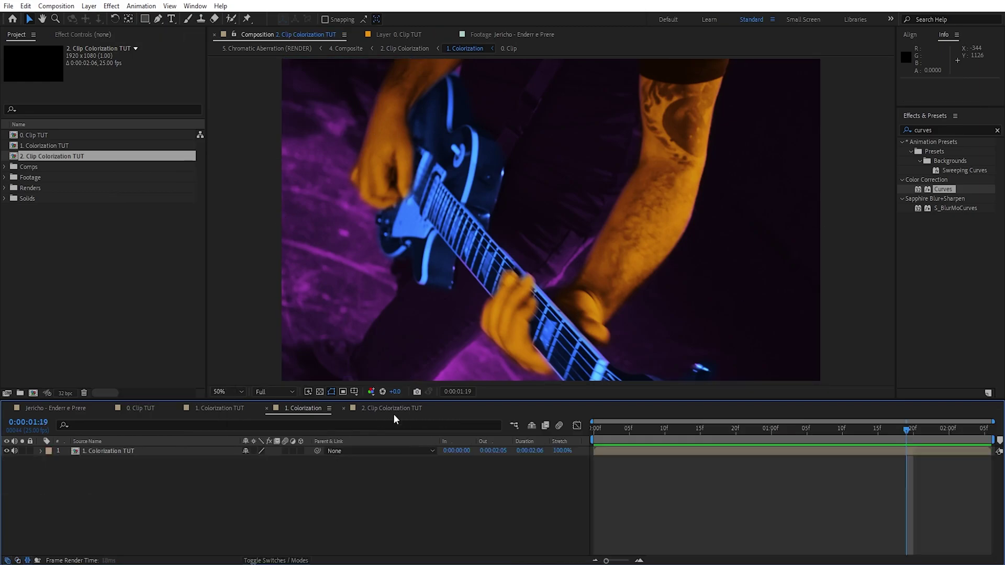
{"action": "left_click_drag", "start_coordinate": [72, 496], "coordinate": [138, 452]}
{"action": "left_click", "coordinate": [401, 500]}
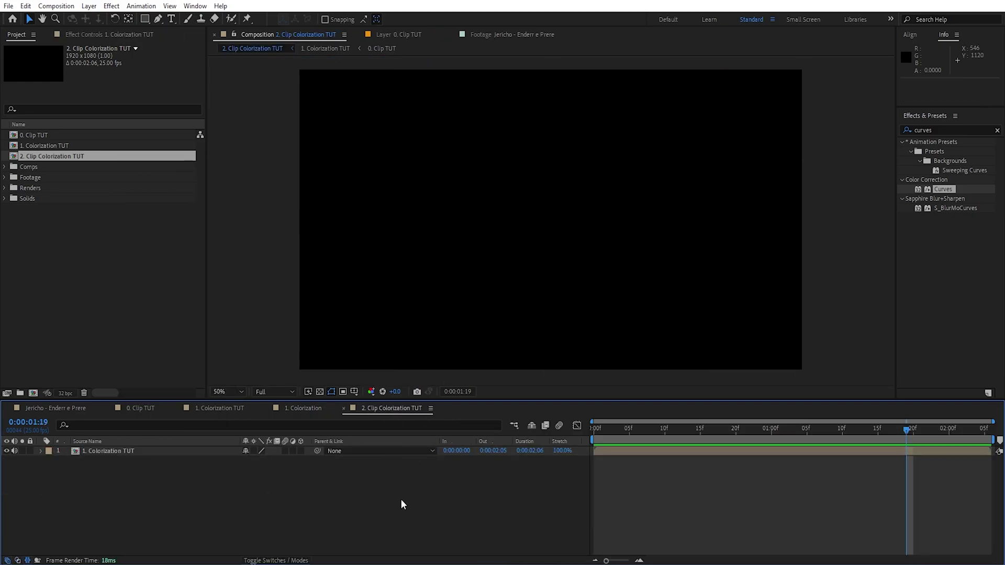
Step: Add 0. Clip TUT beneath 1. Colorization TUT and collapse transformations on the 1. Colorization TUT layer
{"action": "left_click_drag", "start_coordinate": [29, 135], "coordinate": [228, 479]}
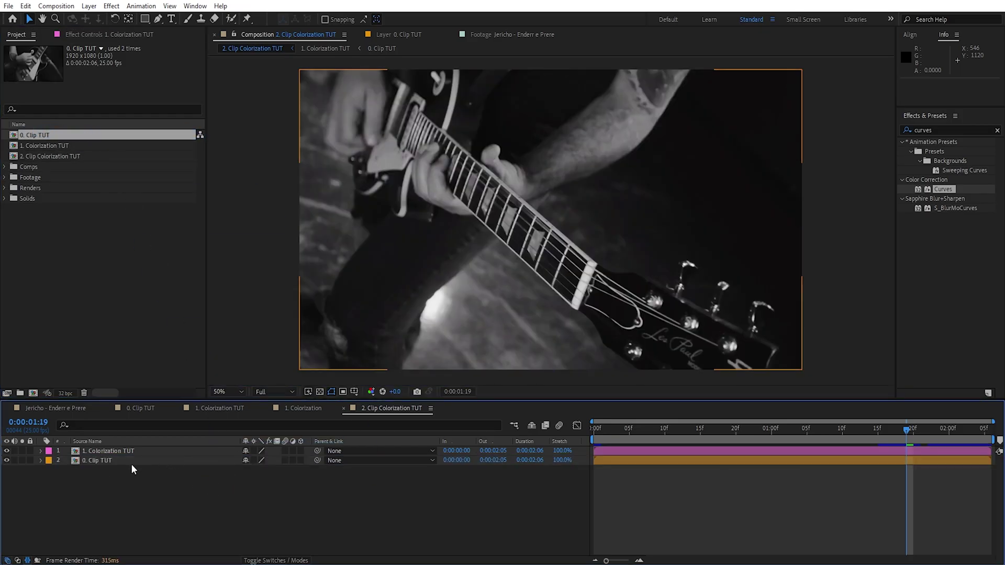
{"action": "left_click", "coordinate": [118, 450]}
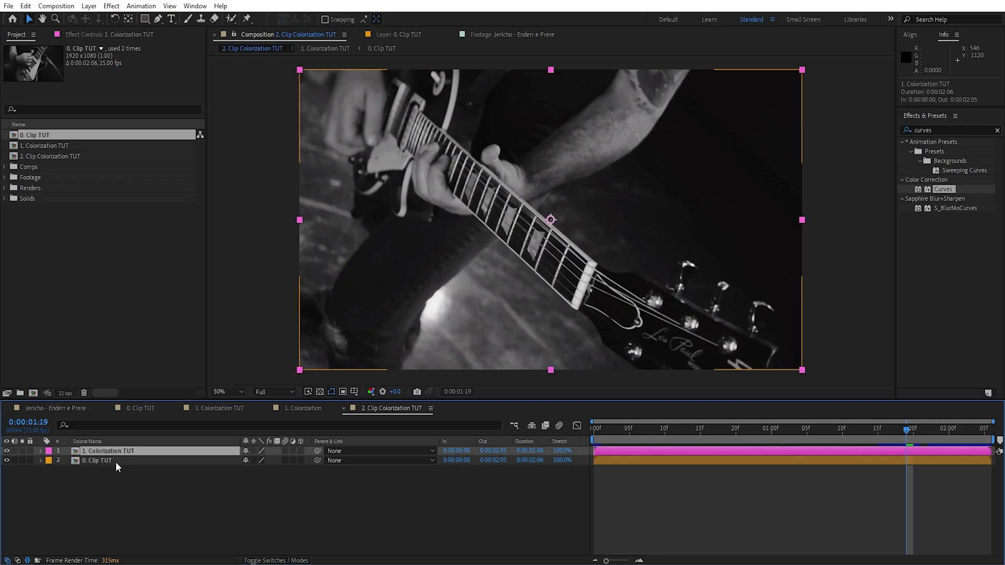
{"action": "left_click", "coordinate": [115, 462]}
{"action": "left_click", "coordinate": [111, 485]}
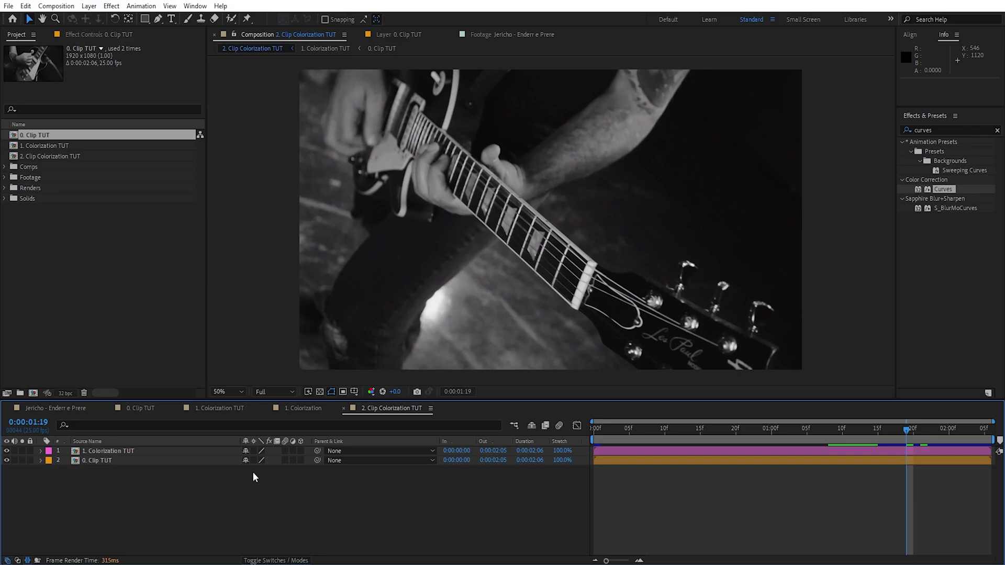
{"action": "left_click", "coordinate": [253, 451]}
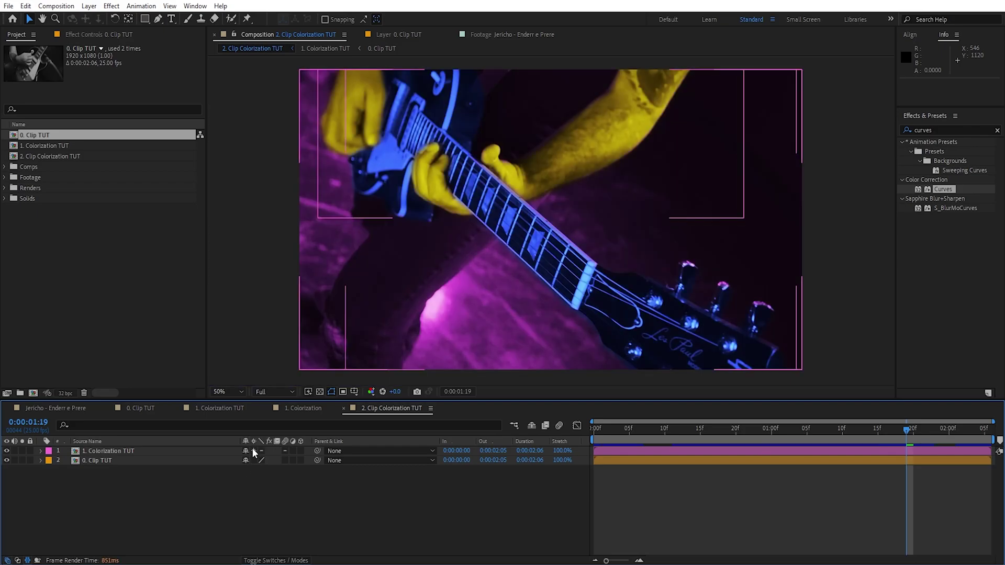
Step: Compare the 2. Clip Colorization TUT layer stack with the layers of the finished 1. Colorization composition
{"action": "left_click", "coordinate": [165, 452]}
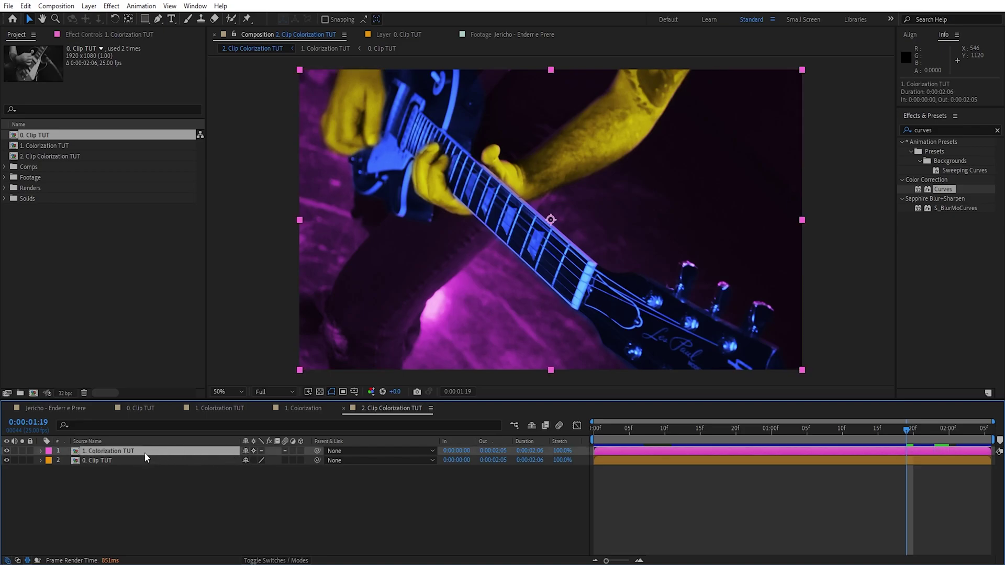
{"action": "left_click_drag", "start_coordinate": [79, 511], "coordinate": [109, 463]}
{"action": "left_click_drag", "start_coordinate": [114, 518], "coordinate": [338, 492]}
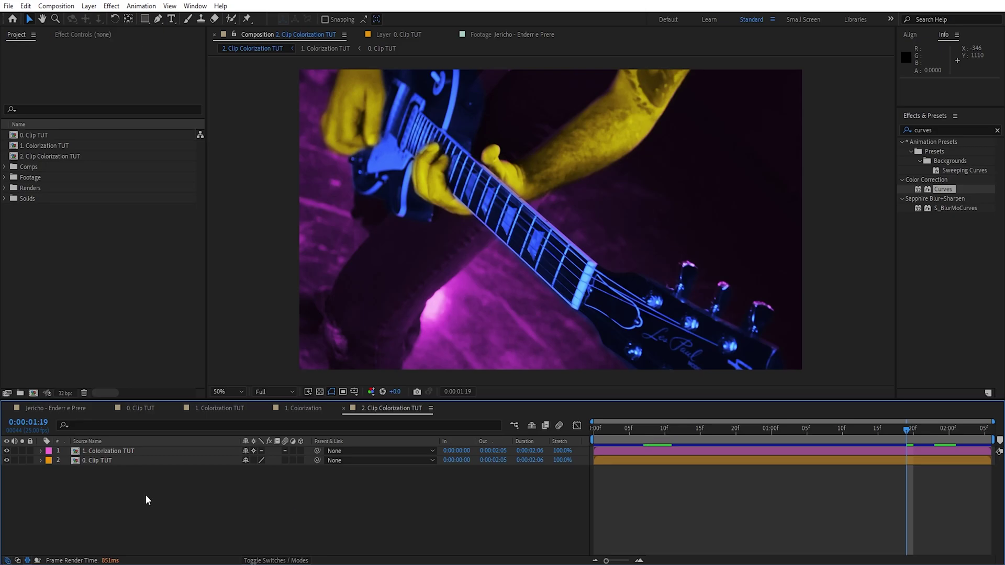
{"action": "left_click", "coordinate": [291, 409]}
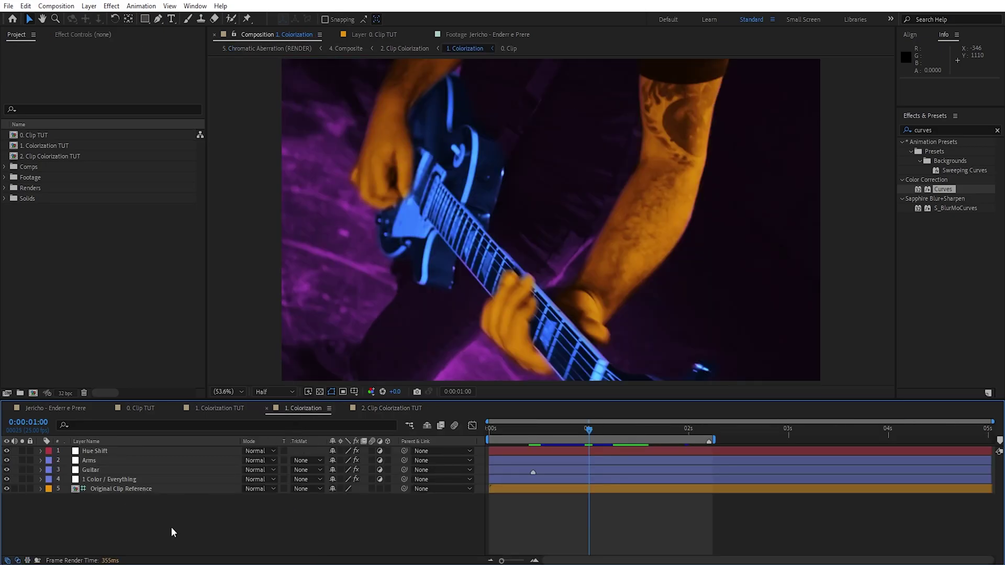
{"action": "left_click", "coordinate": [391, 408]}
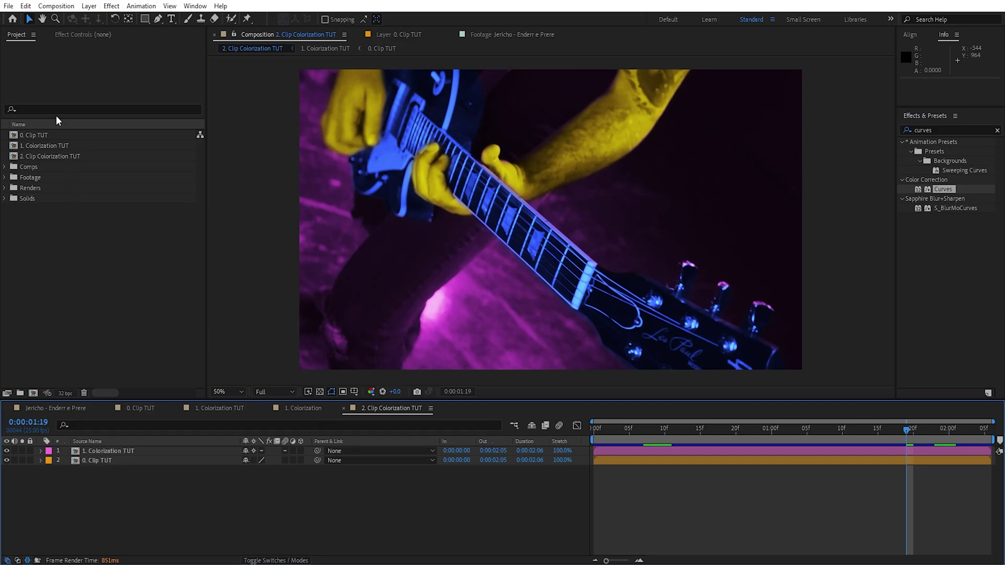
Step: Create a new composition from 0. Clip TUT and name it 3. Outlines Colorziation TUT
{"action": "left_click_drag", "start_coordinate": [32, 134], "coordinate": [34, 391]}
{"action": "key", "text": "Return"}
{"action": "type", "text": "3/"}
{"action": "type", "text": " Outlines Color"}
{"action": "type", "text": "ziation TUT"}
{"action": "key", "text": "Return"}
{"action": "left_click", "coordinate": [513, 407]}
{"action": "left_click", "coordinate": [479, 478]}
Step: Place 1. Colorization TUT above 0. Clip TUT with its transformations collapsed, and hide that layer
{"action": "left_click_drag", "start_coordinate": [48, 149], "coordinate": [147, 456]}
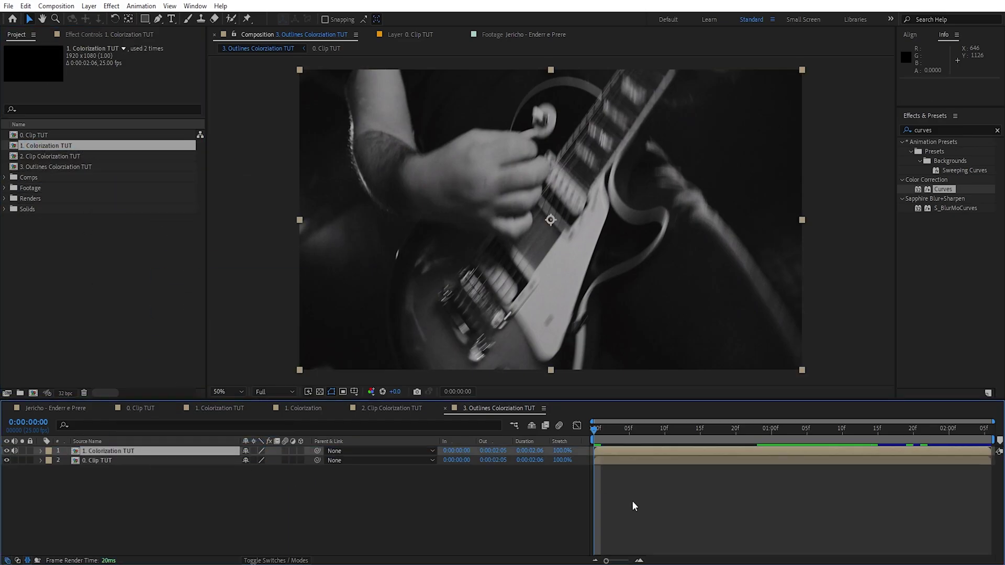
{"action": "left_click", "coordinate": [253, 451]}
{"action": "key", "text": "space"}
{"action": "left_click", "coordinate": [916, 438]}
{"action": "left_click", "coordinate": [165, 506]}
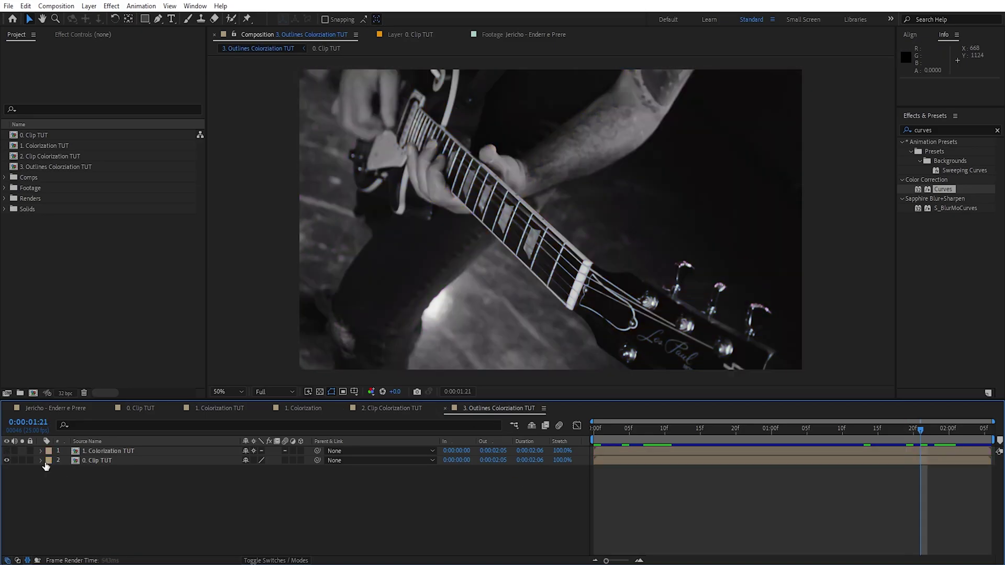
Step: Apply Curves to the 0. Clip TUT layer and shape an S-curve that raises its contrast
{"action": "left_click", "coordinate": [133, 465]}
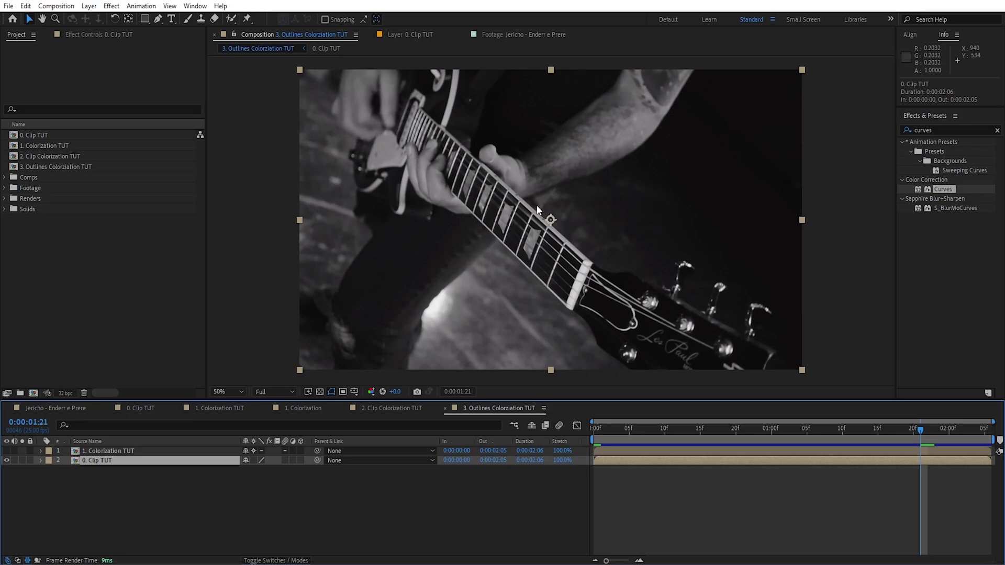
{"action": "key", "text": "ctrl+space"}
{"action": "type", "text": "cur"}
{"action": "key", "text": "Return"}
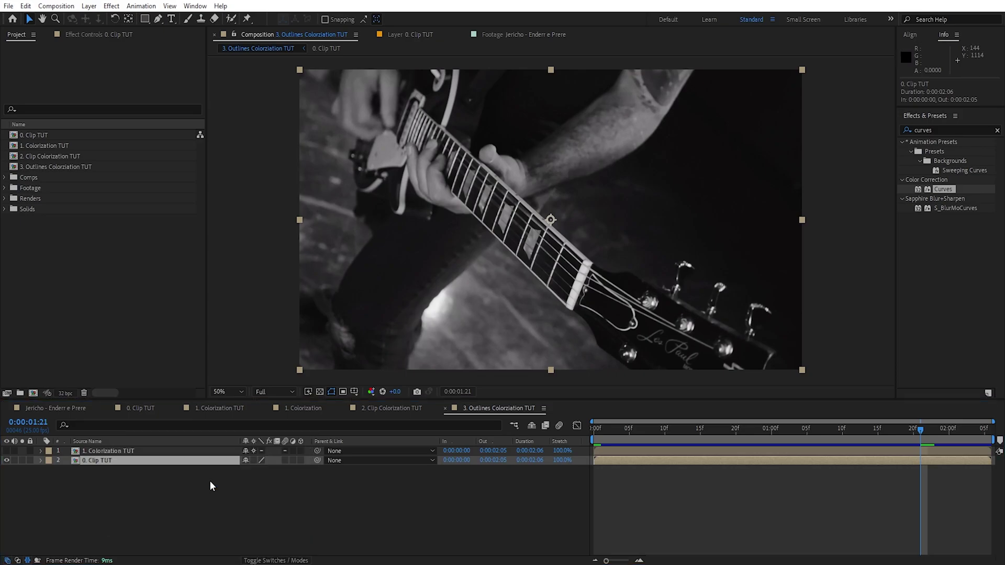
{"action": "left_click", "coordinate": [107, 38]}
{"action": "left_click_drag", "start_coordinate": [111, 147], "coordinate": [103, 138]}
{"action": "left_click_drag", "start_coordinate": [55, 196], "coordinate": [66, 207]}
{"action": "left_click_drag", "start_coordinate": [104, 137], "coordinate": [101, 137]}
Step: Add the Find Edges effect to the 0. Clip TUT layer and invert it
{"action": "key", "text": "ctrl+space"}
{"action": "type", "text": "find"}
{"action": "key", "text": "Return"}
{"action": "left_click", "coordinate": [115, 292]}
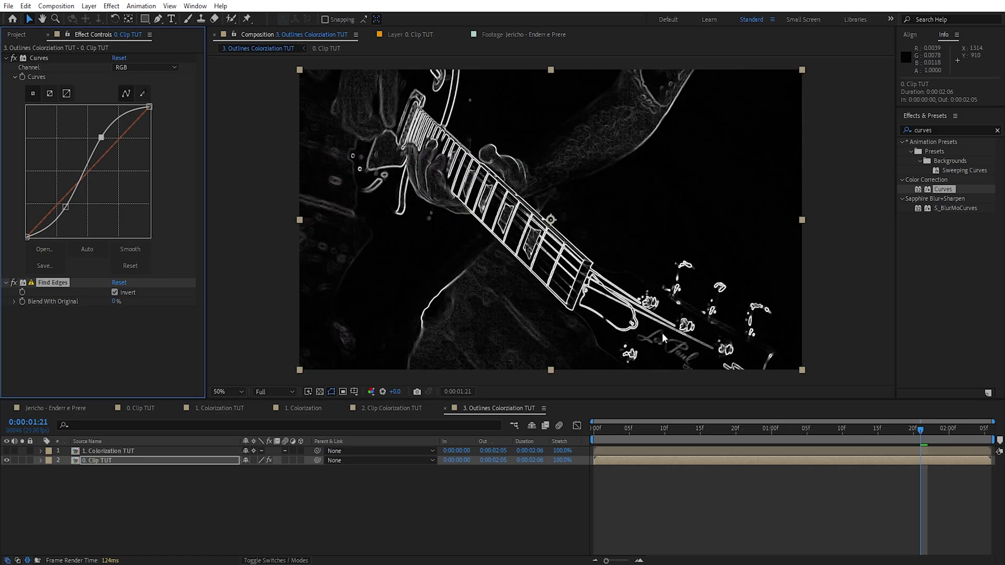
Step: Examine the edge noise on the arm and guitar neck up close with Find Edges off and on
{"action": "scroll", "coordinate": [471, 235], "scroll_direction": "up", "scroll_amount": 1}
{"action": "left_click_drag", "start_coordinate": [559, 204], "coordinate": [498, 329]}
{"action": "left_click", "coordinate": [14, 283]}
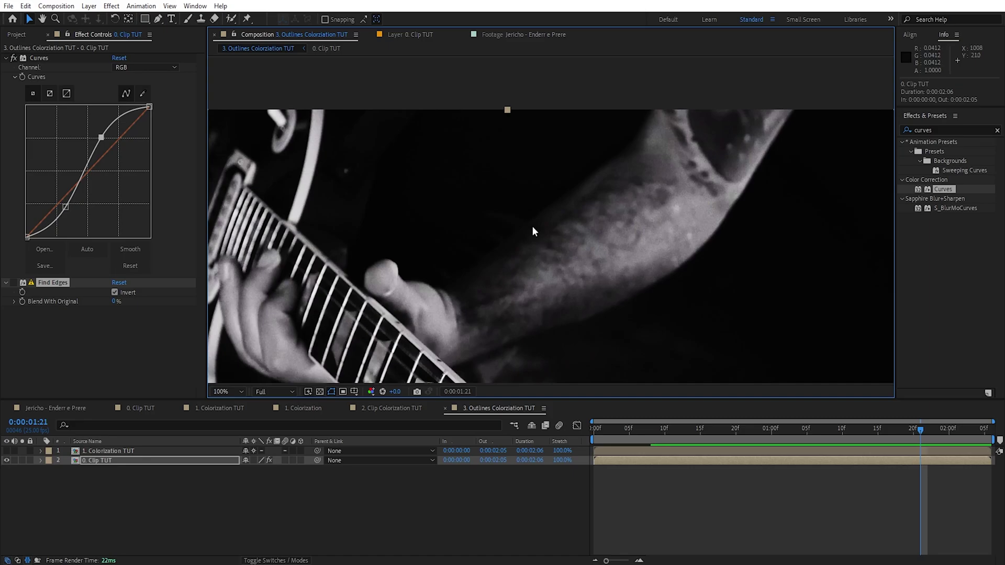
{"action": "left_click", "coordinate": [14, 282]}
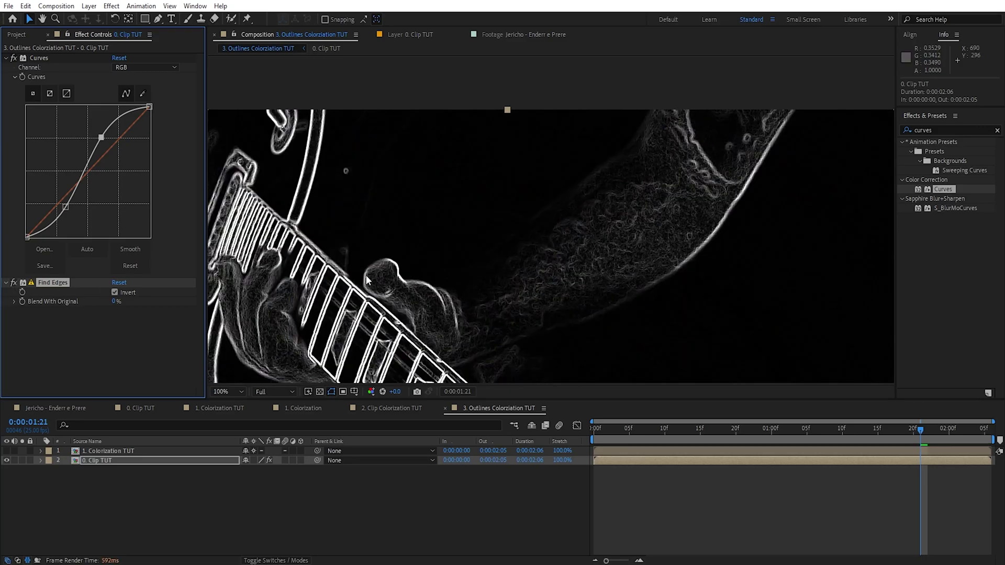
{"action": "scroll", "coordinate": [648, 270], "scroll_direction": "down", "scroll_amount": 1}
{"action": "left_click_drag", "start_coordinate": [605, 235], "coordinate": [610, 181]}
{"action": "scroll", "coordinate": [613, 161], "scroll_direction": "up", "scroll_amount": 1}
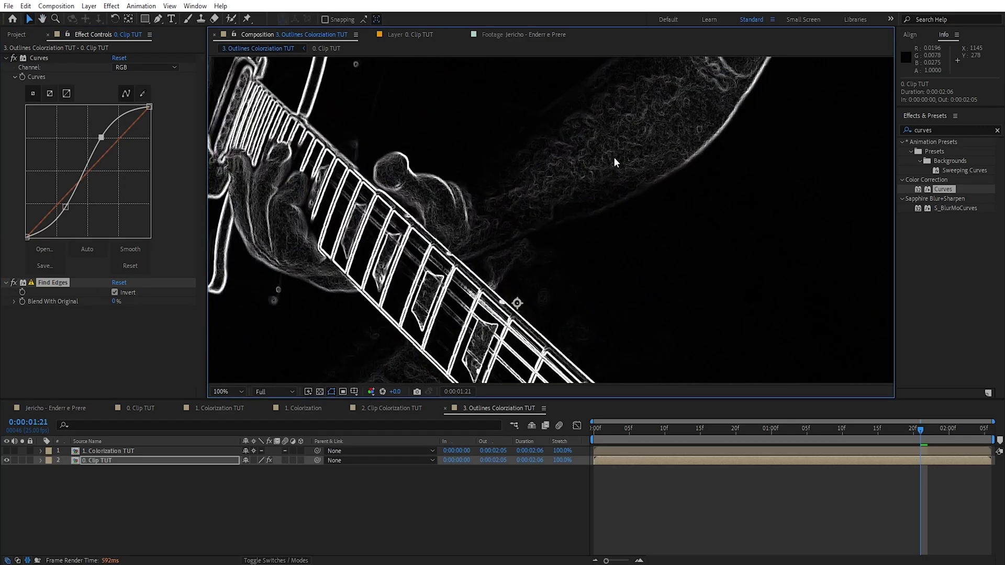
{"action": "left_click_drag", "start_coordinate": [529, 192], "coordinate": [674, 218]}
{"action": "left_click_drag", "start_coordinate": [238, 273], "coordinate": [349, 129]}
{"action": "scroll", "coordinate": [540, 217], "scroll_direction": "down", "scroll_amount": 1}
{"action": "left_click_drag", "start_coordinate": [529, 210], "coordinate": [473, 263]}
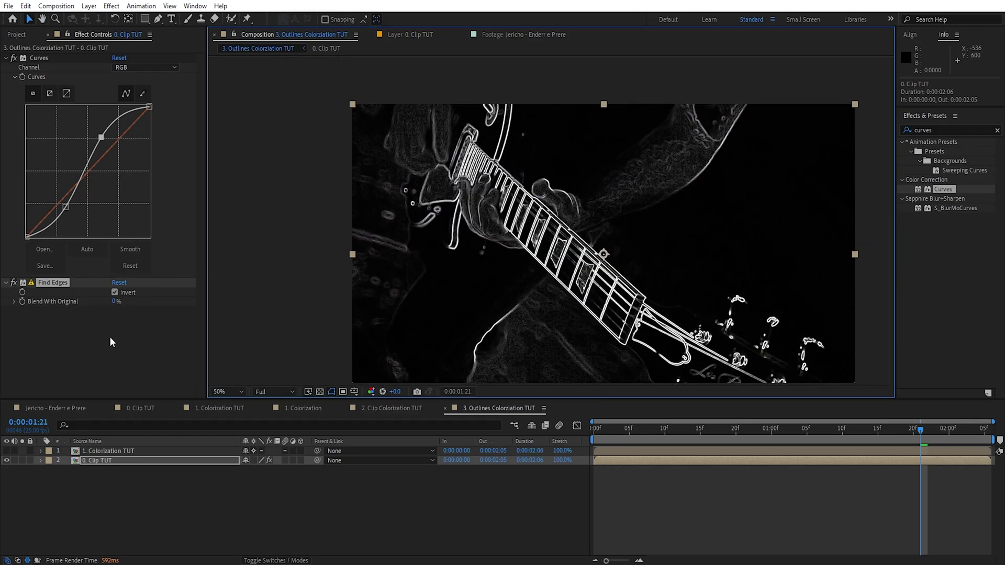
Step: Add a Fast Box Blur above Find Edges with a Blur Radius of 1, and inspect the arm's edges
{"action": "key", "text": "ctrl+space"}
{"action": "type", "text": "fast"}
{"action": "key", "text": "Return"}
{"action": "left_click_drag", "start_coordinate": [52, 310], "coordinate": [62, 283]}
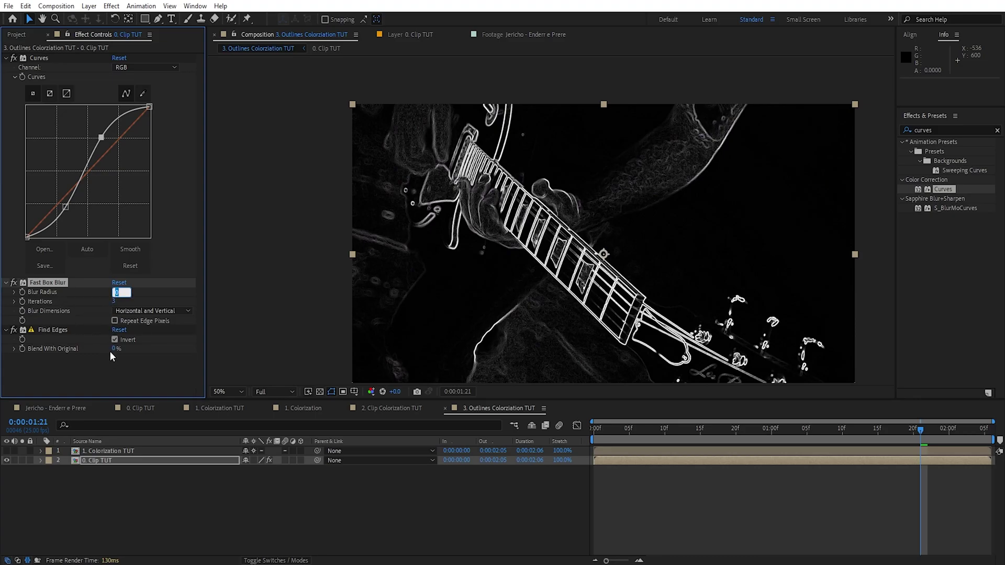
{"action": "type", "text": "1"}
{"action": "key", "text": "Return"}
{"action": "scroll", "coordinate": [704, 235], "scroll_direction": "up", "scroll_amount": 1}
{"action": "left_click_drag", "start_coordinate": [704, 235], "coordinate": [489, 337]}
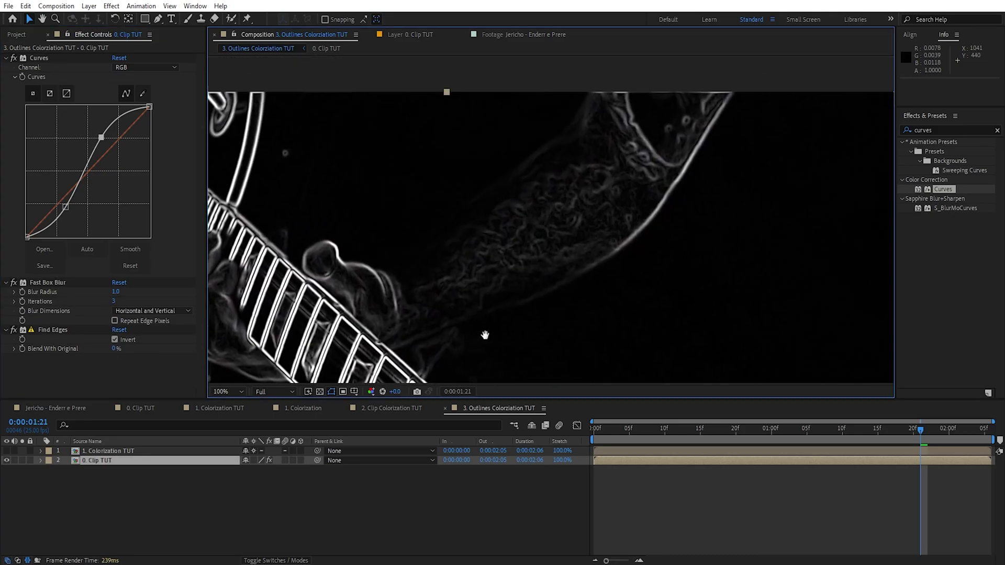
{"action": "scroll", "coordinate": [572, 233], "scroll_direction": "down", "scroll_amount": 1}
{"action": "left_click_drag", "start_coordinate": [572, 234], "coordinate": [717, 184]}
{"action": "left_click_drag", "start_coordinate": [433, 237], "coordinate": [307, 222]}
Step: Apply Luma Key to the 0. Clip TUT layer and set its Threshold to 10 with Key Out Darker
{"action": "key", "text": "ctrl+space"}
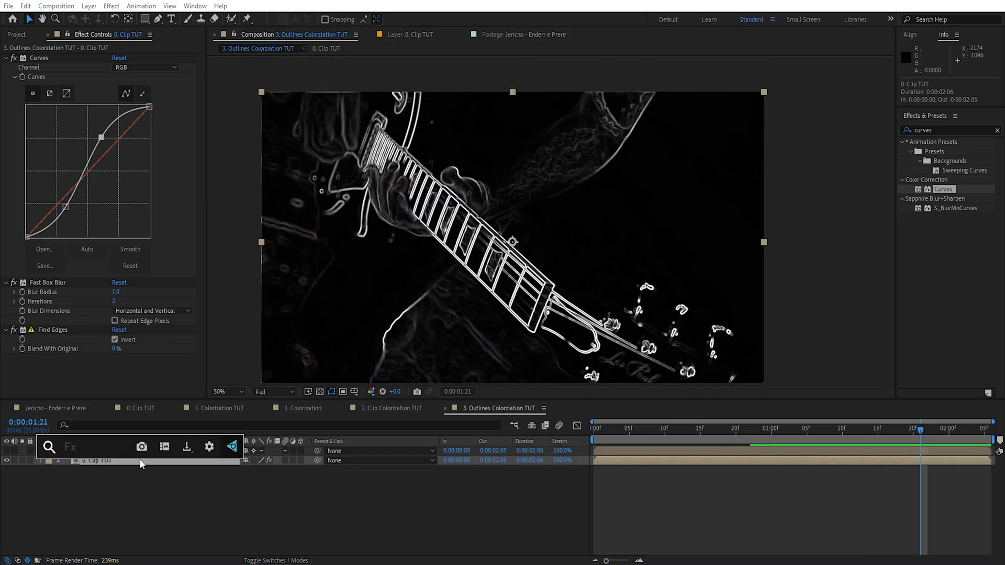
{"action": "type", "text": "lum"}
{"action": "key", "text": "Return"}
{"action": "scroll", "coordinate": [74, 355], "scroll_direction": "down", "scroll_amount": 1}
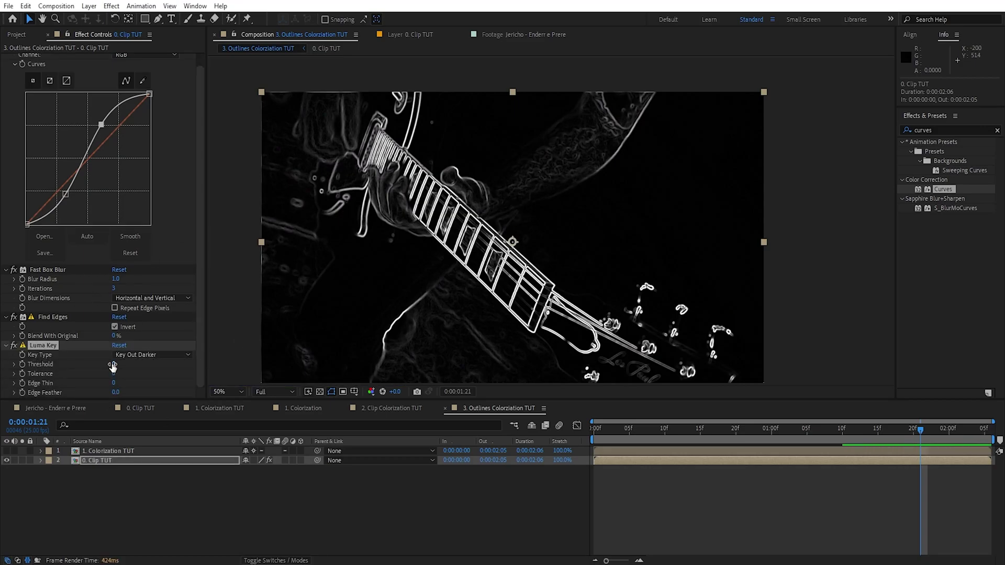
{"action": "mouse_move", "coordinate": [113, 366]}
{"action": "left_mouse_down"}
{"action": "mouse_move", "coordinate": [131, 367]}
{"action": "mouse_move", "coordinate": [108, 372]}
{"action": "left_mouse_up"}
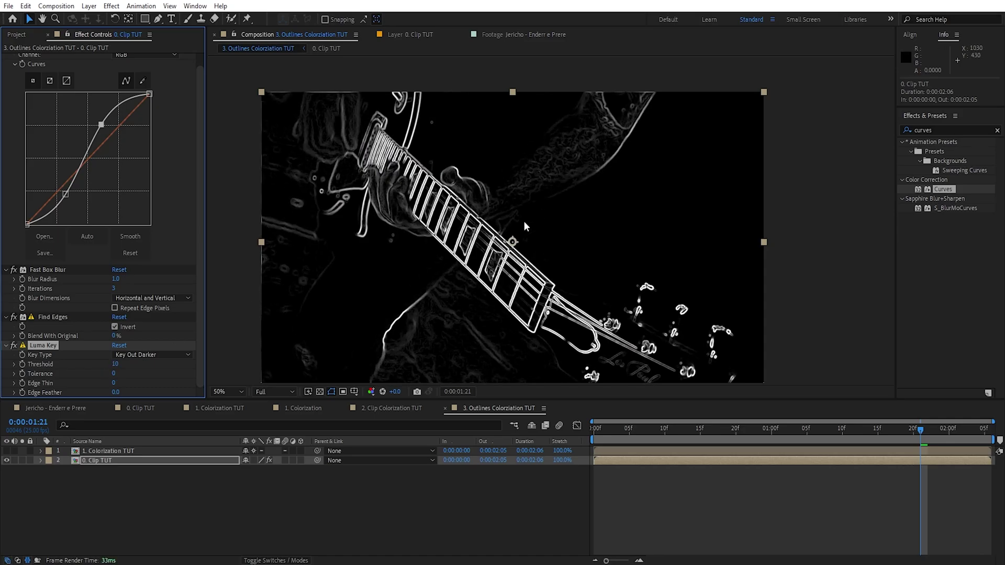
{"action": "scroll", "coordinate": [533, 214], "scroll_direction": "down", "scroll_amount": 2}
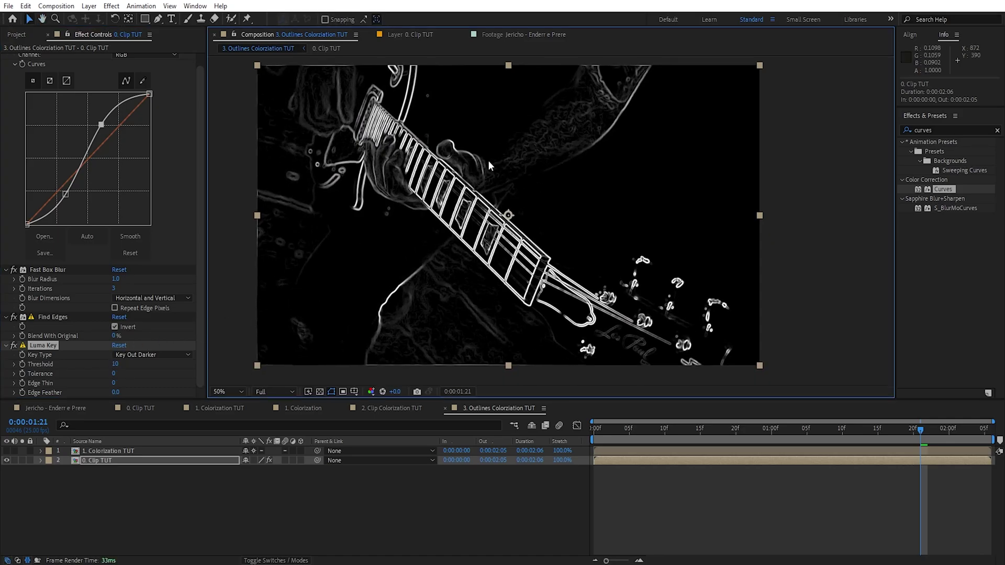
Step: Set the Luma Key Threshold to 20 and Edge Feather to 10 on the 0. Clip TUT layer
{"action": "left_click_drag", "start_coordinate": [116, 368], "coordinate": [123, 365]}
{"action": "left_click", "coordinate": [117, 365]}
{"action": "type", "text": "20"}
{"action": "key", "text": "Return"}
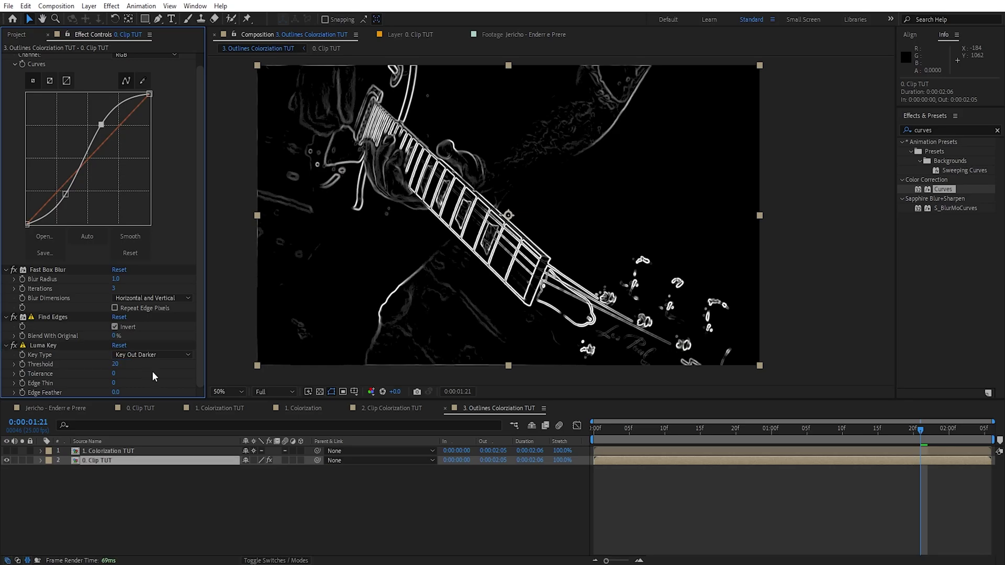
{"action": "left_click_drag", "start_coordinate": [113, 392], "coordinate": [180, 392]}
{"action": "mouse_move", "coordinate": [373, 260]}
{"action": "left_mouse_down"}
{"action": "mouse_move", "coordinate": [344, 278]}
{"action": "mouse_move", "coordinate": [382, 267]}
{"action": "left_mouse_up"}
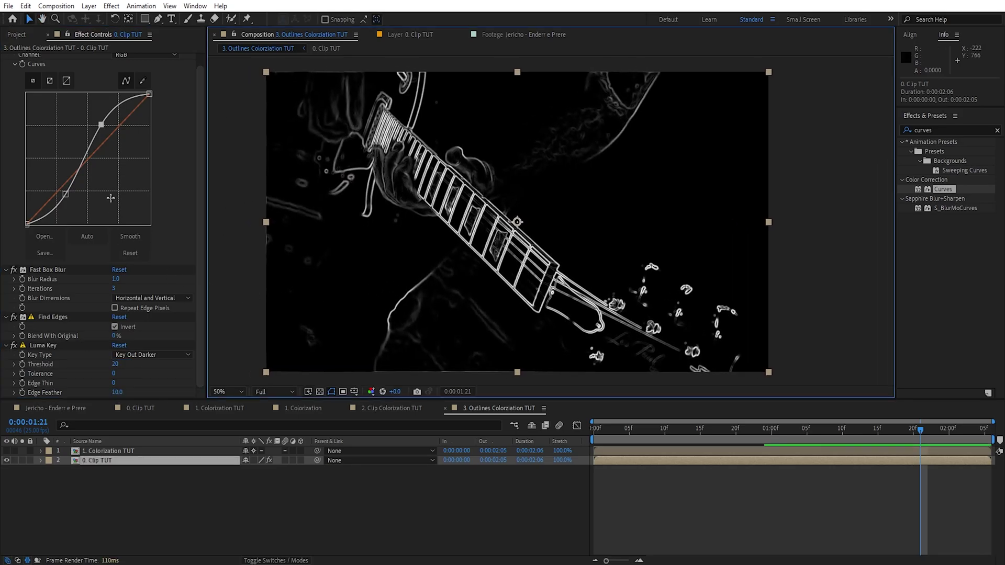
Step: Steepen the Curves contrast by darkening the shadows, and set Fast Box Blur to radius 2 with Repeat Edge Pixels on
{"action": "left_click_drag", "start_coordinate": [102, 126], "coordinate": [99, 121]}
{"action": "left_click_drag", "start_coordinate": [66, 194], "coordinate": [75, 202]}
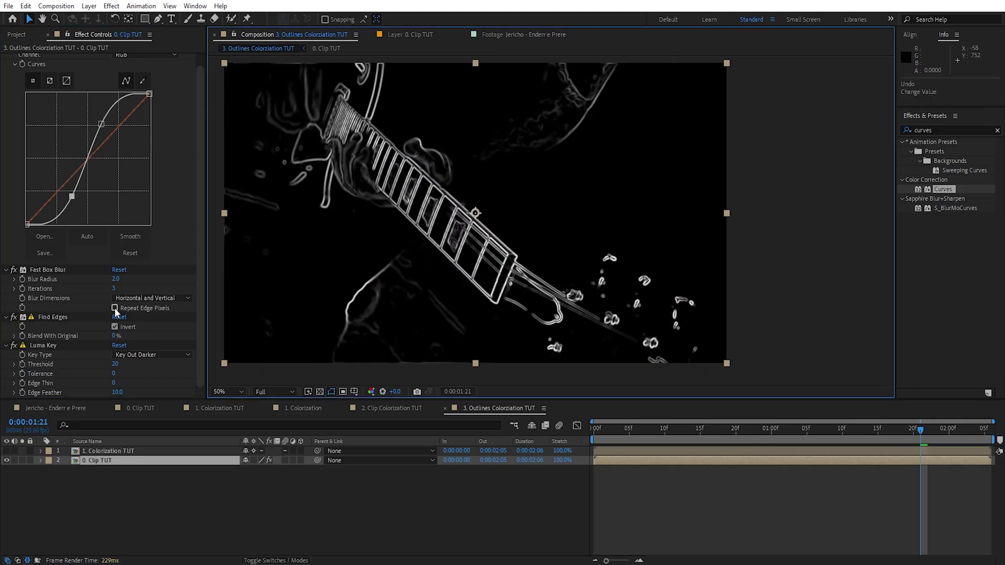
{"action": "left_click", "coordinate": [115, 308]}
{"action": "mouse_move", "coordinate": [399, 236]}
{"action": "left_mouse_down"}
{"action": "mouse_move", "coordinate": [387, 239]}
{"action": "mouse_move", "coordinate": [402, 246]}
{"action": "left_mouse_up"}
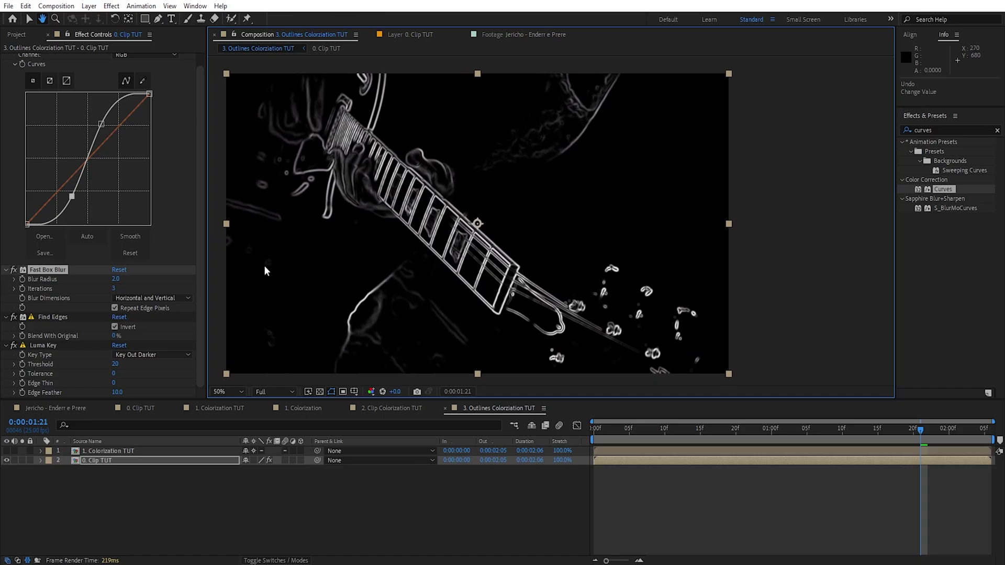
Step: Turn off Fast Box Blur on the 0. Clip TUT layer and inspect the arm's edges up close
{"action": "left_click", "coordinate": [15, 270]}
{"action": "scroll", "coordinate": [551, 221], "scroll_direction": "up", "scroll_amount": 1}
{"action": "left_click_drag", "start_coordinate": [523, 115], "coordinate": [617, 289]}
{"action": "left_click_drag", "start_coordinate": [664, 212], "coordinate": [588, 163]}
{"action": "key", "text": "v"}
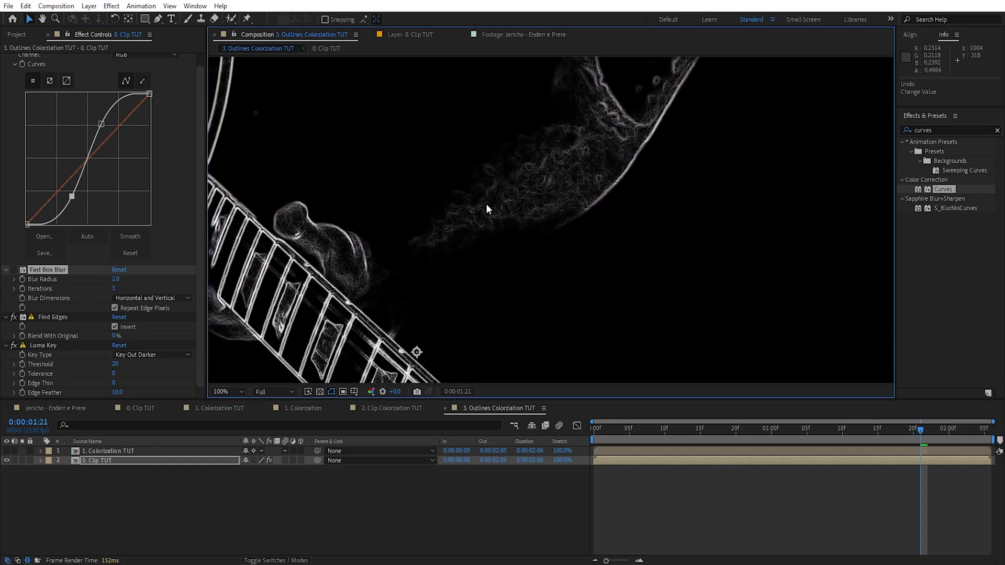
{"action": "scroll", "coordinate": [554, 164], "scroll_direction": "down", "scroll_amount": 2}
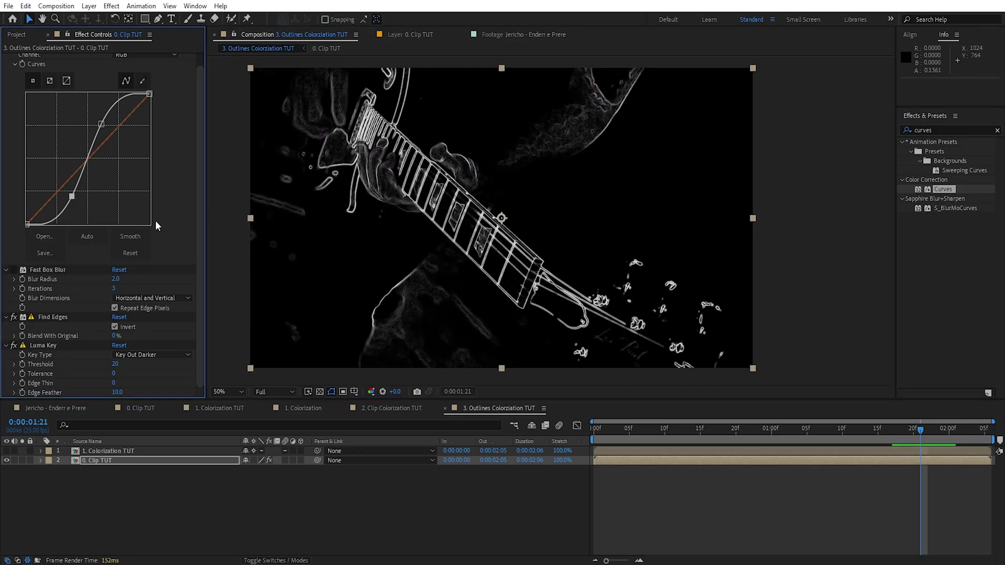
Step: Try VC Color Vibrance on the 0. Clip TUT layer with Matte Alpha set to Only, and check the transparency
{"action": "key", "text": "ctrl+space"}
{"action": "type", "text": "color v"}
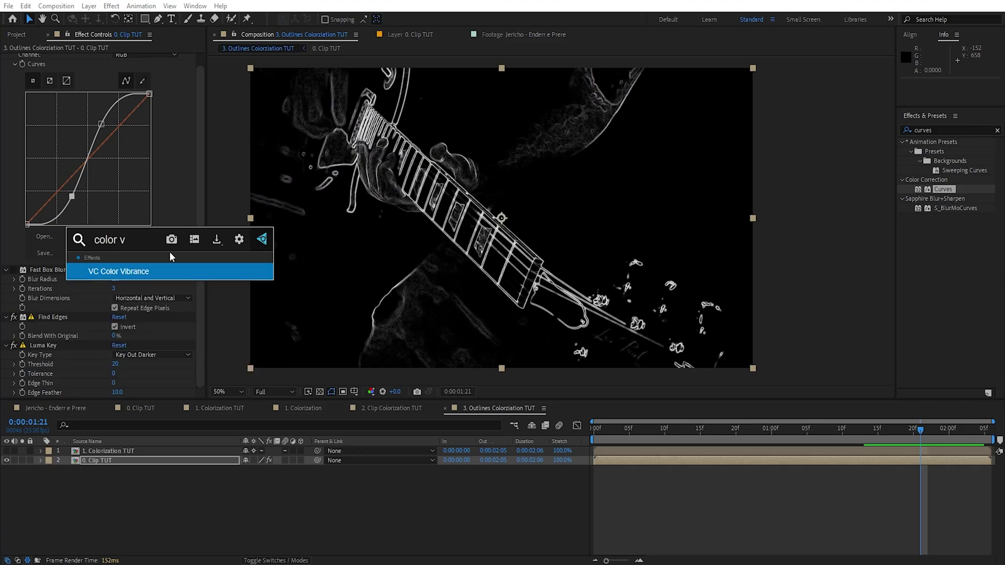
{"action": "key", "text": "Return"}
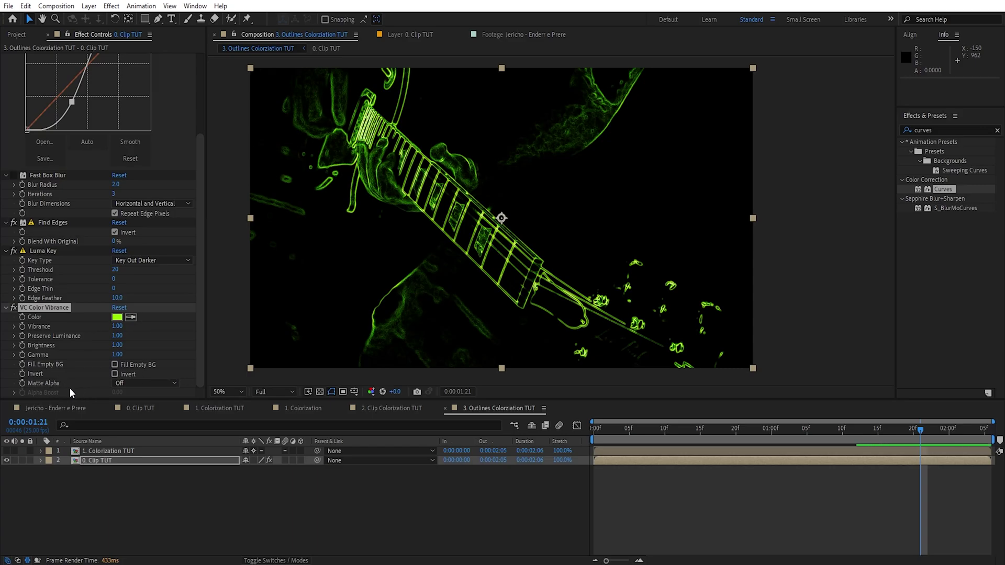
{"action": "left_click", "coordinate": [134, 383]}
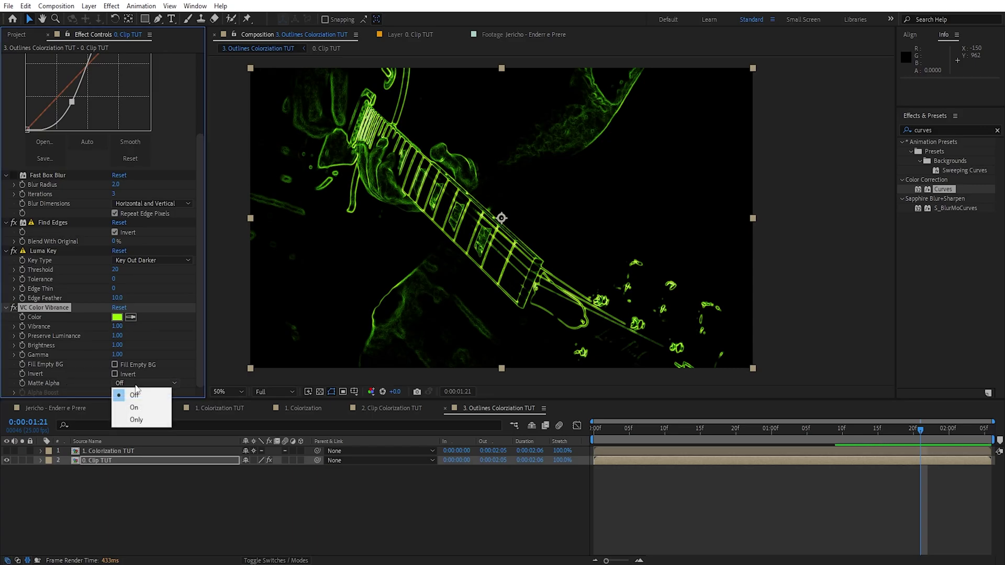
{"action": "left_click", "coordinate": [137, 419]}
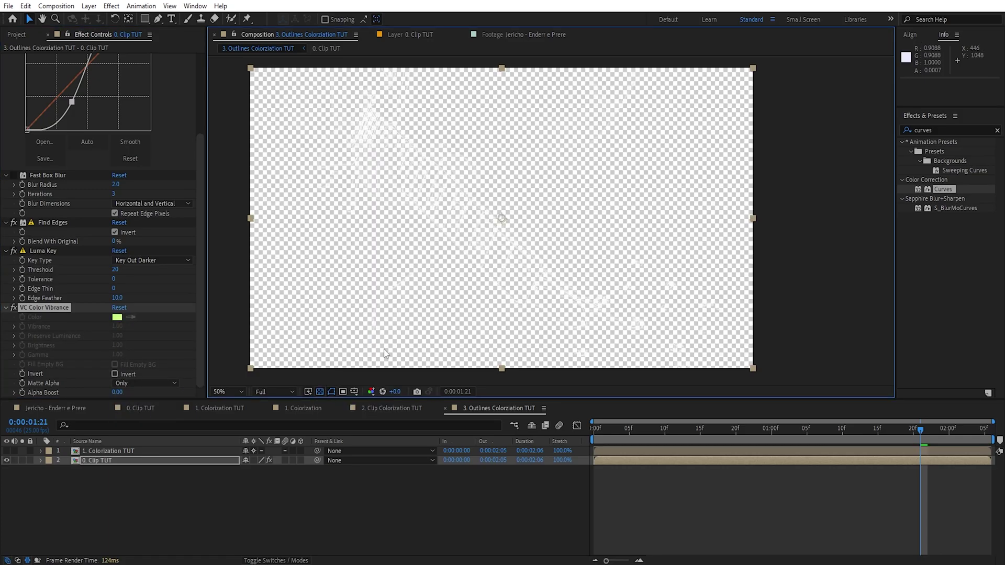
{"action": "left_click", "coordinate": [319, 391]}
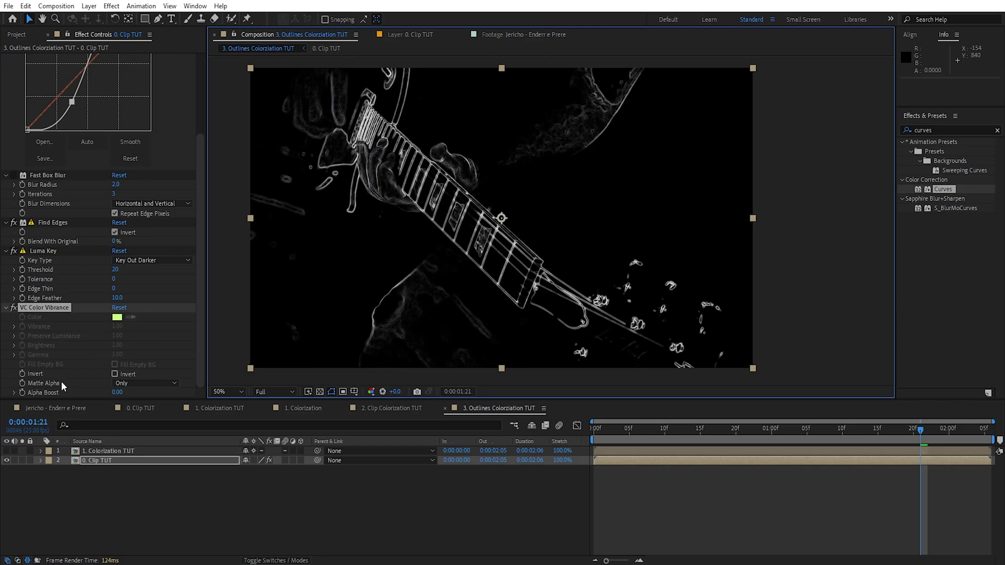
Step: Try Simple Choker with a Choke Matte of 0.15 and a VC Color Vibrance Alpha Boost of 1 on the outlines
{"action": "left_click", "coordinate": [158, 357]}
{"action": "key", "text": "ctrl+space"}
{"action": "type", "text": "simp"}
{"action": "key", "text": "Return"}
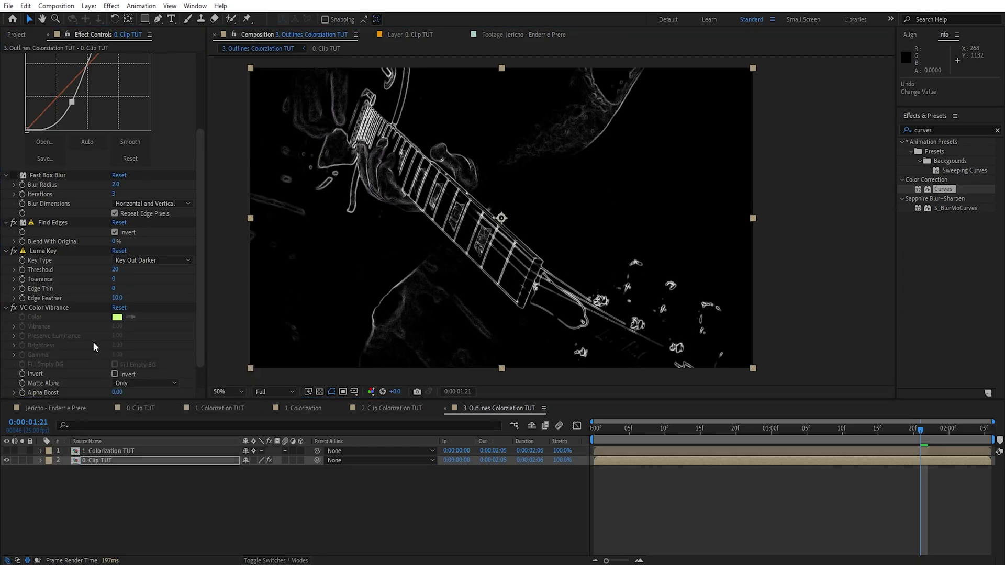
{"action": "scroll", "coordinate": [90, 343], "scroll_direction": "down", "scroll_amount": 1}
{"action": "left_click_drag", "start_coordinate": [118, 392], "coordinate": [109, 360]}
{"action": "left_click", "coordinate": [114, 365]}
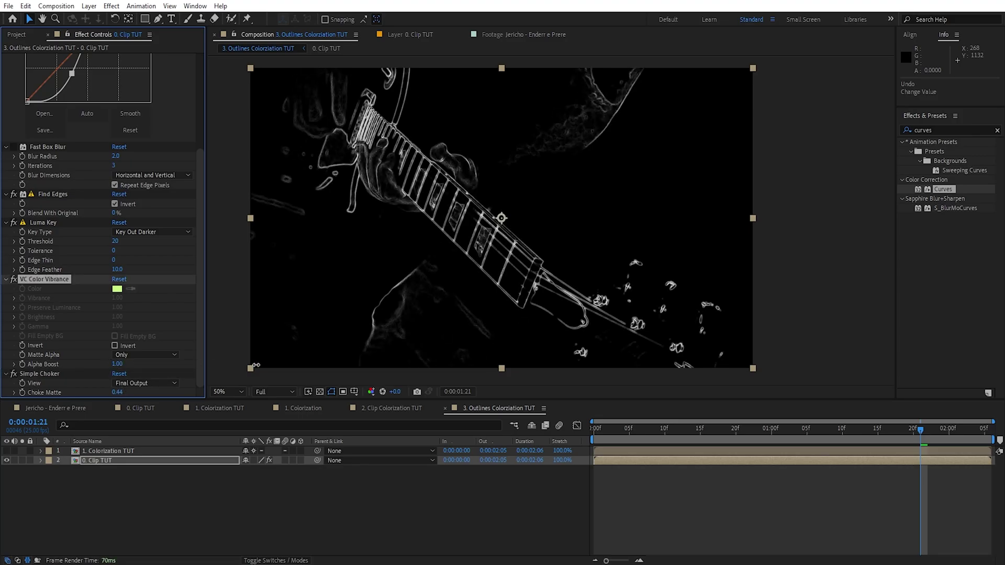
{"action": "mouse_move", "coordinate": [117, 396]}
{"action": "left_mouse_down"}
{"action": "mouse_move", "coordinate": [128, 397]}
{"action": "mouse_move", "coordinate": [112, 393]}
{"action": "left_mouse_up"}
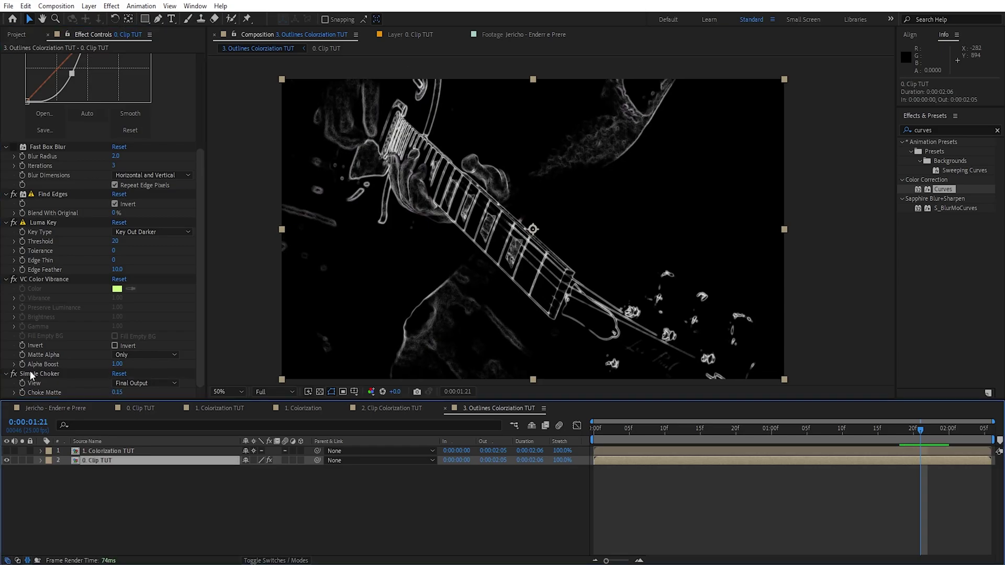
Step: Delete the Simple Choker and VC Color Vibrance effects from the 0. Clip TUT layer
{"action": "left_click", "coordinate": [31, 374]}
{"action": "left_click", "coordinate": [45, 279], "text": "ctrl"}
{"action": "key", "text": "Delete"}
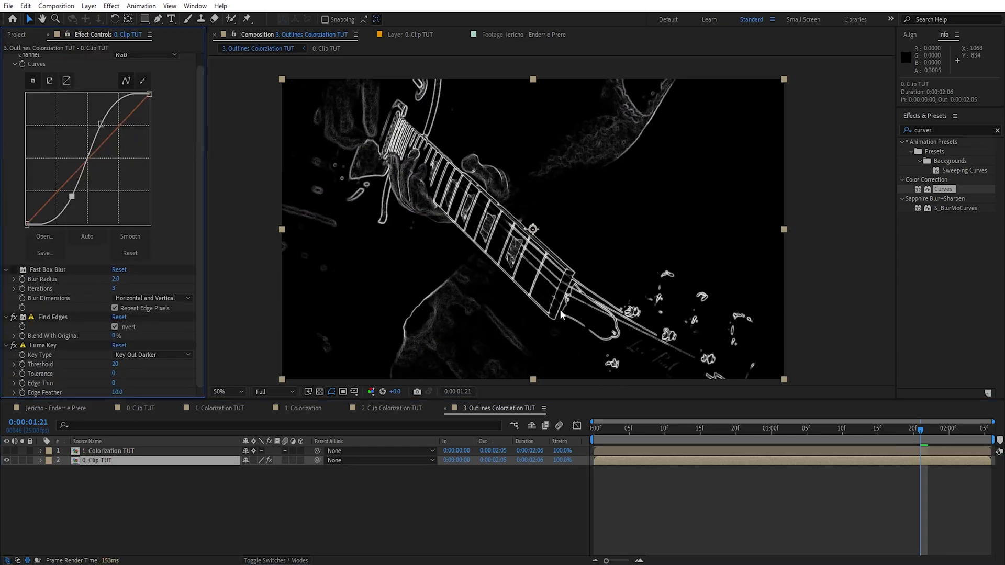
Step: Make the 1. Colorization TUT layer visible over the outlines
{"action": "left_click", "coordinate": [6, 450]}
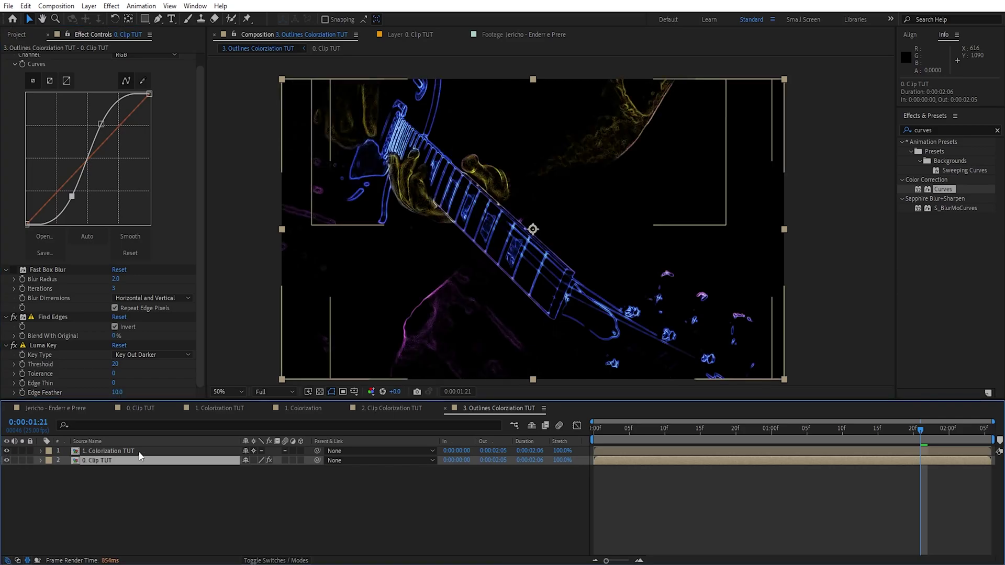
{"action": "left_click", "coordinate": [169, 512]}
{"action": "left_click", "coordinate": [209, 460]}
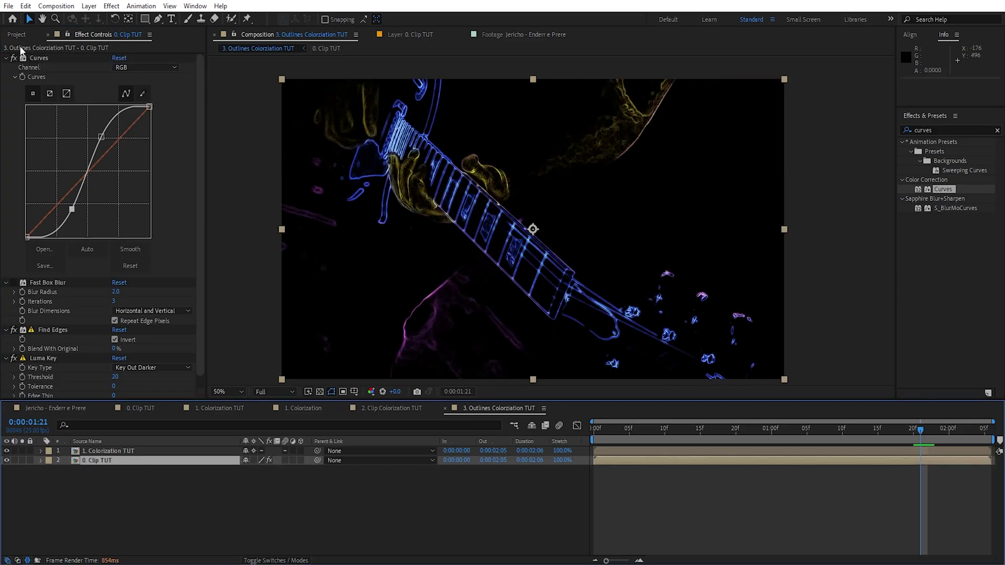
Step: Create a single composition from 2. Clip Colorization TUT and 3. Outlines Colorziation TUT, and name it 4. Composite TUT
{"action": "left_click", "coordinate": [16, 35]}
{"action": "left_click", "coordinate": [77, 166]}
{"action": "left_click", "coordinate": [53, 156], "text": "shift"}
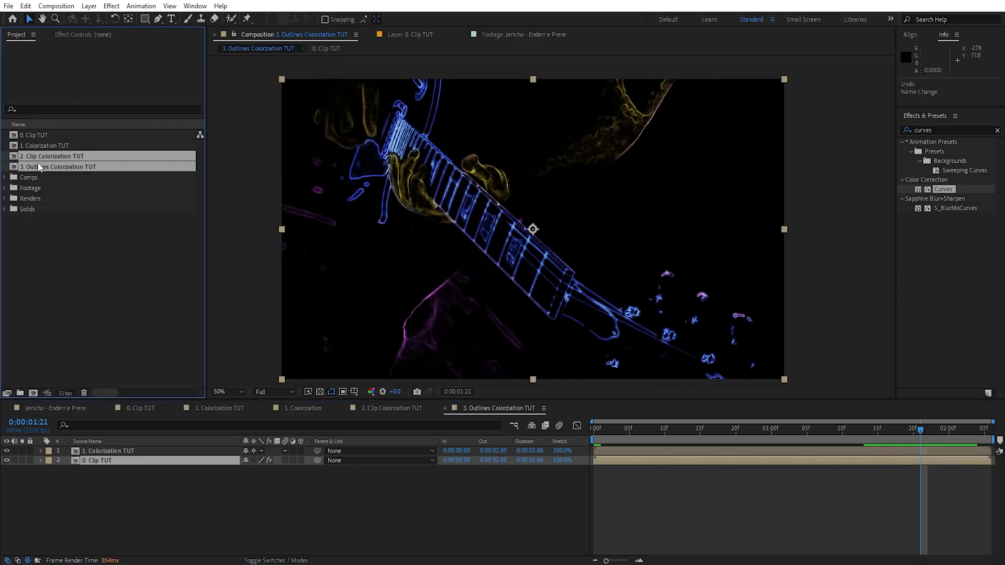
{"action": "left_click_drag", "start_coordinate": [68, 171], "coordinate": [33, 393]}
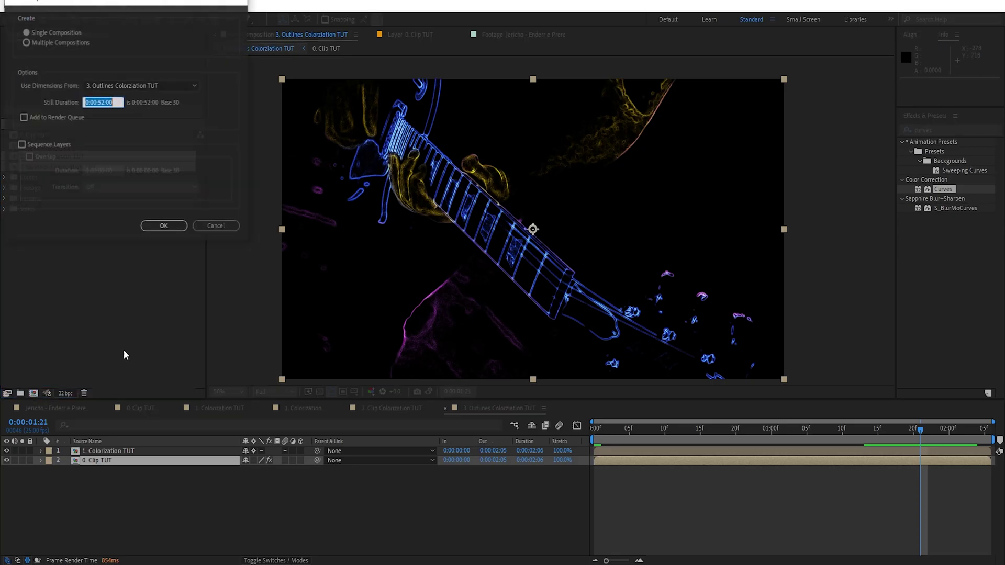
{"action": "left_click", "coordinate": [164, 226]}
{"action": "key", "text": "Return"}
{"action": "type", "text": "4"}
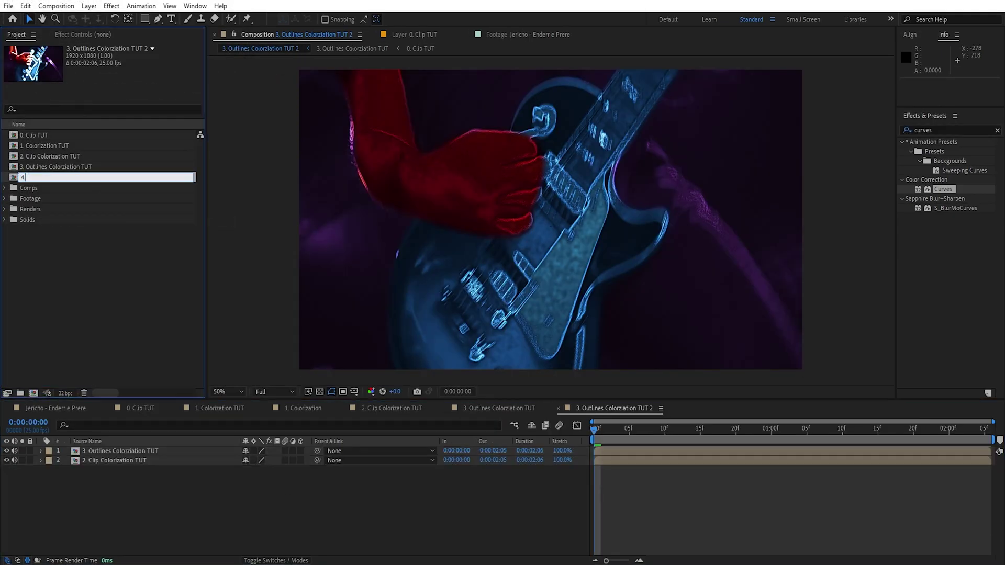
{"action": "type", "text": ". Composite TUT"}
{"action": "key", "text": "Return"}
Step: Rename the clip colorization layer to Base Clip and the outlines colorization layer to Outlines
{"action": "left_click", "coordinate": [135, 461]}
{"action": "key", "text": "Return"}
{"action": "type", "text": "Clip"}
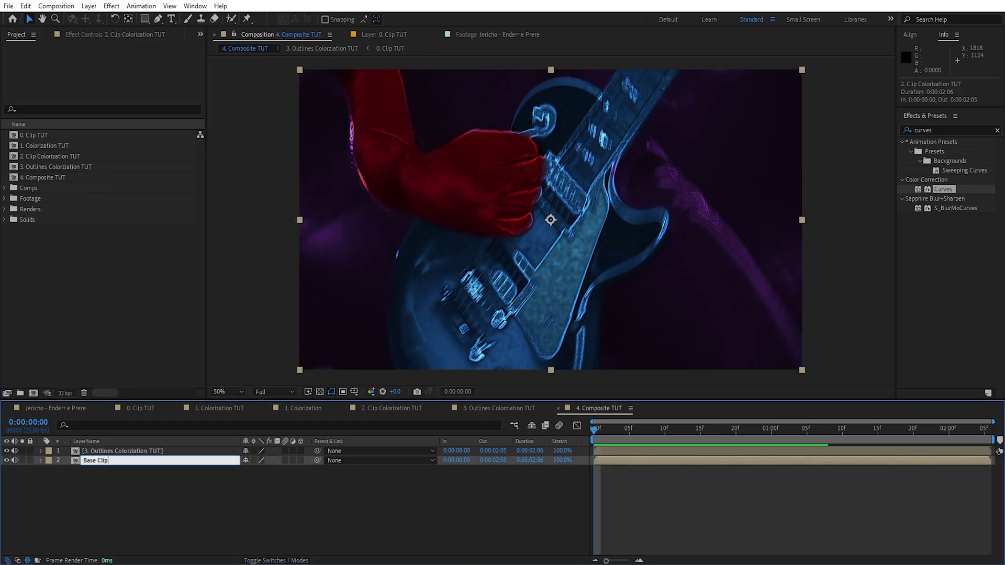
{"action": "left_click", "coordinate": [134, 451]}
{"action": "key", "text": "Return"}
{"action": "type", "text": "Outlines"}
{"action": "key", "text": "Return"}
Step: Give the Base Clip layer a dark green label and the Outlines layer an orange label
{"action": "left_click", "coordinate": [48, 460]}
{"action": "left_click", "coordinate": [62, 457]}
{"action": "left_click", "coordinate": [48, 450]}
{"action": "left_click", "coordinate": [74, 387]}
{"action": "left_click", "coordinate": [105, 494]}
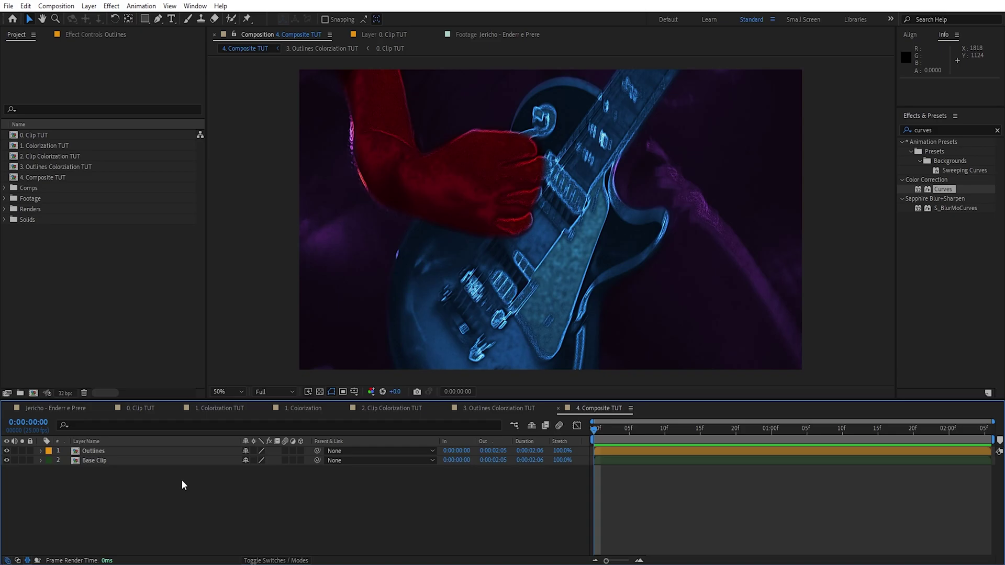
Step: Show the layer blending modes, set the Outlines layer to Screen, and play back the composite
{"action": "key", "text": "F4"}
{"action": "key", "text": "F4"}
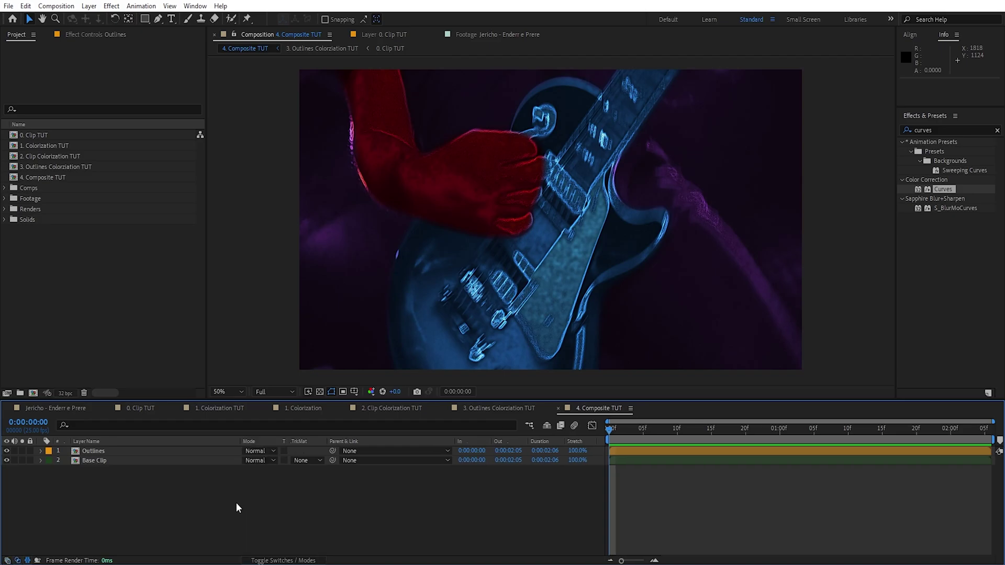
{"action": "left_click", "coordinate": [272, 560]}
{"action": "left_click", "coordinate": [275, 560]}
{"action": "left_click", "coordinate": [275, 561]}
{"action": "left_click", "coordinate": [100, 453]}
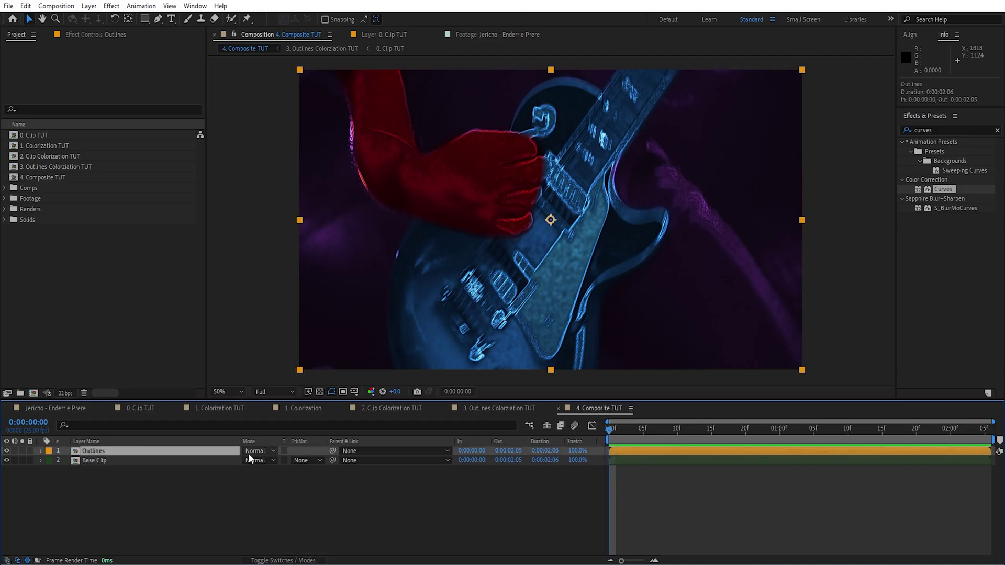
{"action": "left_click", "coordinate": [250, 451]}
{"action": "left_click", "coordinate": [294, 220]}
{"action": "key", "text": "space"}
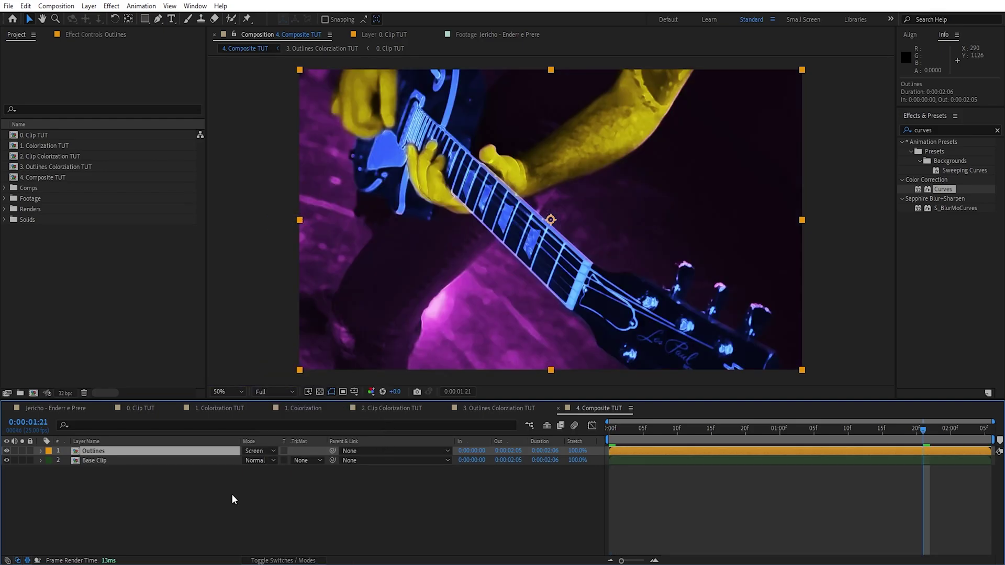
Step: Apply VC Color Vibrance to the Outlines layer with Matte Alpha set to Only and Alpha Boost at 1
{"action": "key", "text": "ctrl+space"}
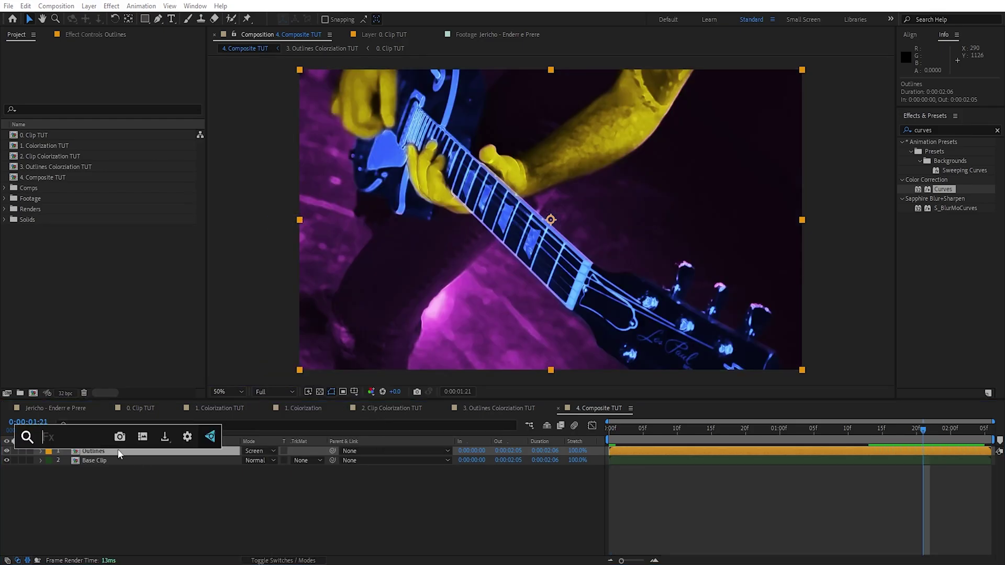
{"action": "type", "text": "color v"}
{"action": "key", "text": "Return"}
{"action": "left_click", "coordinate": [124, 135]}
{"action": "left_click", "coordinate": [117, 167]}
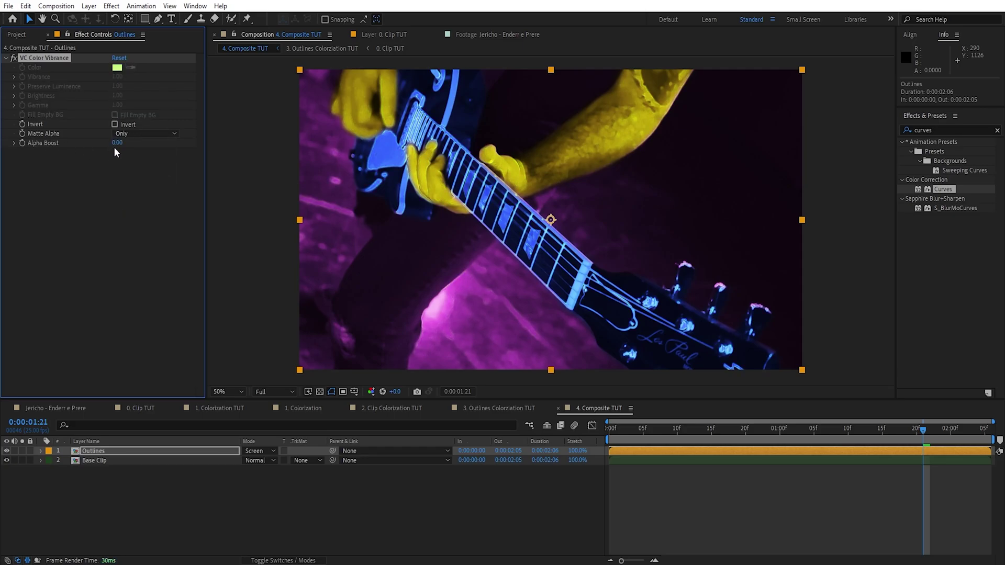
{"action": "left_click_drag", "start_coordinate": [119, 147], "coordinate": [400, 148]}
{"action": "left_click", "coordinate": [88, 220]}
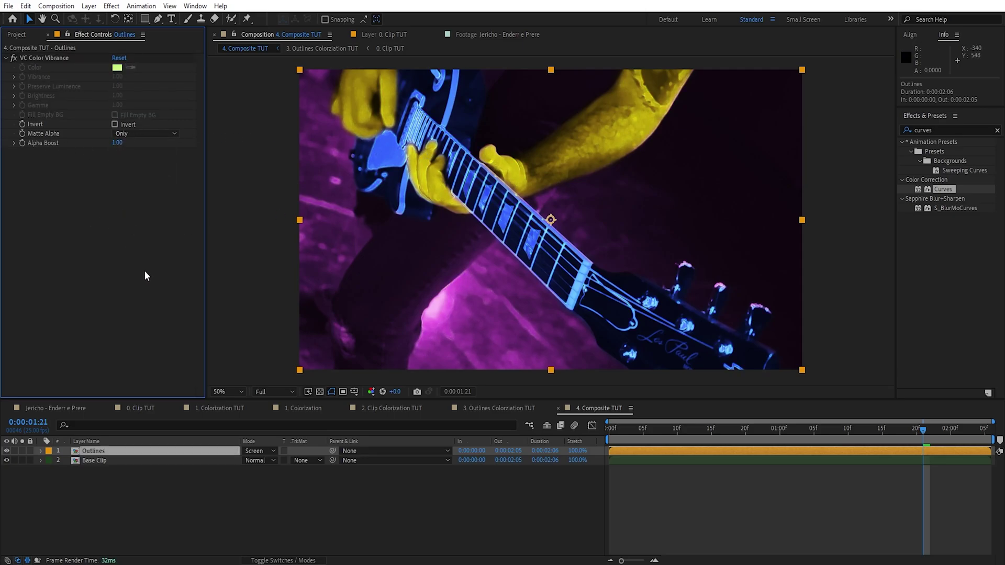
Step: Solo the Outlines layer and add the Echo effect with its Echo Operator set to Composite In Back
{"action": "left_click", "coordinate": [21, 450]}
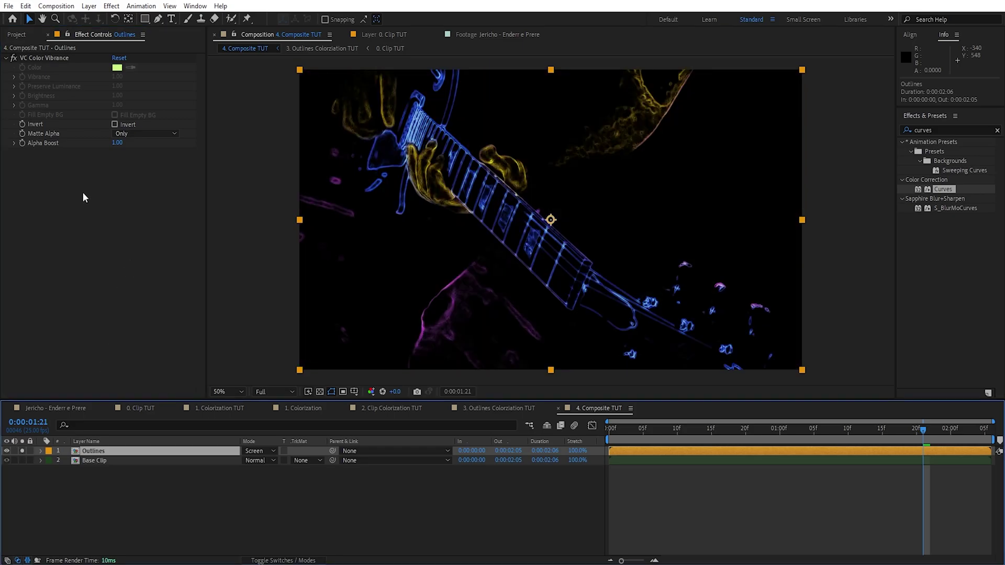
{"action": "key", "text": "ctrl+space"}
{"action": "type", "text": "echo"}
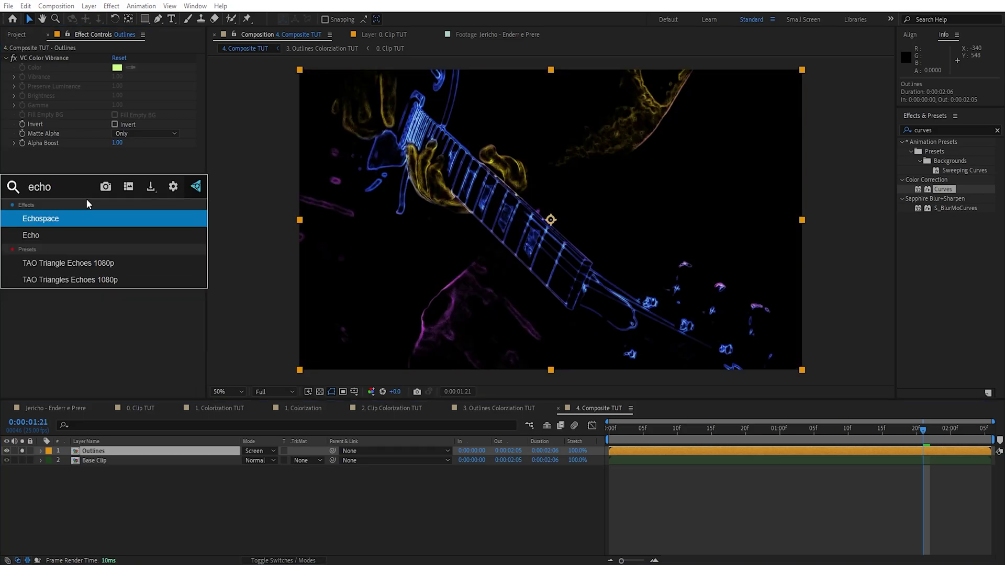
{"action": "key", "text": "Down"}
{"action": "key", "text": "Return"}
{"action": "left_click", "coordinate": [124, 200]}
{"action": "left_click", "coordinate": [159, 264]}
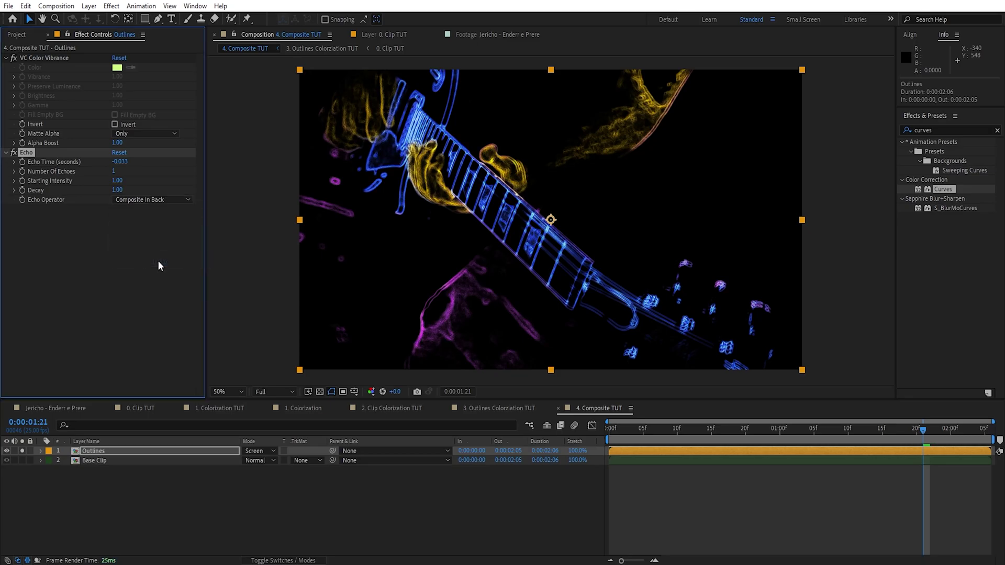
Step: Examine the echoed outlines up close, and compare them over the transparency grid with VC Color Vibrance switched off
{"action": "key", "text": "period"}
{"action": "left_click_drag", "start_coordinate": [443, 175], "coordinate": [555, 286]}
{"action": "key", "text": "v"}
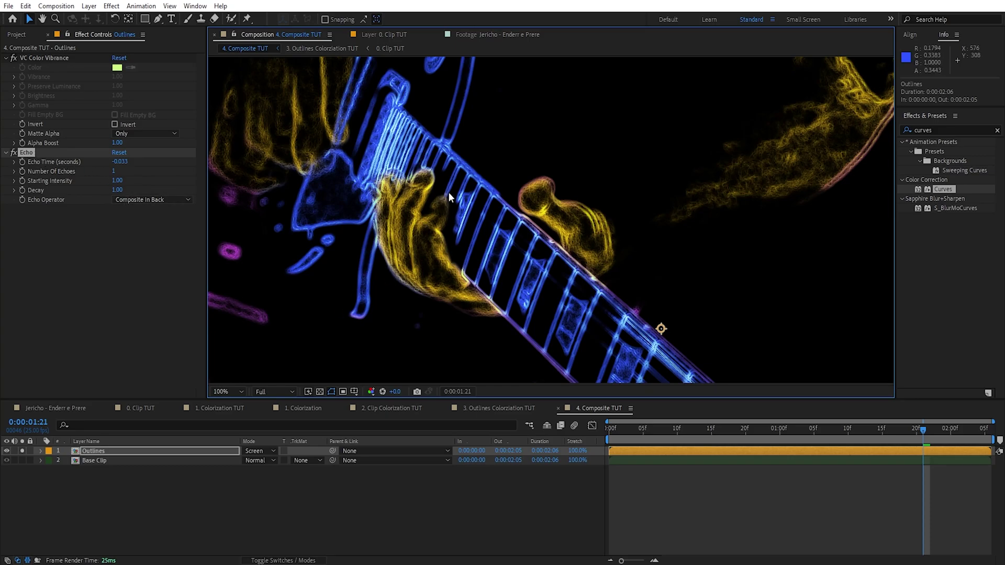
{"action": "key", "text": "F3"}
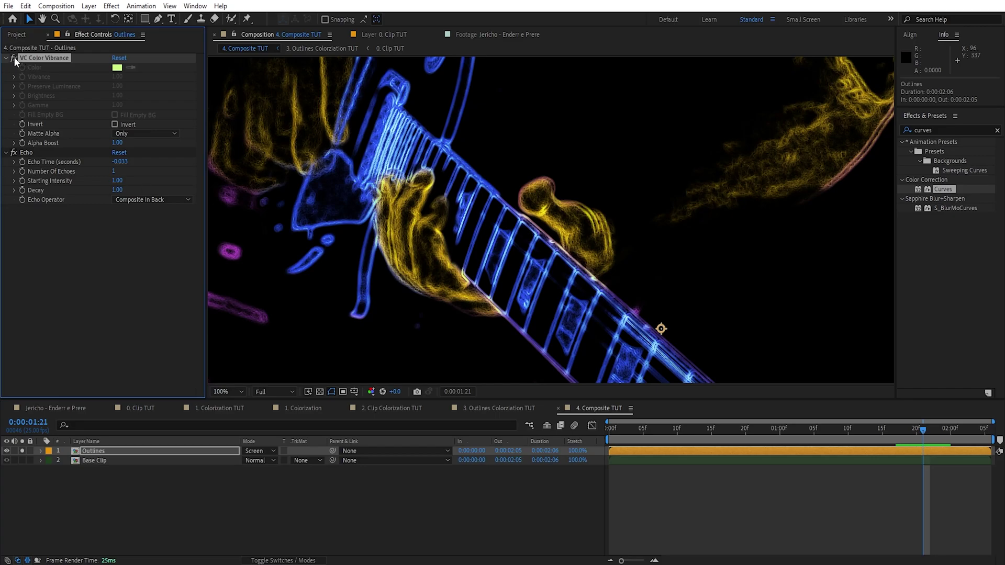
{"action": "scroll", "coordinate": [485, 223], "scroll_direction": "down", "scroll_amount": 2}
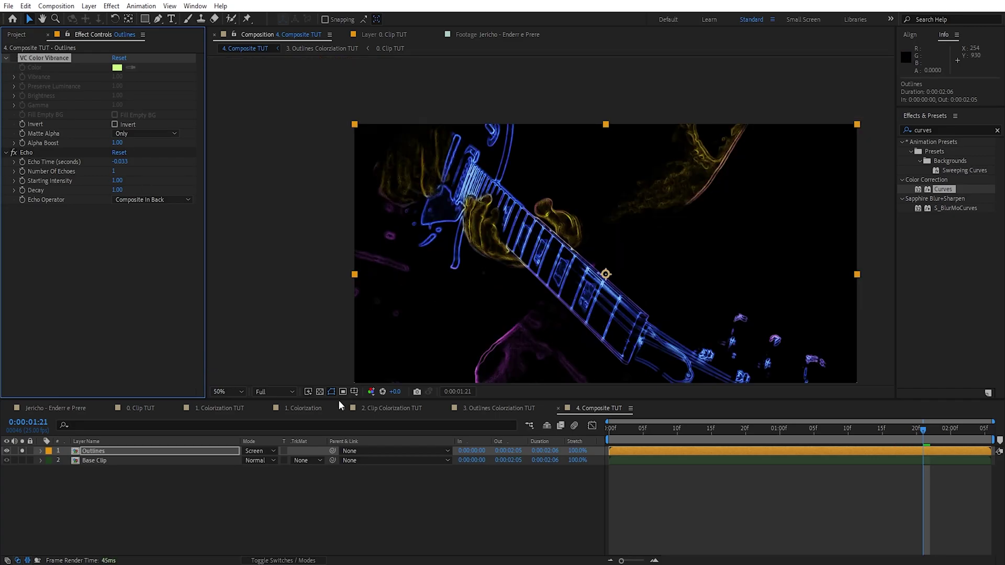
{"action": "left_click", "coordinate": [319, 391]}
{"action": "left_click", "coordinate": [16, 154]}
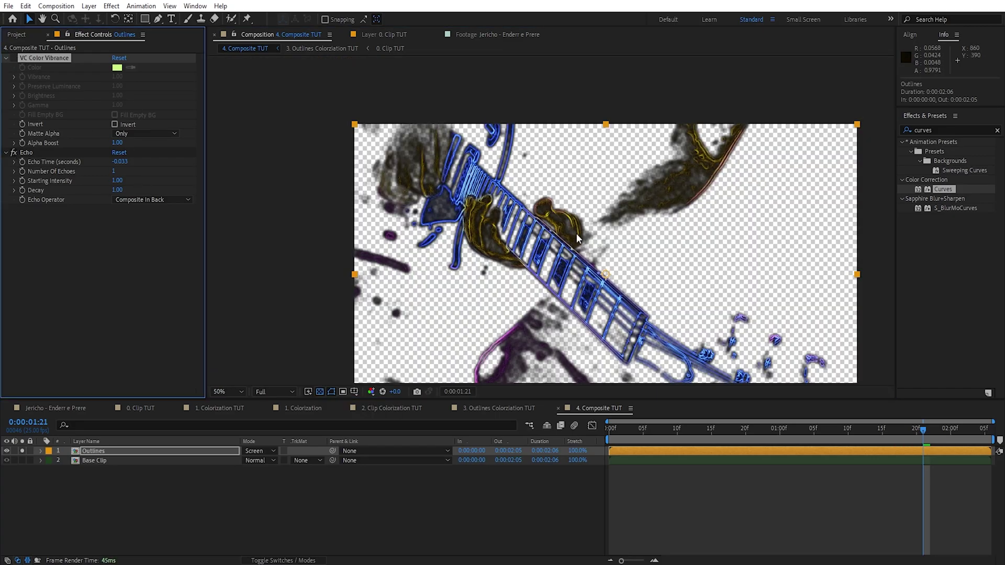
Step: Set the Echo effect's Number Of Echoes to 5 and switch VC Color Vibrance back on for the Outlines layer
{"action": "left_click", "coordinate": [113, 171]}
{"action": "type", "text": "5"}
{"action": "left_click", "coordinate": [155, 244]}
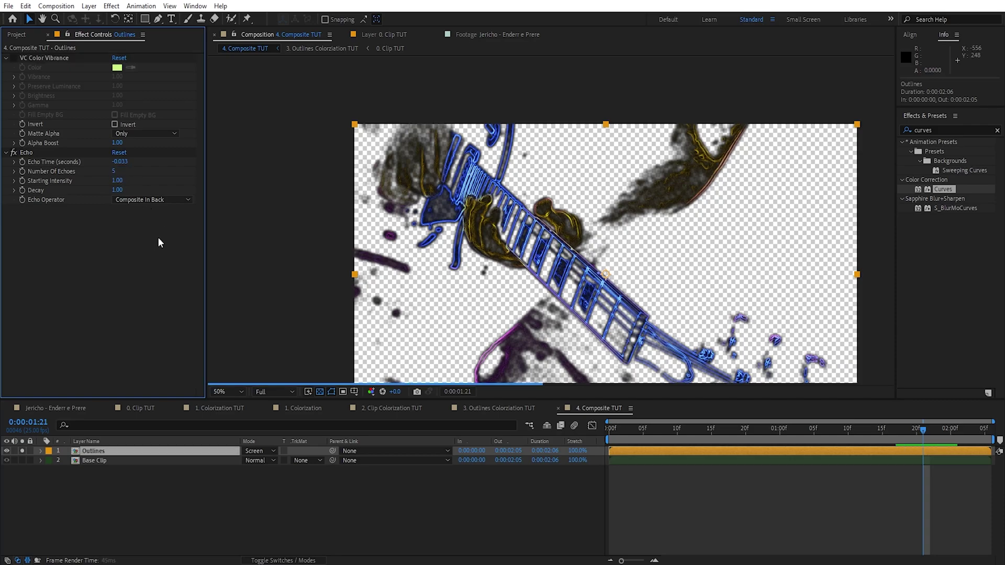
{"action": "scroll", "coordinate": [437, 162], "scroll_direction": "up", "scroll_amount": 3}
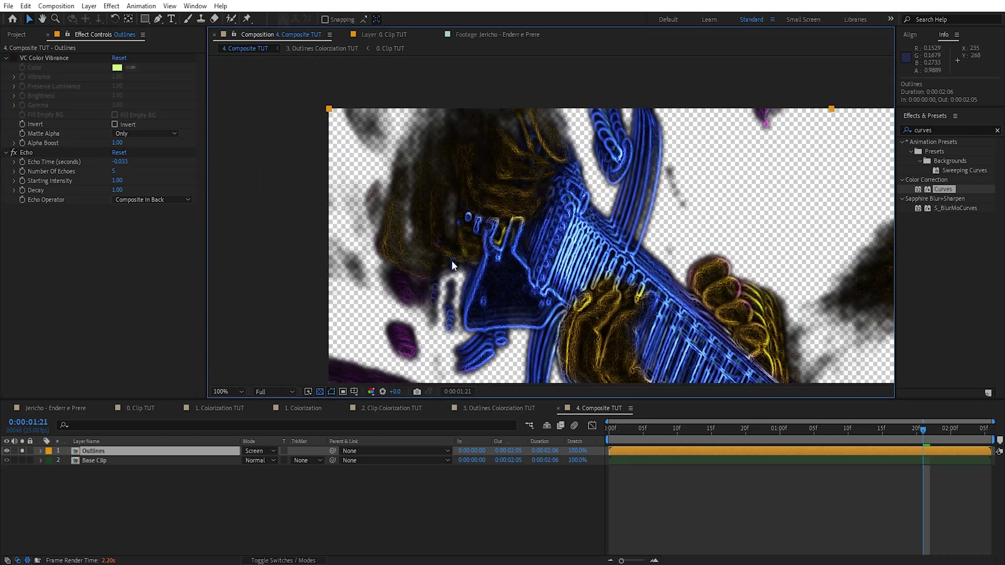
{"action": "left_click", "coordinate": [14, 58]}
{"action": "left_click_drag", "start_coordinate": [488, 211], "coordinate": [411, 173]}
{"action": "left_click_drag", "start_coordinate": [443, 221], "coordinate": [433, 209]}
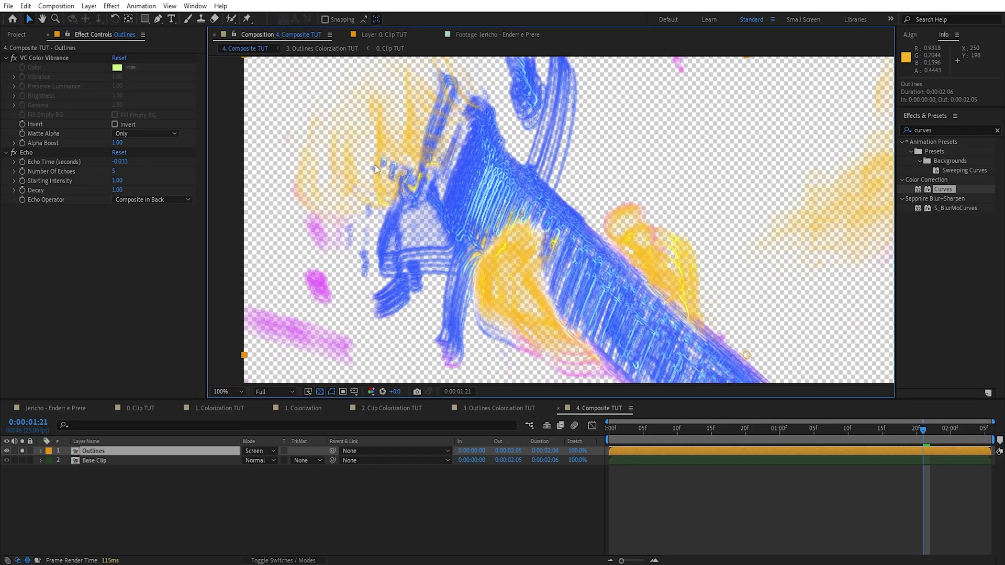
Step: Look through the Echo Operator options and set the Echo Time on the Outlines layer to -0.02 seconds
{"action": "left_click", "coordinate": [137, 200]}
{"action": "left_click", "coordinate": [147, 260]}
{"action": "left_click", "coordinate": [120, 161]}
{"action": "type", "text": "-0."}
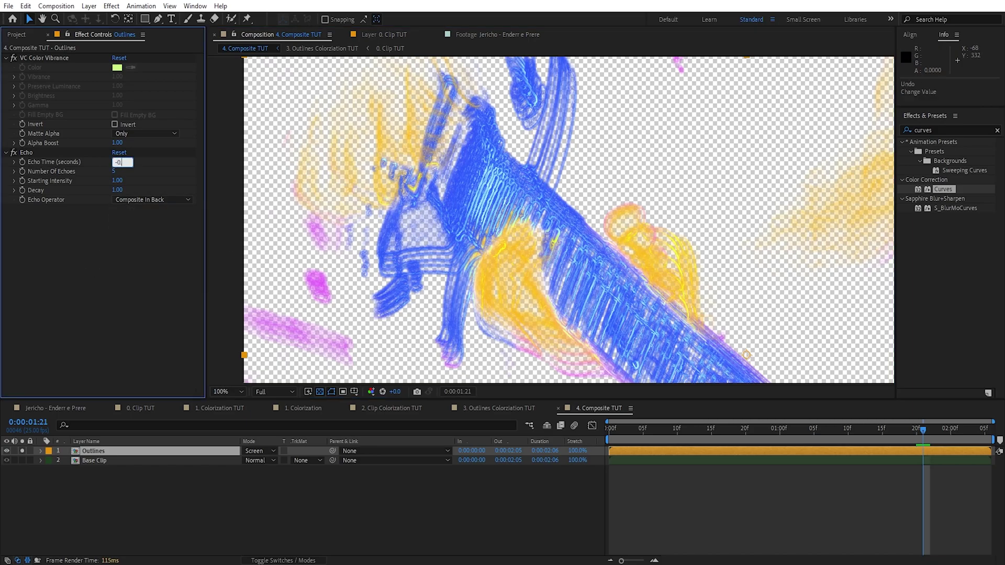
{"action": "type", "text": "02"}
{"action": "key", "text": "Return"}
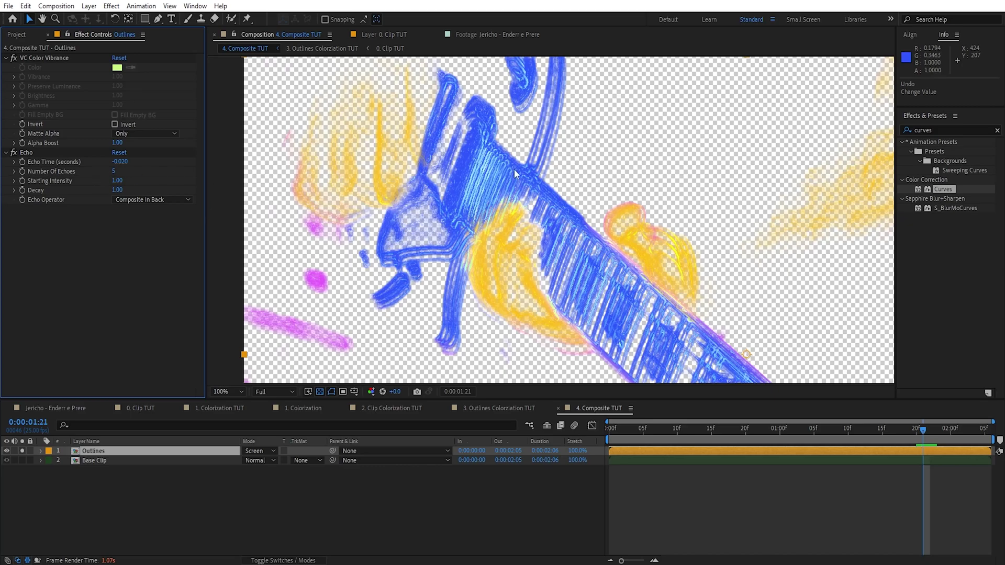
Step: Set the Echo effect's Decay to 0.5 so the successive outline echoes fade out
{"action": "mouse_move", "coordinate": [118, 183]}
{"action": "left_mouse_down"}
{"action": "mouse_move", "coordinate": [88, 186]}
{"action": "mouse_move", "coordinate": [130, 184]}
{"action": "left_mouse_up"}
{"action": "left_click", "coordinate": [118, 190]}
{"action": "type", "text": "0.5"}
{"action": "key", "text": "Return"}
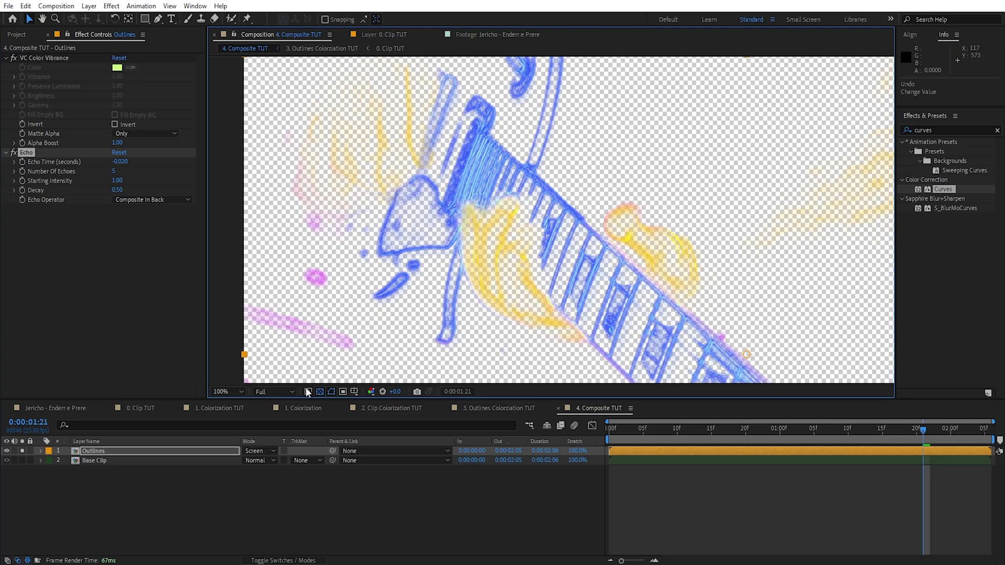
Step: Hide the transparency grid in the preview and raise the Outlines layer's Echo Decay to 1.00
{"action": "left_click", "coordinate": [319, 392]}
{"action": "left_click_drag", "start_coordinate": [519, 256], "coordinate": [461, 247]}
{"action": "left_click_drag", "start_coordinate": [119, 191], "coordinate": [157, 193]}
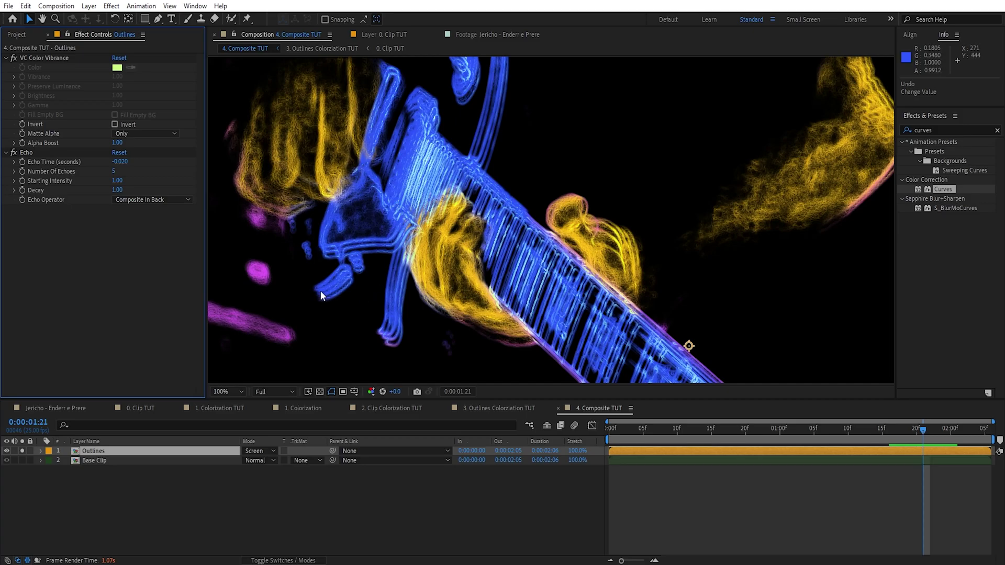
Step: Lower the Outlines layer's Echo Decay to 0.50 and fine-tune it to 0.64
{"action": "left_click", "coordinate": [118, 192]}
{"action": "type", "text": ".5"}
{"action": "key", "text": "Return"}
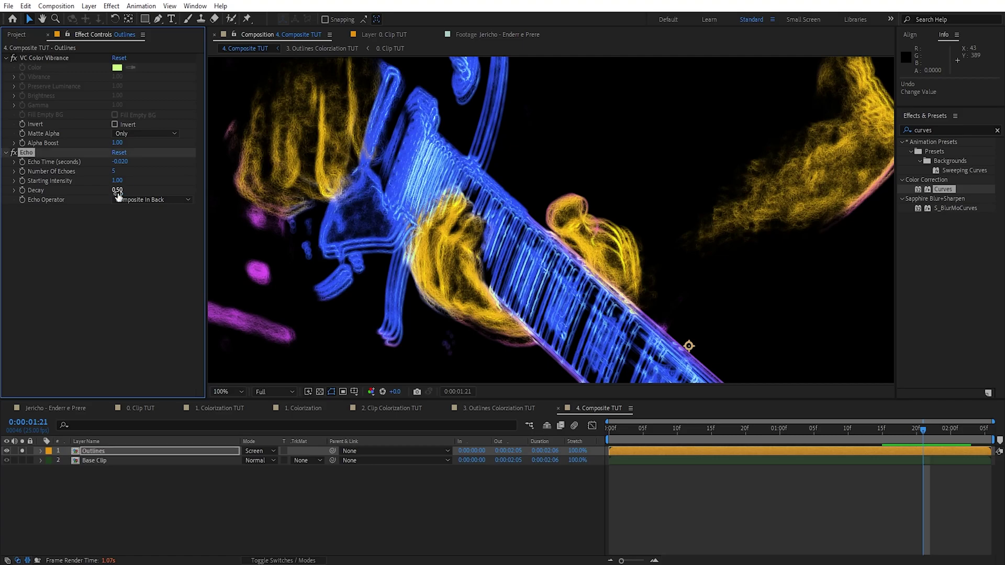
{"action": "left_click_drag", "start_coordinate": [116, 190], "coordinate": [127, 191]}
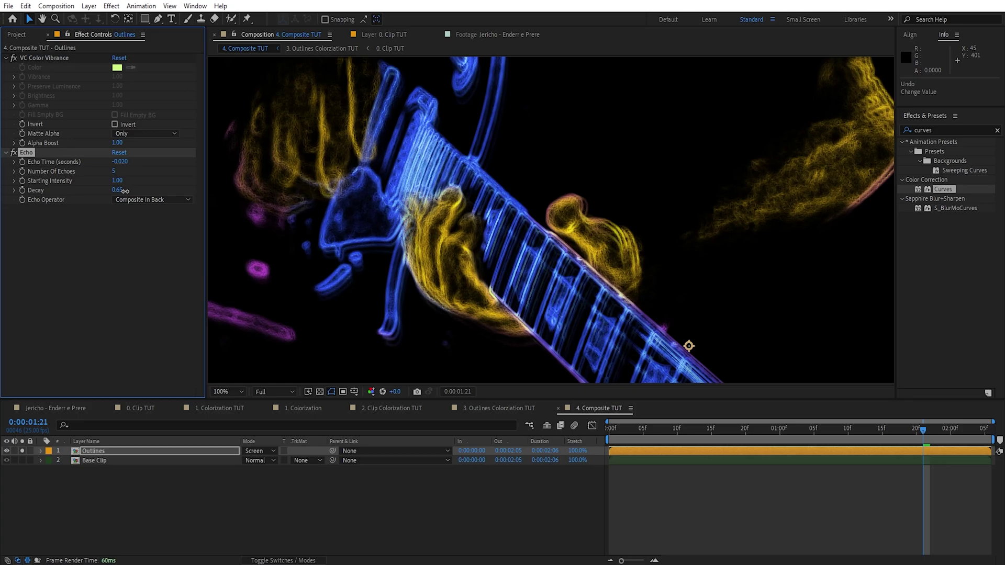
Step: Review the 4. Composite TUT composition, comparing the Outlines layer on its own with its blend over the Base Clip
{"action": "left_click", "coordinate": [505, 407]}
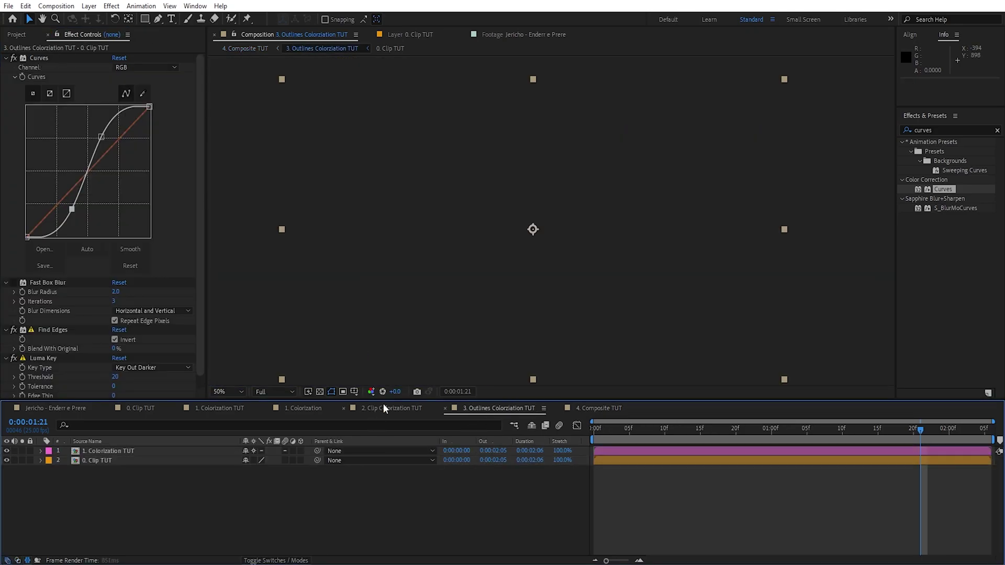
{"action": "left_click", "coordinate": [582, 409]}
{"action": "left_click", "coordinate": [264, 511]}
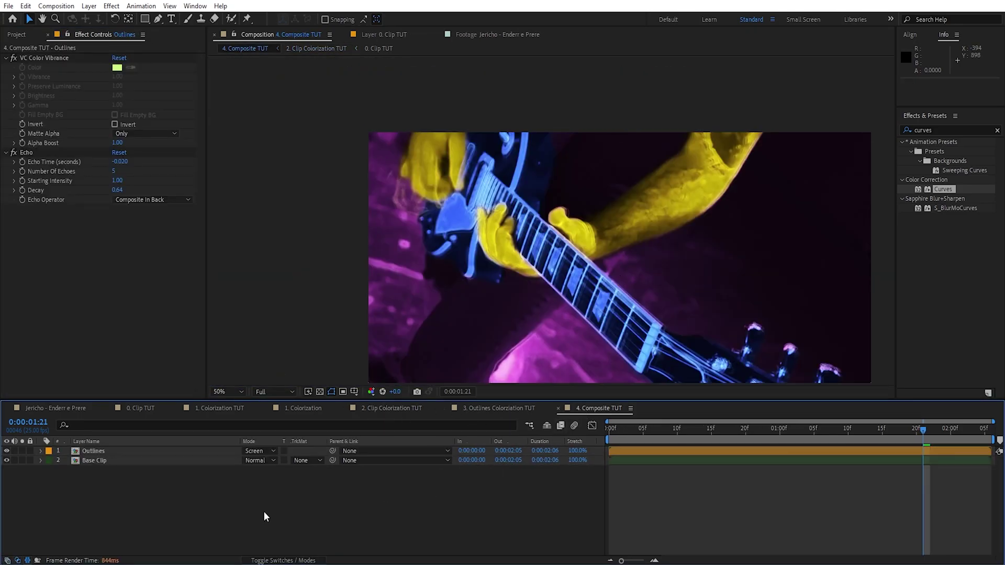
{"action": "left_click", "coordinate": [97, 453]}
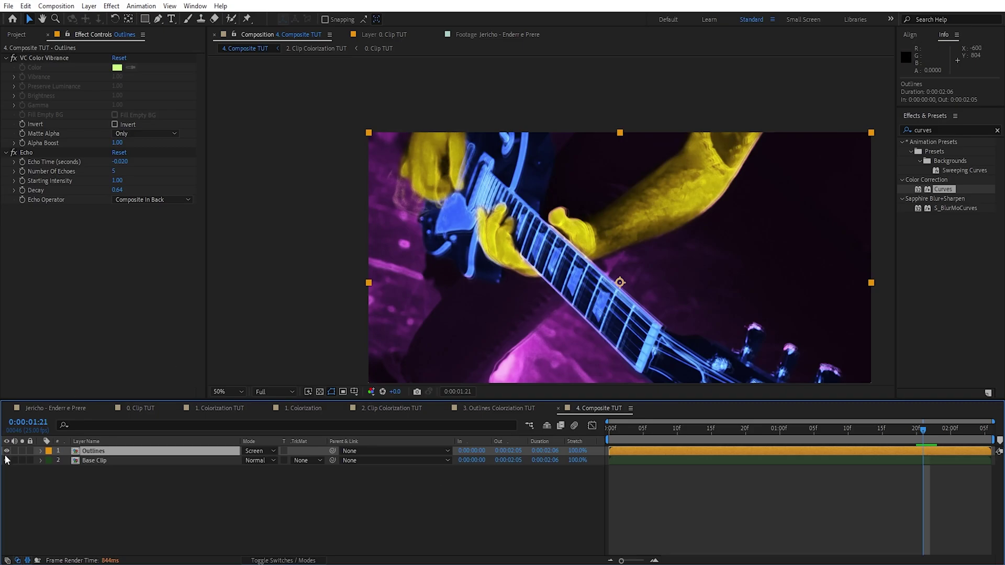
{"action": "left_click", "coordinate": [22, 451]}
{"action": "left_click", "coordinate": [22, 451]}
{"action": "left_click_drag", "start_coordinate": [66, 508], "coordinate": [146, 461]}
{"action": "left_click", "coordinate": [87, 503]}
{"action": "left_click_drag", "start_coordinate": [75, 514], "coordinate": [112, 469]}
Step: Apply a Glow effect to the Outlines layer and set its Glow Threshold to 31%
{"action": "left_click", "coordinate": [96, 450]}
{"action": "left_click", "coordinate": [97, 454]}
{"action": "key", "text": "ctrl+space"}
{"action": "type", "text": "glow"}
{"action": "key", "text": "Return"}
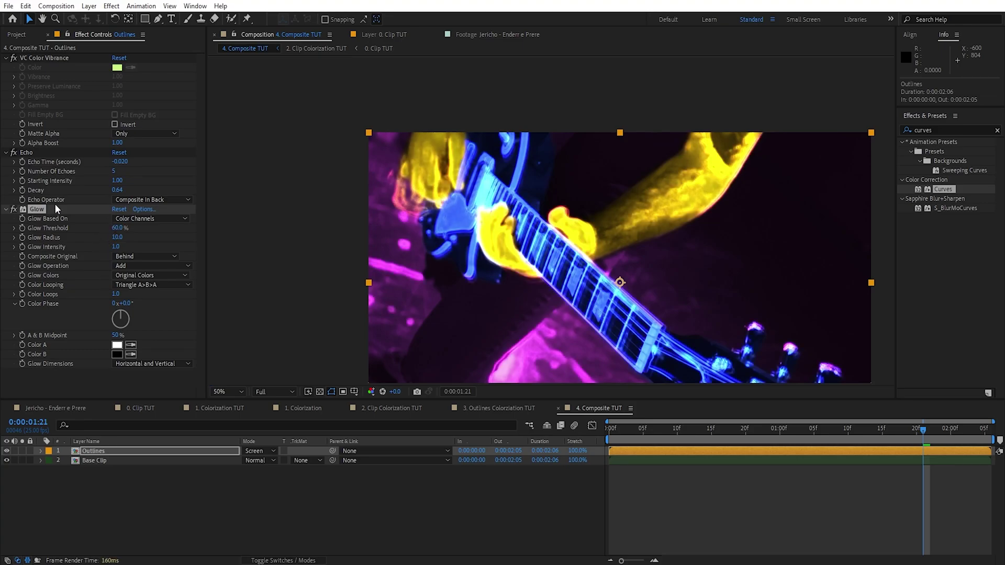
{"action": "left_click_drag", "start_coordinate": [117, 228], "coordinate": [86, 237]}
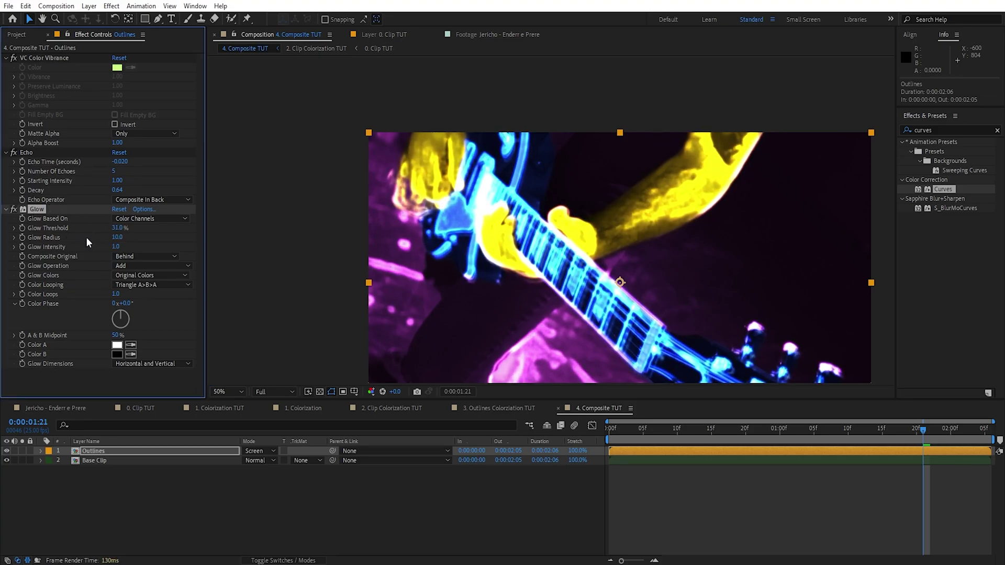
Step: Set the Glow Radius to 21 and Glow Intensity to 0.1, and compare the image with and without the glow
{"action": "left_click_drag", "start_coordinate": [117, 237], "coordinate": [104, 250]}
{"action": "left_click", "coordinate": [116, 248]}
{"action": "type", "text": ".1"}
{"action": "key", "text": "Return"}
{"action": "left_click", "coordinate": [14, 209]}
{"action": "left_click", "coordinate": [14, 209]}
Step: Duplicate the Glow effect twice on the Outlines layer and set the last copy's Glow Radius to 300
{"action": "key", "text": "ctrl+d"}
{"action": "scroll", "coordinate": [74, 282], "scroll_direction": "down", "scroll_amount": 5}
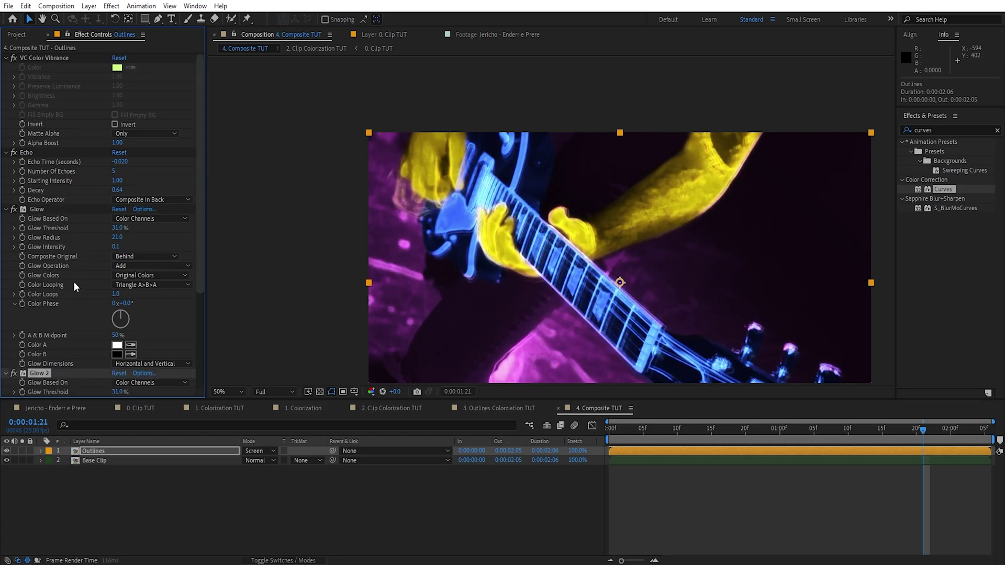
{"action": "left_click", "coordinate": [116, 266]}
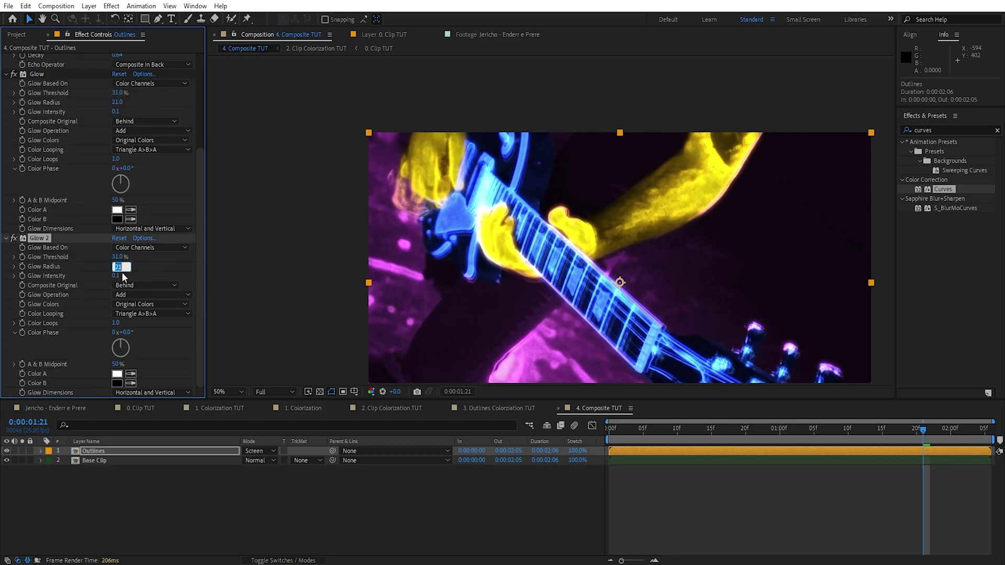
{"action": "key", "text": "ctrl+d"}
{"action": "scroll", "coordinate": [69, 280], "scroll_direction": "down", "scroll_amount": 5}
{"action": "left_click", "coordinate": [119, 266]}
{"action": "type", "text": "300"}
{"action": "key", "text": "Return"}
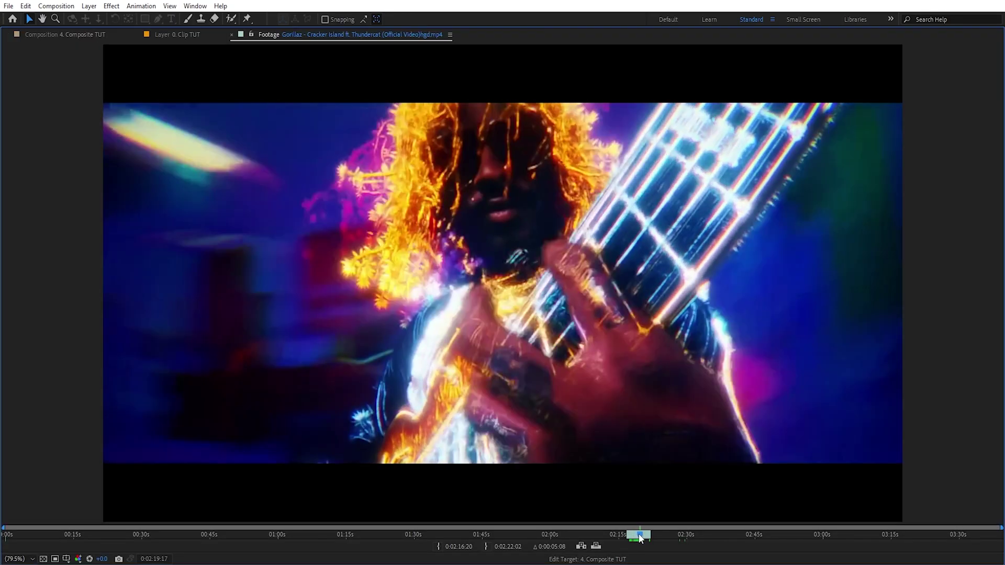
Step: Check the reference music video footage, solo the Base Clip layer and apply Pixel Motion Blur to it
{"action": "mouse_move", "coordinate": [639, 536]}
{"action": "left_mouse_down"}
{"action": "mouse_move", "coordinate": [630, 535]}
{"action": "mouse_move", "coordinate": [639, 540]}
{"action": "left_mouse_up"}
{"action": "left_click", "coordinate": [108, 460]}
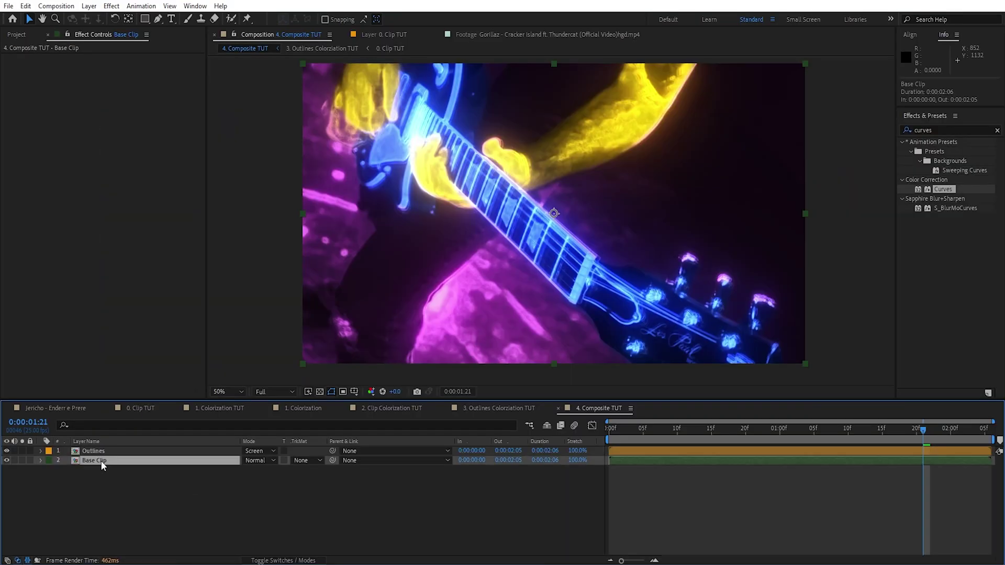
{"action": "left_click", "coordinate": [22, 459]}
{"action": "key", "text": "ctrl+space"}
{"action": "type", "text": "pixe"}
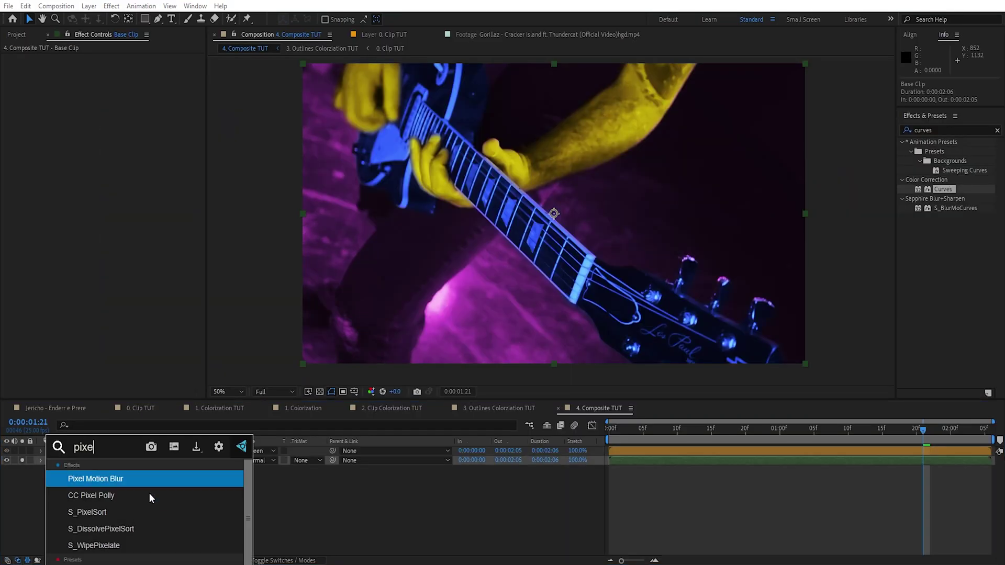
{"action": "key", "text": "Return"}
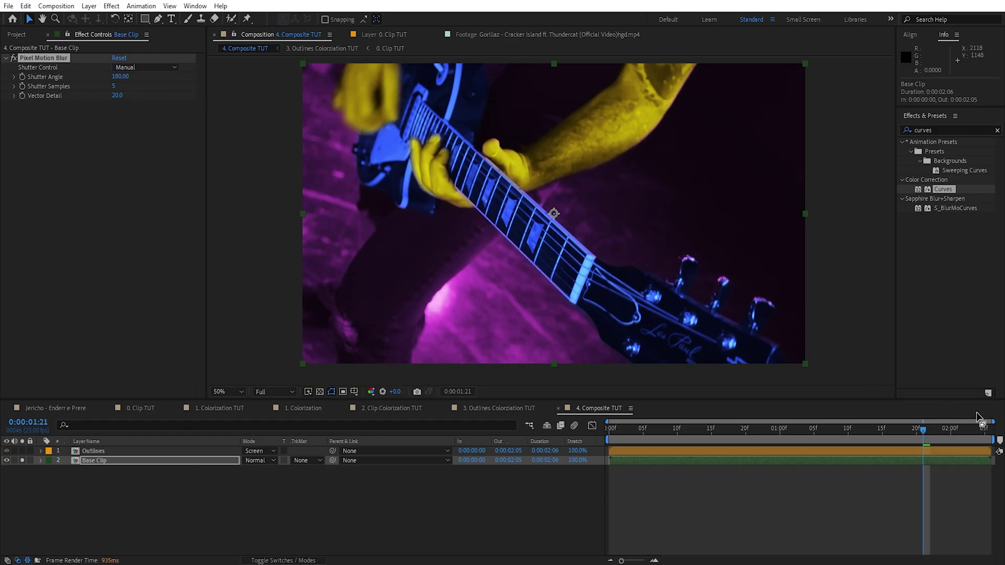
Step: Go to frame 0:00:01:13 and set the Pixel Motion Blur Shutter Angle to 360
{"action": "left_click", "coordinate": [869, 433]}
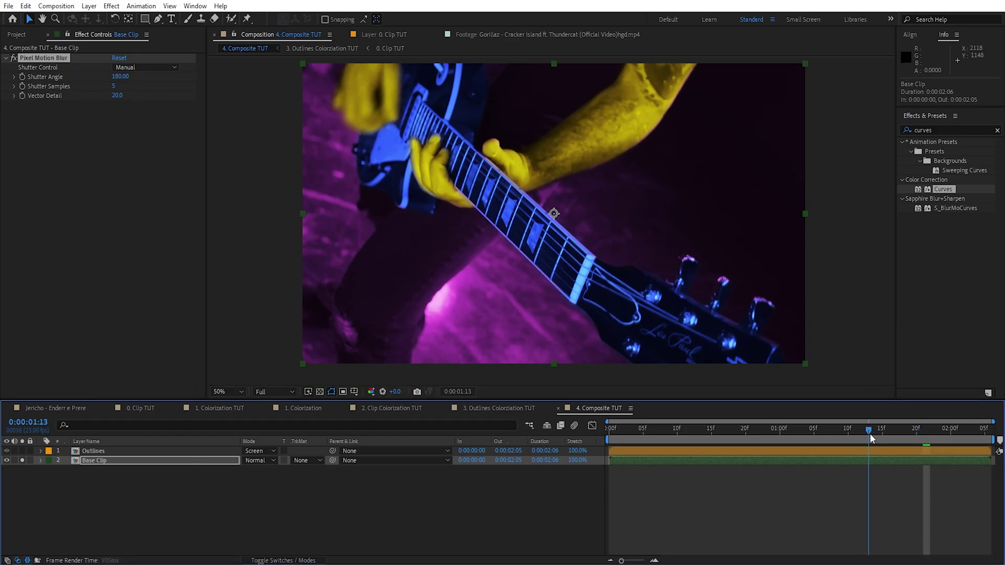
{"action": "left_click", "coordinate": [120, 77]}
{"action": "type", "text": "3"}
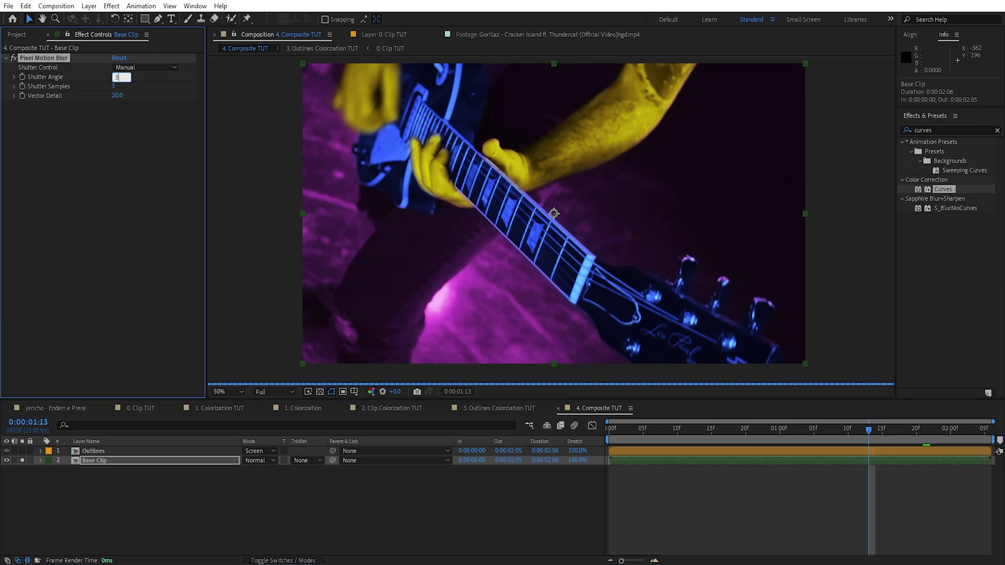
{"action": "type", "text": "60"}
{"action": "key", "text": "Return"}
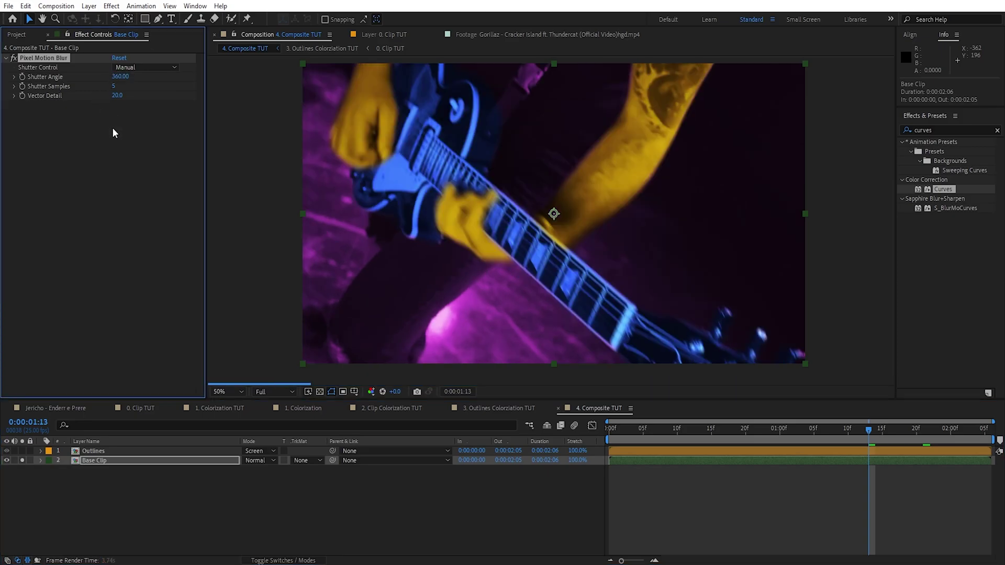
Step: Inspect the blur up close on the guitar neck and set Shutter Samples to 10
{"action": "key", "text": "period"}
{"action": "left_click_drag", "start_coordinate": [384, 189], "coordinate": [492, 233]}
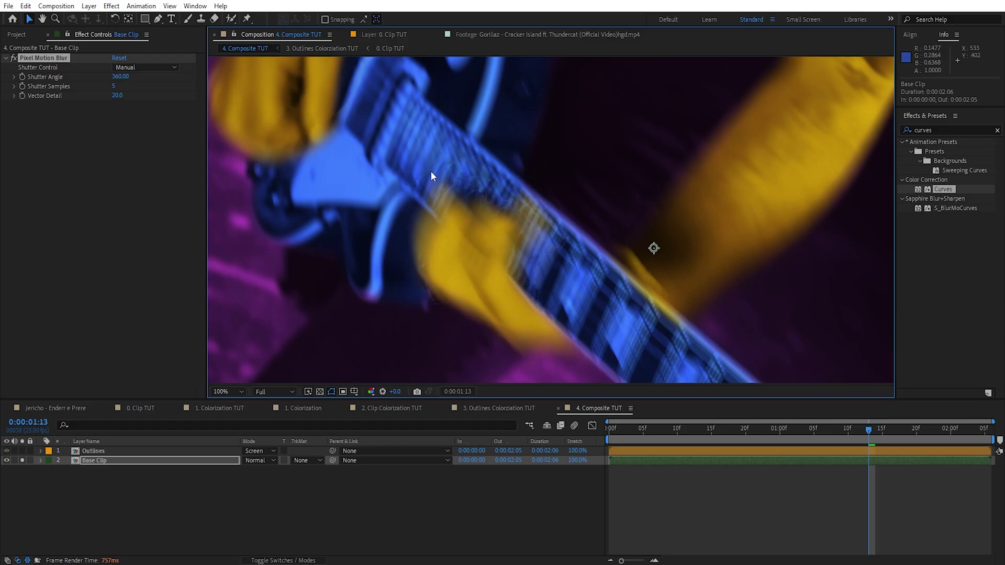
{"action": "left_click", "coordinate": [114, 87]}
{"action": "type", "text": "10"}
{"action": "key", "text": "Return"}
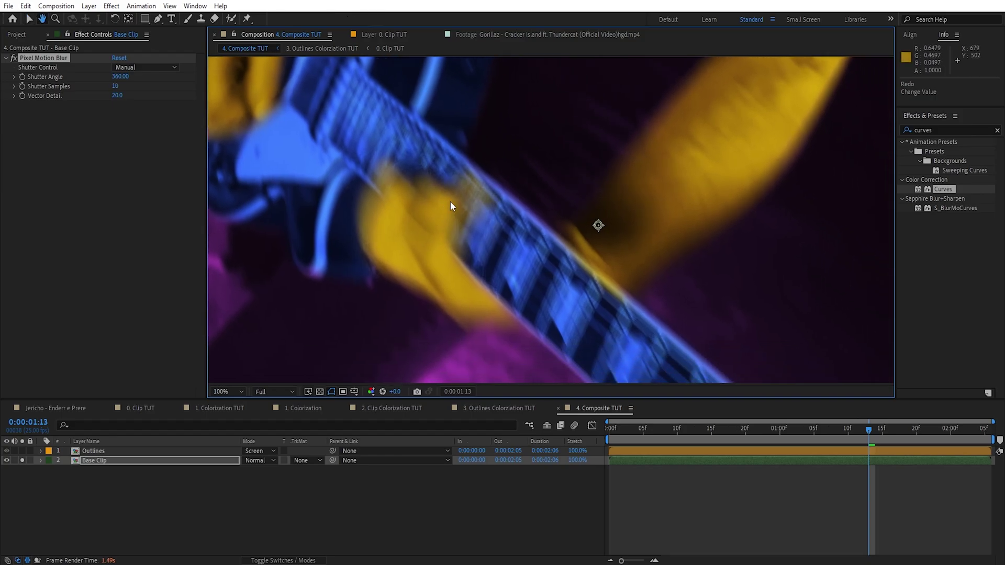
{"action": "scroll", "coordinate": [469, 194], "scroll_direction": "down", "scroll_amount": 2}
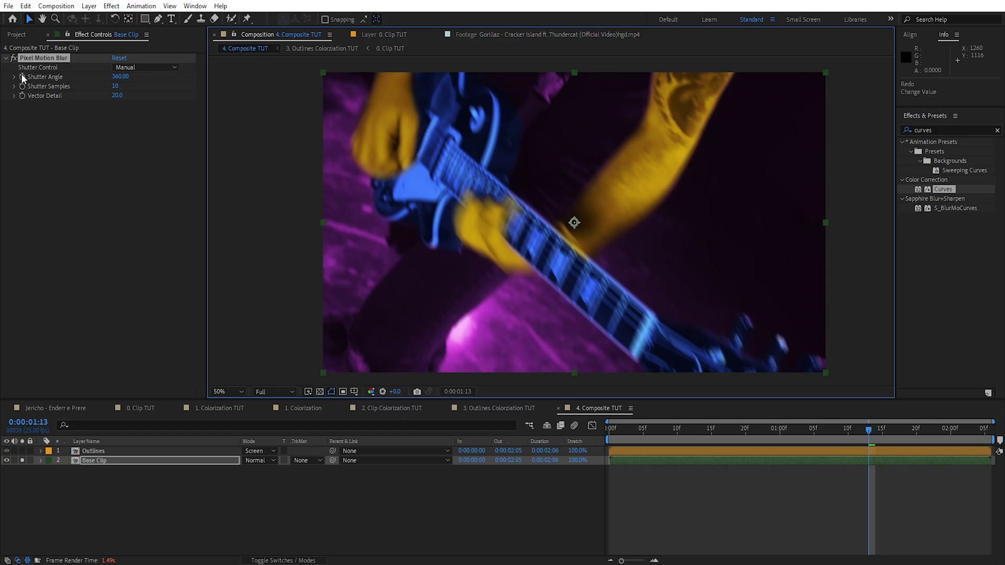
Step: Compare the Base Clip with and without Pixel Motion Blur, leave the effect disabled and unsolo the layer
{"action": "left_click", "coordinate": [14, 58]}
{"action": "left_click", "coordinate": [13, 58]}
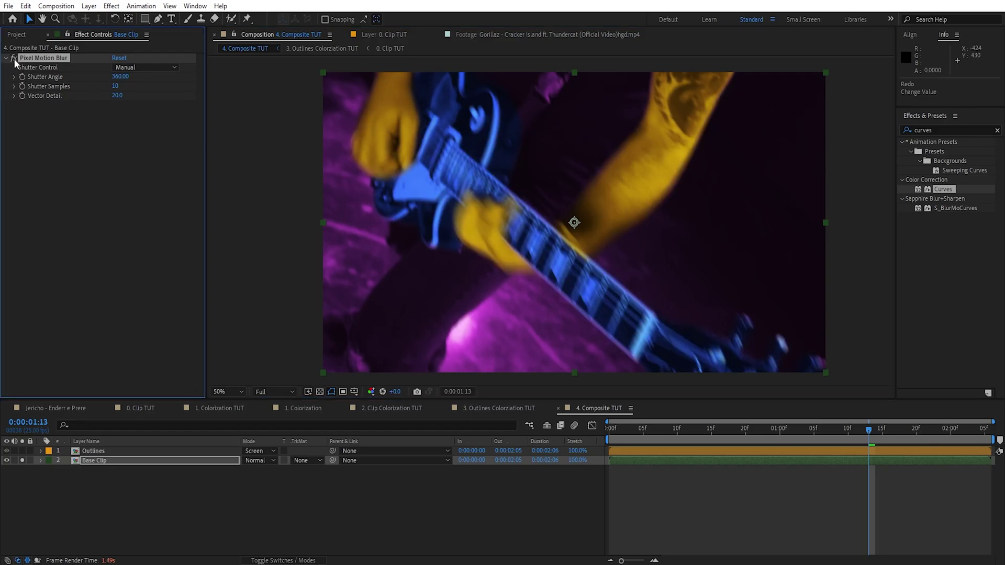
{"action": "left_click", "coordinate": [14, 58]}
{"action": "left_click", "coordinate": [22, 459]}
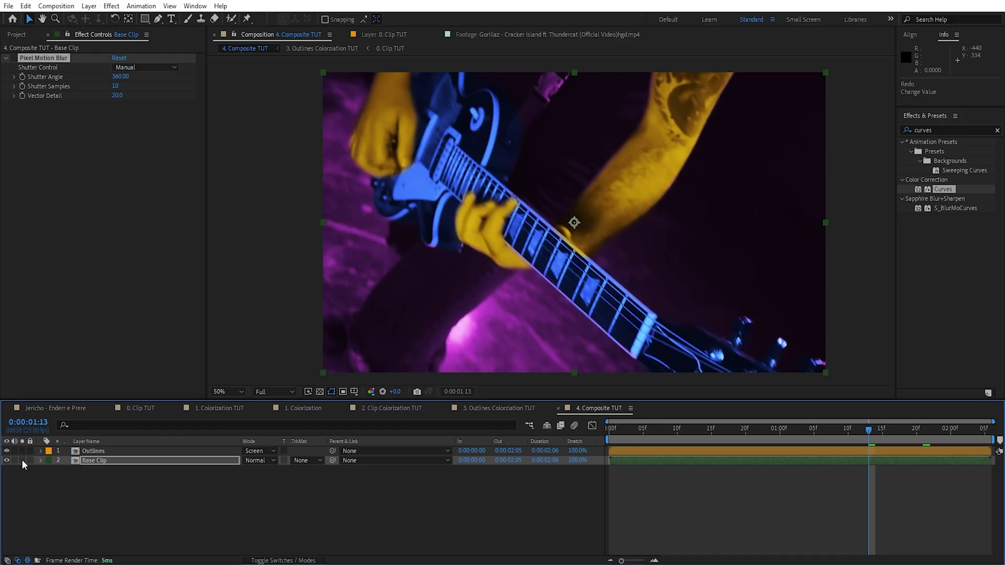
{"action": "left_click", "coordinate": [124, 496]}
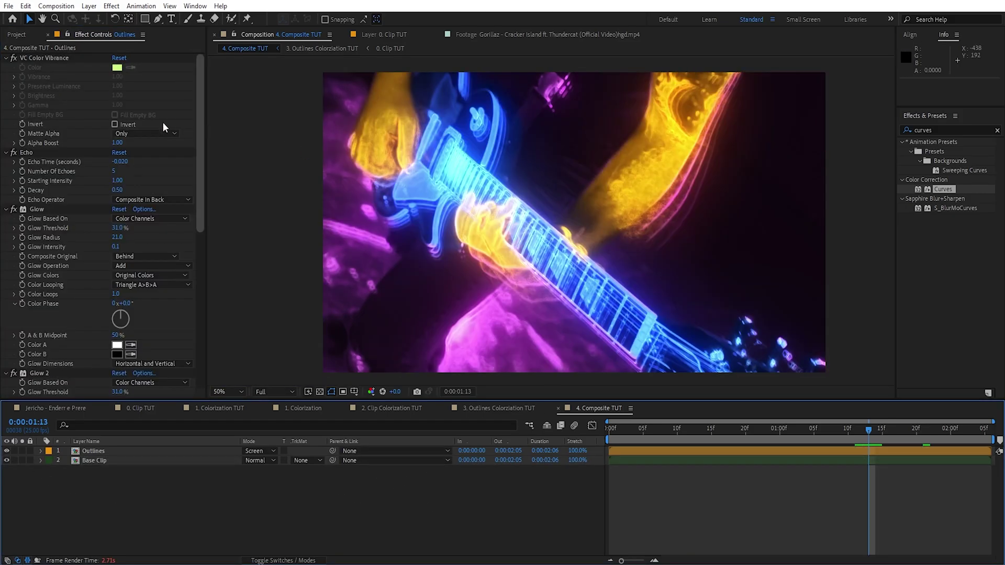
Step: Create a new black 1920 x 1080 px solid layer named "Glitter"
{"action": "left_click", "coordinate": [111, 6]}
{"action": "mouse_move", "coordinate": [105, 15]}
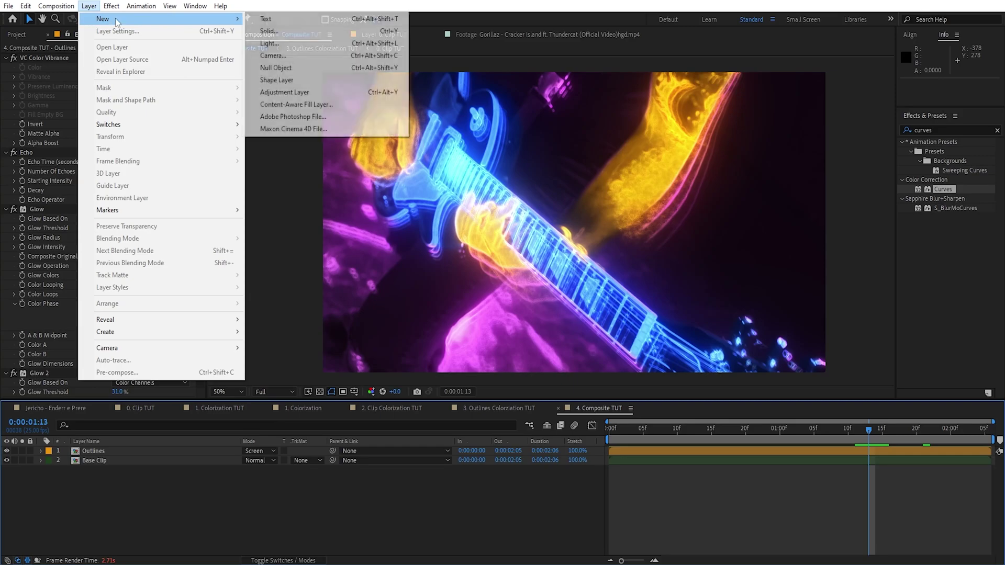
{"action": "left_click", "coordinate": [269, 31]}
{"action": "type", "text": "Glitt"}
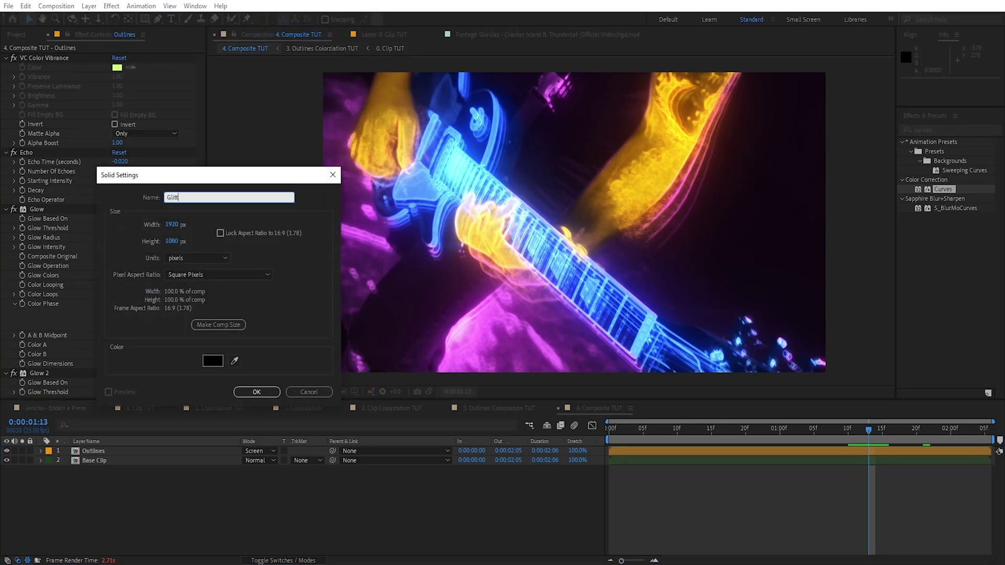
{"action": "type", "text": "er"}
{"action": "key", "text": "Return"}
Step: Find the Turbulent Noise effect and apply it to the Glitter layer
{"action": "left_click", "coordinate": [959, 132]}
{"action": "type", "text": "turbu"}
{"action": "left_click_drag", "start_coordinate": [944, 170], "coordinate": [115, 451]}
{"action": "key", "text": "ctrl+space"}
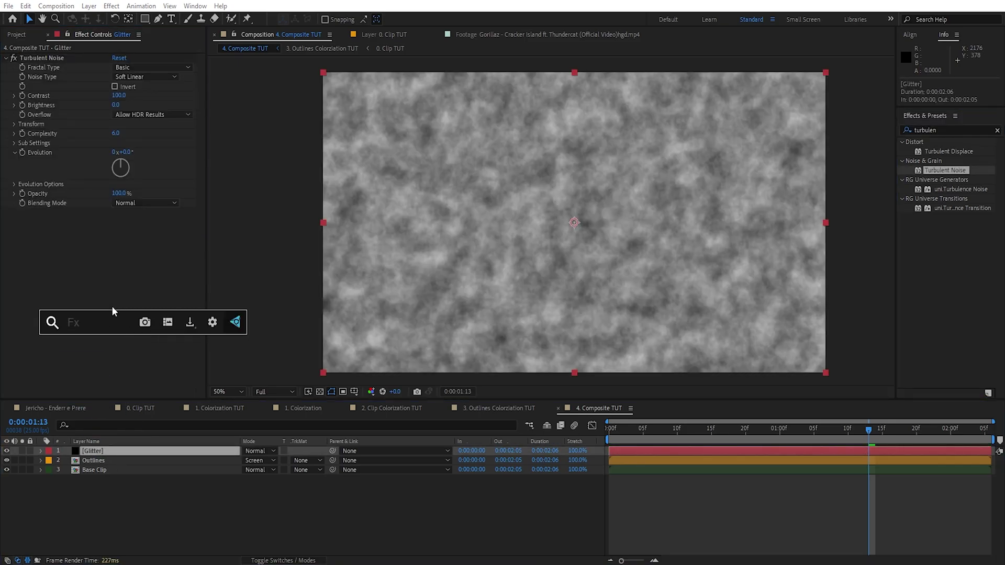
{"action": "left_click", "coordinate": [80, 270]}
{"action": "left_click", "coordinate": [41, 59]}
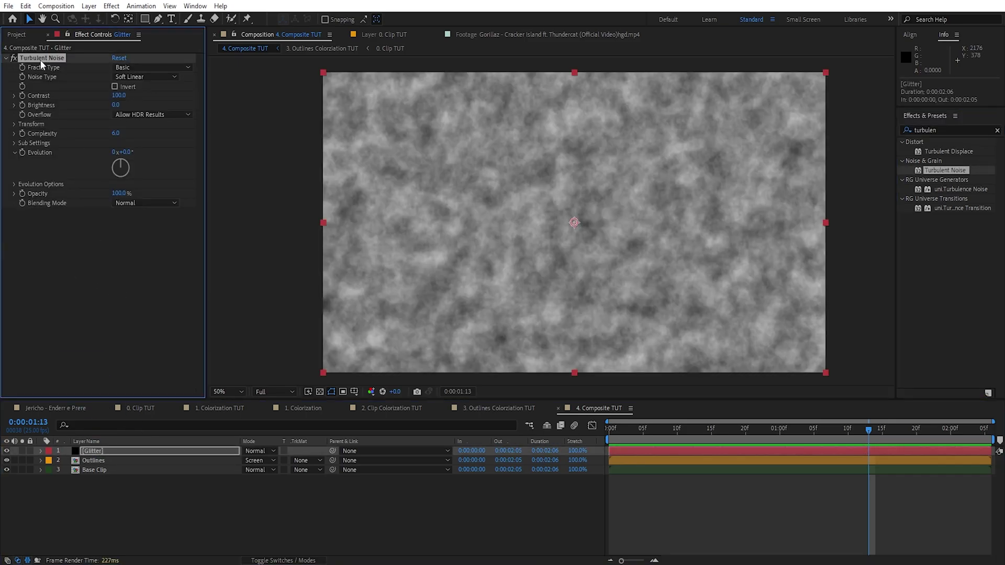
Step: Search the effects library for the Fractal Noise effect
{"action": "left_click_drag", "start_coordinate": [951, 130], "coordinate": [850, 126]}
{"action": "type", "text": "fractal"}
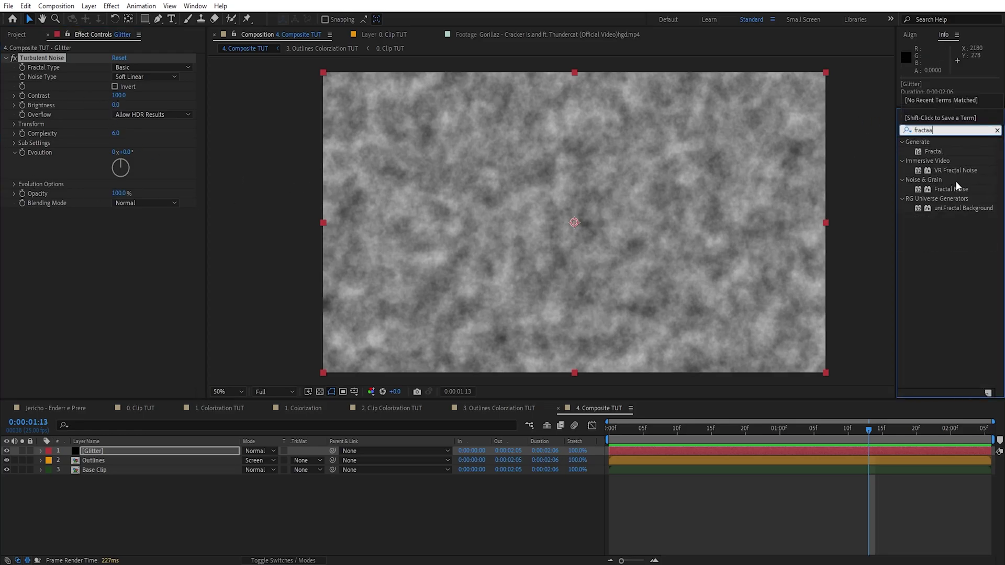
{"action": "left_click", "coordinate": [118, 224]}
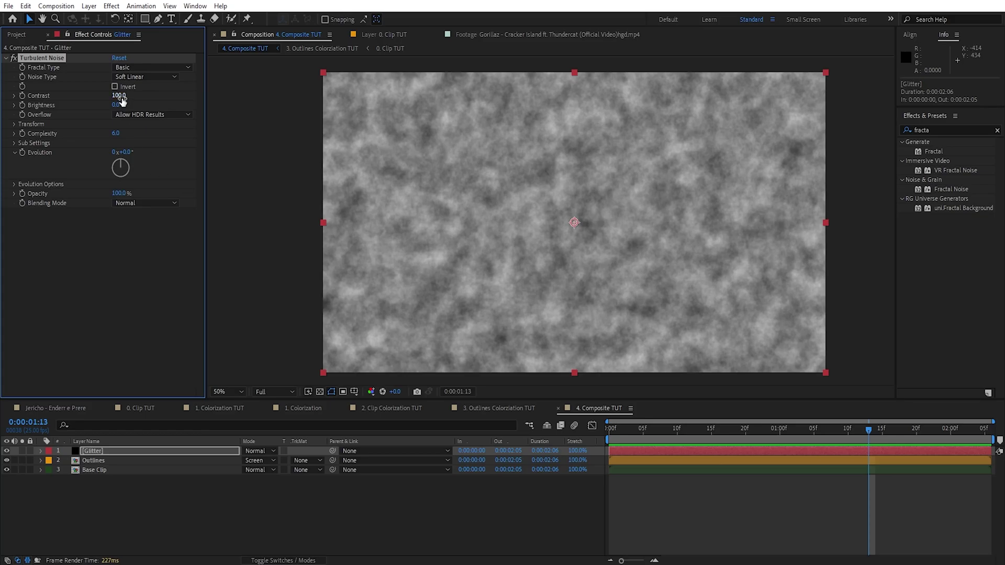
Step: Turn the Turbulent Noise into fine sparse specks with Contrast 528, Brightness -96 and Scale 2
{"action": "left_click_drag", "start_coordinate": [116, 98], "coordinate": [357, 112]}
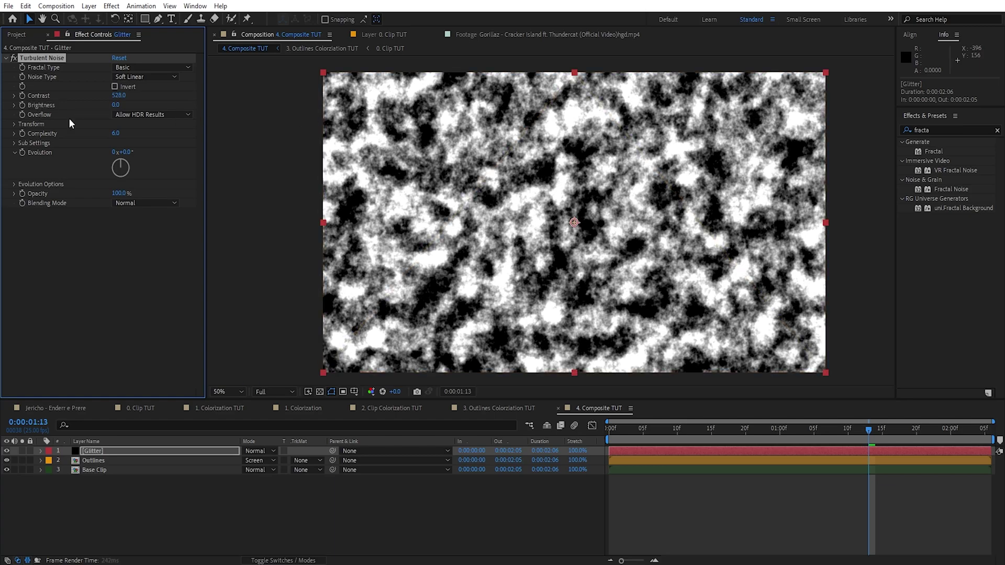
{"action": "left_click_drag", "start_coordinate": [115, 105], "coordinate": [65, 111]}
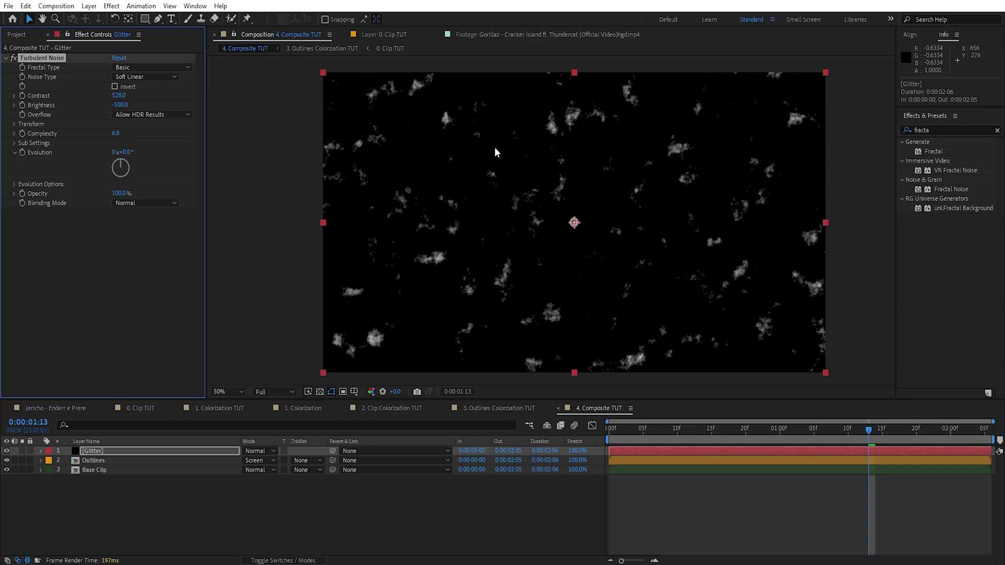
{"action": "left_click", "coordinate": [14, 124]}
{"action": "left_click", "coordinate": [23, 152]}
{"action": "left_click_drag", "start_coordinate": [101, 159], "coordinate": [68, 158]}
{"action": "left_click_drag", "start_coordinate": [119, 104], "coordinate": [123, 105]}
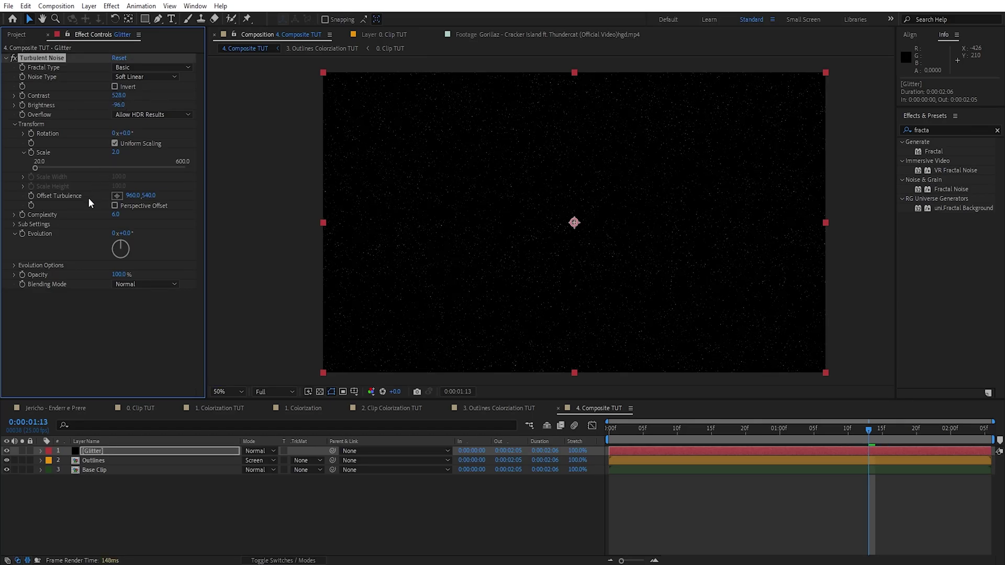
Step: Animate the Turbulent Noise Evolution with the expression time*1000 and scrub the timeline to check the flicker
{"action": "left_click", "coordinate": [21, 234], "text": "alt"}
{"action": "type", "text": "time*1000"}
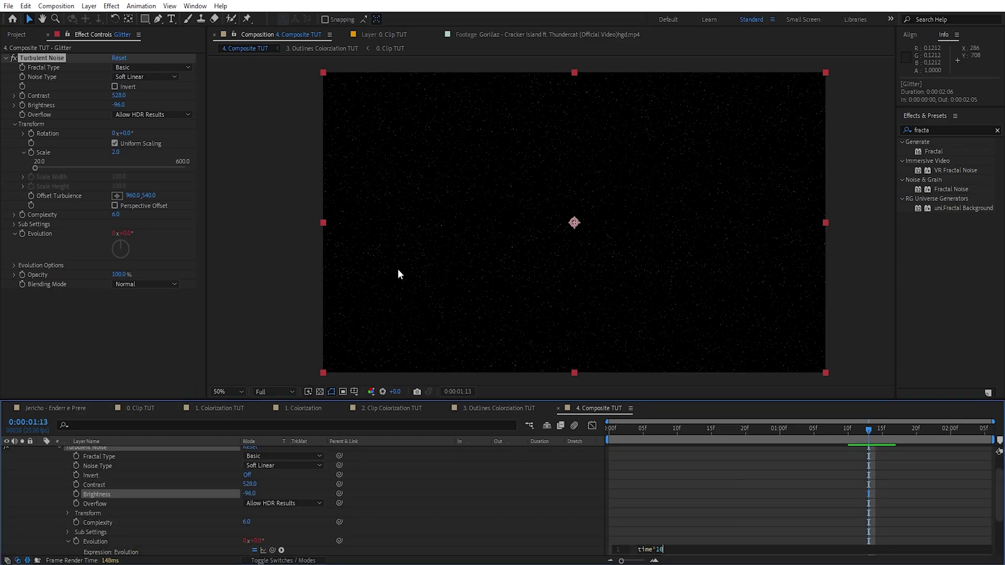
{"action": "left_click", "coordinate": [124, 237]}
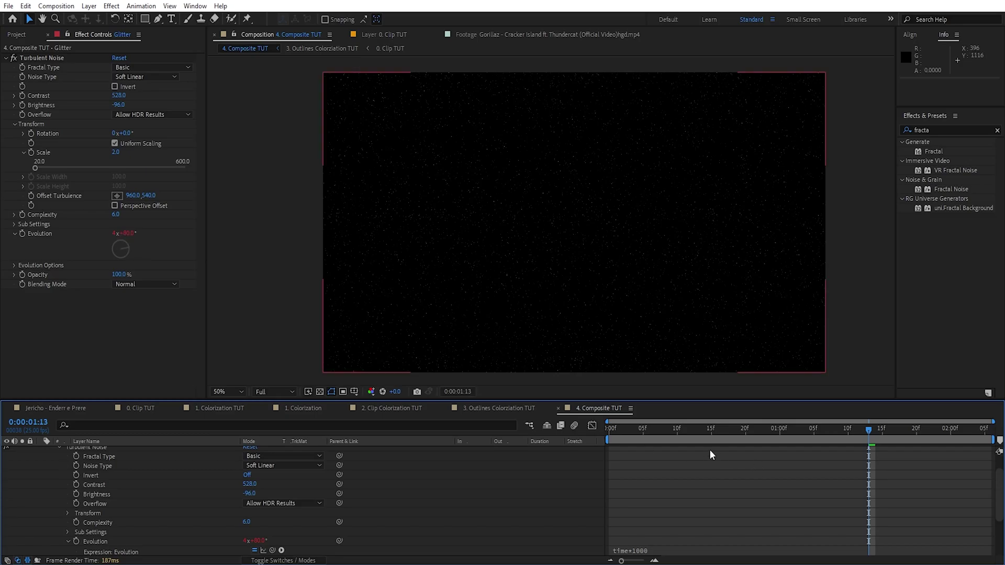
{"action": "left_click_drag", "start_coordinate": [832, 435], "coordinate": [721, 447]}
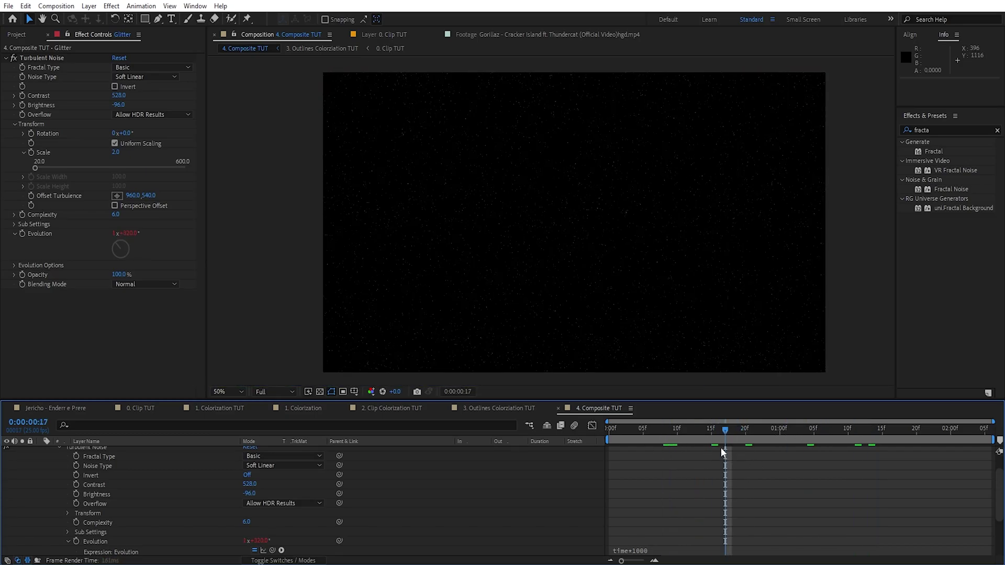
Step: Preview the glitter flicker, and set the Glitter layer's blending mode to Add
{"action": "key", "text": "space"}
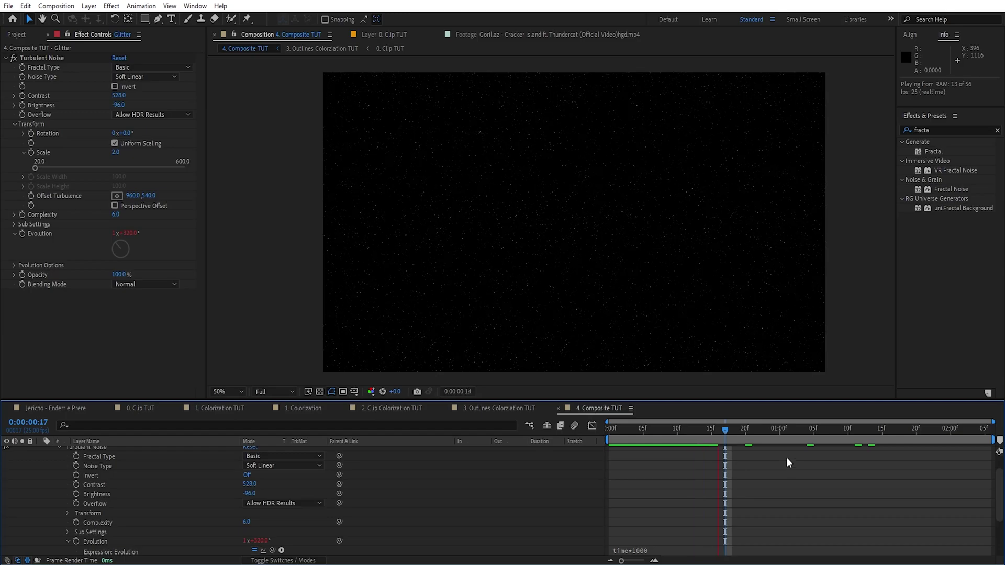
{"action": "left_click", "coordinate": [193, 451]}
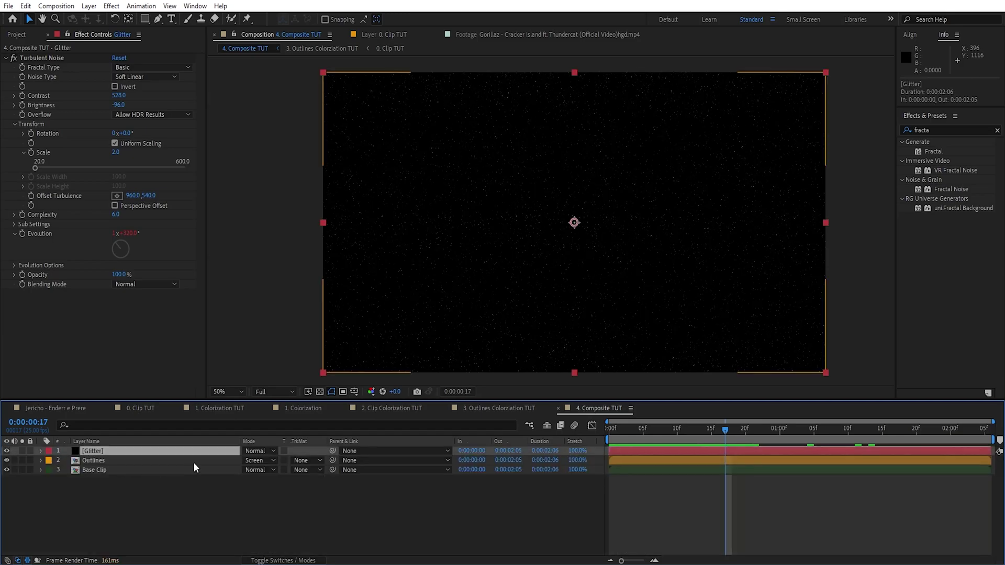
{"action": "left_click", "coordinate": [258, 451]}
{"action": "left_click", "coordinate": [299, 194]}
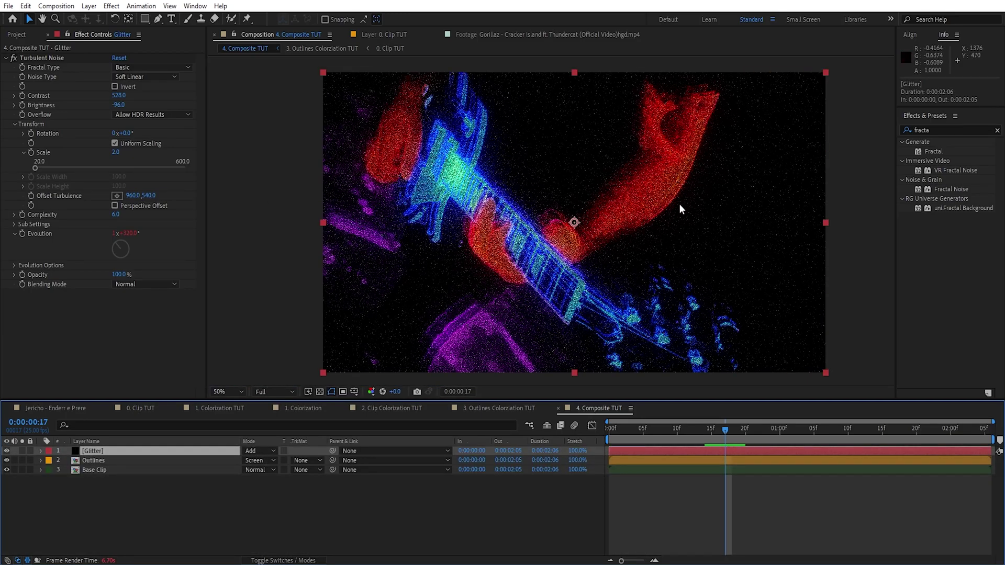
Step: Apply Set Matte to the Glitter layer, taking the matte from Outlines with Effects & Masks and using Luminance
{"action": "key", "text": "ctrl+space"}
{"action": "type", "text": "set m"}
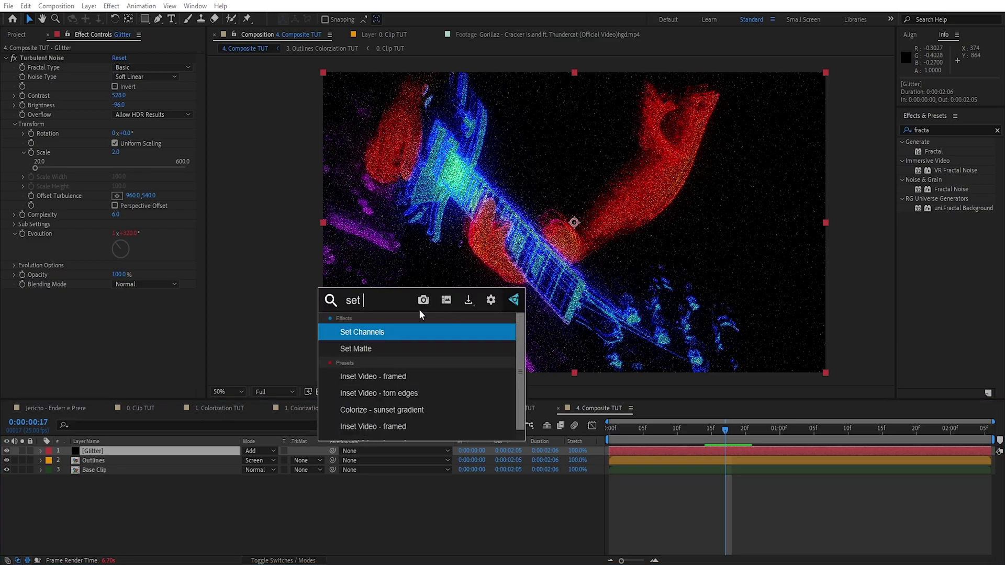
{"action": "key", "text": "Return"}
{"action": "left_click", "coordinate": [129, 303]}
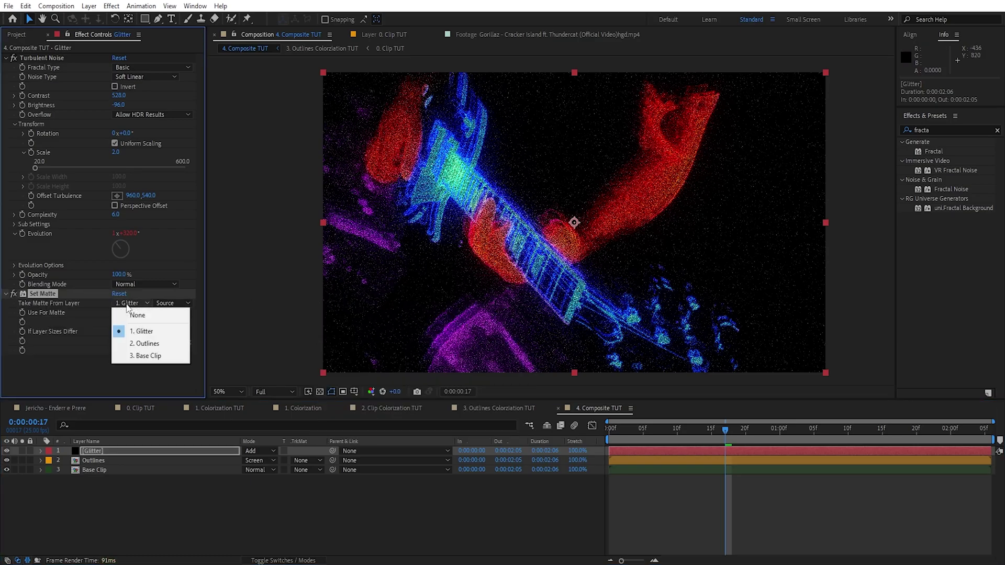
{"action": "left_click", "coordinate": [141, 343]}
{"action": "left_click", "coordinate": [173, 303]}
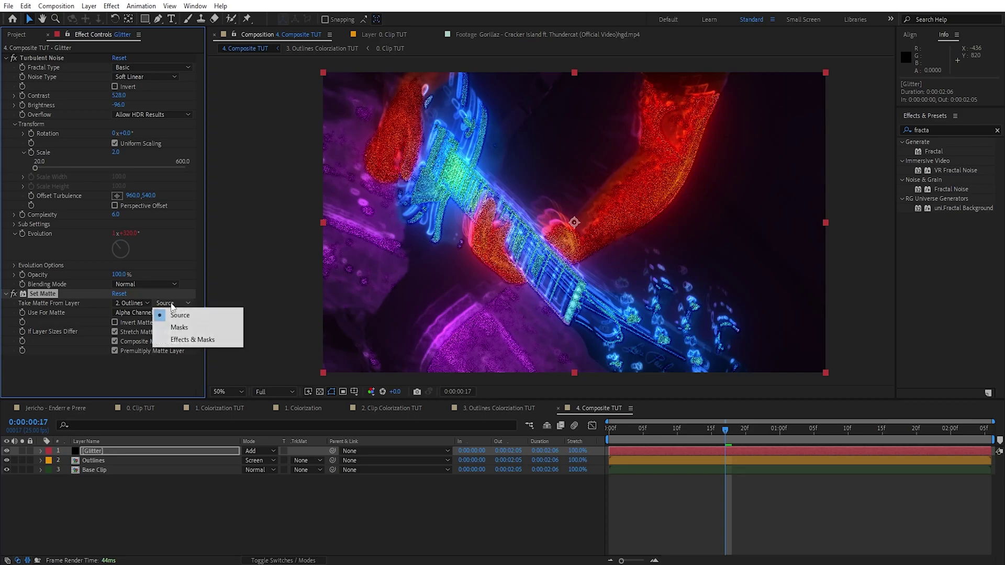
{"action": "left_click", "coordinate": [181, 338]}
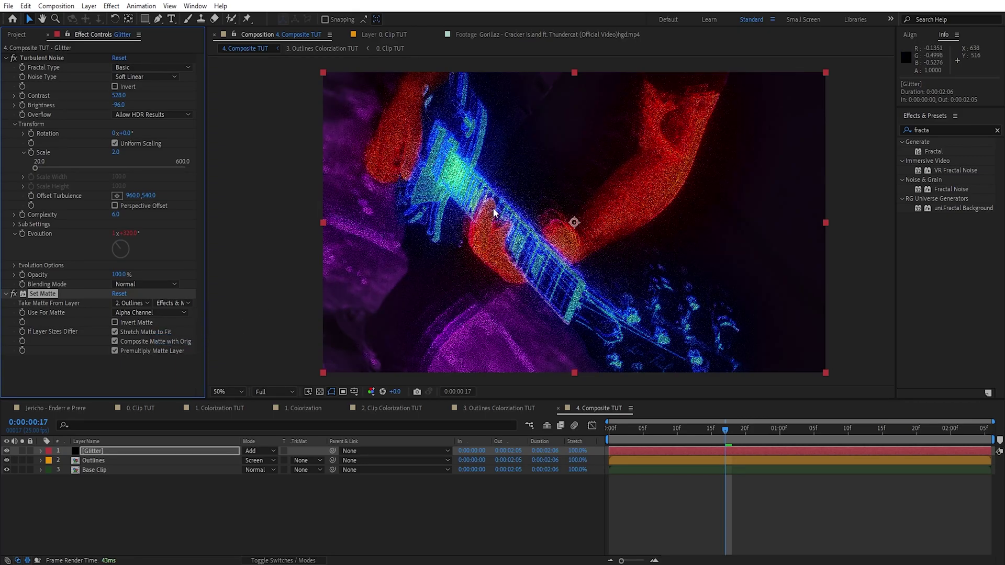
{"action": "left_click", "coordinate": [163, 313]}
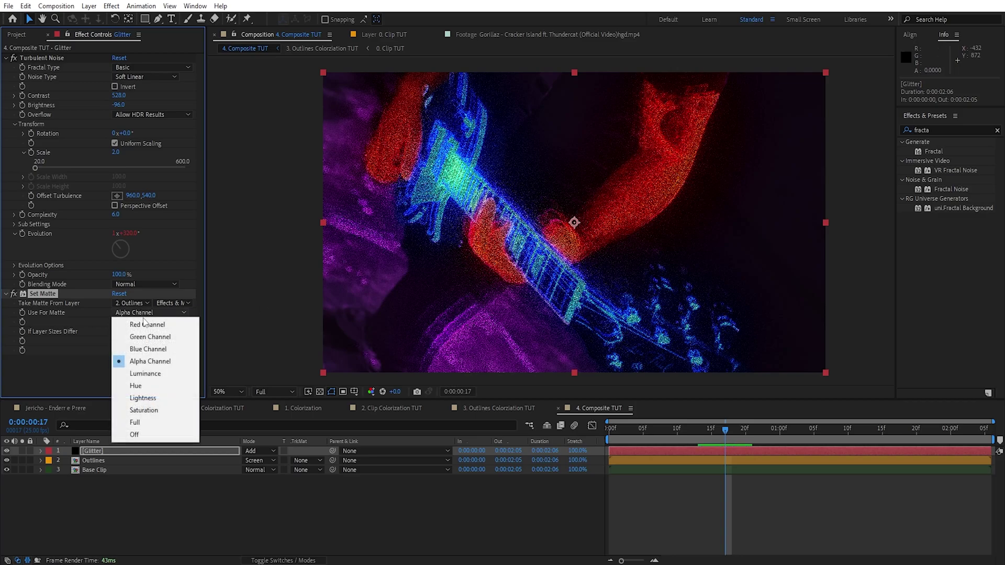
{"action": "left_click", "coordinate": [153, 374]}
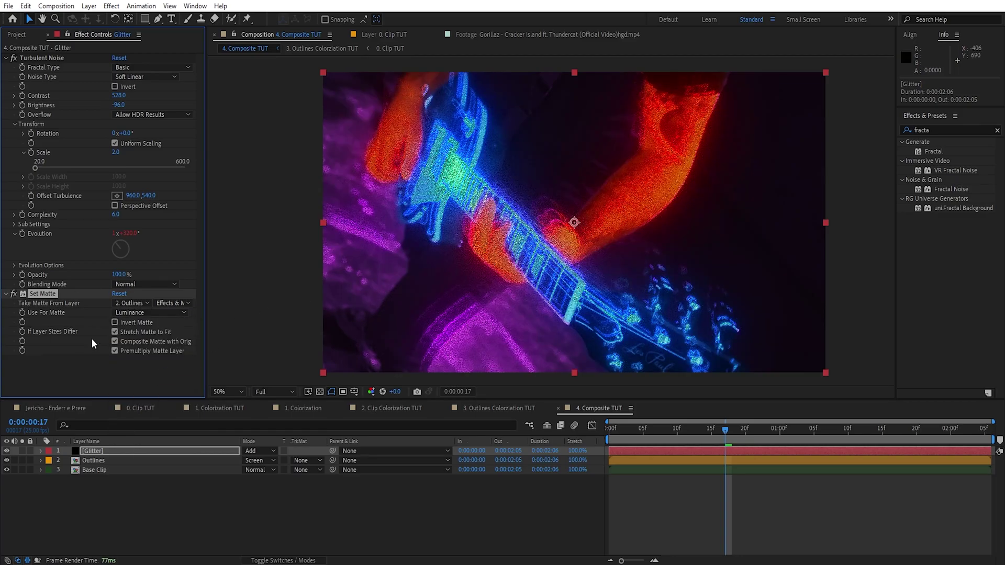
Step: Solo the Outlines and Glitter layers in turn to examine how the matte confines the specks to the outlines
{"action": "left_click", "coordinate": [22, 460]}
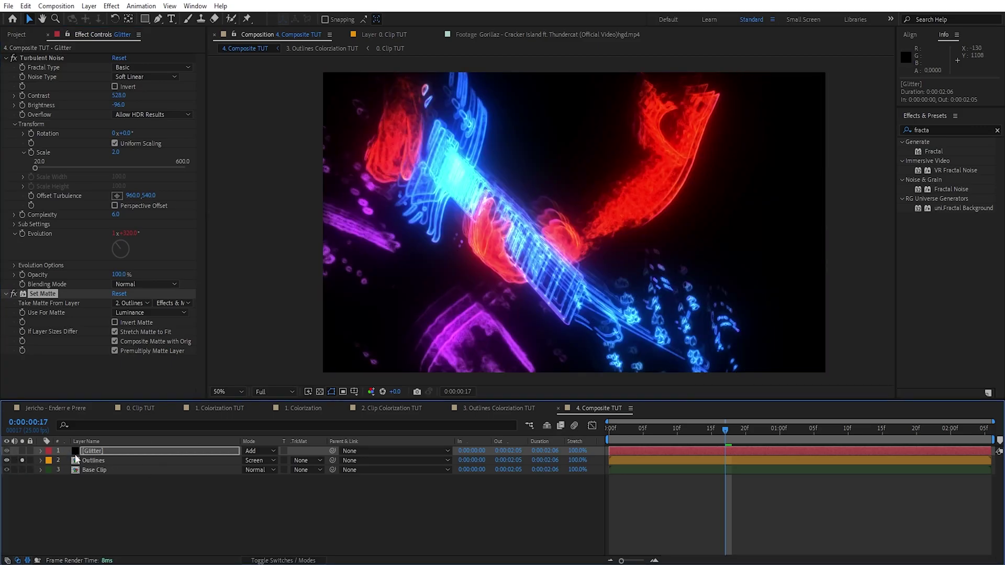
{"action": "left_click", "coordinate": [22, 460]}
{"action": "left_click", "coordinate": [22, 450]}
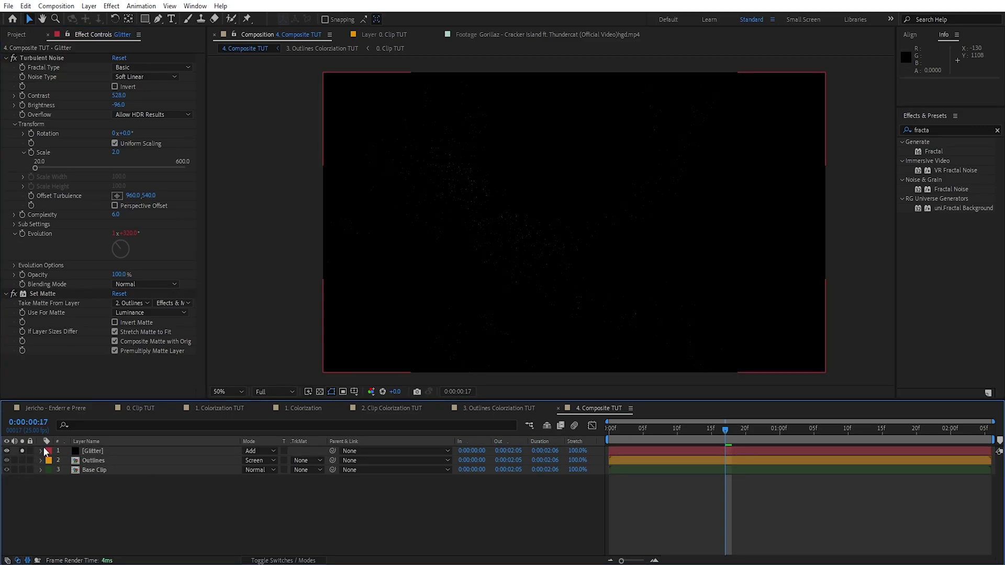
{"action": "scroll", "coordinate": [538, 277], "scroll_direction": "up", "scroll_amount": 2}
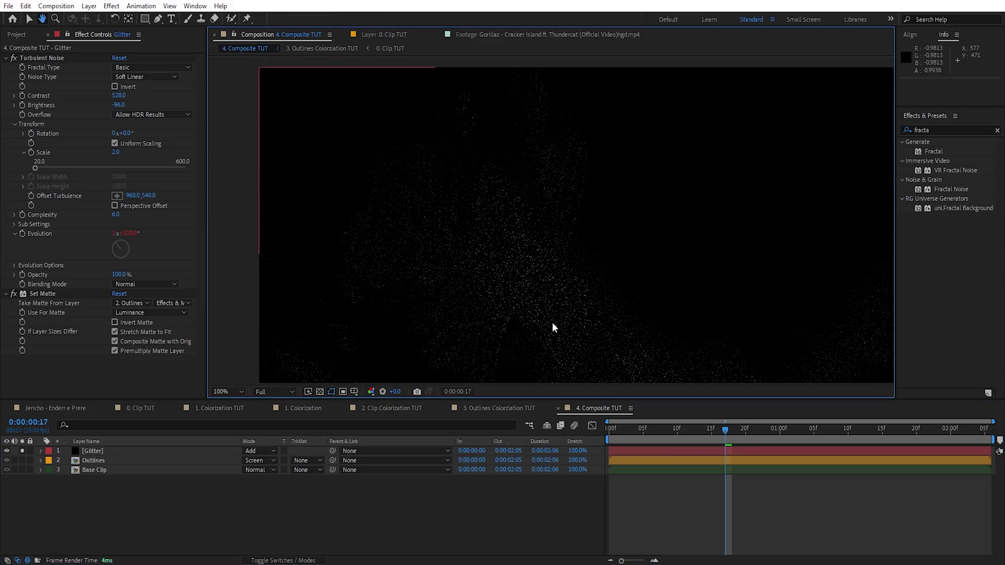
{"action": "left_click_drag", "start_coordinate": [403, 391], "coordinate": [453, 392]}
{"action": "scroll", "coordinate": [476, 316], "scroll_direction": "down", "scroll_amount": 2}
{"action": "left_click", "coordinate": [382, 391]}
{"action": "left_click", "coordinate": [14, 294]}
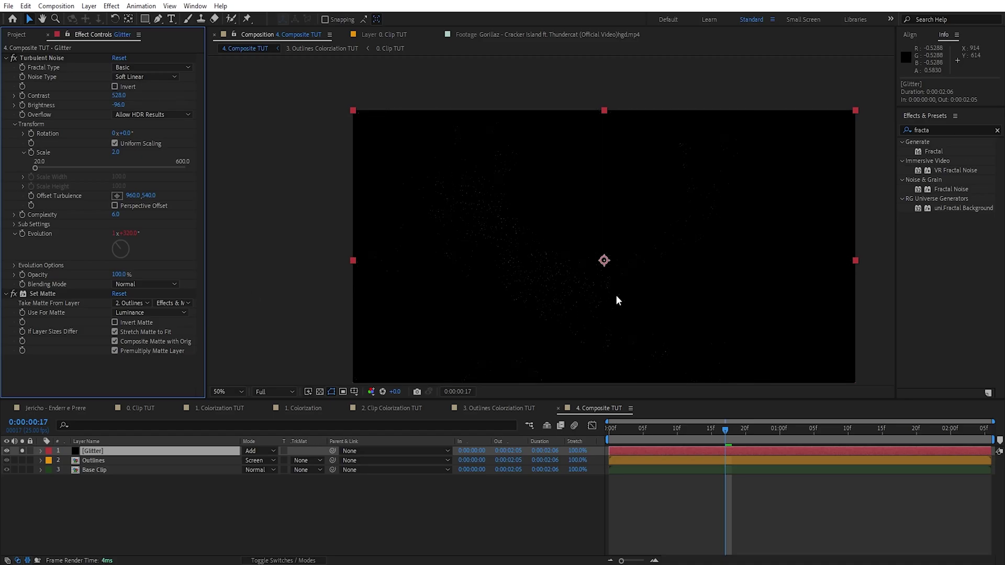
{"action": "left_click_drag", "start_coordinate": [593, 268], "coordinate": [578, 241]}
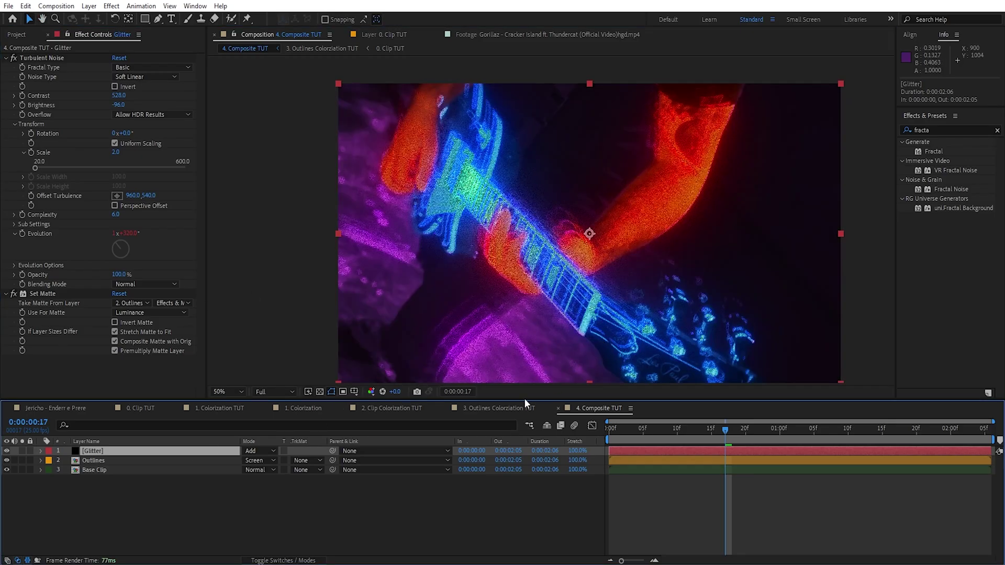
Step: Lower the Glitter layer's opacity to 23% and compare the image with the layer hidden and shown
{"action": "key", "text": "t"}
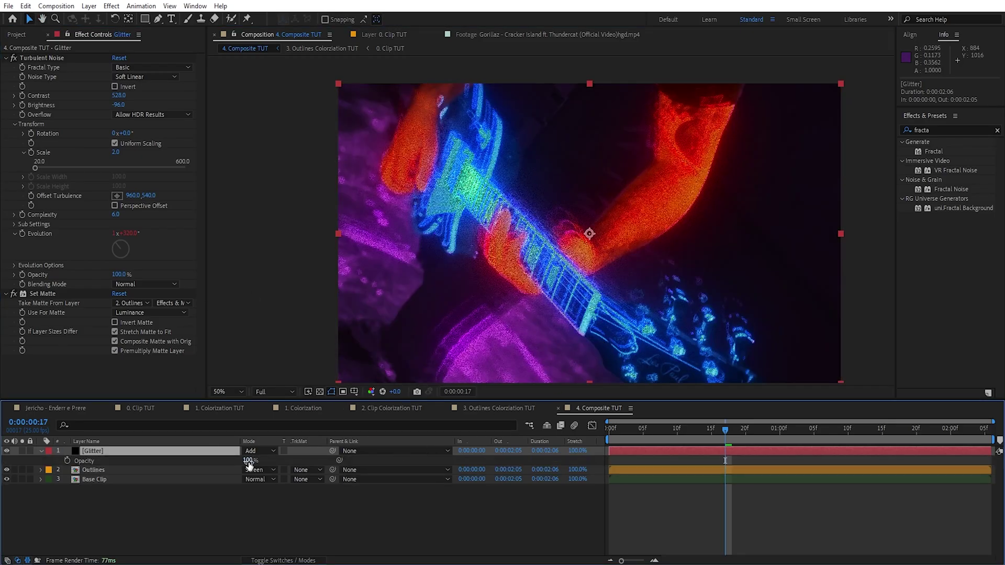
{"action": "left_click_drag", "start_coordinate": [249, 461], "coordinate": [225, 466]}
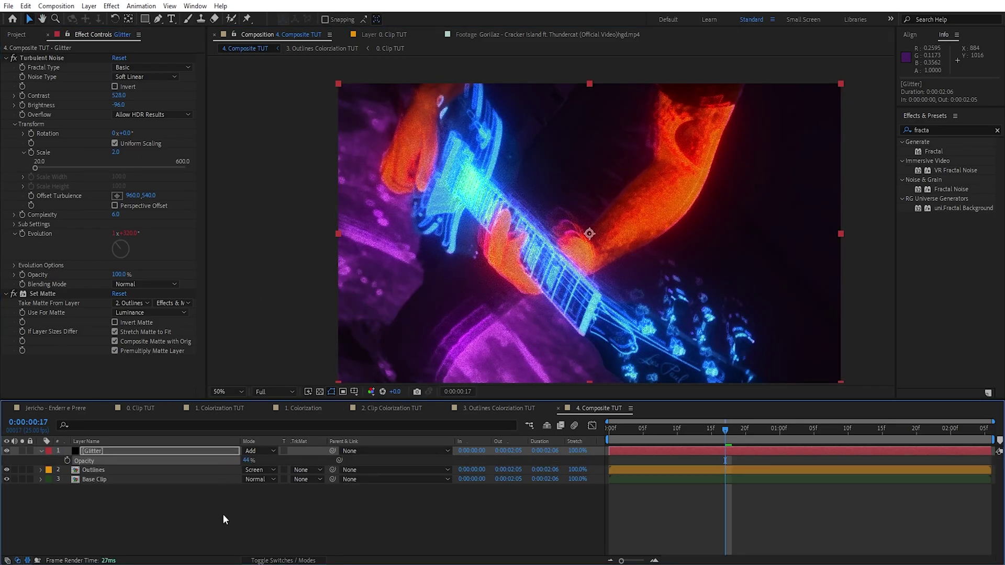
{"action": "key", "text": "slash"}
{"action": "left_click", "coordinate": [244, 518]}
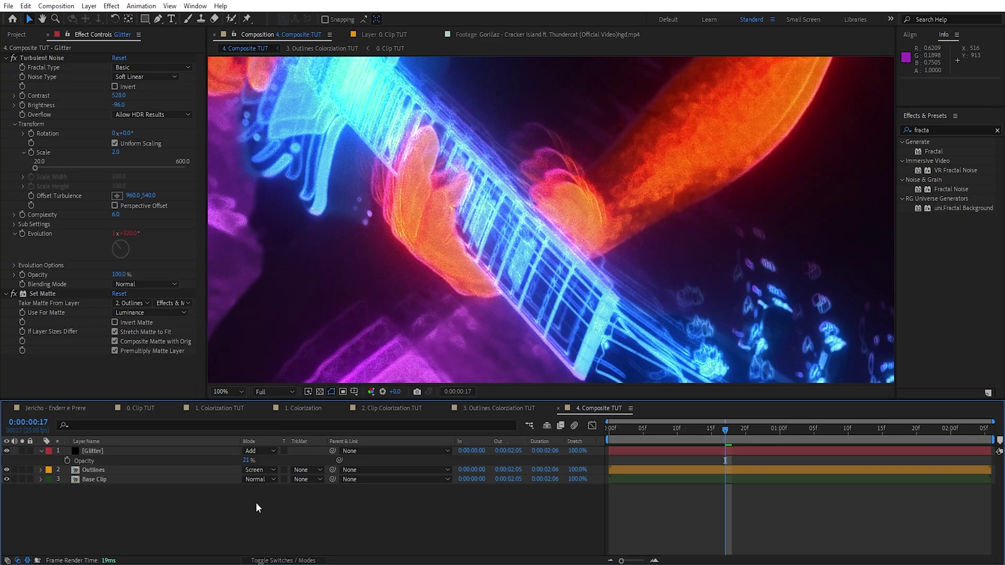
{"action": "left_click", "coordinate": [7, 452]}
{"action": "left_click", "coordinate": [6, 452]}
{"action": "left_click", "coordinate": [6, 452]}
{"action": "left_click", "coordinate": [6, 452]}
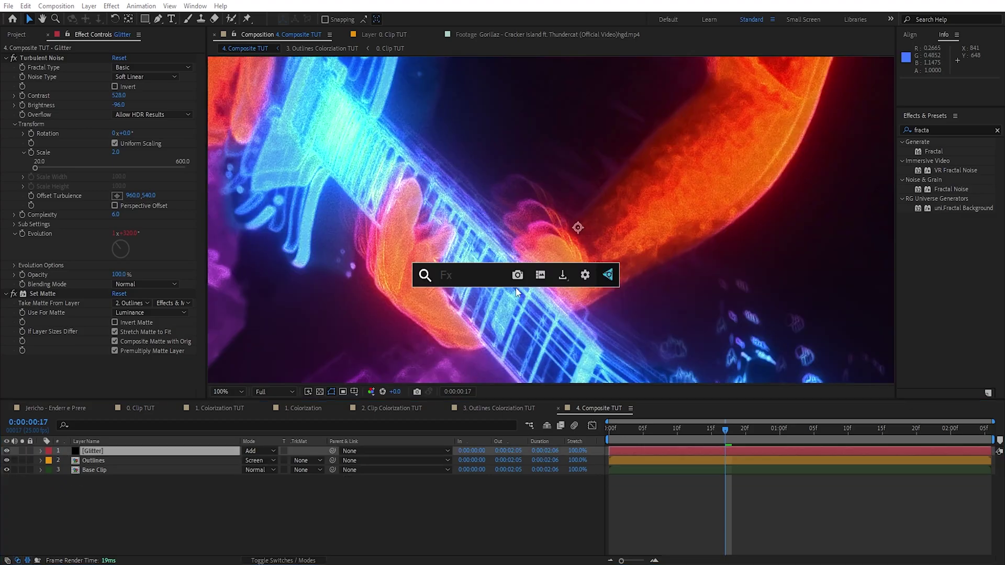
Step: Add a Glow effect to the Glitter layer with Glow Threshold 0%, Glow Radius 5 and Glow Intensity 0.5
{"action": "type", "text": "glow"}
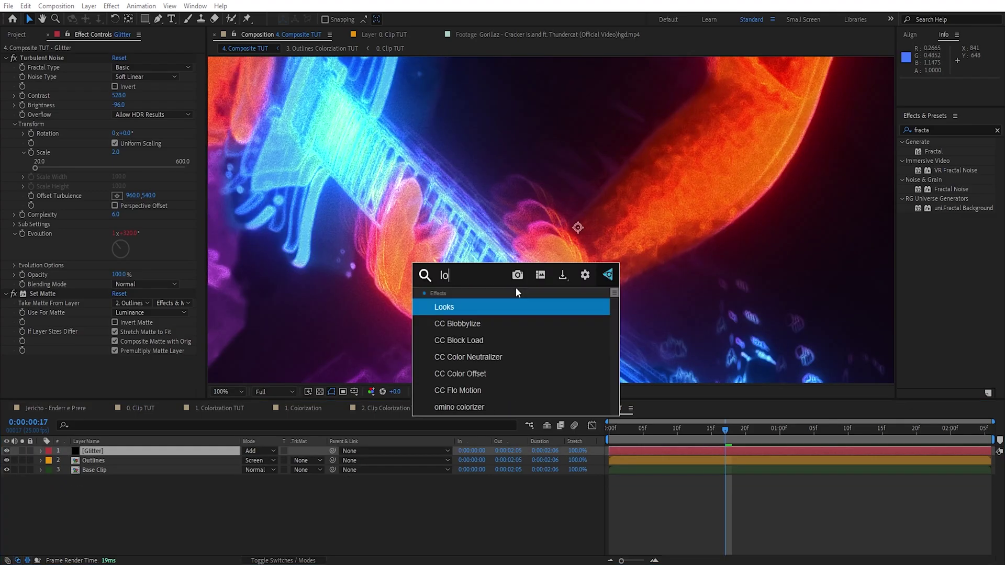
{"action": "key", "text": "Return"}
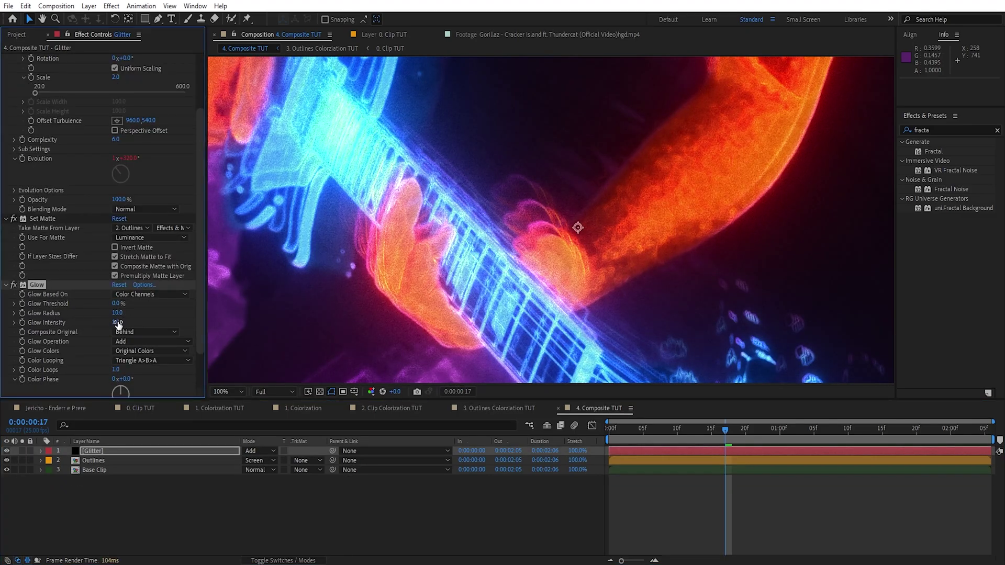
{"action": "left_click_drag", "start_coordinate": [117, 313], "coordinate": [24, 337]}
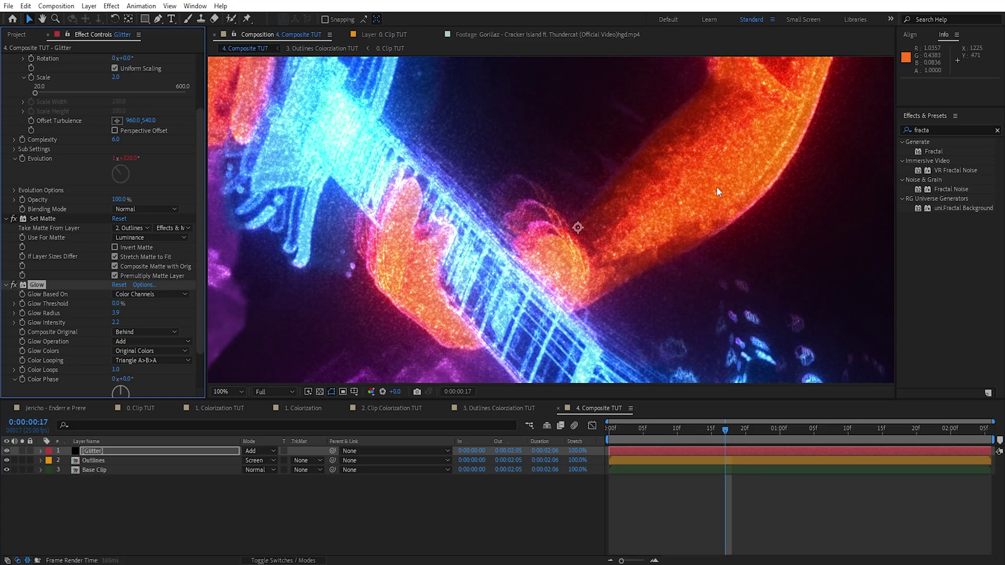
{"action": "left_click", "coordinate": [118, 323]}
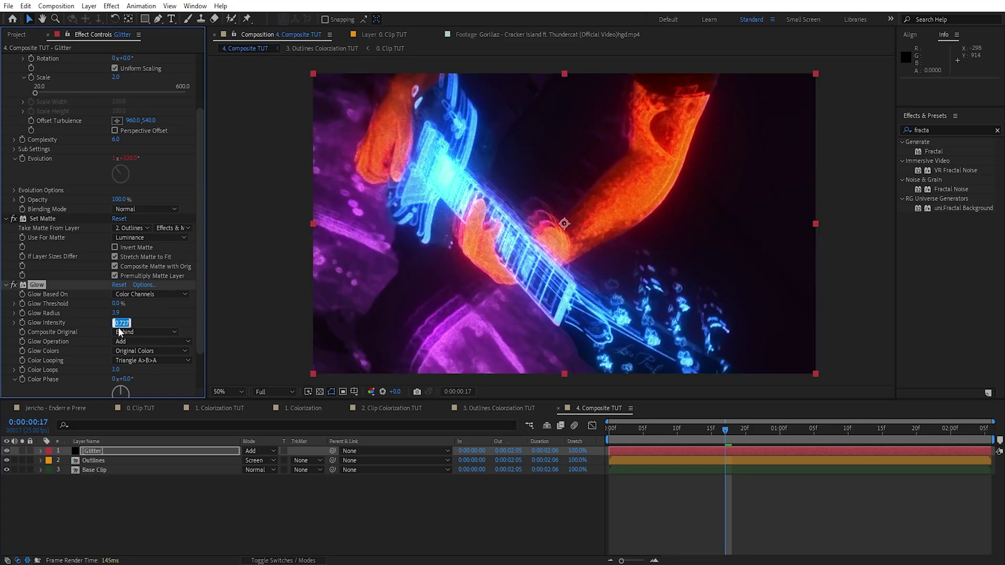
{"action": "type", "text": "0.5"}
{"action": "key", "text": "Return"}
{"action": "left_click", "coordinate": [138, 313]}
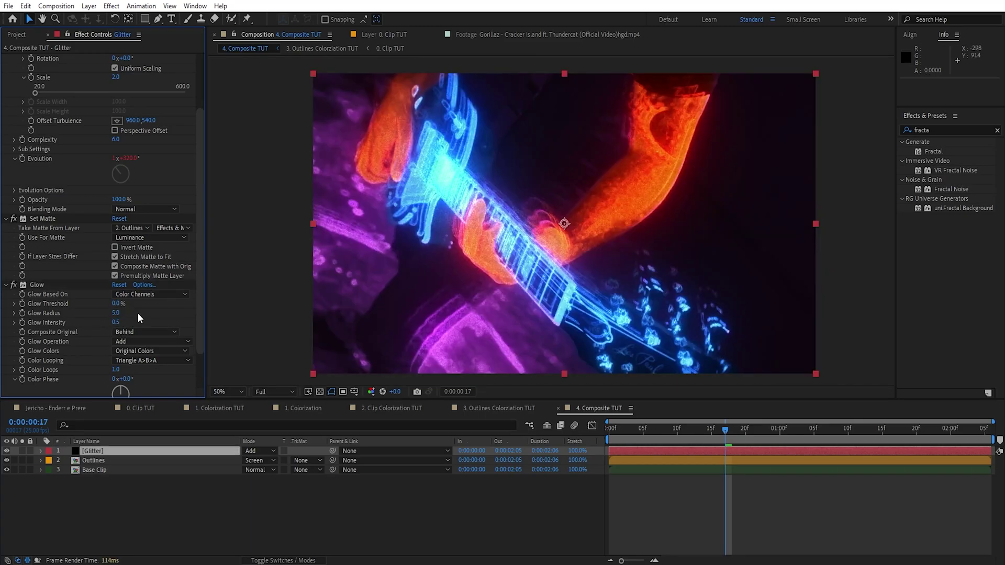
Step: Duplicate the Outlines layer and solo the copy
{"action": "left_click", "coordinate": [262, 497]}
{"action": "left_click", "coordinate": [90, 462]}
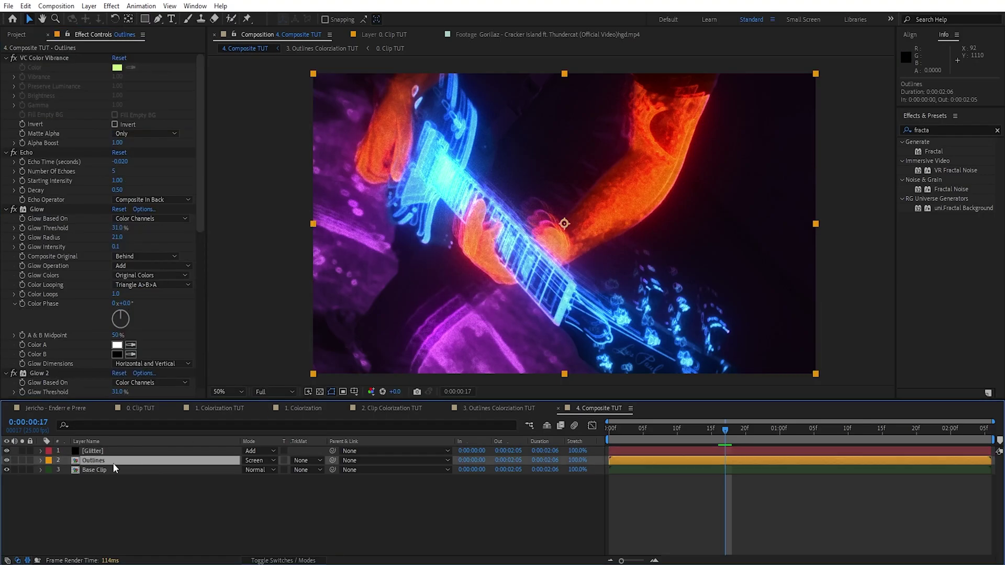
{"action": "key", "text": "ctrl+d"}
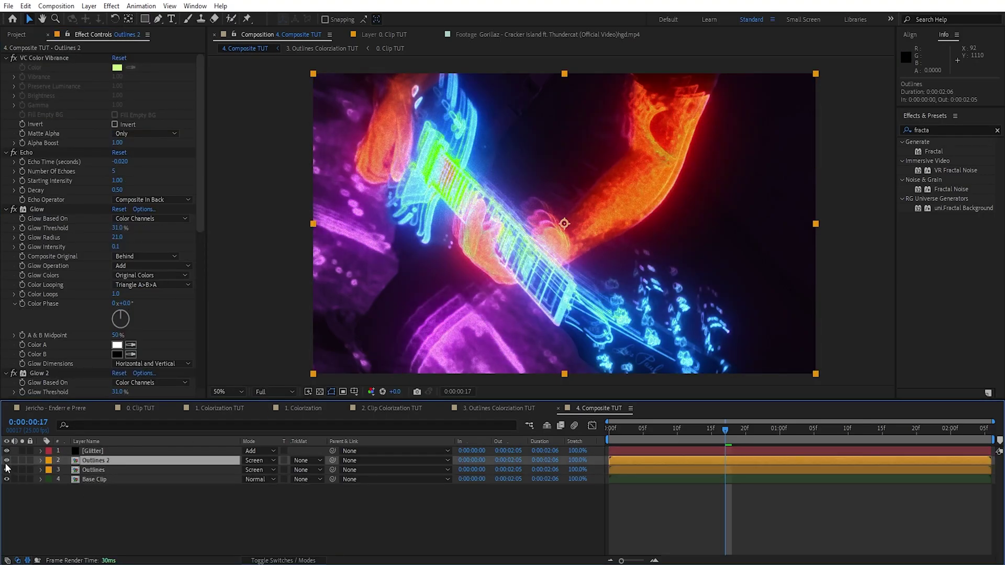
{"action": "left_click", "coordinate": [22, 460]}
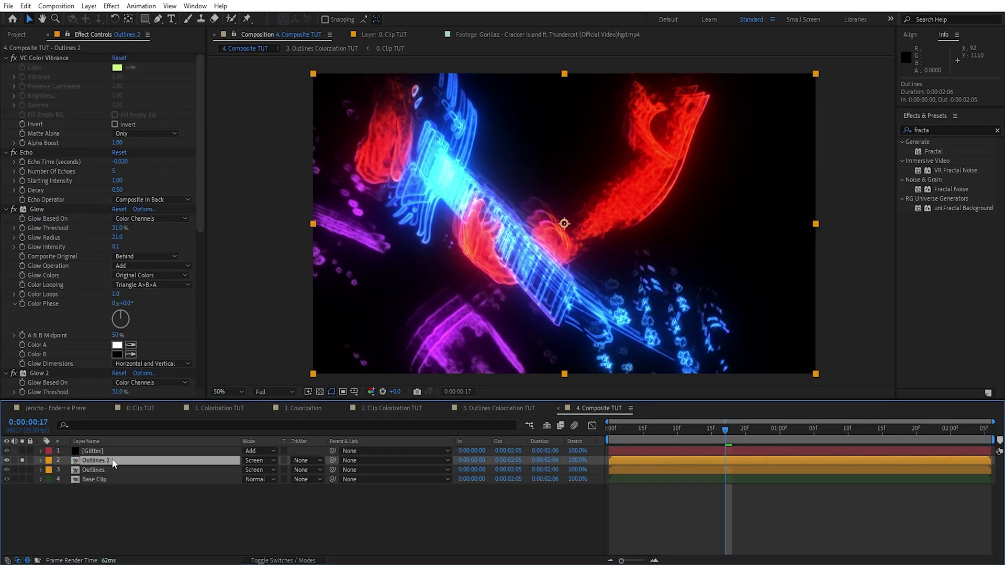
Step: Try deleting the whole stack of effects from the duplicated Outlines layer, and undo the deletion
{"action": "left_click", "coordinate": [33, 58]}
{"action": "scroll", "coordinate": [61, 274], "scroll_direction": "down", "scroll_amount": 8}
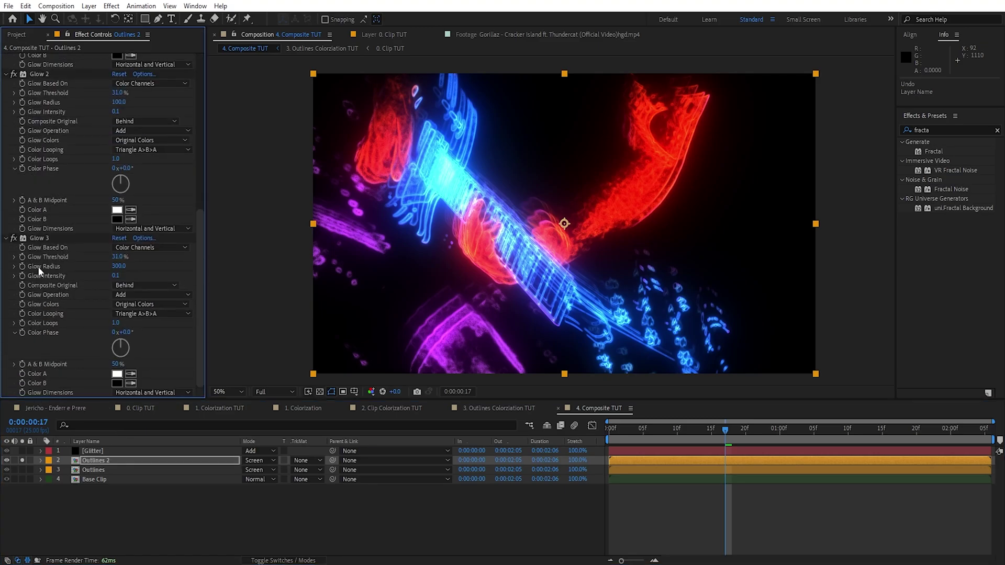
{"action": "left_click", "coordinate": [38, 242], "text": "shift"}
{"action": "key", "text": "Delete"}
{"action": "key", "text": "ctrl+z"}
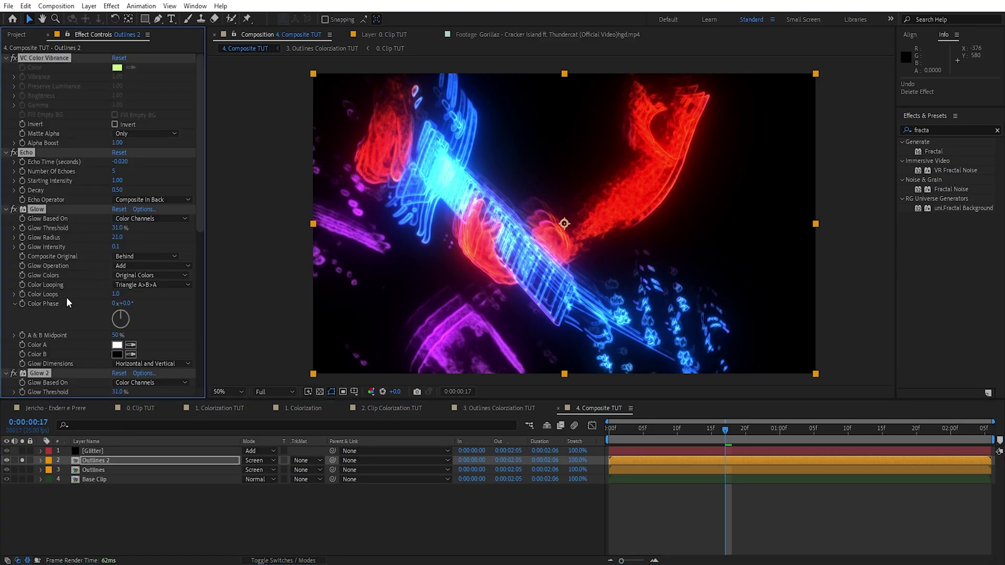
Step: Remove all effects from the duplicated Outlines layer and rename the layer Cross Blur
{"action": "left_click", "coordinate": [110, 462]}
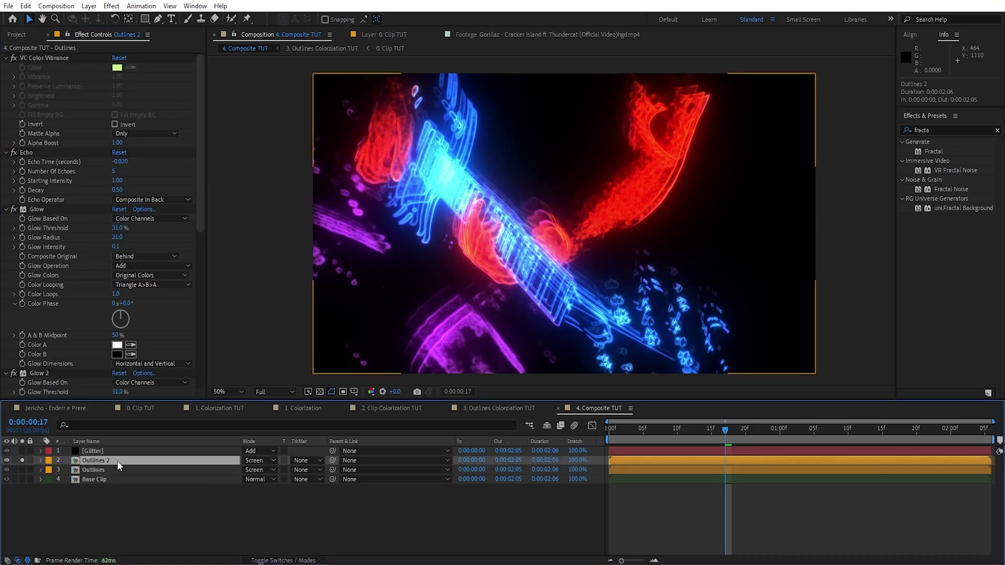
{"action": "key", "text": "ctrl+shift+e"}
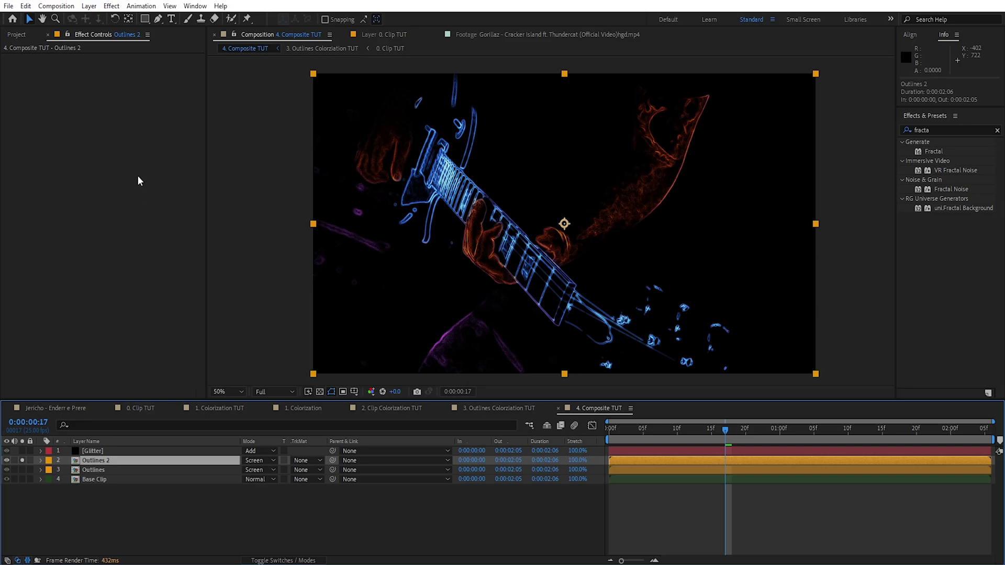
{"action": "key", "text": "Return"}
{"action": "type", "text": "Cross B"}
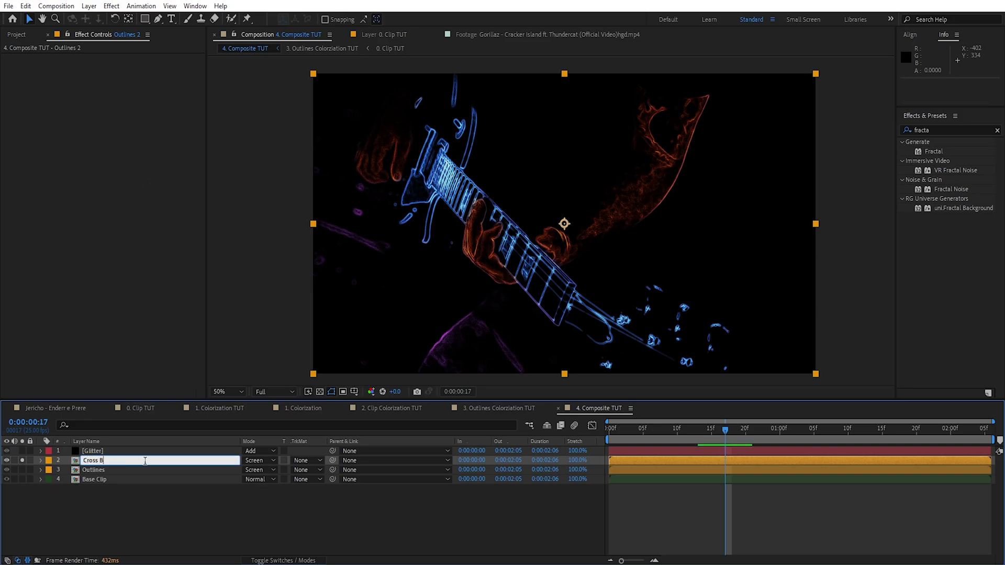
{"action": "type", "text": "lur"}
{"action": "key", "text": "Return"}
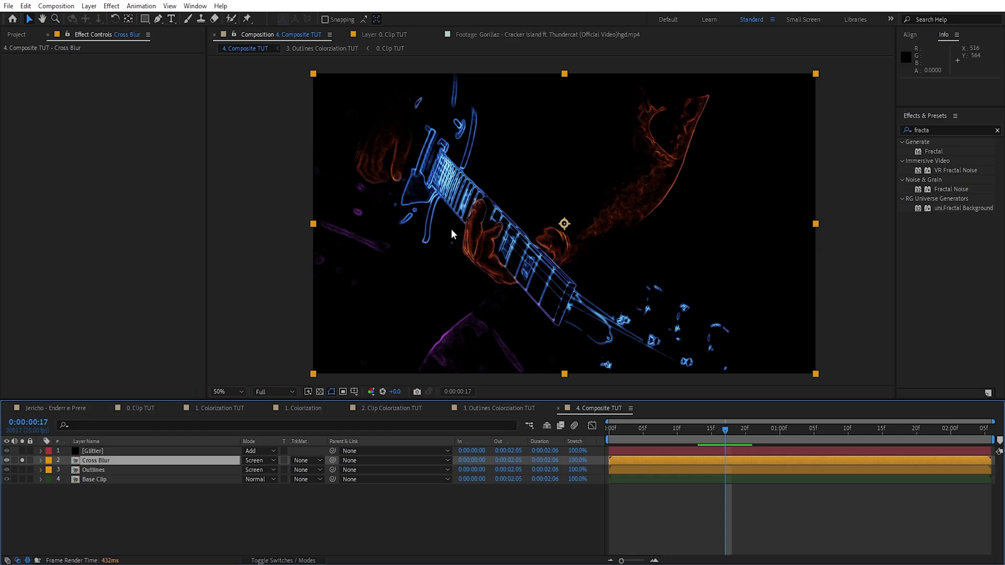
Step: Apply CC Cross Blur to the Cross Blur layer with Radius X and Radius Y both set to 100
{"action": "key", "text": "ctrl+space"}
{"action": "type", "text": "cc cr"}
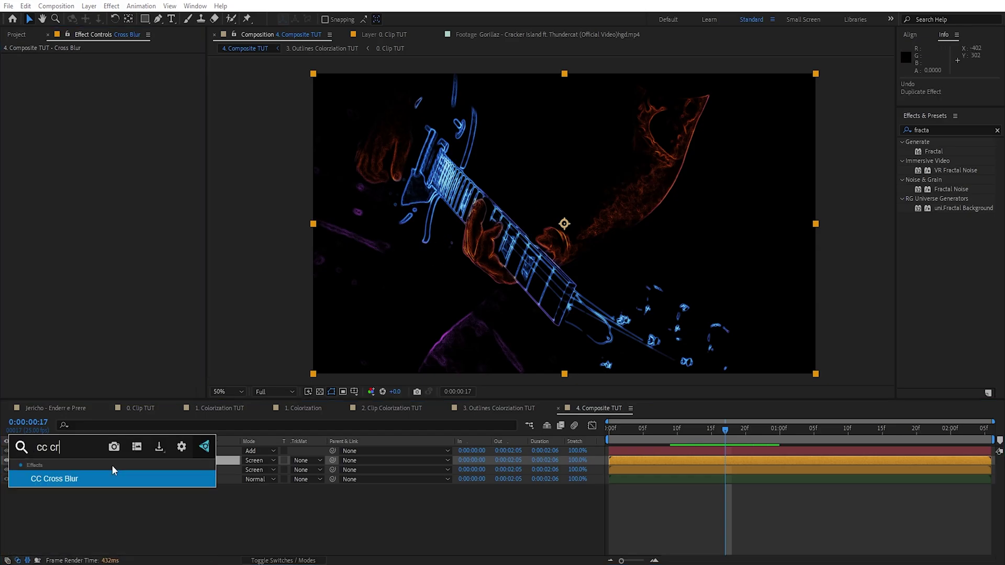
{"action": "key", "text": "Return"}
{"action": "left_click_drag", "start_coordinate": [116, 67], "coordinate": [163, 77]}
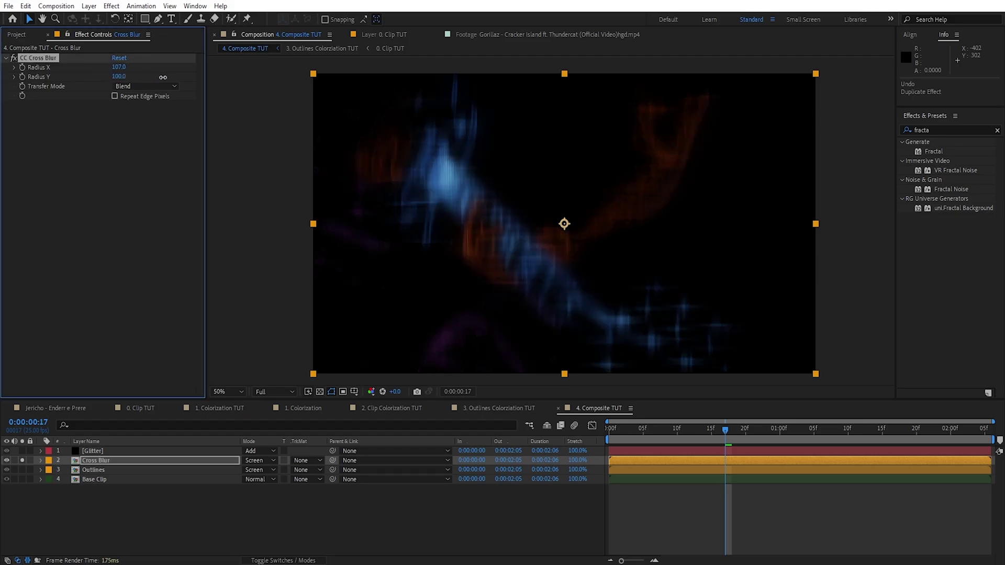
{"action": "left_click", "coordinate": [113, 69]}
{"action": "type", "text": "100"}
{"action": "key", "text": "Tab"}
{"action": "type", "text": "1"}
Step: Set the transfer mode of CC Cross Blur to Screen and enable Repeat Edge Pixels
{"action": "scroll", "coordinate": [378, 168], "scroll_direction": "up", "scroll_amount": 2}
{"action": "scroll", "coordinate": [378, 171], "scroll_direction": "down", "scroll_amount": 1}
{"action": "left_click_drag", "start_coordinate": [371, 178], "coordinate": [410, 158]}
{"action": "left_click", "coordinate": [121, 85]}
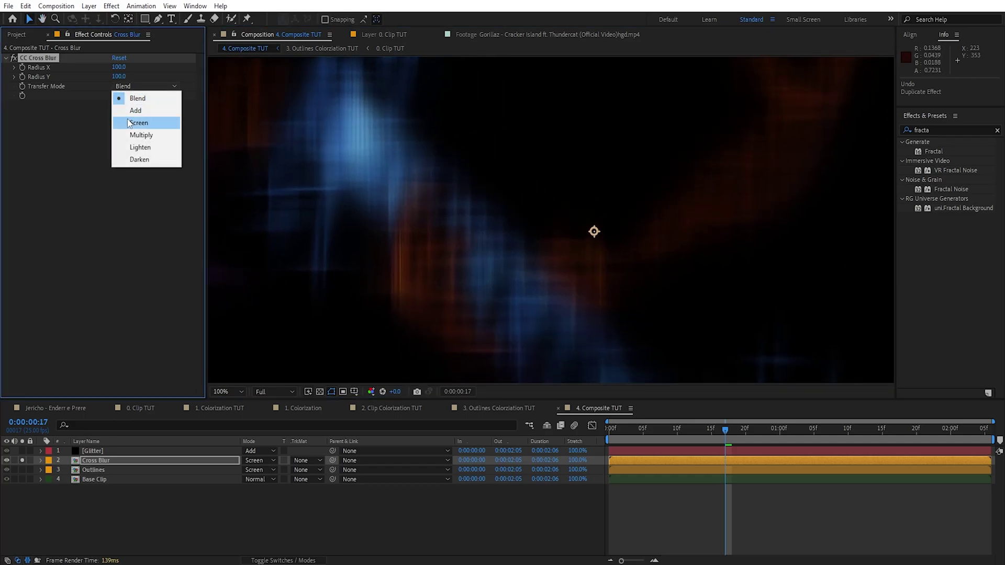
{"action": "left_click", "coordinate": [137, 122]}
{"action": "scroll", "coordinate": [489, 233], "scroll_direction": "down", "scroll_amount": 1}
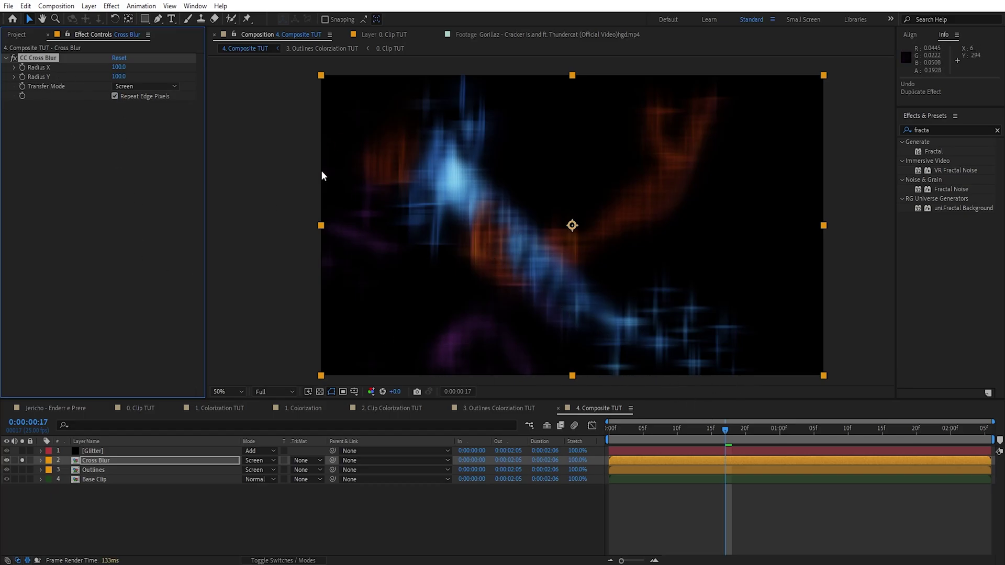
{"action": "left_click", "coordinate": [89, 218]}
Step: Unsolo the Cross Blur layer, set its blending mode to Lighten, and check its contribution to the composite
{"action": "left_click", "coordinate": [22, 460]}
{"action": "left_click", "coordinate": [228, 503]}
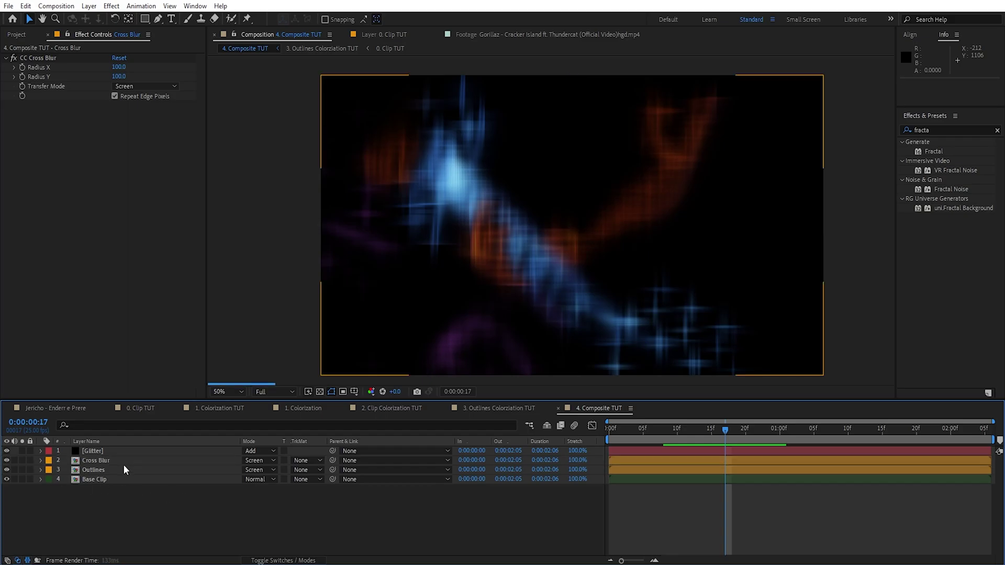
{"action": "left_click", "coordinate": [127, 461]}
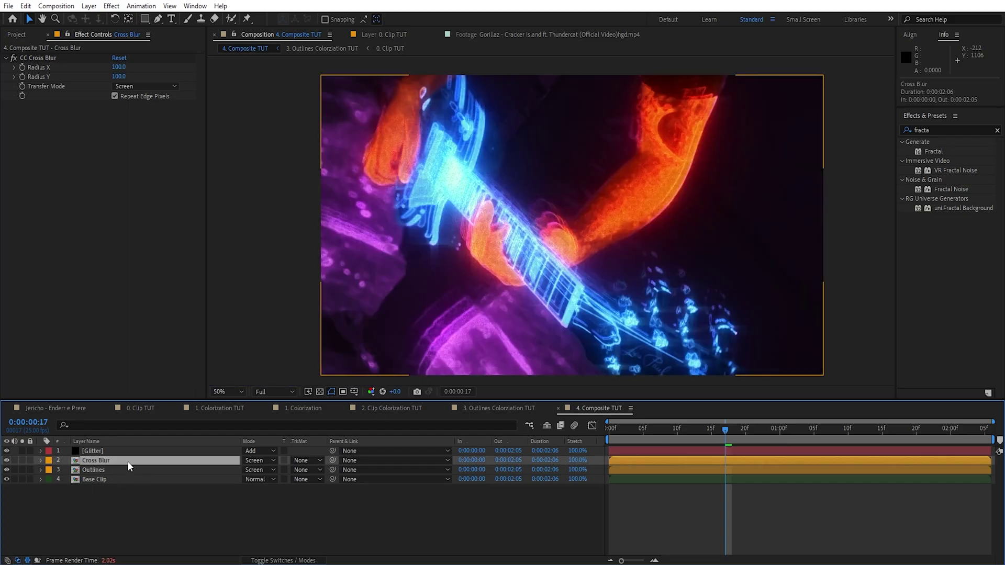
{"action": "left_click", "coordinate": [259, 460]}
{"action": "left_click", "coordinate": [316, 208]}
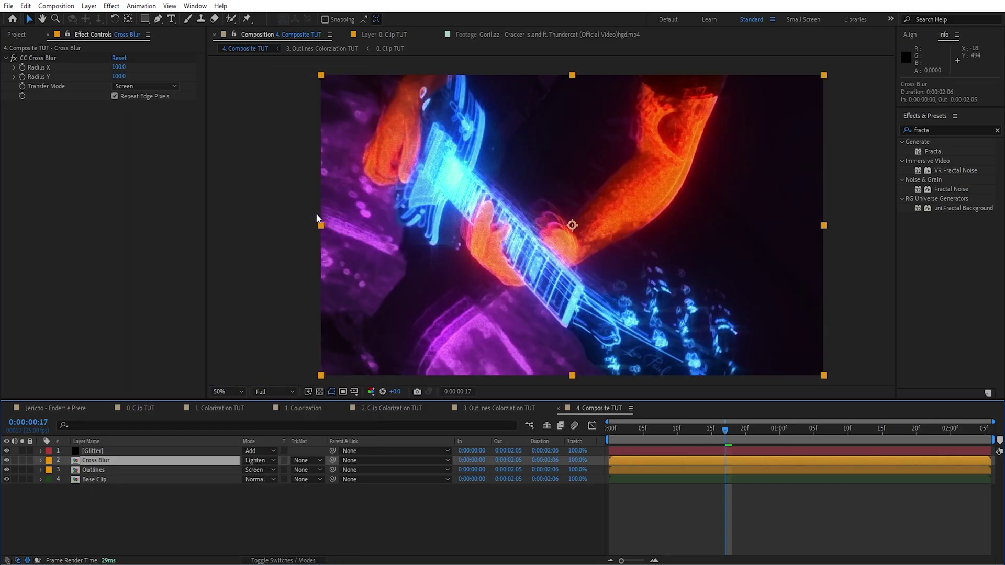
{"action": "scroll", "coordinate": [413, 203], "scroll_direction": "up", "scroll_amount": 1}
{"action": "left_click_drag", "start_coordinate": [562, 249], "coordinate": [502, 234]}
{"action": "key", "text": "v"}
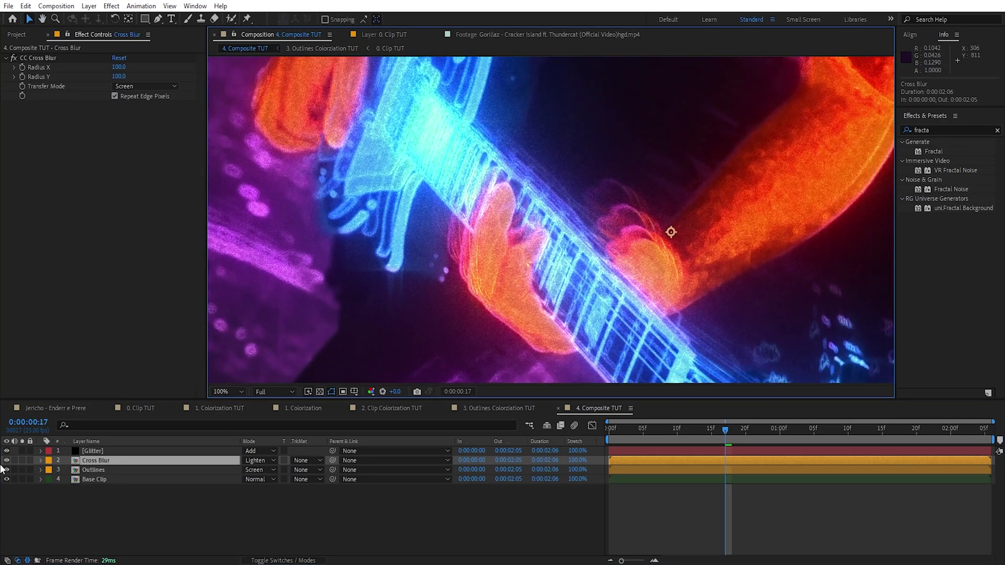
{"action": "left_click", "coordinate": [6, 460]}
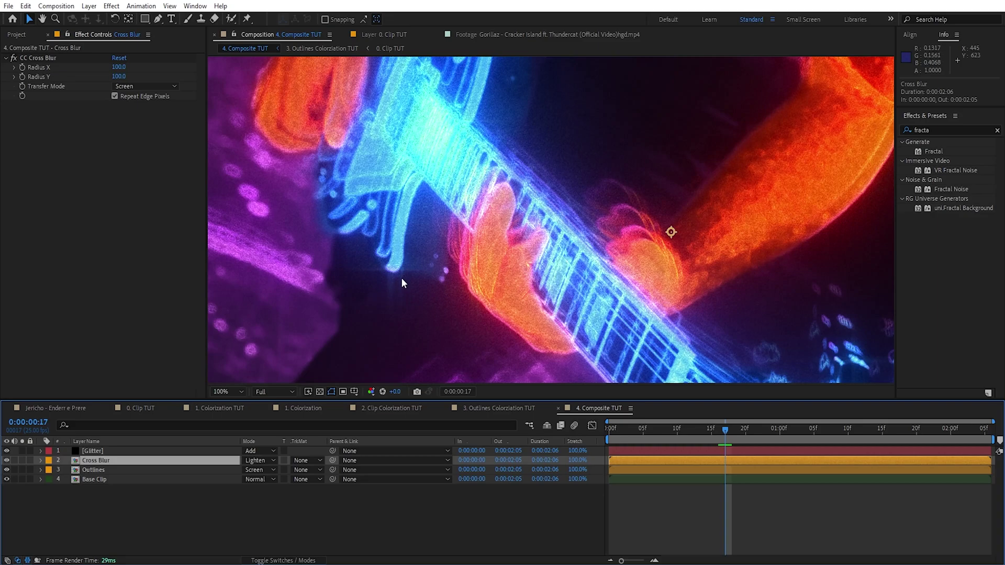
Step: Add a Transform effect to the Cross Blur layer and place it above CC Cross Blur
{"action": "key", "text": "ctrl+space"}
{"action": "type", "text": "tran"}
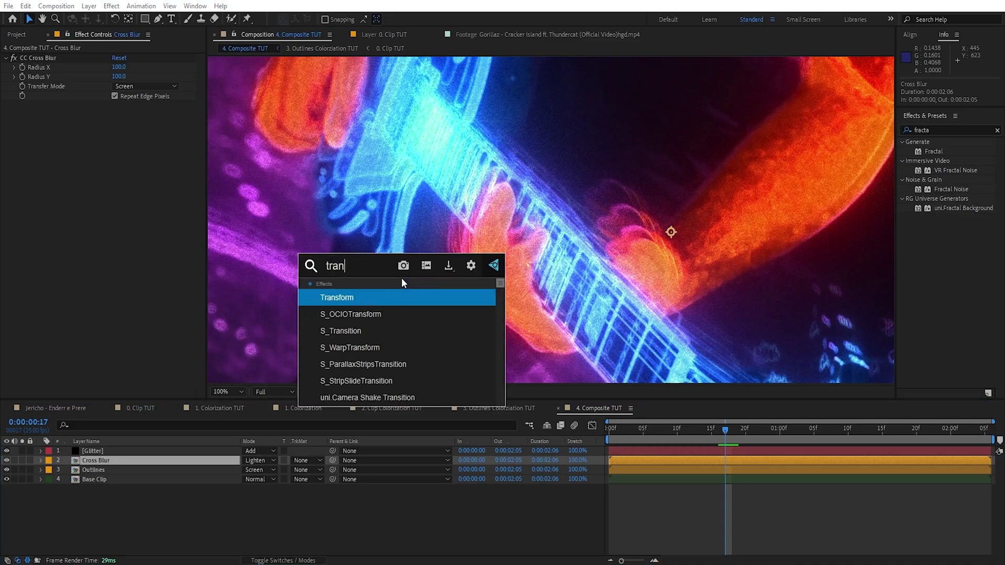
{"action": "key", "text": "Return"}
{"action": "left_click_drag", "start_coordinate": [43, 105], "coordinate": [47, 56]}
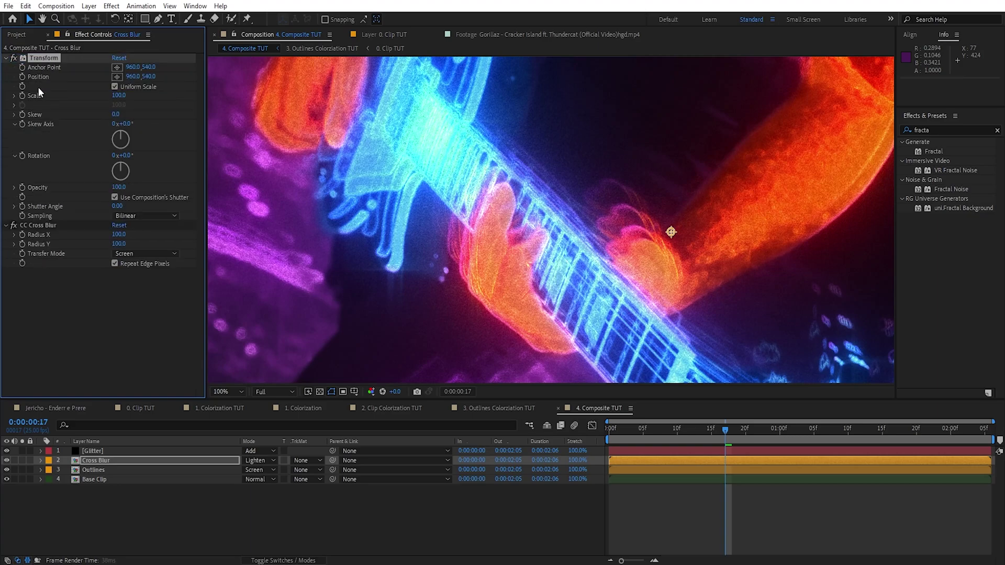
Step: Solo the Cross Blur layer and set its Transform effect's rotation to 45°
{"action": "left_click", "coordinate": [22, 461]}
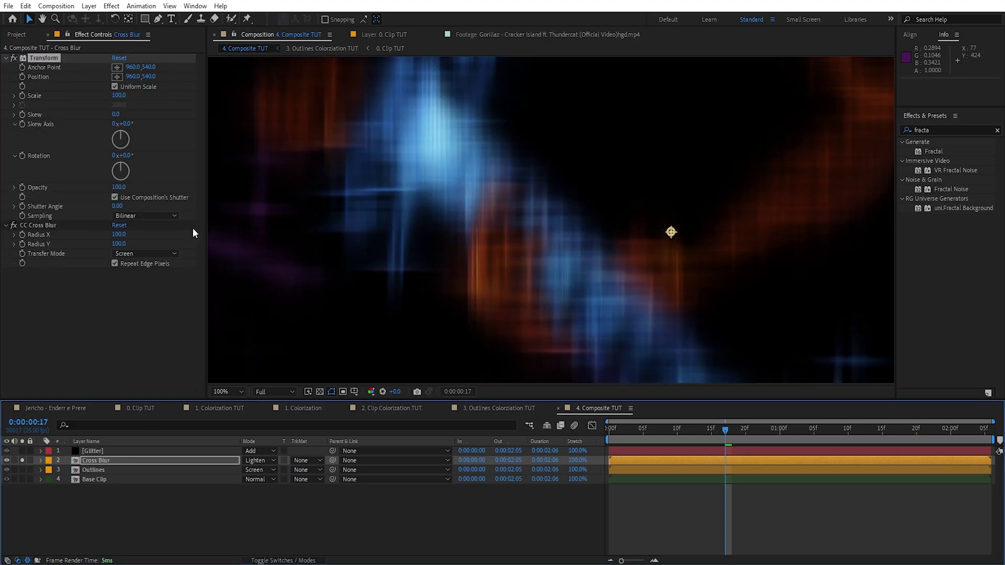
{"action": "scroll", "coordinate": [220, 209], "scroll_direction": "down", "scroll_amount": 1}
{"action": "left_click", "coordinate": [125, 156]}
{"action": "type", "text": "45"}
{"action": "left_click", "coordinate": [158, 164]}
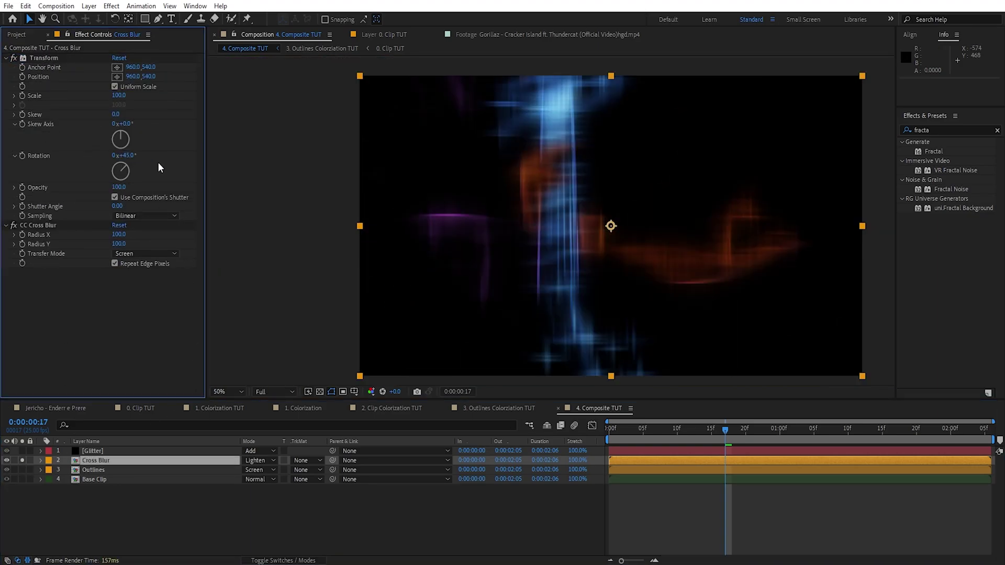
Step: Duplicate the Transform effect and place the copy below CC Cross Blur
{"action": "left_click", "coordinate": [67, 59]}
{"action": "key", "text": "ctrl+d"}
{"action": "scroll", "coordinate": [54, 207], "scroll_direction": "down", "scroll_amount": 2}
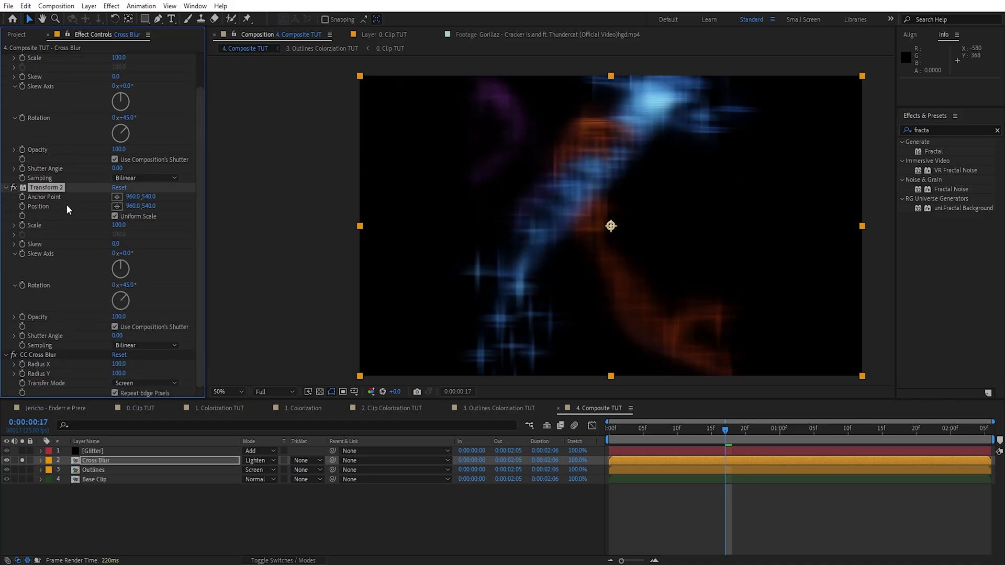
{"action": "left_click_drag", "start_coordinate": [48, 188], "coordinate": [62, 384]}
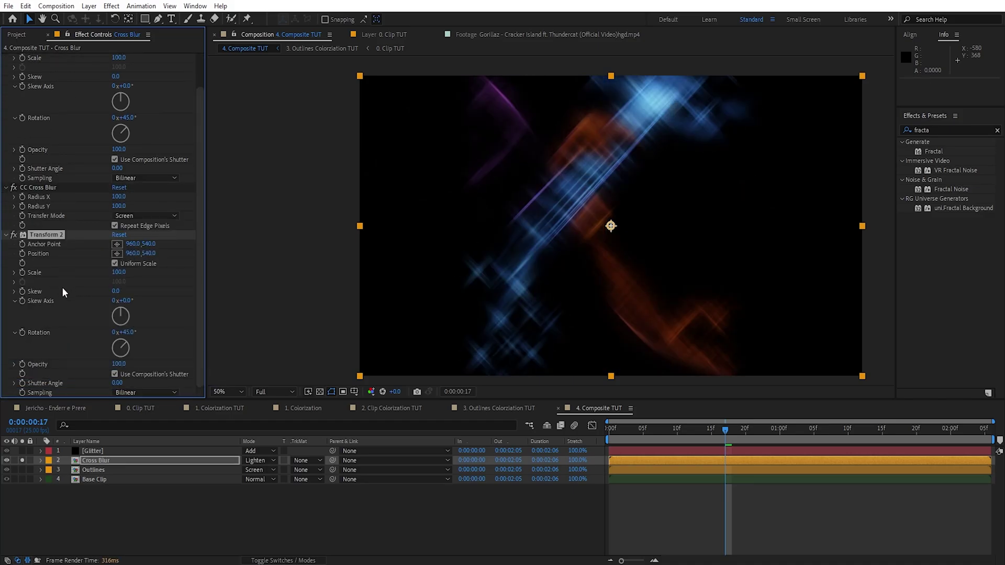
Step: Set the rotation of the second Transform effect to -45° to counter the first rotation
{"action": "left_click", "coordinate": [126, 333]}
{"action": "type", "text": "-45"}
{"action": "key", "text": "Return"}
{"action": "scroll", "coordinate": [24, 178], "scroll_direction": "up", "scroll_amount": 2}
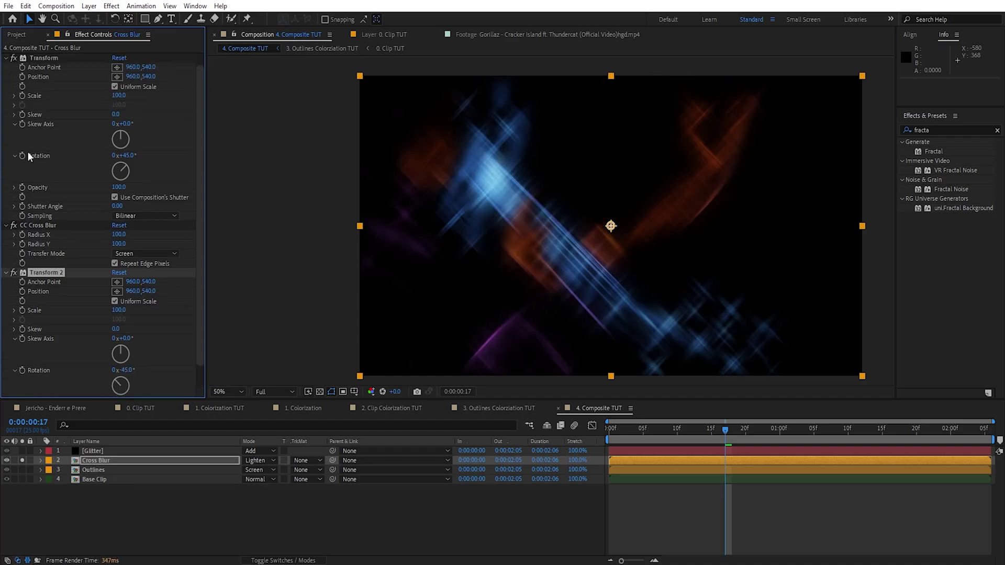
Step: Toggle the two Transform effects and CC Cross Blur in turn to examine how each stage changes the layer
{"action": "left_click", "coordinate": [5, 59]}
{"action": "left_click_drag", "start_coordinate": [13, 58], "coordinate": [14, 115]}
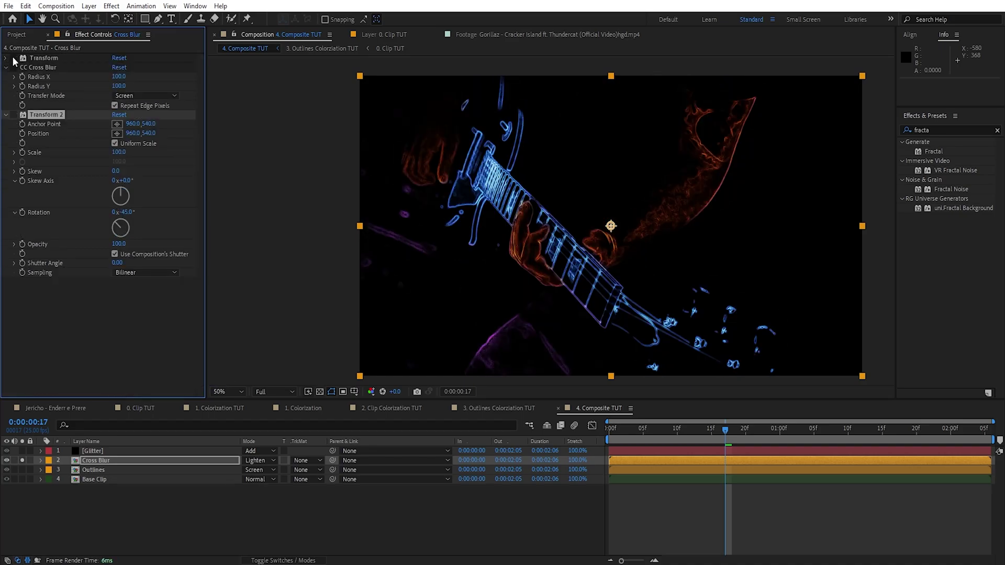
{"action": "left_click", "coordinate": [13, 59]}
{"action": "left_click", "coordinate": [14, 67]}
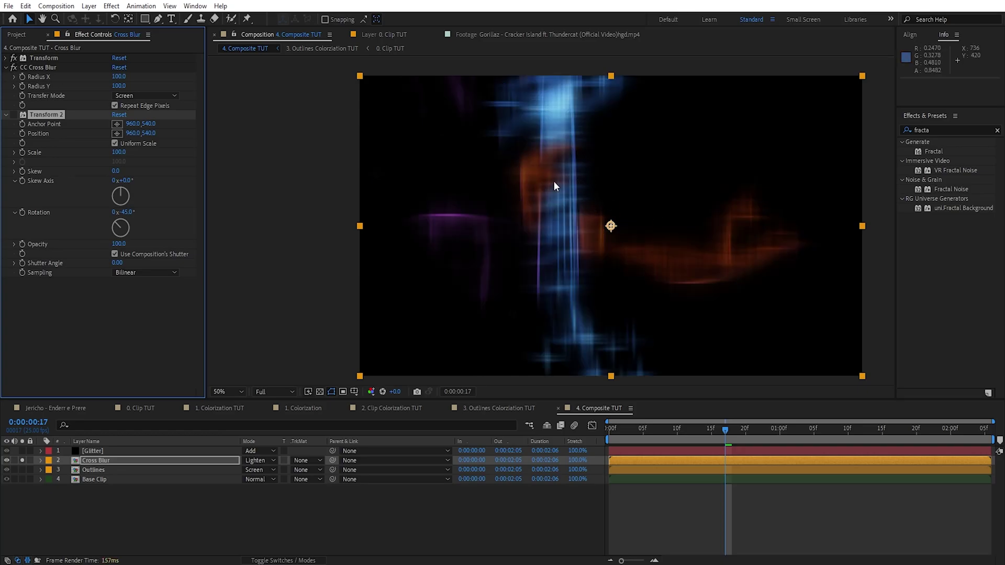
{"action": "left_click", "coordinate": [13, 114]}
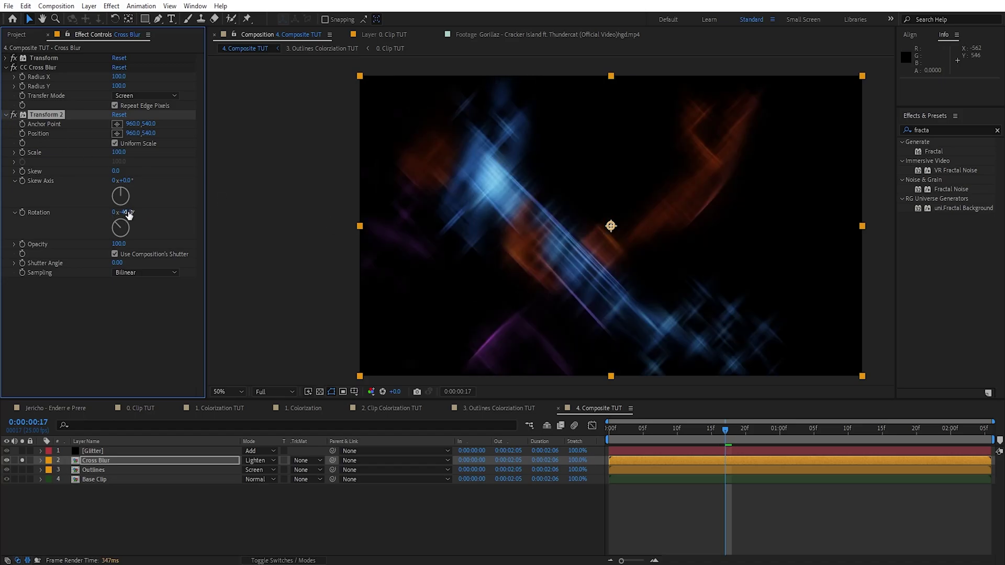
{"action": "left_click", "coordinate": [13, 59]}
{"action": "left_click", "coordinate": [14, 58]}
{"action": "left_click", "coordinate": [5, 58]}
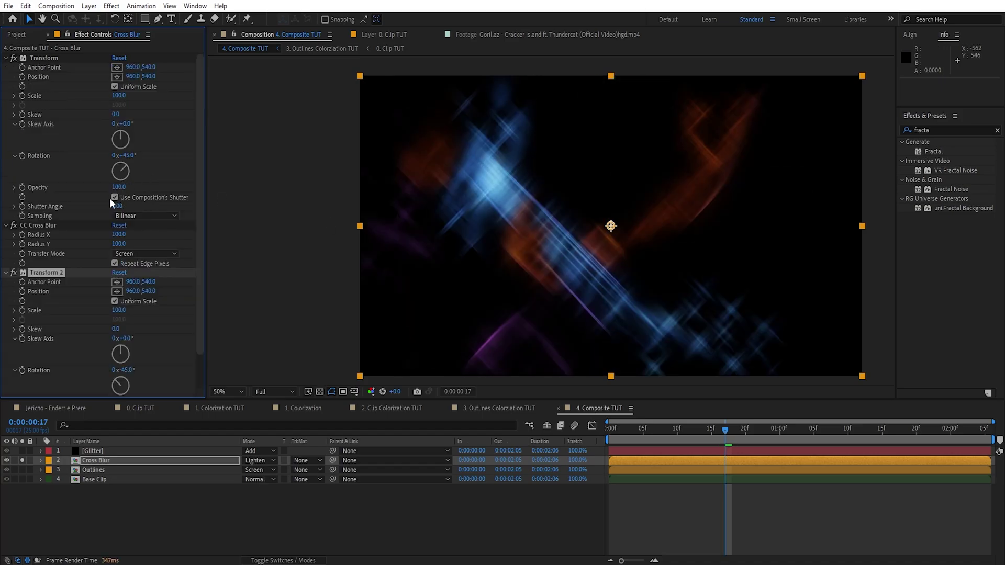
{"action": "left_click", "coordinate": [5, 58]}
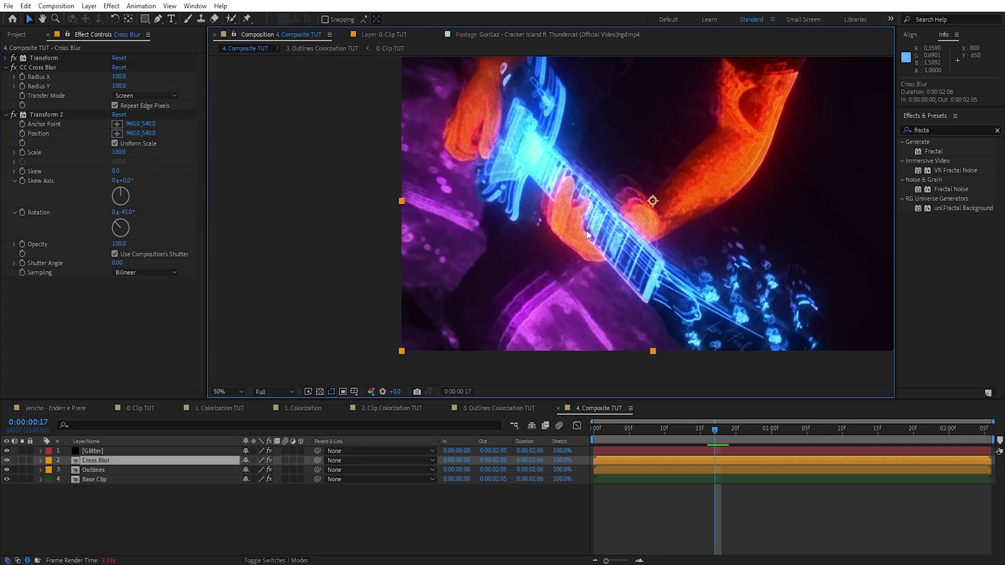
Step: Apply Exposure to the Cross Blur layer with exposure at 1.83 and gamma correction at 0.55
{"action": "scroll", "coordinate": [461, 213], "scroll_direction": "up", "scroll_amount": 2}
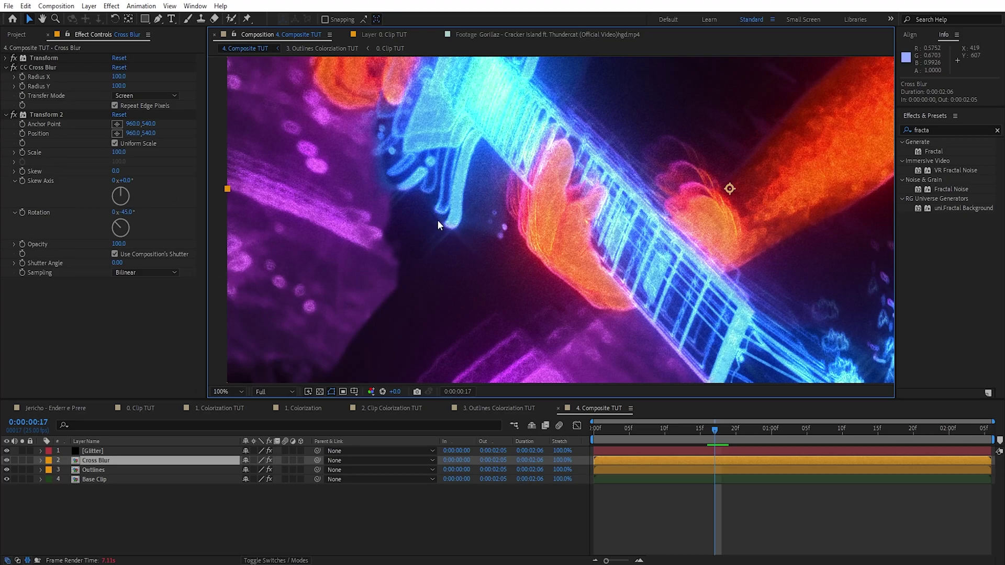
{"action": "key", "text": "ctrl+space"}
{"action": "type", "text": "exp"}
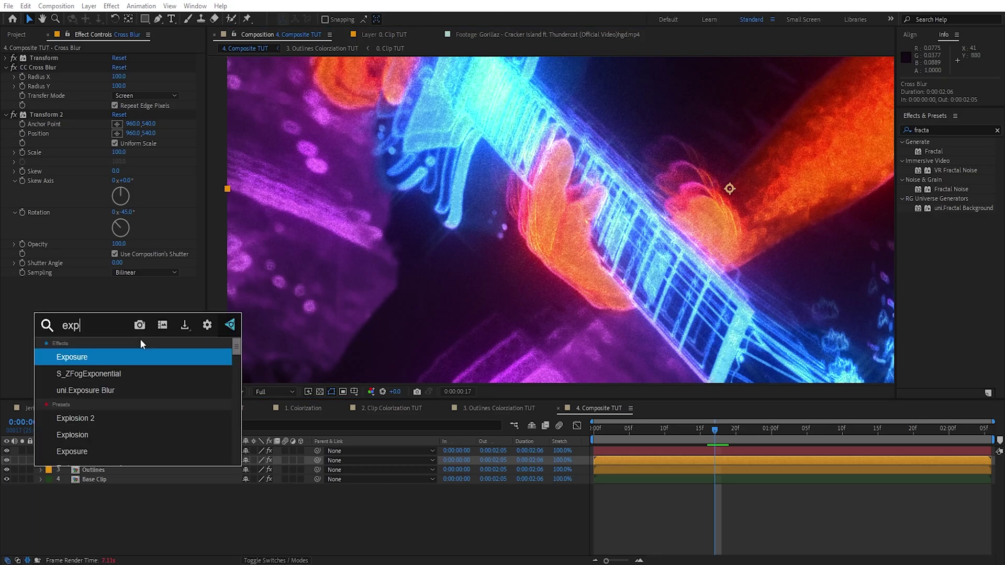
{"action": "key", "text": "Return"}
{"action": "left_click_drag", "start_coordinate": [116, 310], "coordinate": [214, 311]}
{"action": "left_click_drag", "start_coordinate": [116, 329], "coordinate": [87, 336]}
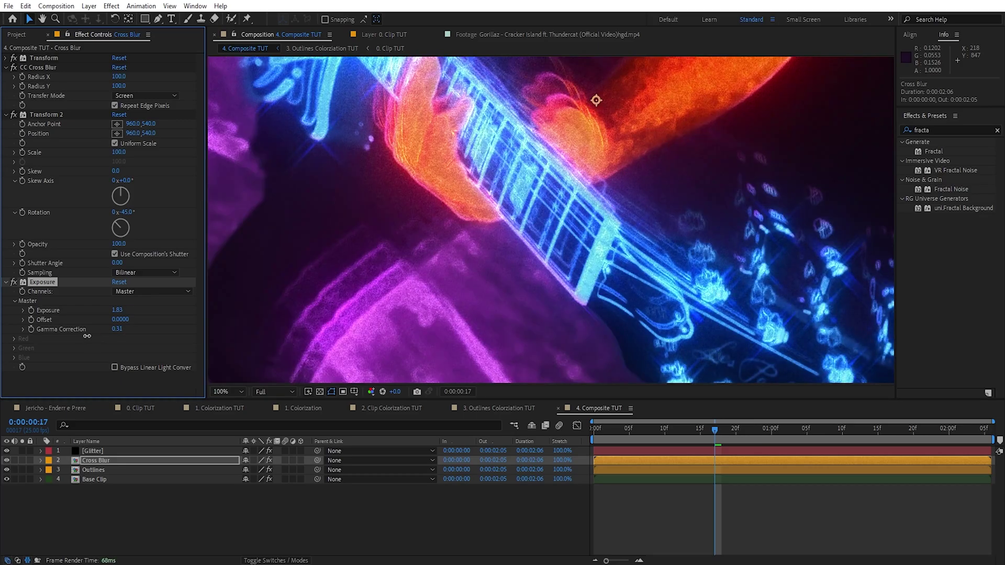
{"action": "left_click_drag", "start_coordinate": [609, 308], "coordinate": [616, 334]}
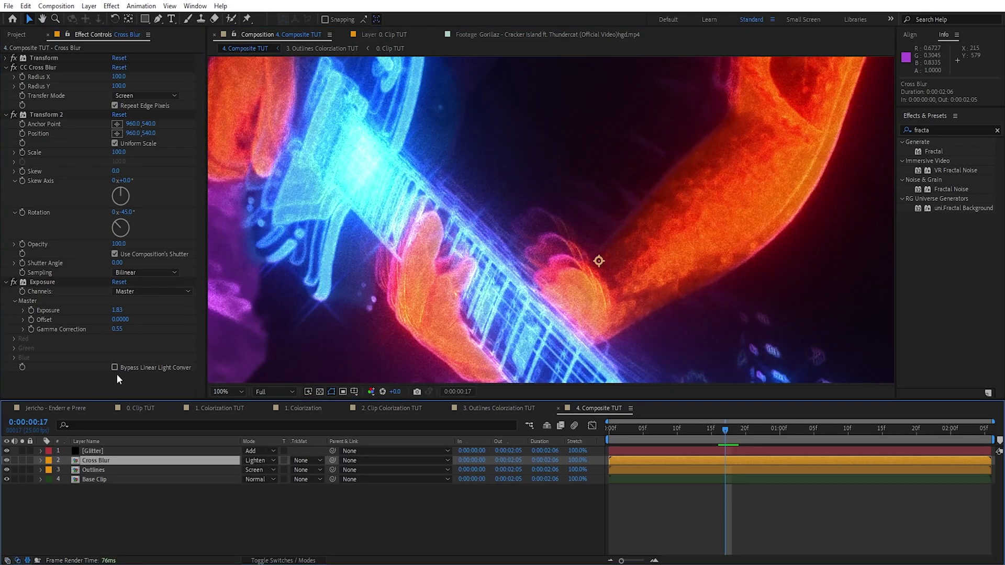
Step: Apply HDR Highlight Compression to the Cross Blur layer
{"action": "key", "text": "ctrl+space"}
{"action": "type", "text": "hdr h"}
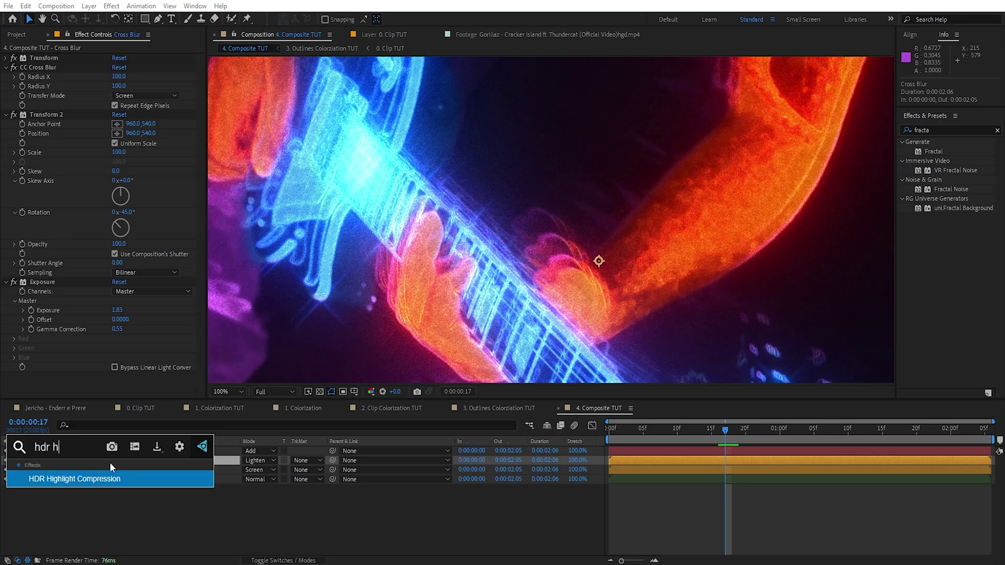
{"action": "key", "text": "Return"}
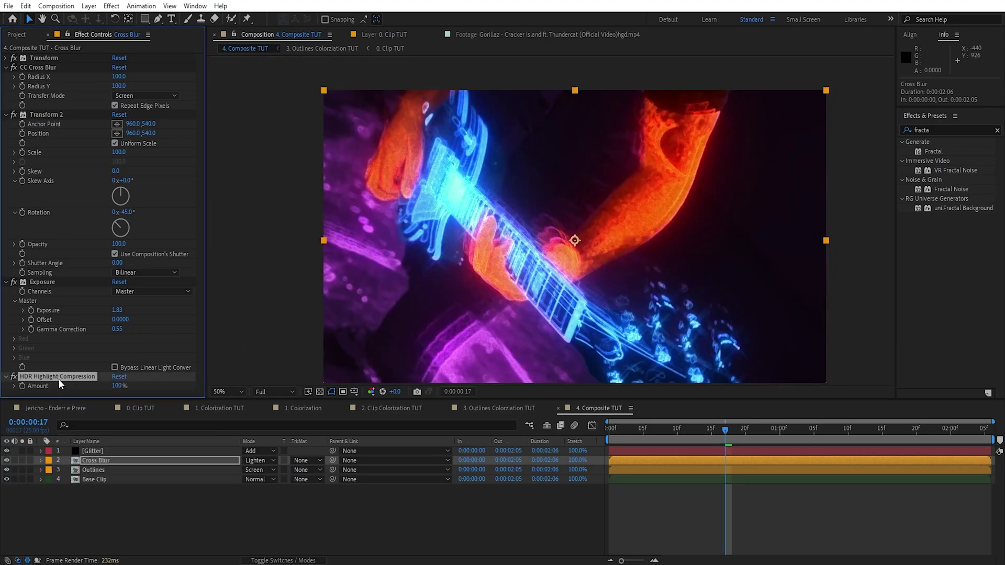
Step: Set the HDR Highlight Compression amount on the Outlines layer to 75%
{"action": "left_click", "coordinate": [89, 470]}
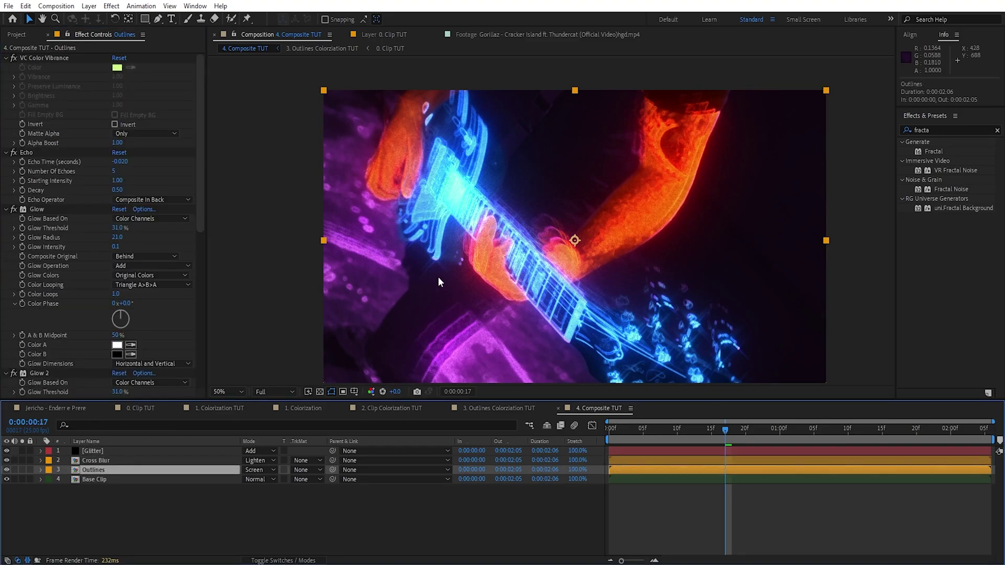
{"action": "left_click_drag", "start_coordinate": [201, 217], "coordinate": [202, 375]}
{"action": "left_click", "coordinate": [116, 393]}
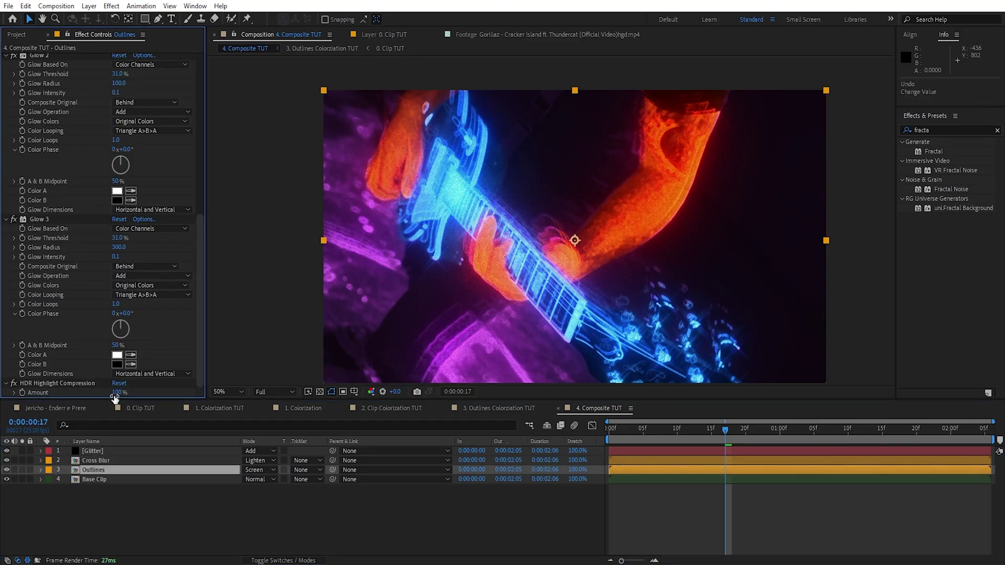
{"action": "left_click_drag", "start_coordinate": [617, 302], "coordinate": [600, 279]}
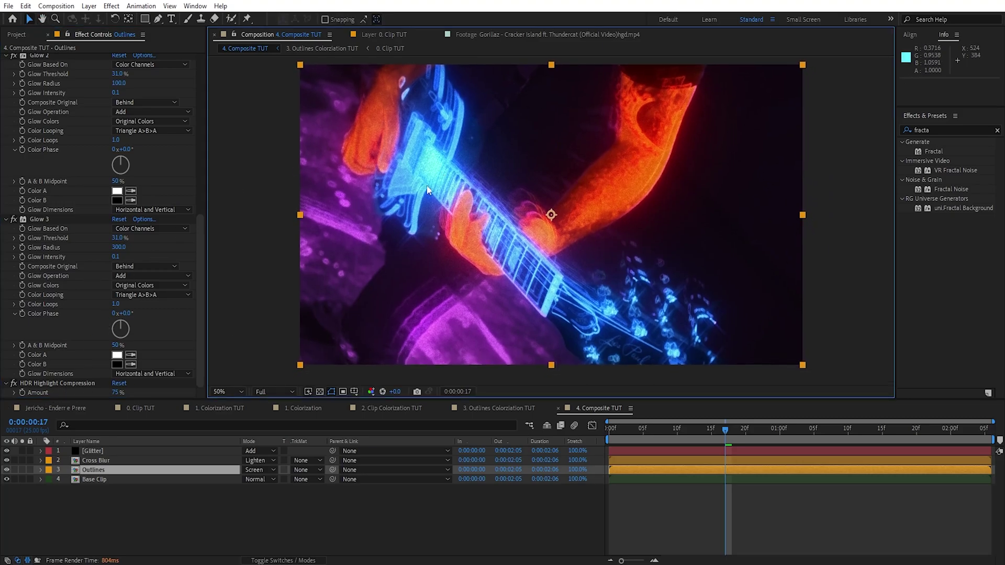
Step: Examine the full composite up close, checking the diagonal glints and highlights around the guitar and hands
{"action": "left_click", "coordinate": [56, 217]}
{"action": "scroll", "coordinate": [58, 171], "scroll_direction": "up", "scroll_amount": 5}
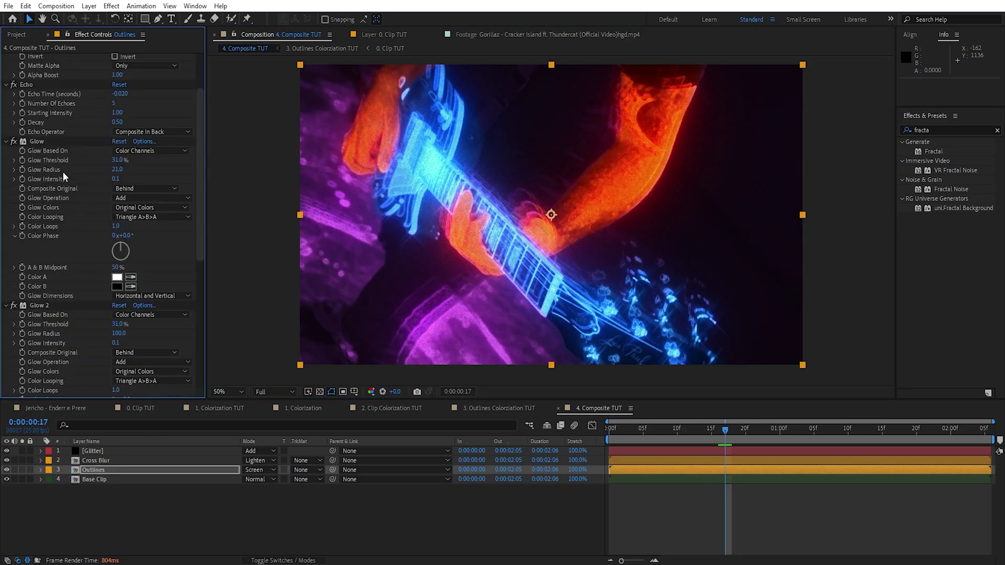
{"action": "left_click", "coordinate": [419, 511]}
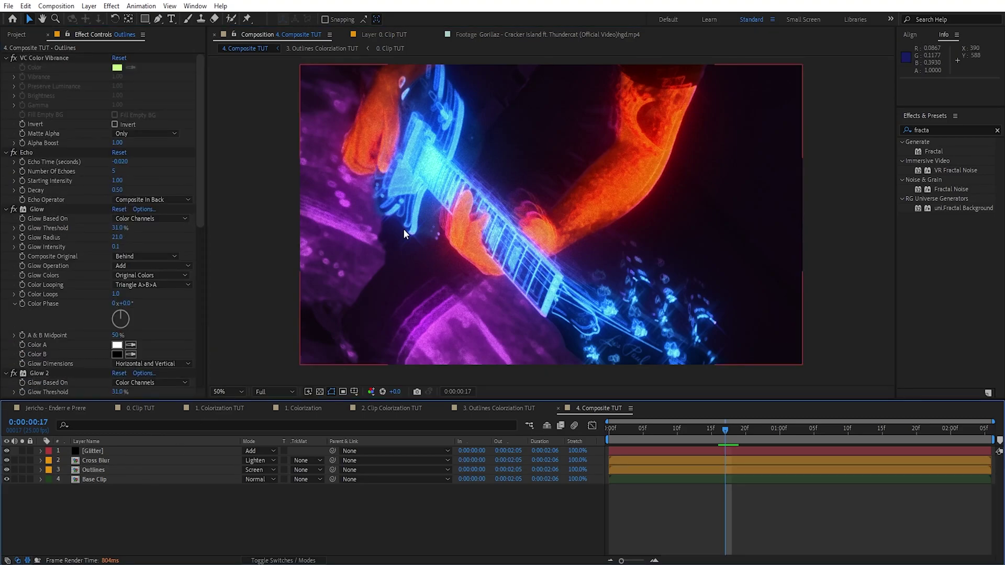
{"action": "scroll", "coordinate": [448, 289], "scroll_direction": "up", "scroll_amount": 2}
{"action": "left_click_drag", "start_coordinate": [405, 293], "coordinate": [569, 241]}
{"action": "scroll", "coordinate": [569, 241], "scroll_direction": "down", "scroll_amount": 1}
{"action": "left_click_drag", "start_coordinate": [308, 258], "coordinate": [375, 204]}
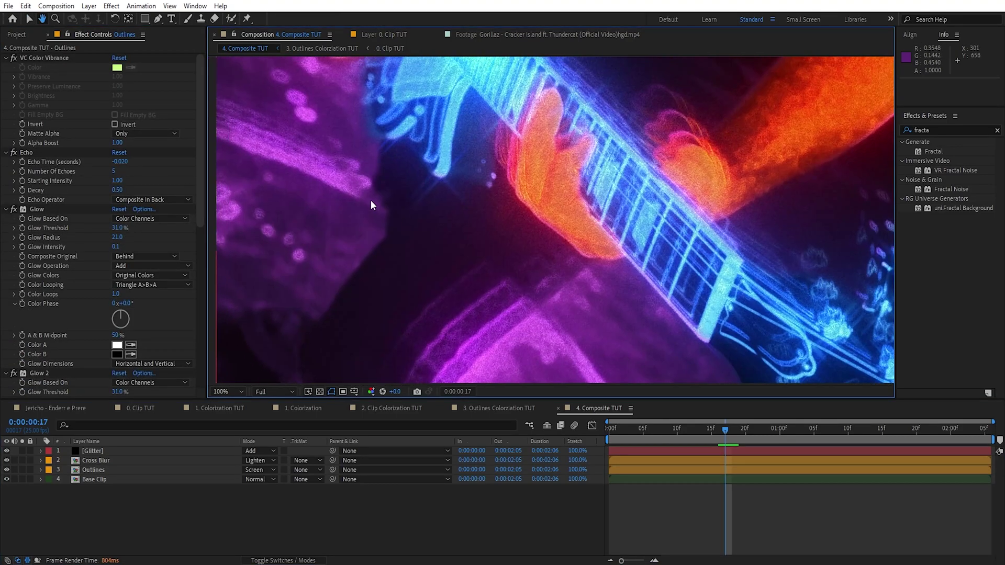
{"action": "scroll", "coordinate": [579, 260], "scroll_direction": "down", "scroll_amount": 1}
{"action": "left_click_drag", "start_coordinate": [555, 249], "coordinate": [472, 230]}
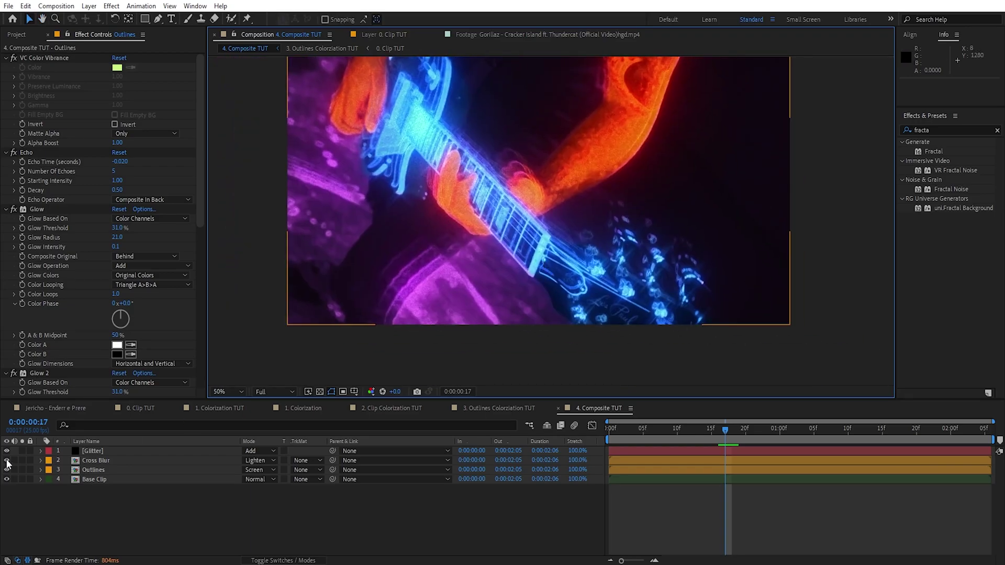
{"action": "left_click", "coordinate": [104, 494]}
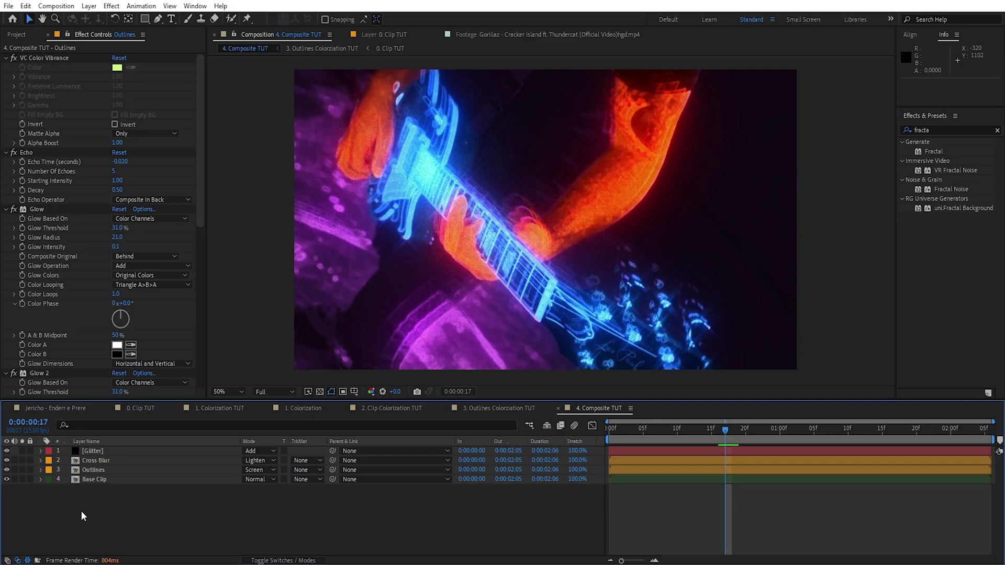
Step: Collapse all the effects on the Cross Blur layer
{"action": "left_click", "coordinate": [98, 461]}
{"action": "left_click", "coordinate": [32, 376]}
{"action": "key", "text": "ctrl+a"}
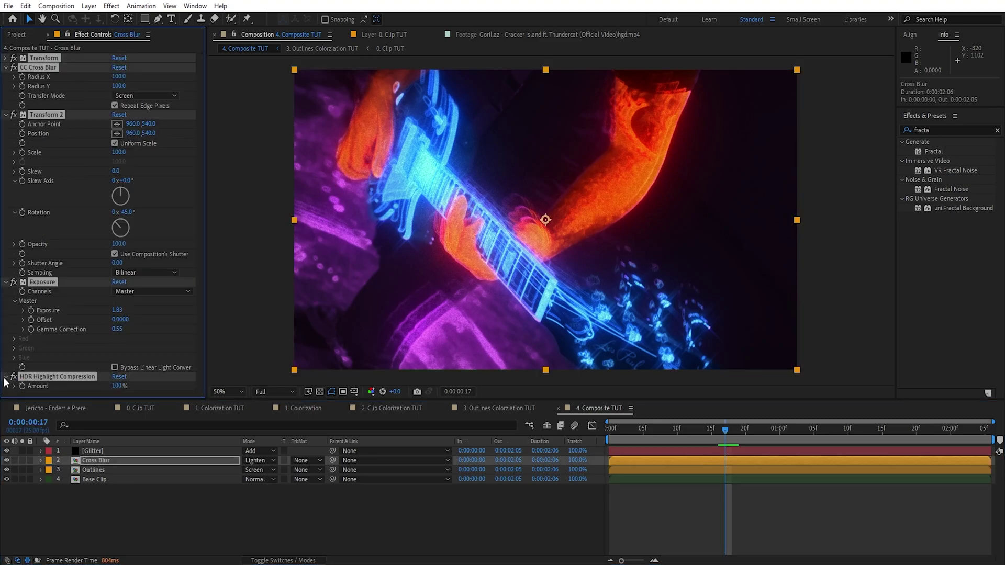
{"action": "left_click", "coordinate": [6, 377]}
{"action": "left_click", "coordinate": [101, 196]}
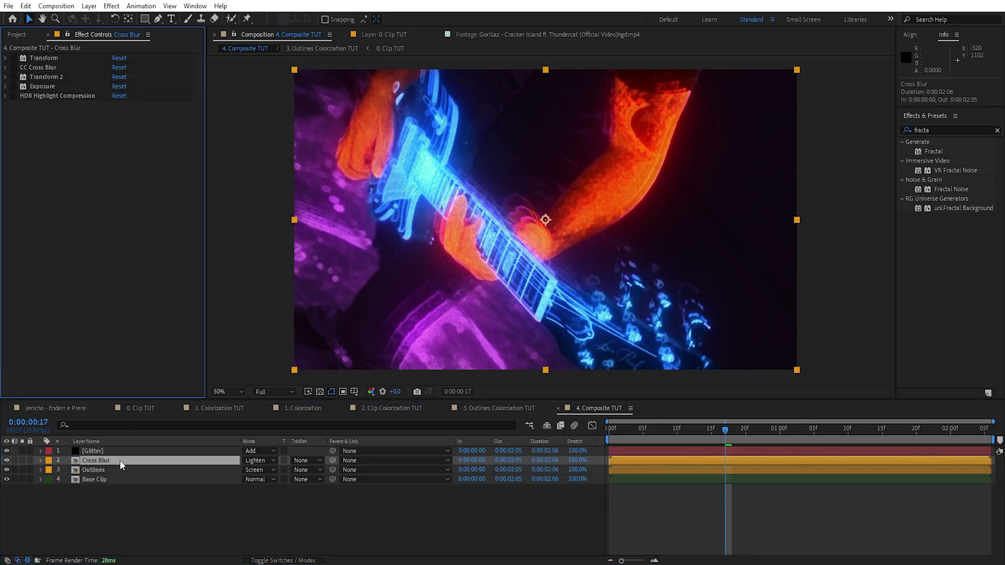
Step: Apply uni.Glimmer to the Cross Blur layer, solo that layer and set the effect's Source Opacity to 0
{"action": "key", "text": "ctrl+space"}
{"action": "type", "text": "glimm"}
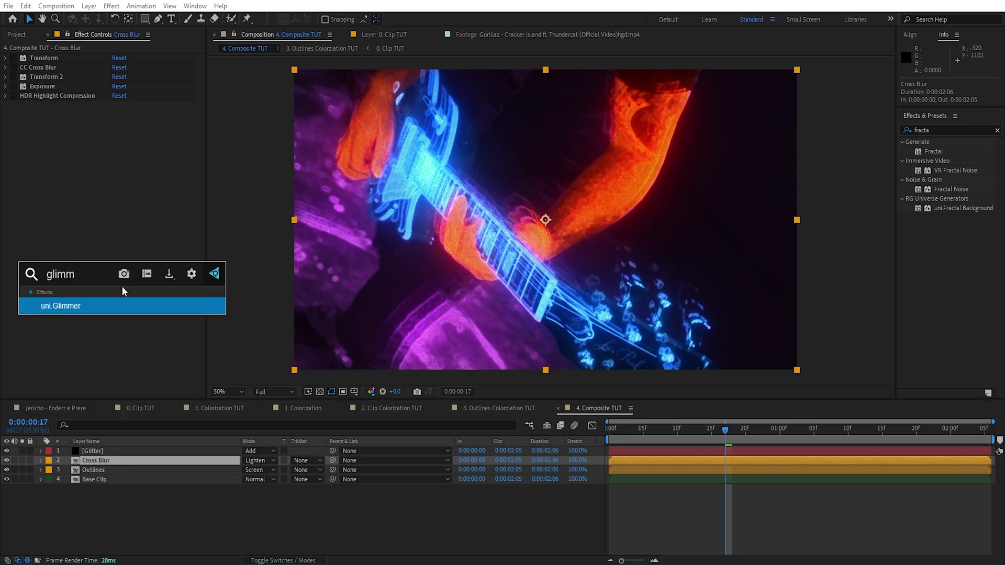
{"action": "key", "text": "Return"}
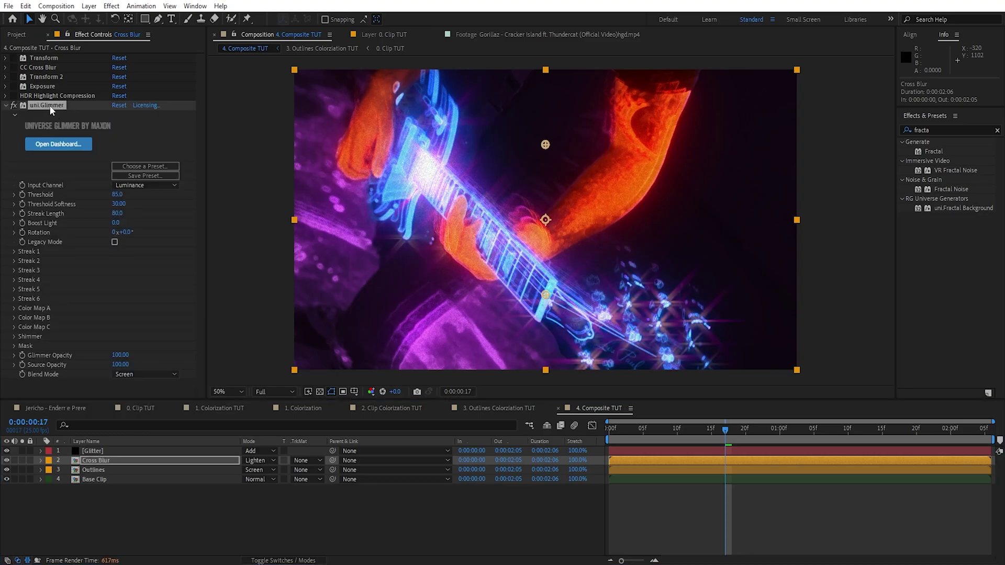
{"action": "left_click", "coordinate": [22, 460]}
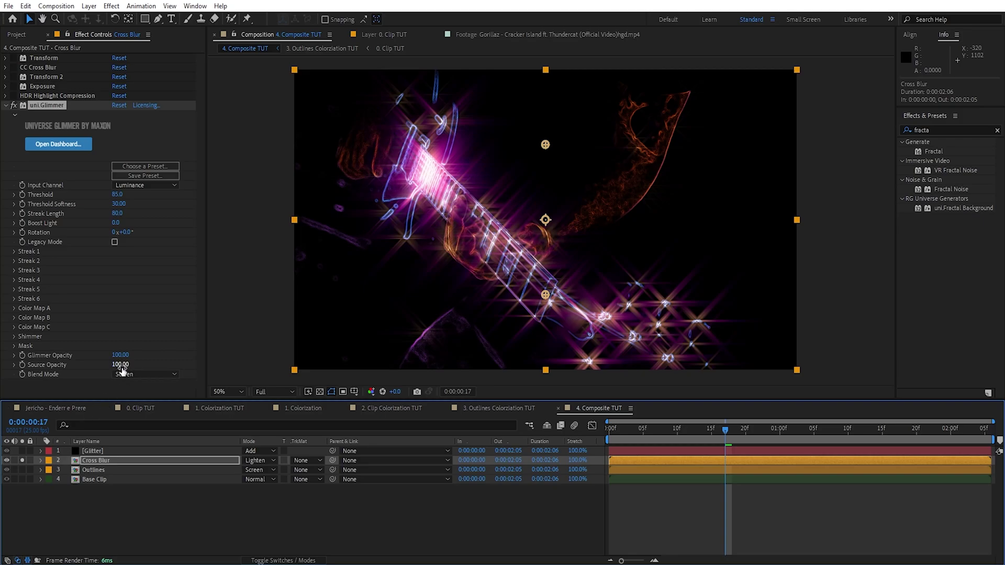
{"action": "left_click_drag", "start_coordinate": [124, 368], "coordinate": [9, 377]}
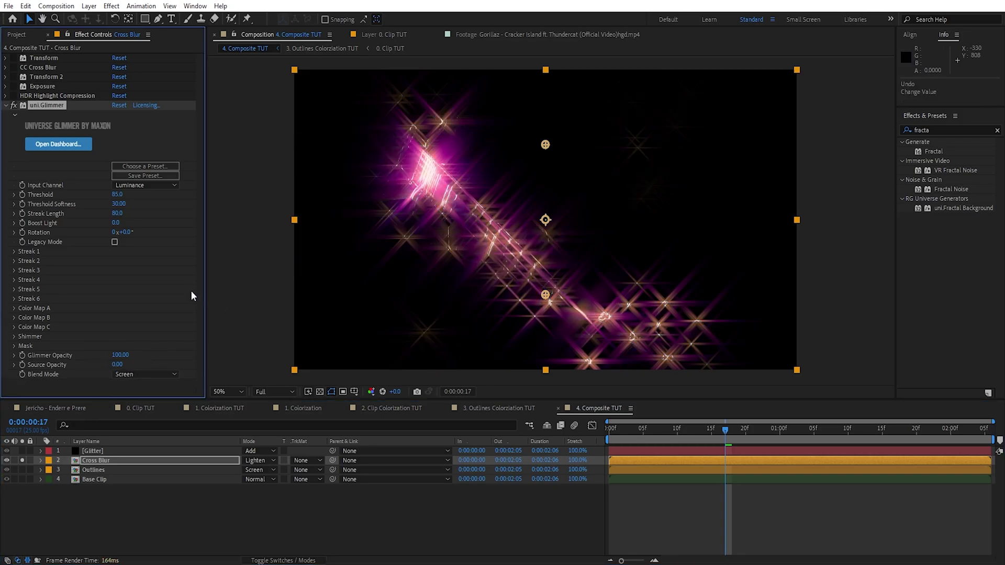
Step: Set Glimmer's Threshold to 100 and Streak Length to 65, using Luminance as the input channel
{"action": "left_click", "coordinate": [129, 185]}
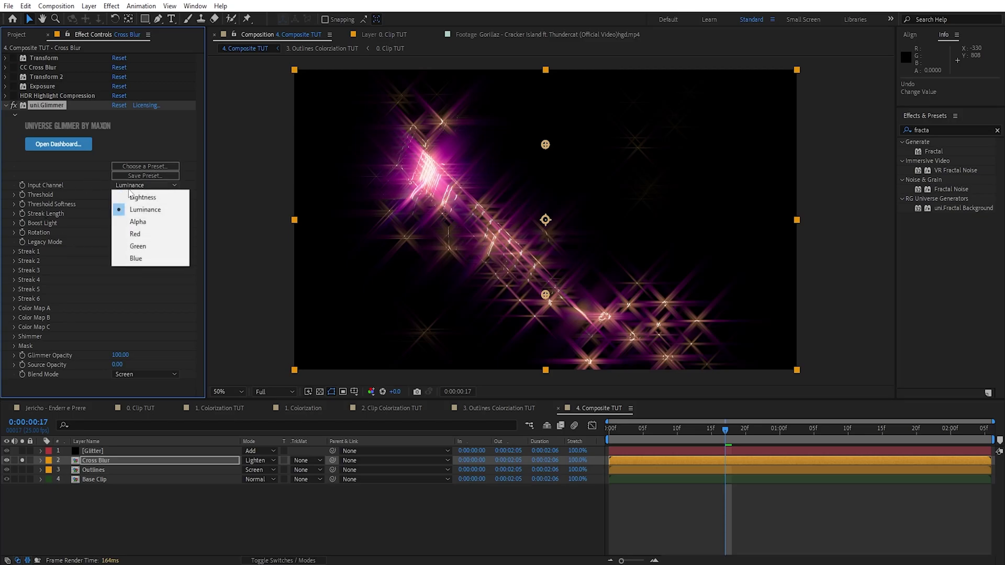
{"action": "left_click", "coordinate": [137, 211]}
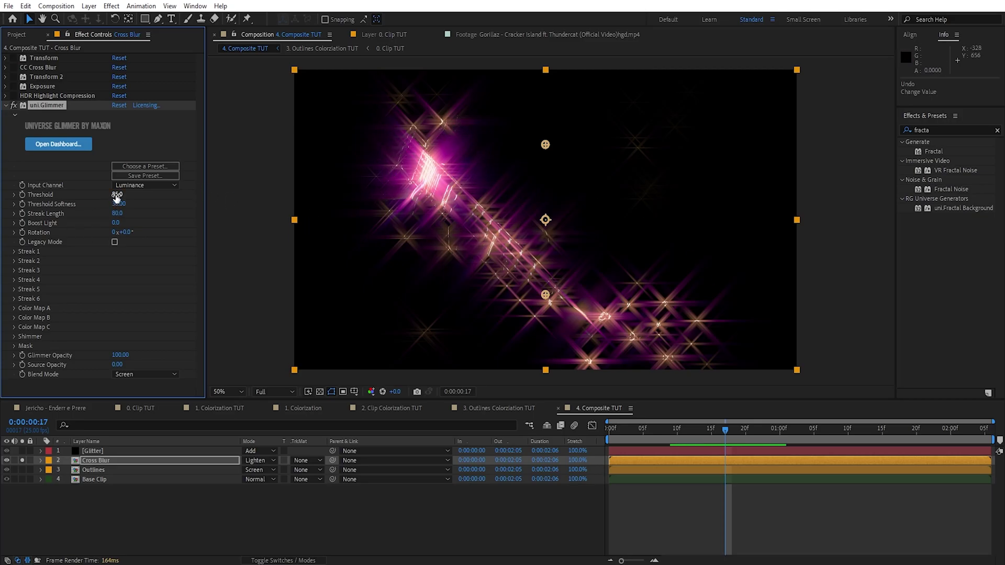
{"action": "left_click_drag", "start_coordinate": [101, 198], "coordinate": [138, 197]}
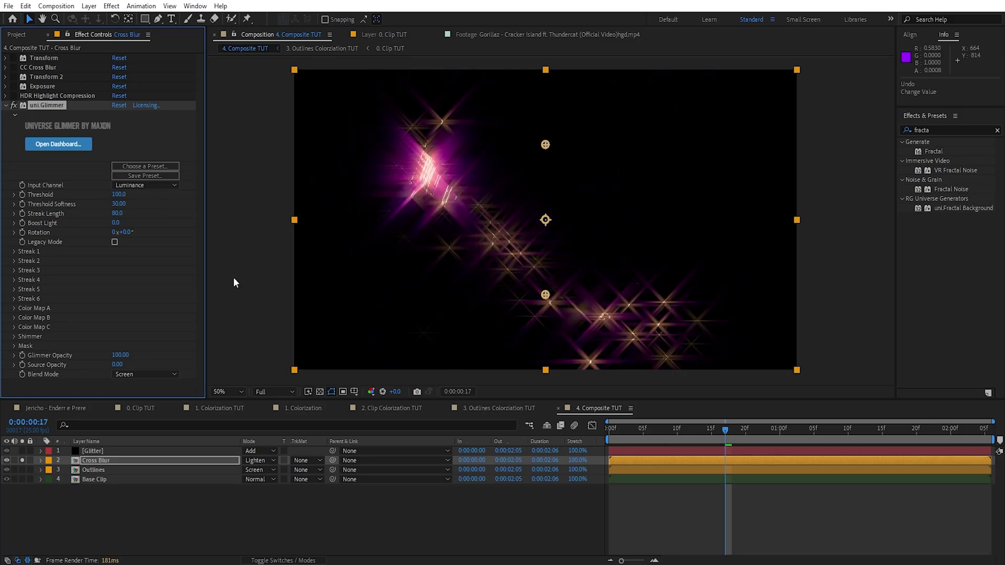
{"action": "left_click_drag", "start_coordinate": [106, 214], "coordinate": [91, 219]}
Step: Apply the Chromatic Star preset to the Glimmer effect and set its Source Opacity to 0
{"action": "left_click", "coordinate": [125, 166]}
{"action": "left_click", "coordinate": [520, 452]}
{"action": "left_click_drag", "start_coordinate": [463, 250], "coordinate": [459, 291]}
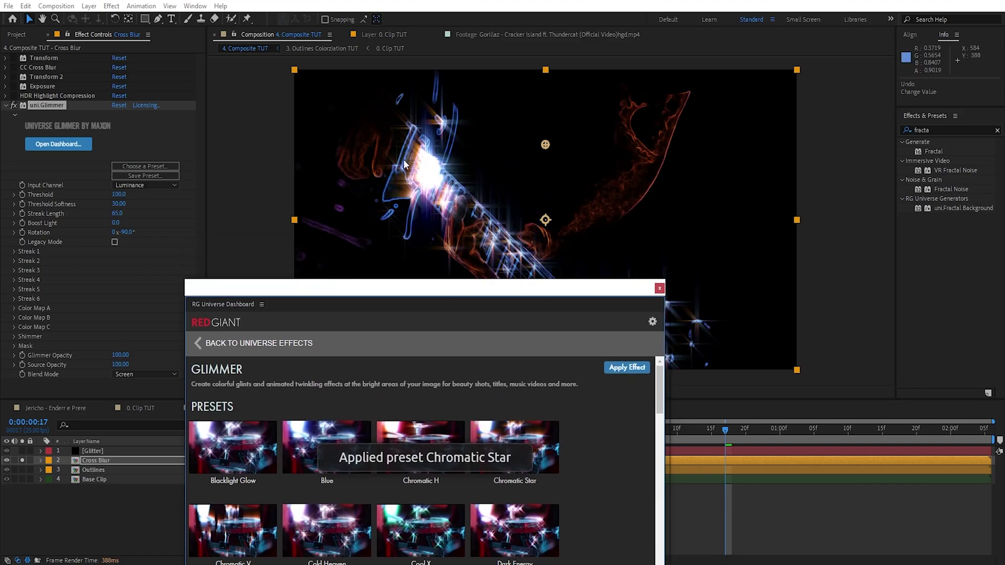
{"action": "left_click_drag", "start_coordinate": [368, 287], "coordinate": [487, 277]}
{"action": "left_click_drag", "start_coordinate": [122, 366], "coordinate": [32, 369]}
{"action": "left_click", "coordinate": [778, 278]}
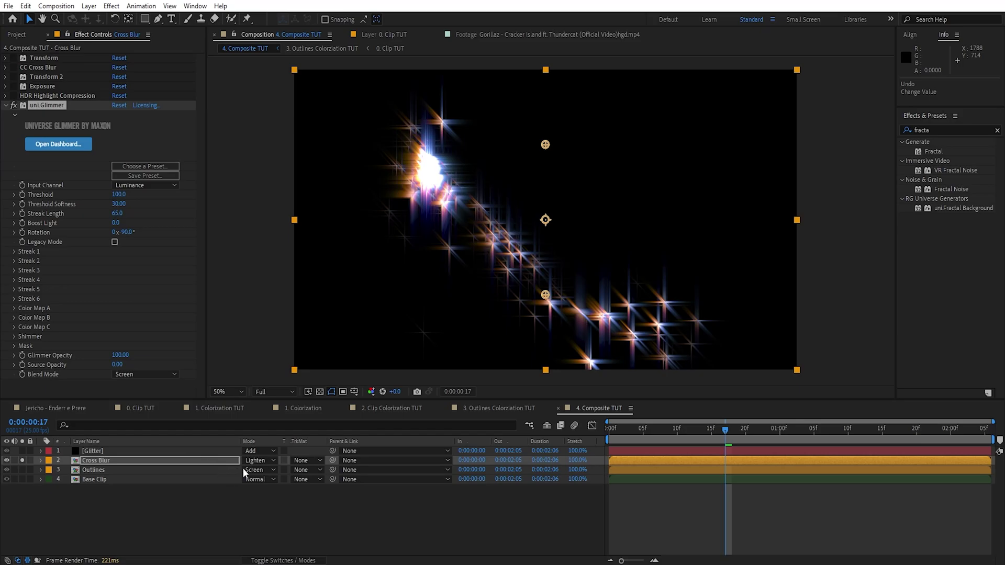
Step: Turn off solo on the Cross Blur layer and remove its uni.Glimmer effect
{"action": "left_click", "coordinate": [22, 460]}
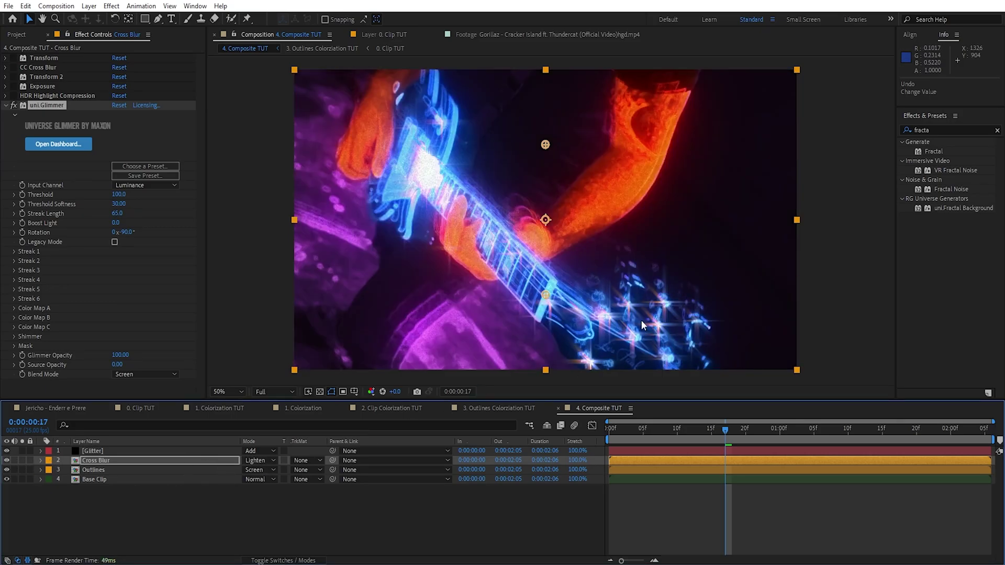
{"action": "left_click", "coordinate": [35, 105]}
{"action": "key", "text": "Delete"}
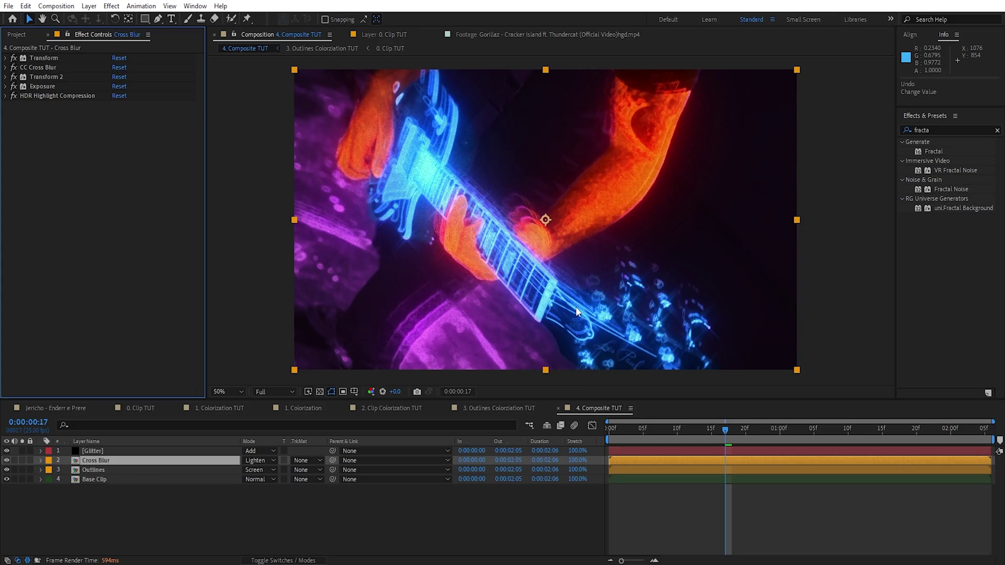
Step: Add an adjustment layer above the Glitter layer and name it Bursts Glow
{"action": "left_click", "coordinate": [88, 6]}
{"action": "mouse_move", "coordinate": [114, 20]}
{"action": "left_click", "coordinate": [284, 92]}
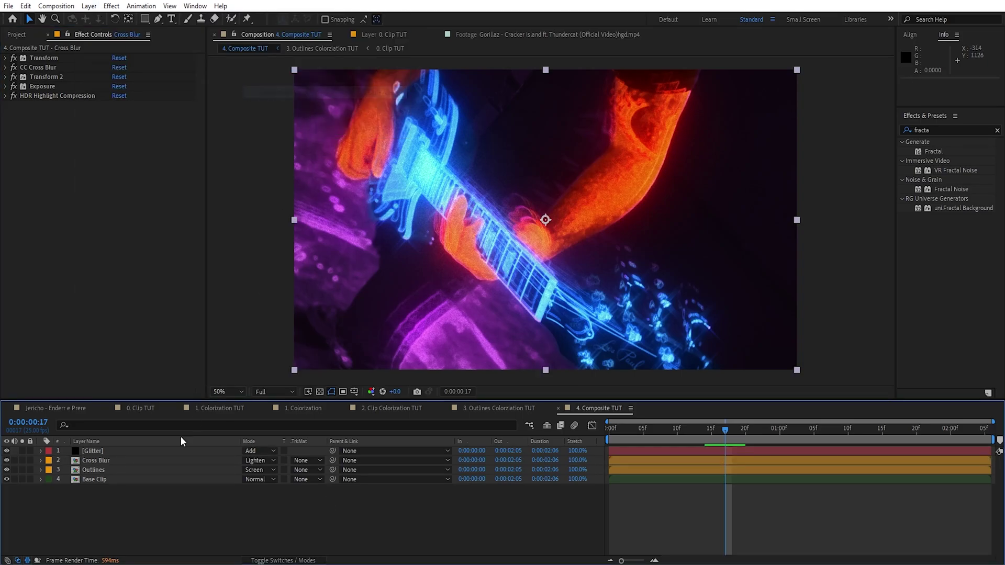
{"action": "key", "text": "Return"}
{"action": "type", "text": "Br"}
{"action": "type", "text": "ursts Glow"}
{"action": "key", "text": "Return"}
Step: Apply CC Radial Fast Blur to the Bursts Glow layer with Zoom set to Brightest and Amount set to 25
{"action": "key", "text": "ctrl+space"}
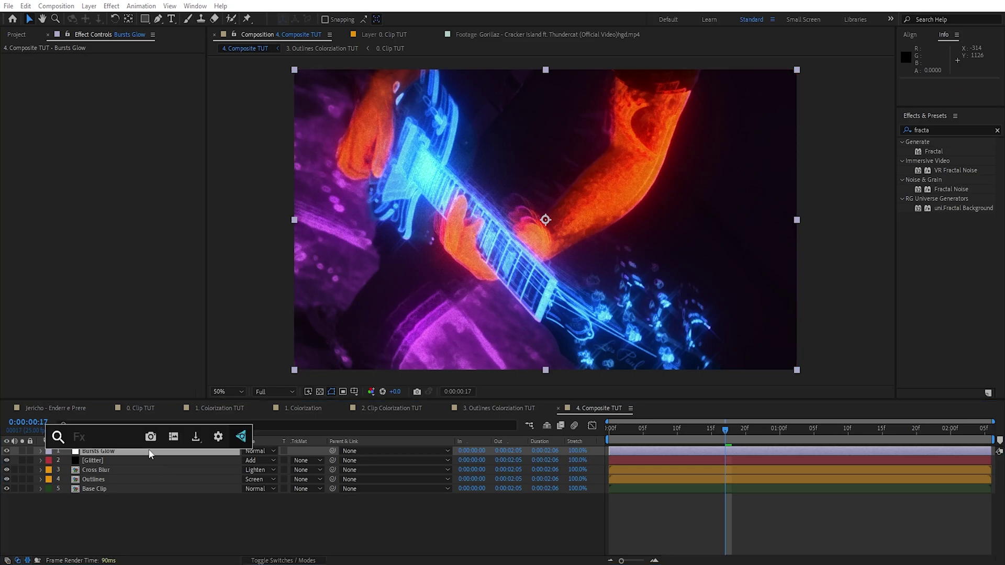
{"action": "type", "text": "cc rad"}
{"action": "key", "text": "Down"}
{"action": "key", "text": "Return"}
{"action": "left_click", "coordinate": [127, 86]}
{"action": "left_click", "coordinate": [126, 110]}
{"action": "left_click", "coordinate": [117, 77]}
{"action": "type", "text": "25"}
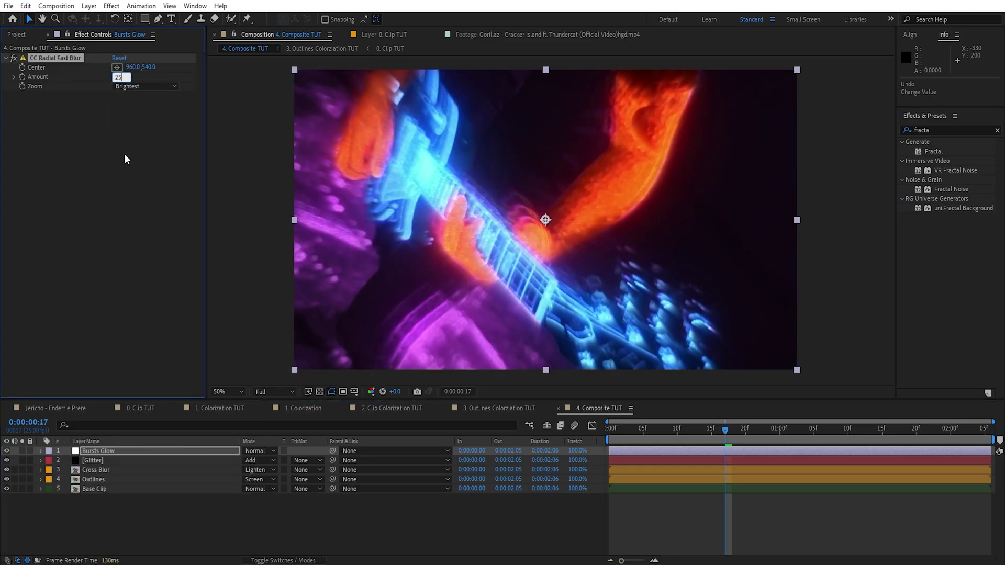
{"action": "left_click", "coordinate": [125, 158]}
Step: Set the Bursts Glow layer's opacity to 50%
{"action": "left_click", "coordinate": [207, 453]}
{"action": "key", "text": "t"}
{"action": "left_click", "coordinate": [251, 461]}
{"action": "type", "text": "50"}
{"action": "key", "text": "Return"}
Step: Compare the composite up close with the Bursts Glow layer hidden and shown
{"action": "scroll", "coordinate": [526, 290], "scroll_direction": "up", "scroll_amount": 2}
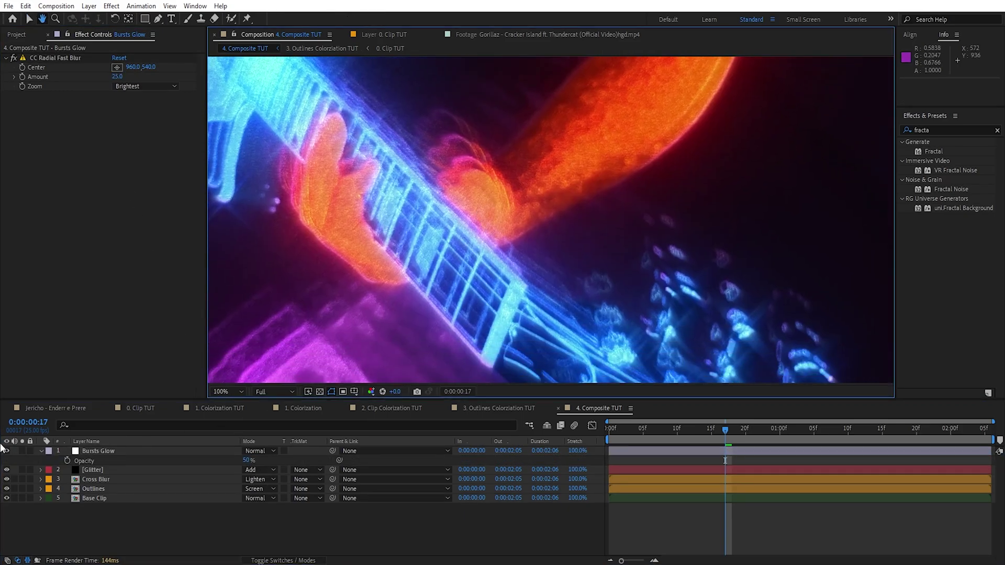
{"action": "left_click", "coordinate": [7, 451]}
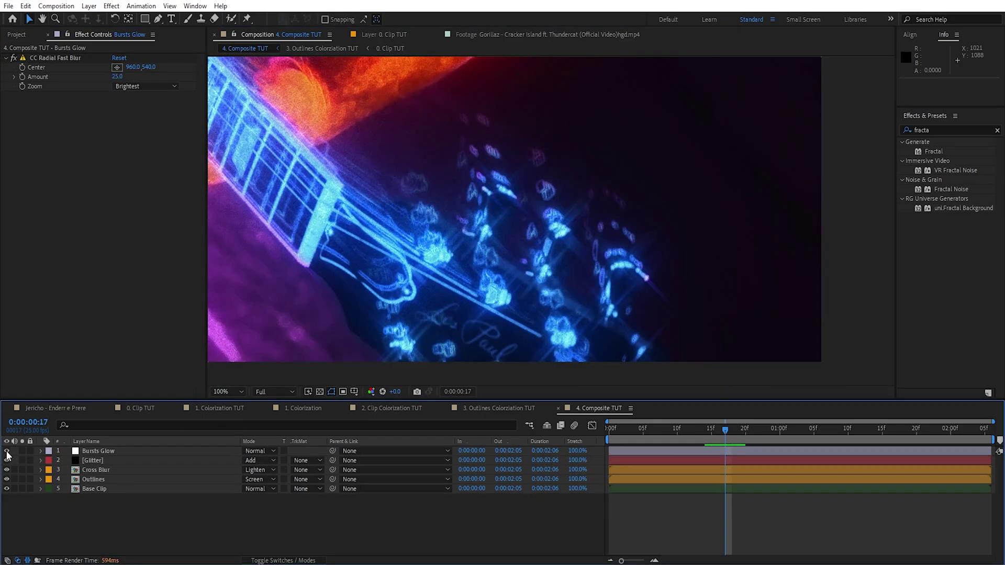
{"action": "left_click", "coordinate": [7, 451]}
{"action": "left_click", "coordinate": [6, 451]}
{"action": "left_click", "coordinate": [6, 451]}
{"action": "scroll", "coordinate": [463, 223], "scroll_direction": "down", "scroll_amount": 1}
{"action": "left_click_drag", "start_coordinate": [431, 206], "coordinate": [592, 314]}
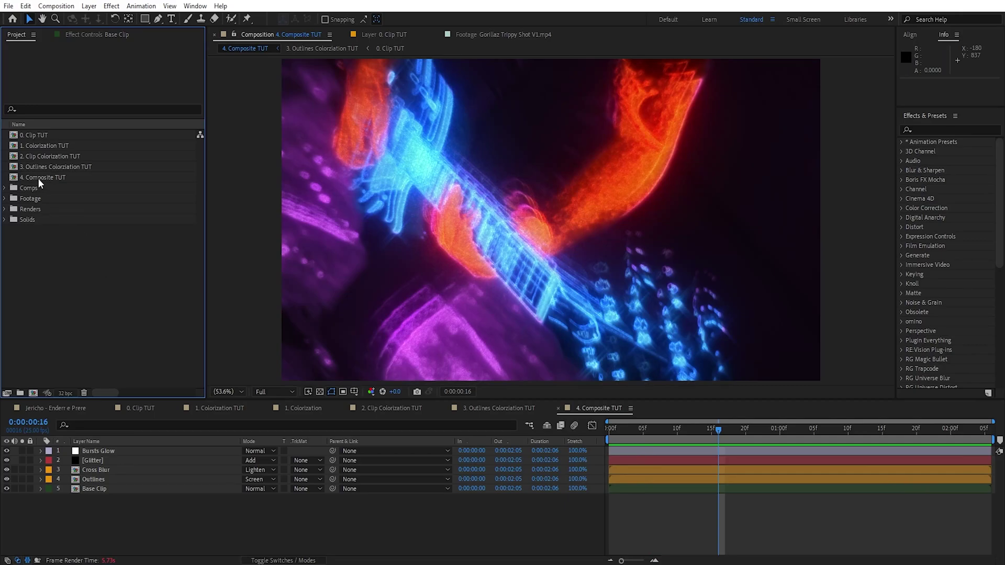
Step: Create a new composition from 4. Composite TUT, named 4. Final TUT (RENDER)
{"action": "left_click_drag", "start_coordinate": [38, 178], "coordinate": [33, 393]}
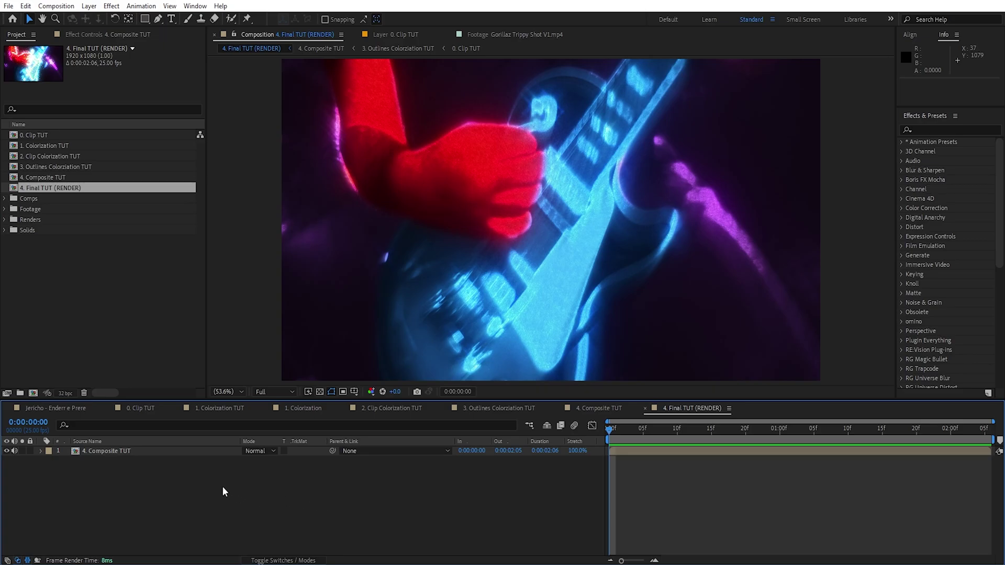
Step: Add an adjustment layer named Saphire TimeWarpRGB to the final render composition
{"action": "right_click", "coordinate": [222, 485]}
{"action": "mouse_move", "coordinate": [251, 352]}
{"action": "left_click", "coordinate": [384, 442]}
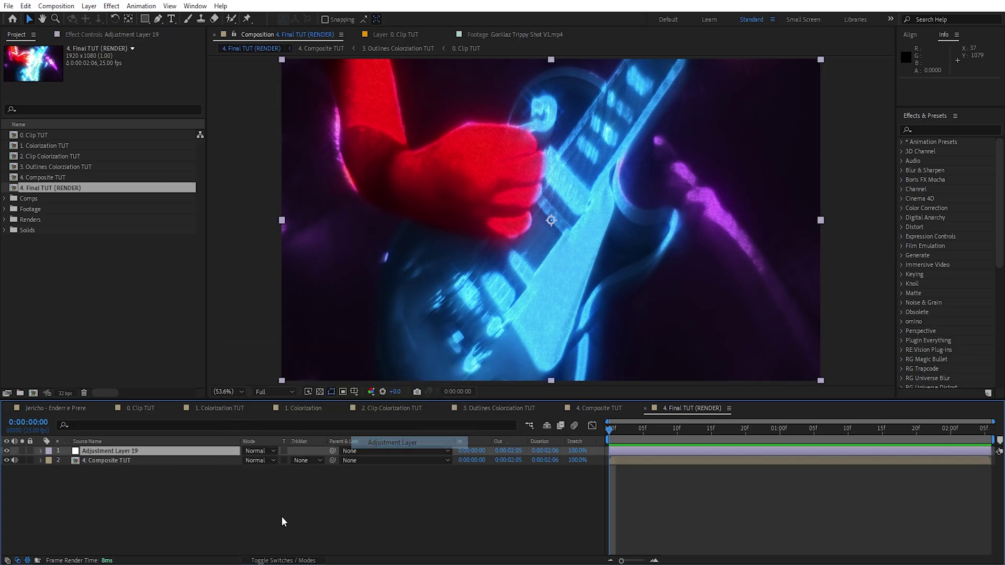
{"action": "key", "text": "Return"}
{"action": "type", "text": "Saphire"}
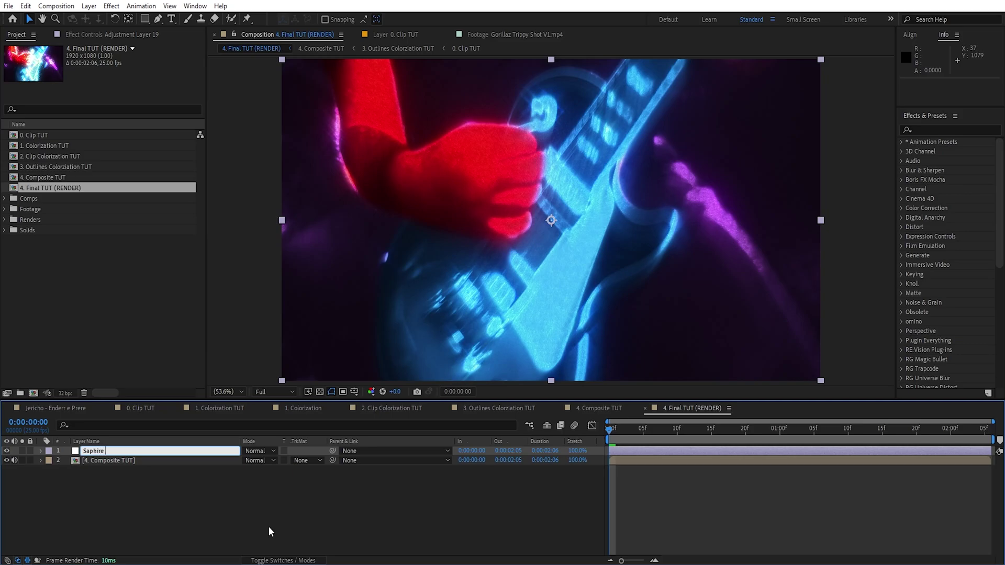
{"action": "type", "text": " TimeWarpRGB"}
{"action": "key", "text": "Return"}
Step: Apply S_TimeWarpRGB to the Saphire TimeWarpRGB adjustment layer
{"action": "key", "text": "ctrl+space"}
{"action": "type", "text": "timewa"}
{"action": "key", "text": "Down"}
{"action": "key", "text": "Return"}
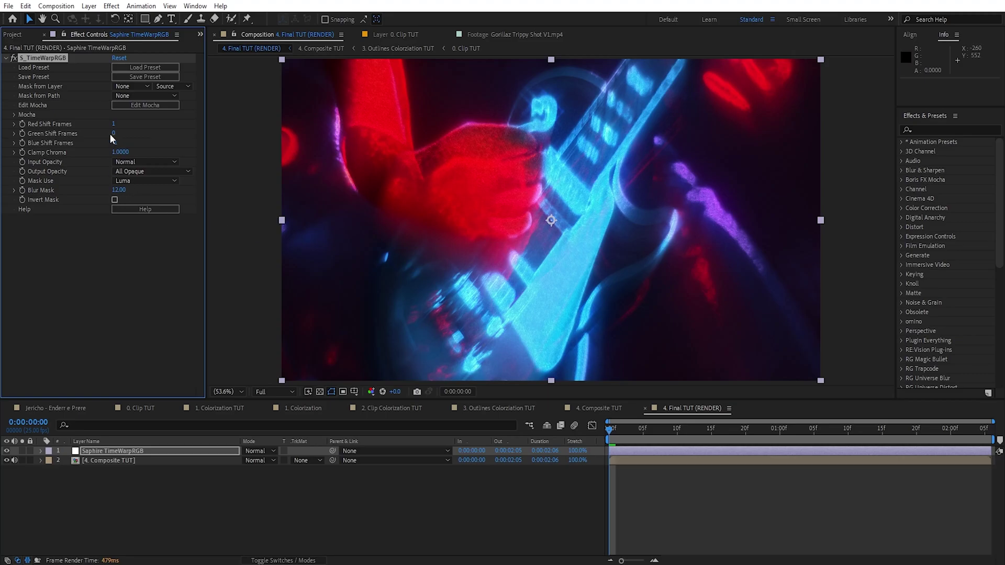
Step: Open the Gorillaz Cracker Island reference footage and examine its color-shifted trails in an enlarged view
{"action": "left_click", "coordinate": [15, 36]}
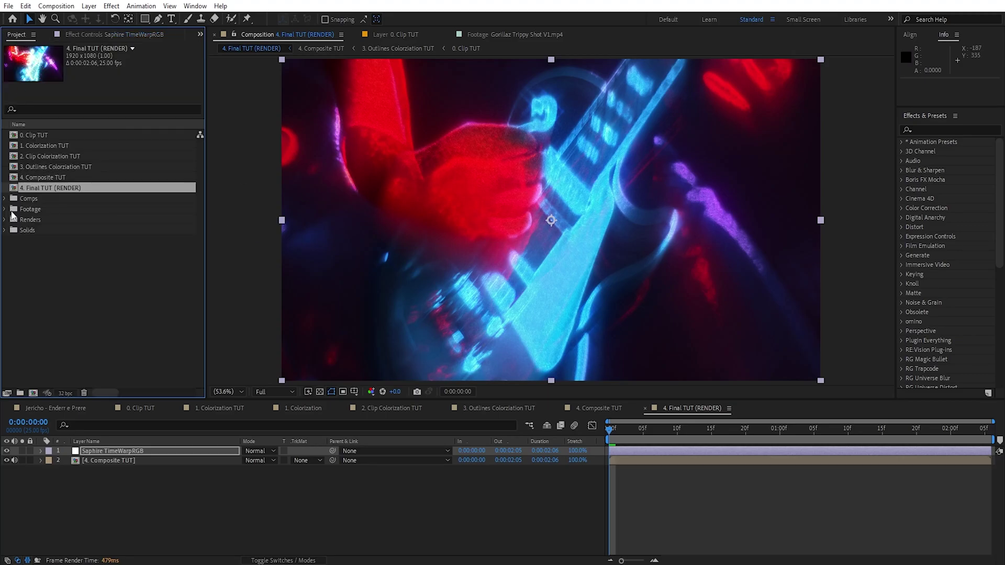
{"action": "left_click", "coordinate": [5, 209]}
{"action": "left_click", "coordinate": [15, 241]}
{"action": "double_click", "coordinate": [104, 251]}
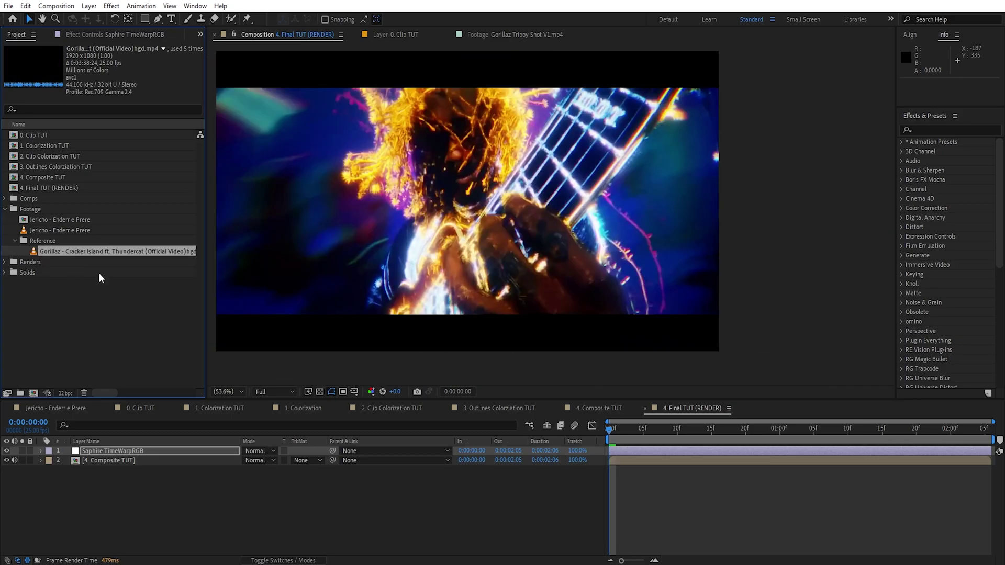
{"action": "scroll", "coordinate": [634, 293], "scroll_direction": "up", "scroll_amount": 1}
{"action": "key", "text": "grave"}
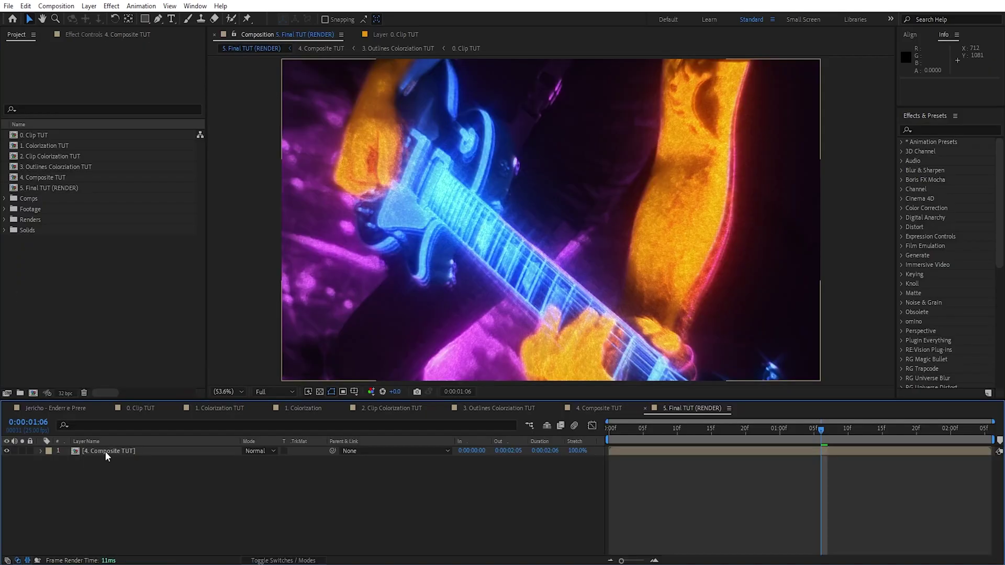
Step: Duplicate the 4. Composite TUT layer twice and rename the three layers R, G and B
{"action": "left_click", "coordinate": [123, 450]}
{"action": "key", "text": "ctrl+d"}
{"action": "key", "text": "ctrl+d"}
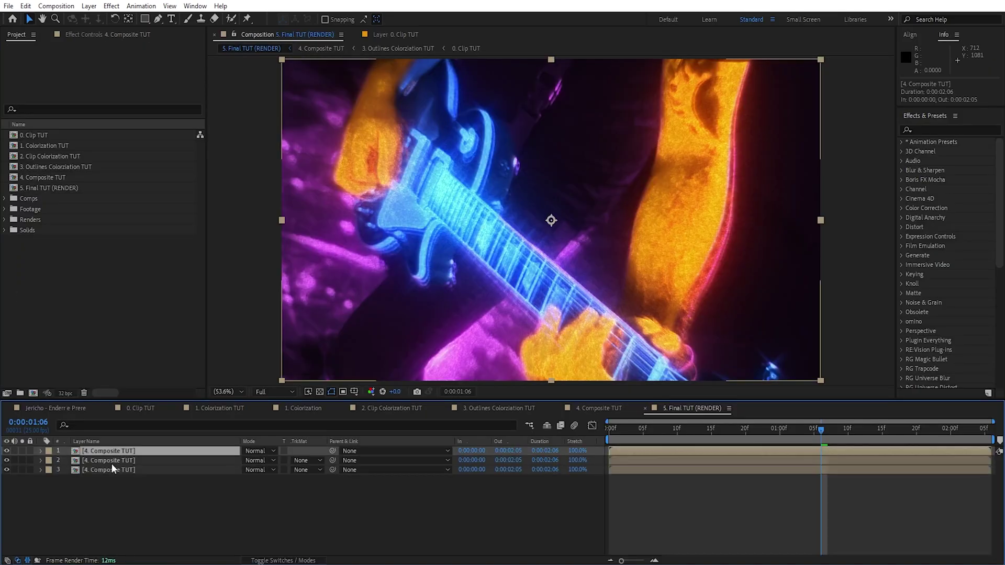
{"action": "key", "text": "Return"}
{"action": "type", "text": "R"}
{"action": "key", "text": "Return"}
{"action": "left_click", "coordinate": [113, 462]}
{"action": "key", "text": "Return"}
{"action": "type", "text": "G"}
{"action": "key", "text": "Return"}
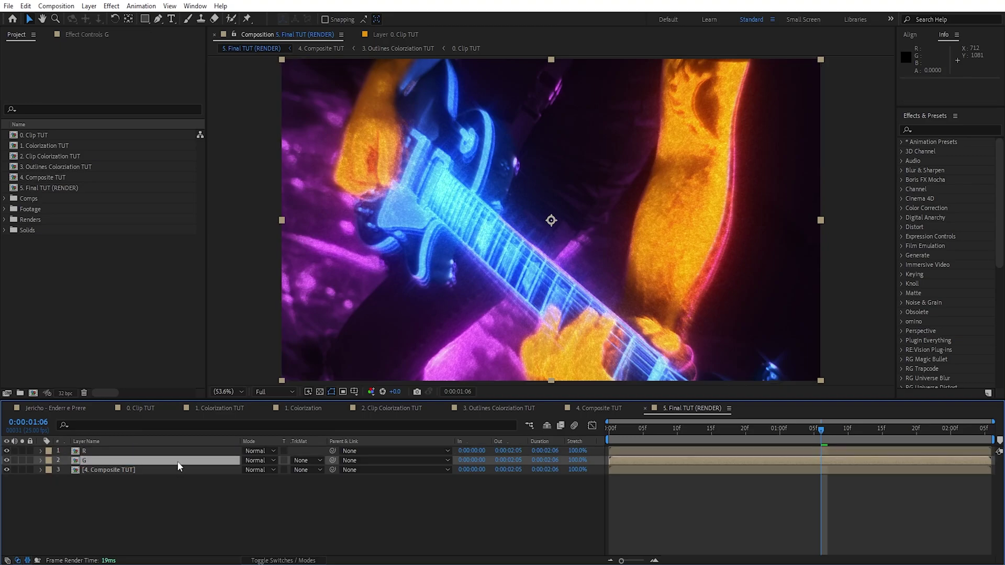
{"action": "left_click", "coordinate": [172, 469]}
{"action": "key", "text": "Return"}
{"action": "type", "text": "B"}
{"action": "key", "text": "Return"}
Step: Assign matching label colors to the channel layers: blue for B, green for G and red for R
{"action": "left_click", "coordinate": [48, 470]}
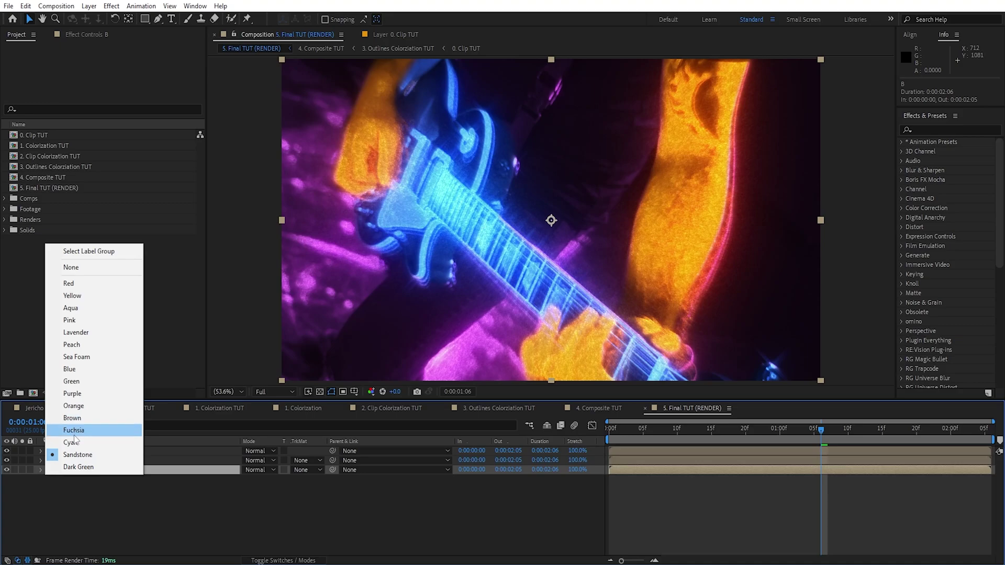
{"action": "left_click", "coordinate": [69, 360]}
{"action": "left_click", "coordinate": [48, 460]}
{"action": "left_click", "coordinate": [71, 371]}
{"action": "left_click", "coordinate": [49, 451]}
{"action": "left_click", "coordinate": [72, 266]}
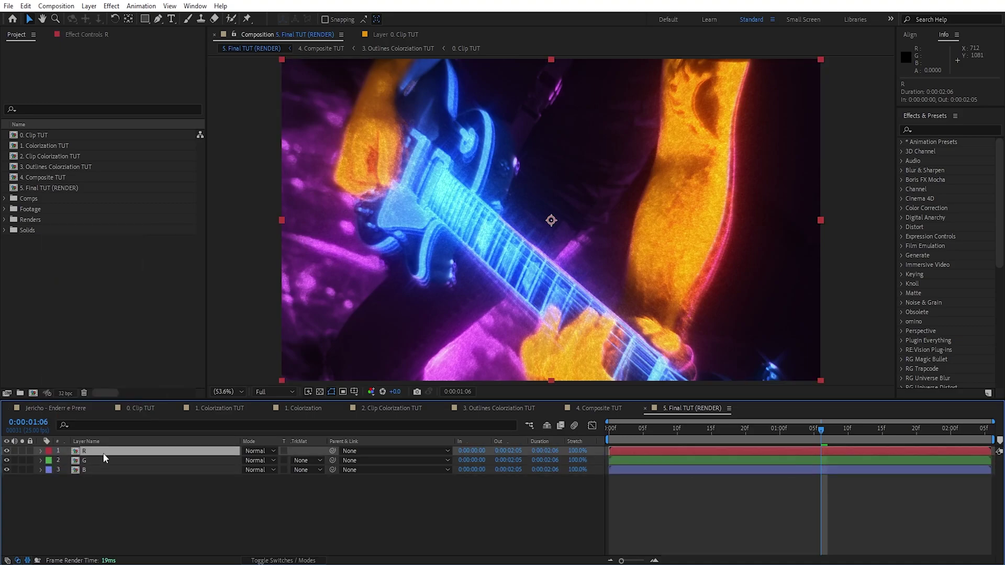
Step: Apply Shift Channels to layer R, setting Take Green From and Take Blue From to Full Off
{"action": "key", "text": "ctrl+space"}
{"action": "type", "text": "shif"}
{"action": "key", "text": "Return"}
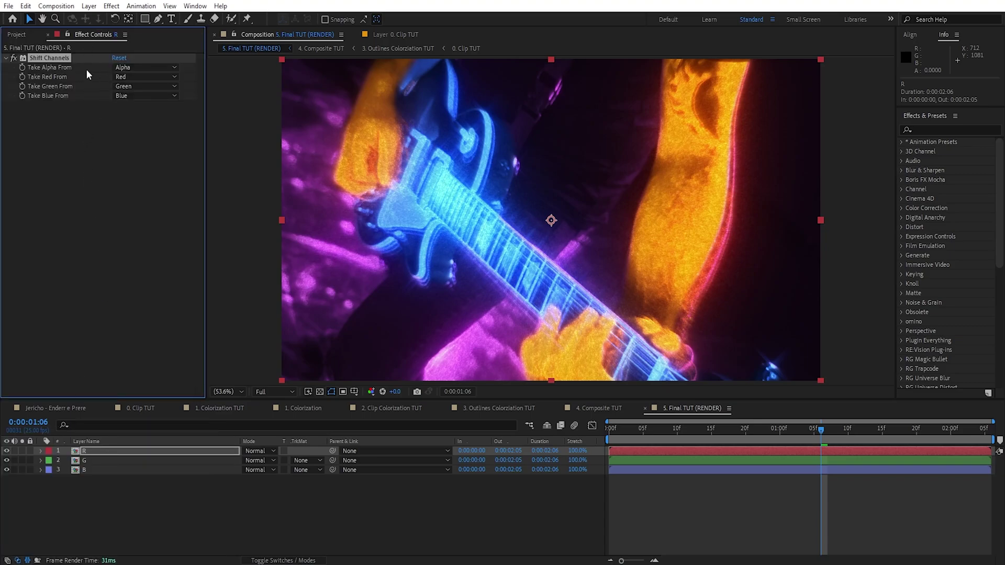
{"action": "left_click", "coordinate": [124, 87]}
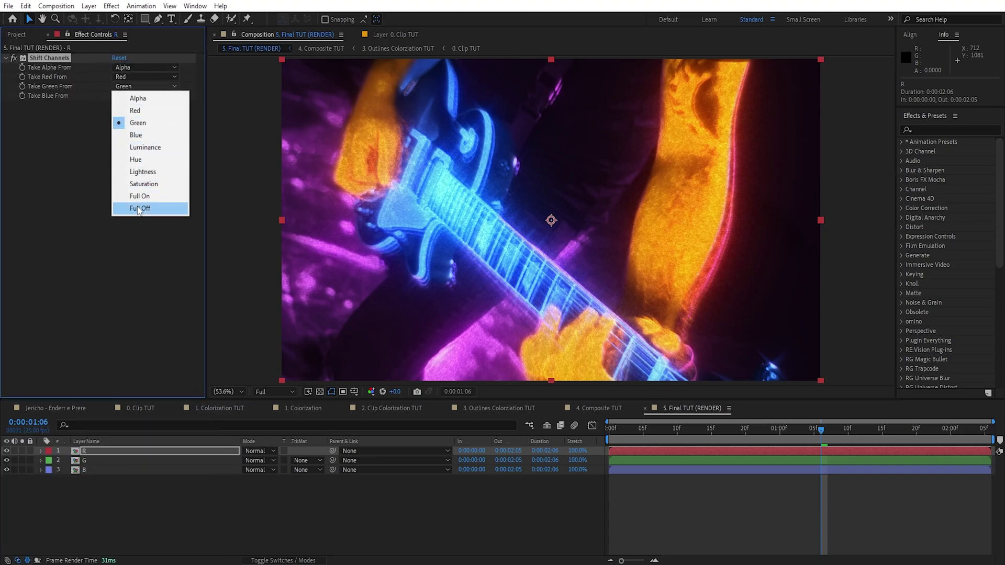
{"action": "left_click", "coordinate": [139, 209]}
{"action": "left_click", "coordinate": [123, 96]}
{"action": "left_click", "coordinate": [137, 217]}
Step: Copy Shift Channels from layer R to layer G, taking green from Green and setting red to Full Off
{"action": "key", "text": "ctrl+c"}
{"action": "left_click", "coordinate": [83, 460]}
{"action": "key", "text": "ctrl+v"}
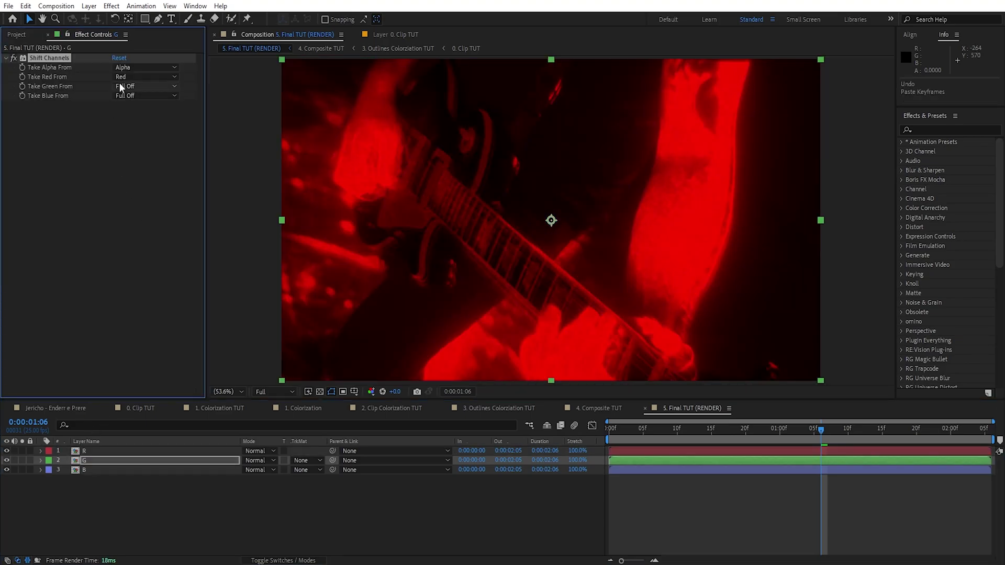
{"action": "left_click", "coordinate": [127, 91]}
{"action": "left_click", "coordinate": [139, 128]}
{"action": "left_click", "coordinate": [127, 77]}
{"action": "left_click", "coordinate": [141, 199]}
Step: Set up Shift Channels on layer B to take blue from Blue, with red and green at Full Off
{"action": "left_click", "coordinate": [100, 469]}
{"action": "left_click", "coordinate": [125, 96]}
{"action": "left_click", "coordinate": [135, 135]}
{"action": "left_click", "coordinate": [130, 86]}
{"action": "left_click", "coordinate": [137, 207]}
Step: Set the blending mode of layers R, G and B to Screen
{"action": "left_click_drag", "start_coordinate": [61, 513], "coordinate": [148, 447]}
{"action": "left_click", "coordinate": [259, 458]}
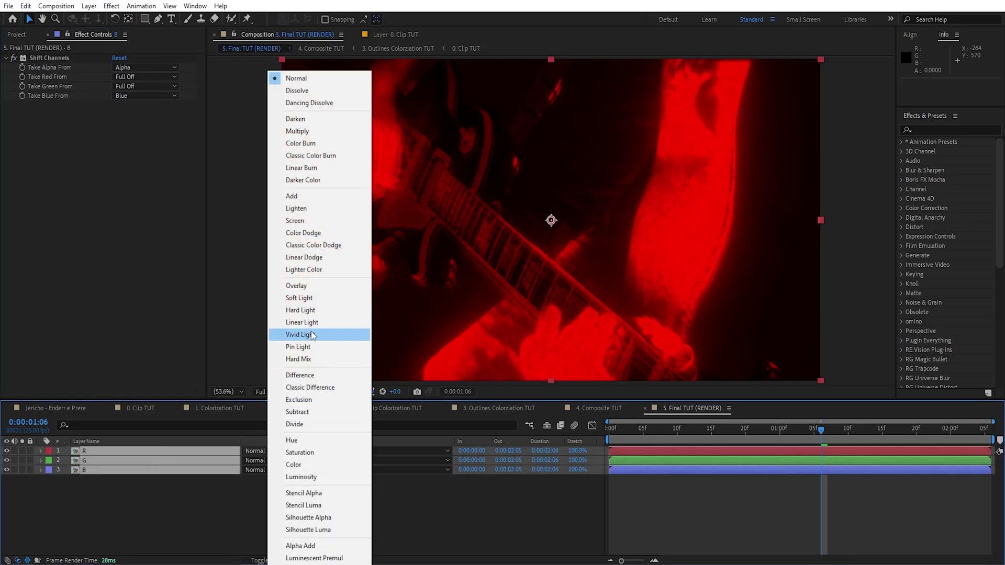
{"action": "left_click", "coordinate": [314, 221]}
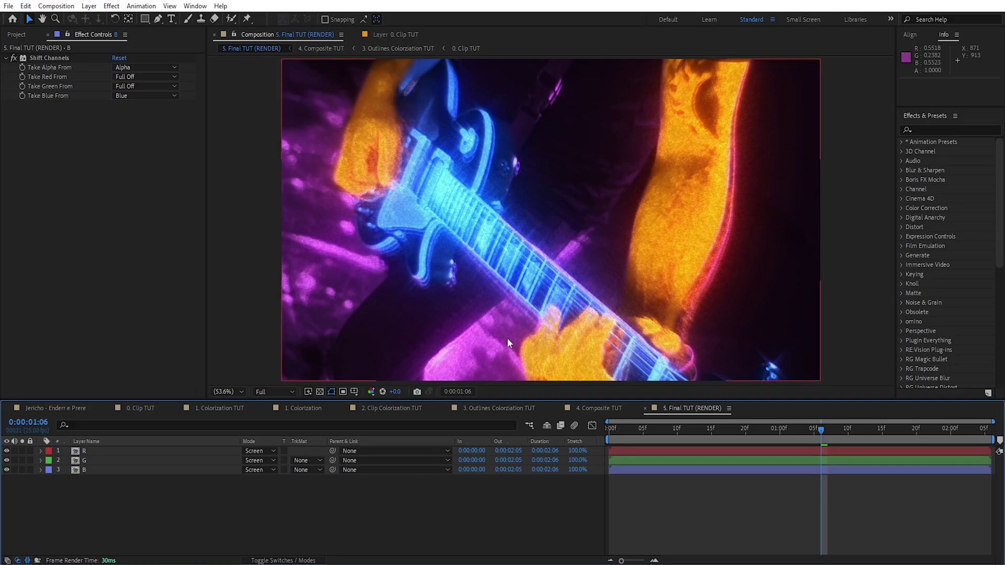
Step: Try a visible color split by offsetting layer R to position 969, 534 and layer B to 959, 545
{"action": "double_click", "coordinate": [86, 451]}
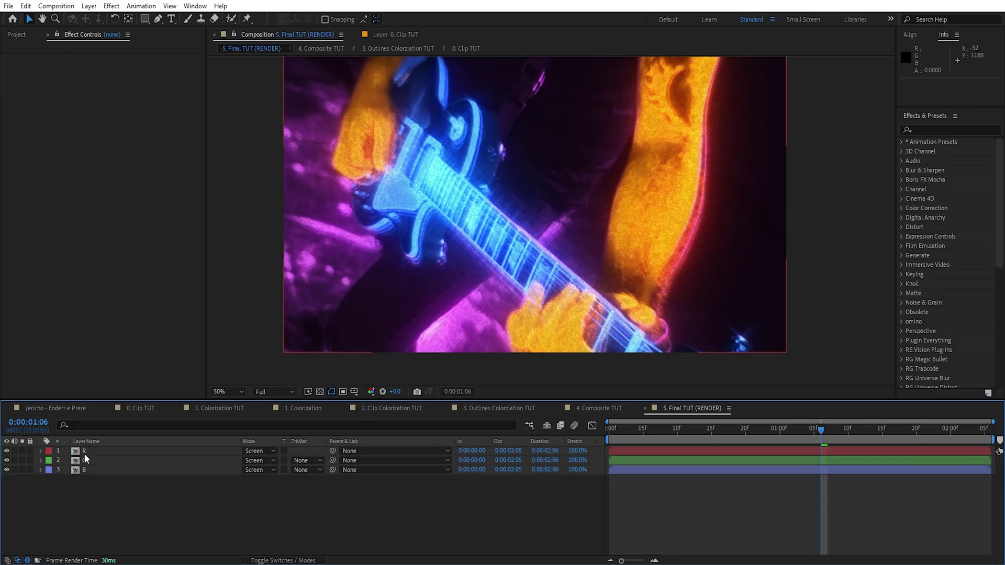
{"action": "left_click", "coordinate": [85, 452]}
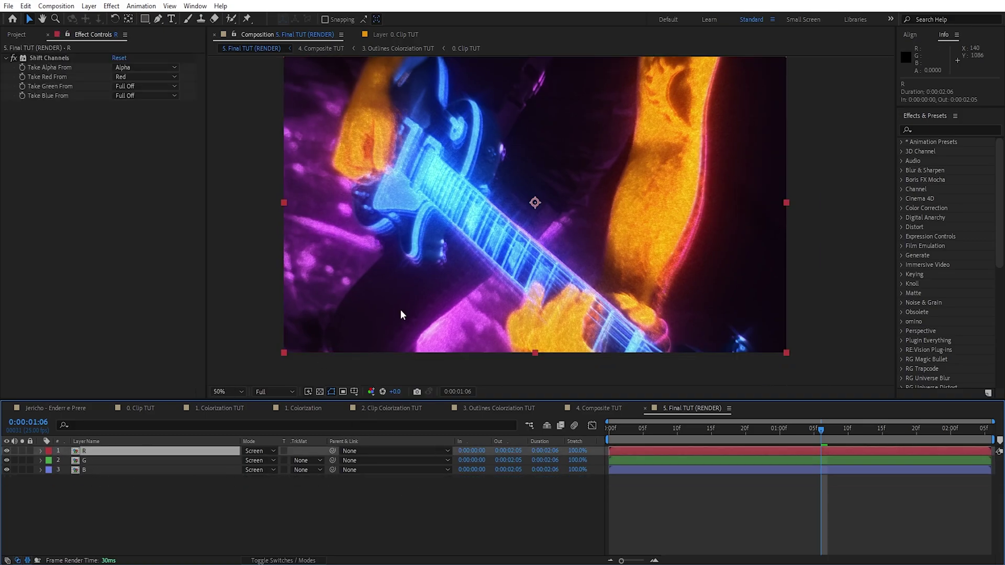
{"action": "key", "text": "period"}
{"action": "left_click_drag", "start_coordinate": [465, 296], "coordinate": [470, 293]}
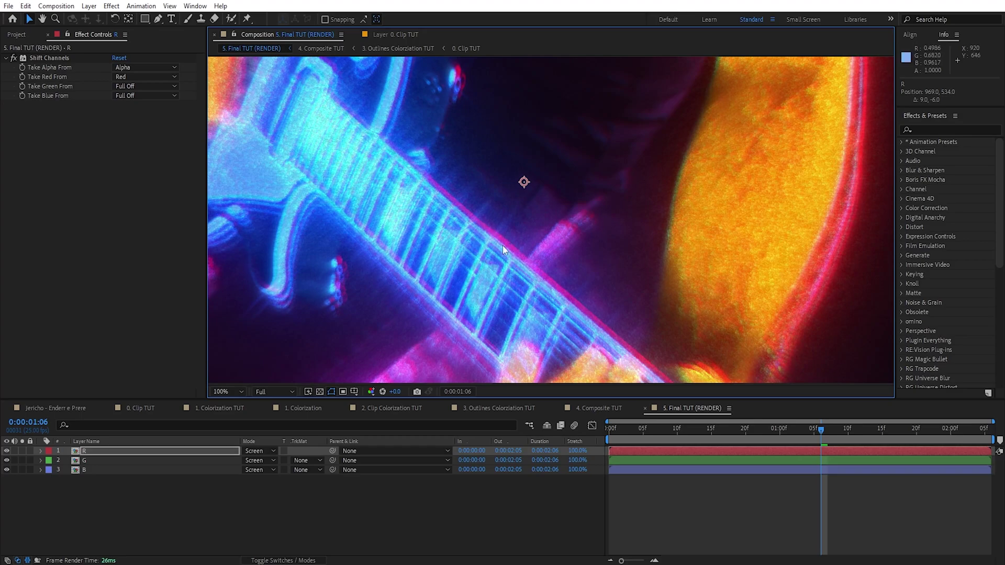
{"action": "left_click", "coordinate": [94, 468]}
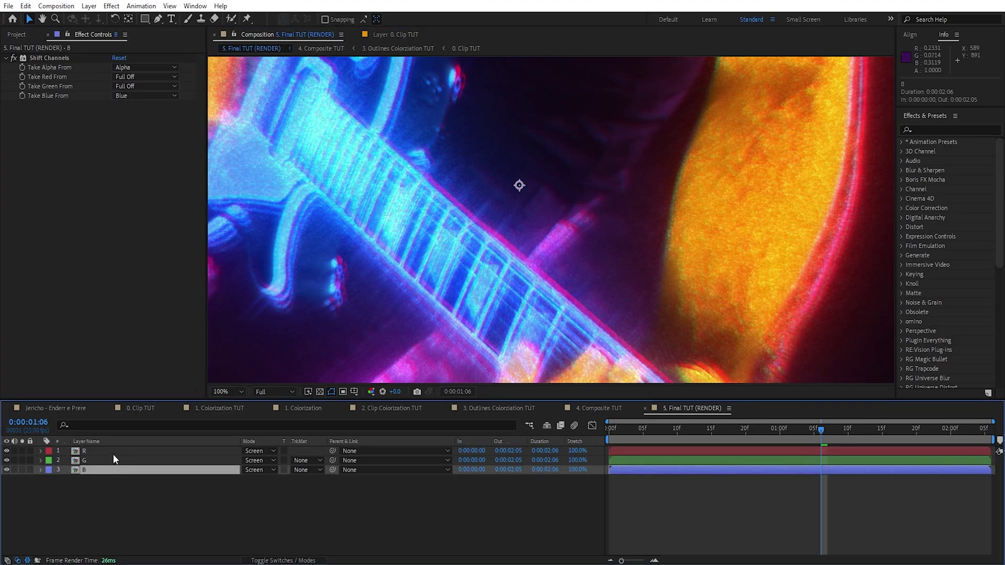
{"action": "left_click_drag", "start_coordinate": [451, 275], "coordinate": [445, 281]}
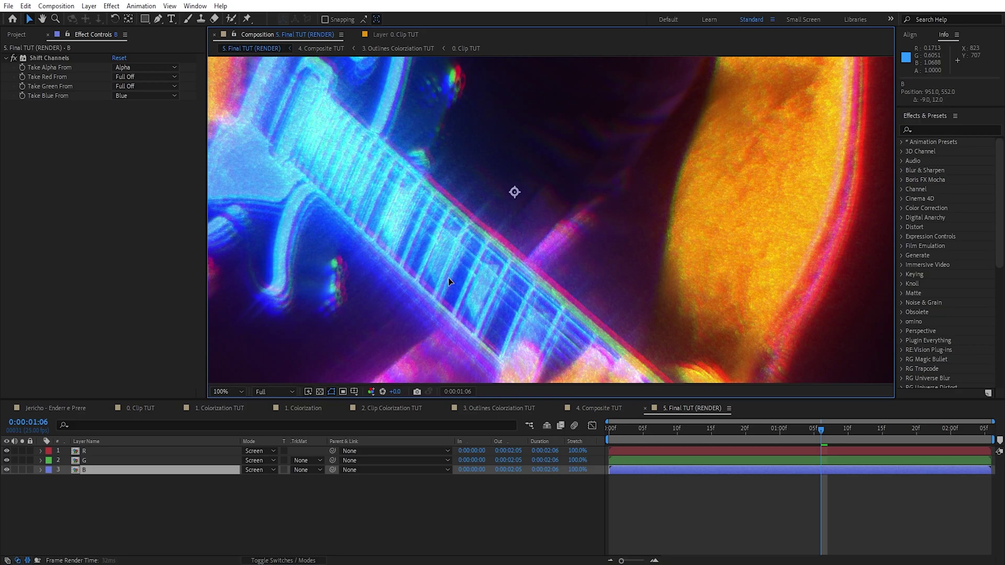
{"action": "scroll", "coordinate": [559, 308], "scroll_direction": "down", "scroll_amount": 1}
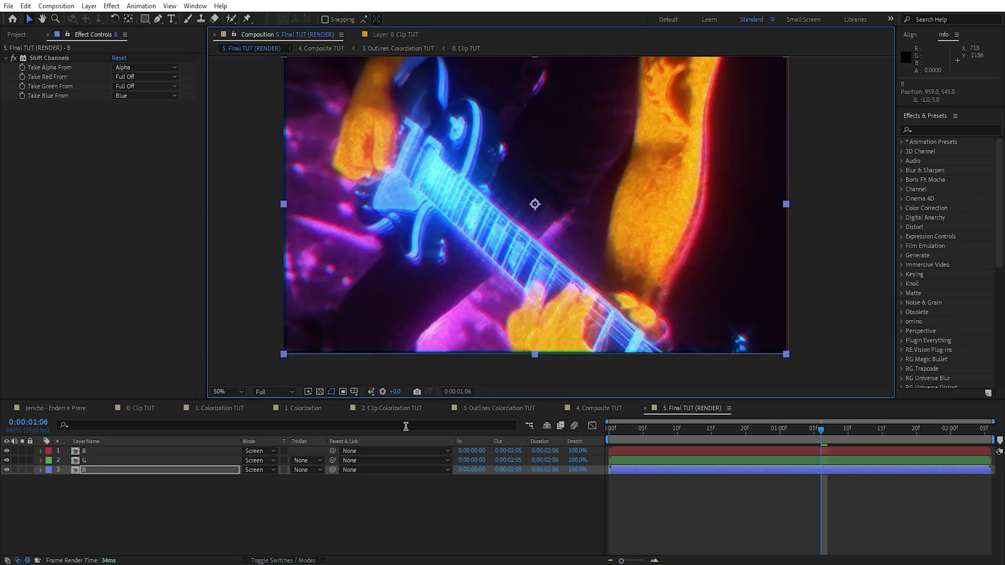
Step: Recenter layers R, G and B, nudge layer R to position 958.5, 538.5 and nudge layer B slightly in the opposite direction
{"action": "left_click_drag", "start_coordinate": [105, 540], "coordinate": [128, 454]}
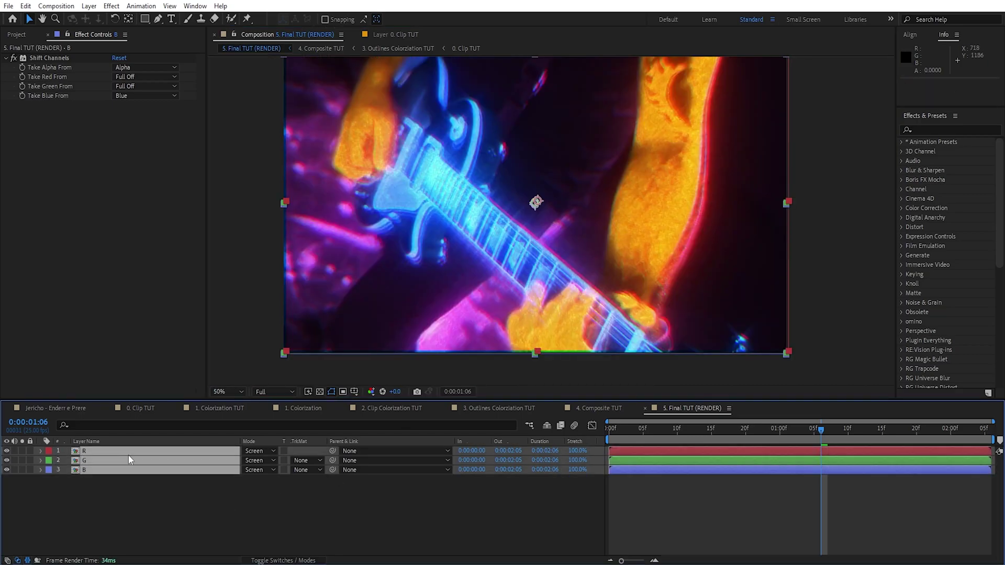
{"action": "key", "text": "ctrl+Home"}
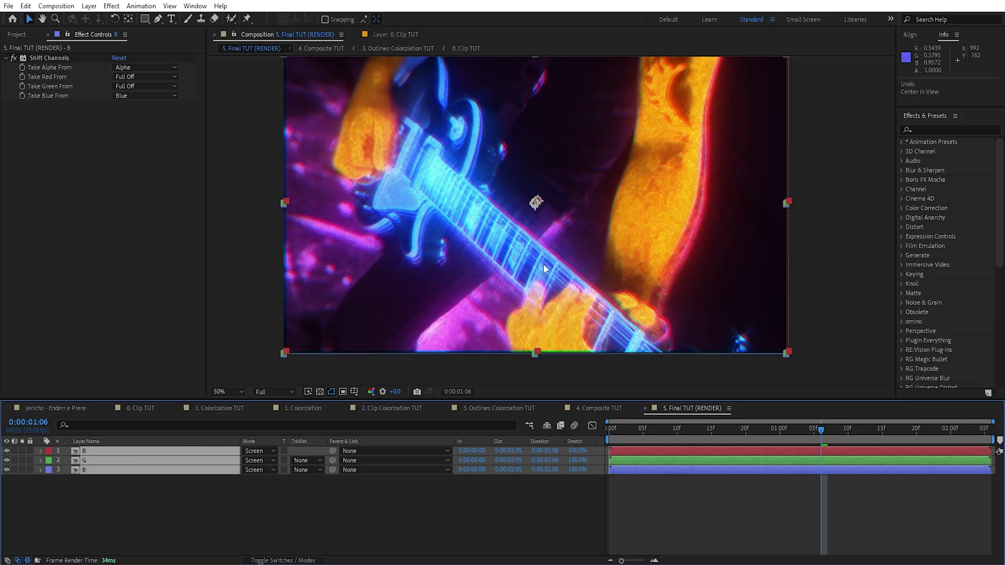
{"action": "left_click", "coordinate": [543, 263]}
{"action": "scroll", "coordinate": [599, 243], "scroll_direction": "up", "scroll_amount": 4}
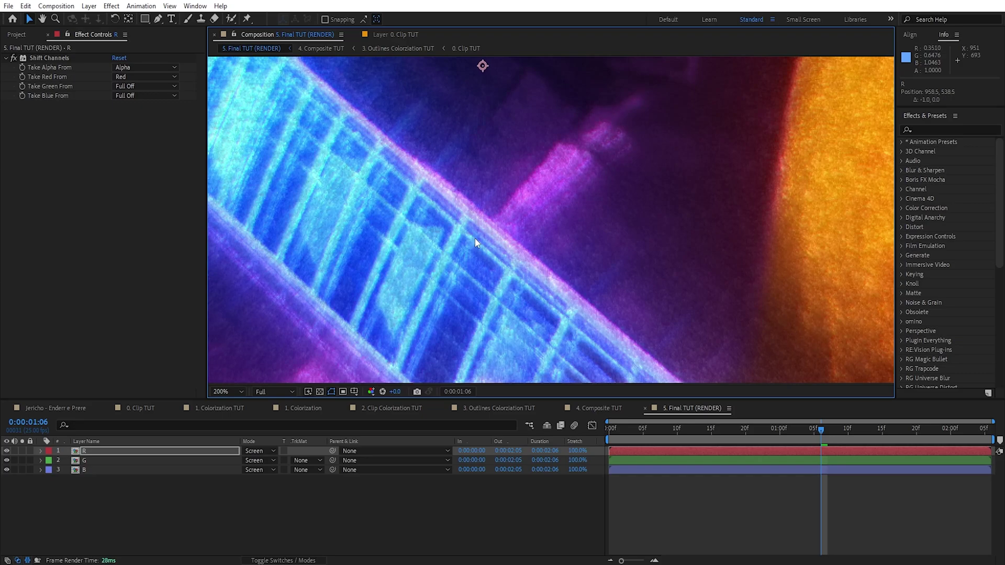
{"action": "left_click", "coordinate": [101, 470]}
{"action": "key", "text": "Down"}
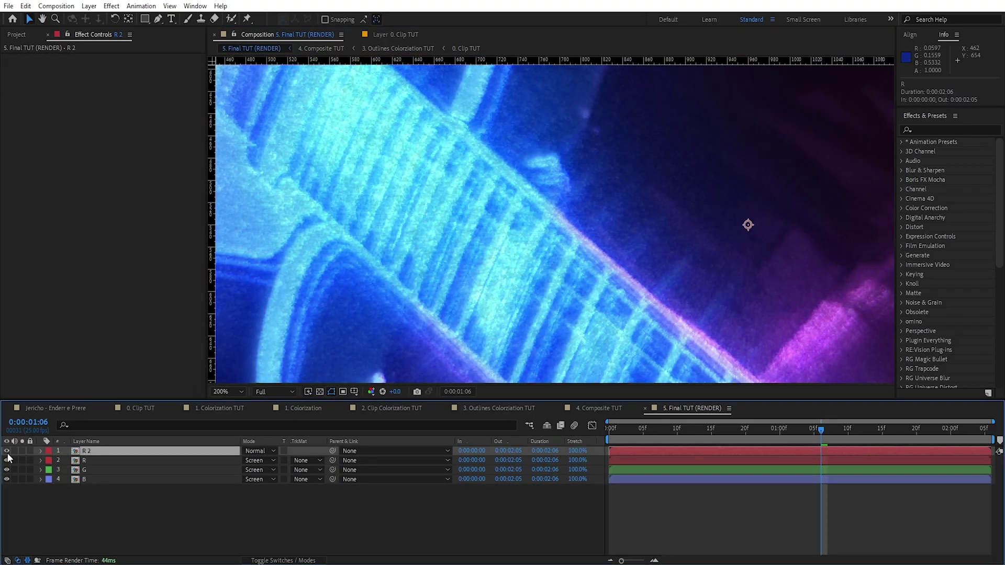
Step: Toggle the visibility of the effect-free duplicate above layer R to compare the image with and without the channel offset
{"action": "left_click", "coordinate": [7, 452]}
{"action": "left_click", "coordinate": [7, 452]}
{"action": "left_click", "coordinate": [7, 452]}
{"action": "left_click", "coordinate": [7, 452]}
{"action": "left_click", "coordinate": [7, 452]}
{"action": "left_click", "coordinate": [6, 452]}
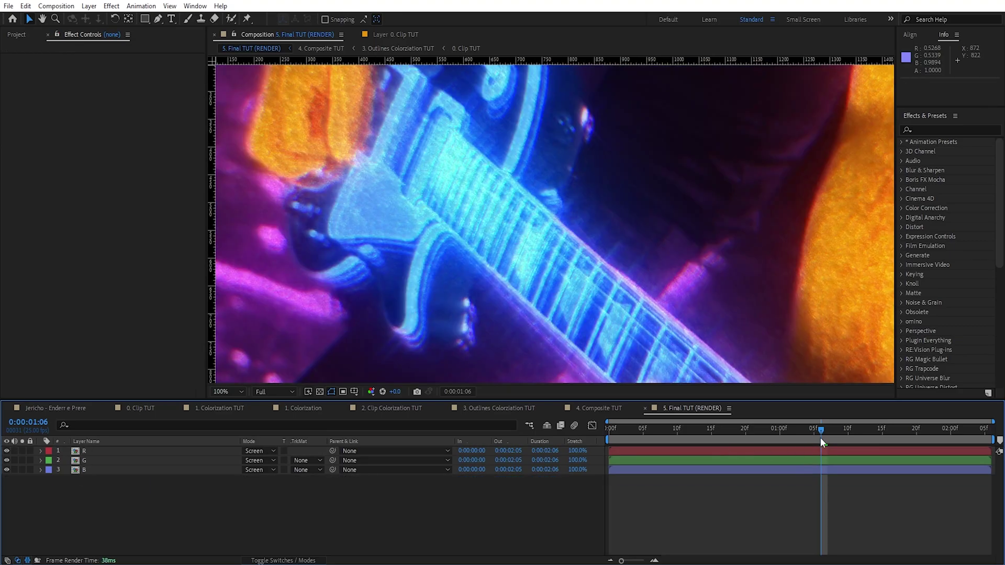
Step: At 0:00:01:16, apply the Echo effect to layer R and set its Echo Operator to Maximum
{"action": "left_click_drag", "start_coordinate": [821, 428], "coordinate": [886, 442]}
{"action": "key", "text": "comma"}
{"action": "key", "text": "comma"}
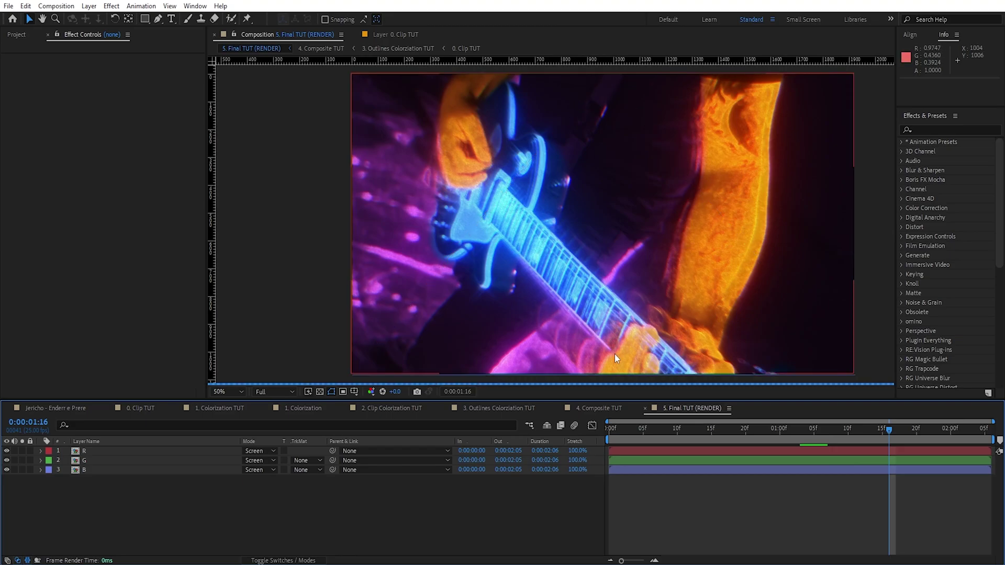
{"action": "left_click", "coordinate": [84, 451]}
{"action": "key", "text": "ctrl+space"}
{"action": "type", "text": "echo"}
{"action": "key", "text": "Down"}
{"action": "key", "text": "Return"}
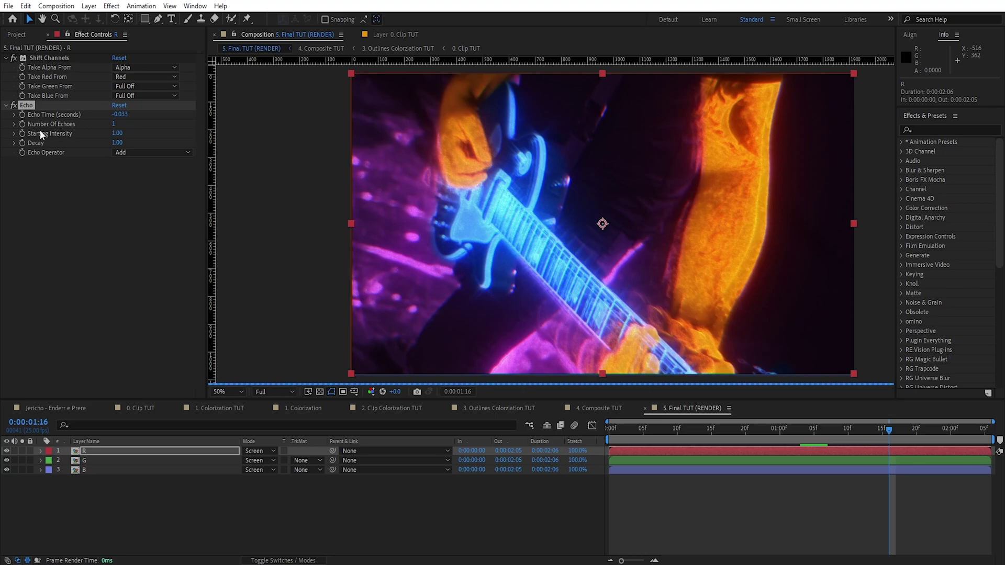
{"action": "left_click", "coordinate": [136, 152]}
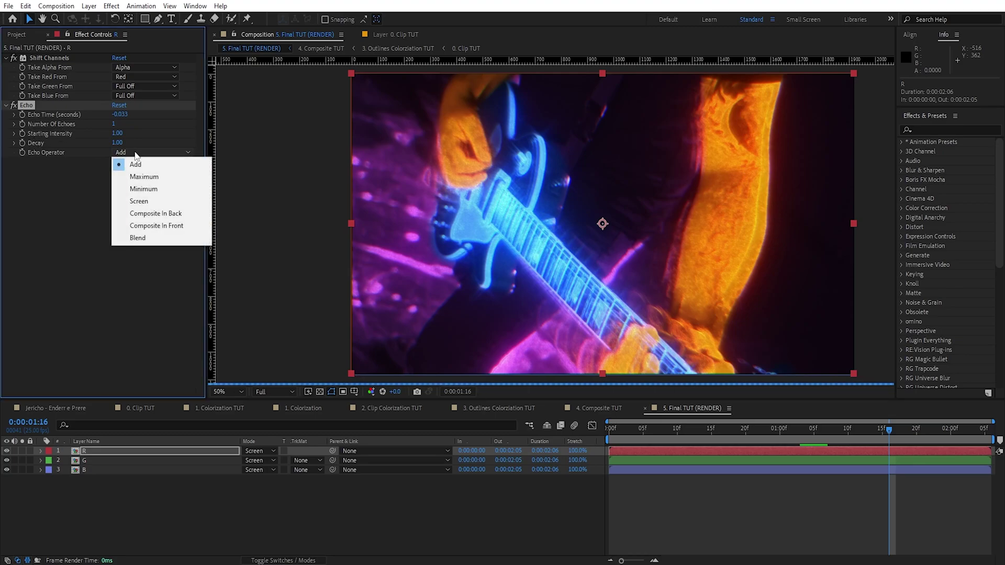
{"action": "left_click", "coordinate": [146, 177]}
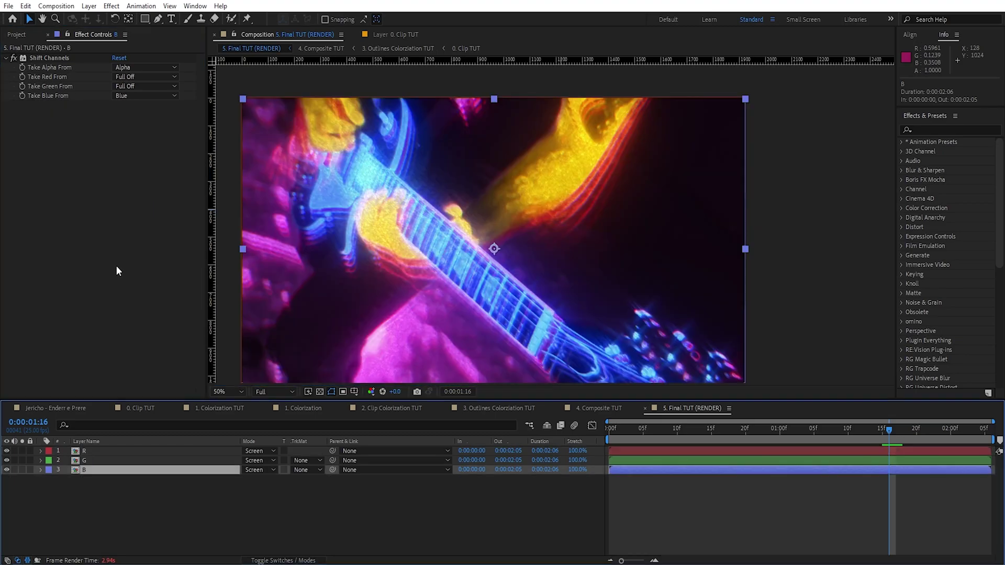
Step: Copy the Echo effect onto layer B and set its Echo Operator to Minimum
{"action": "key", "text": "ctrl+v"}
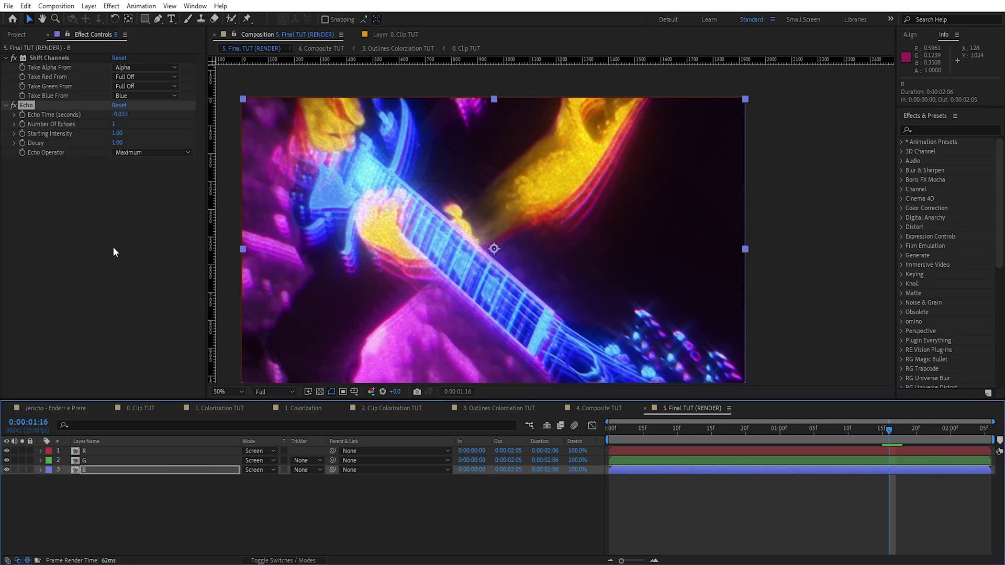
{"action": "left_click", "coordinate": [148, 153]}
{"action": "left_click", "coordinate": [154, 189]}
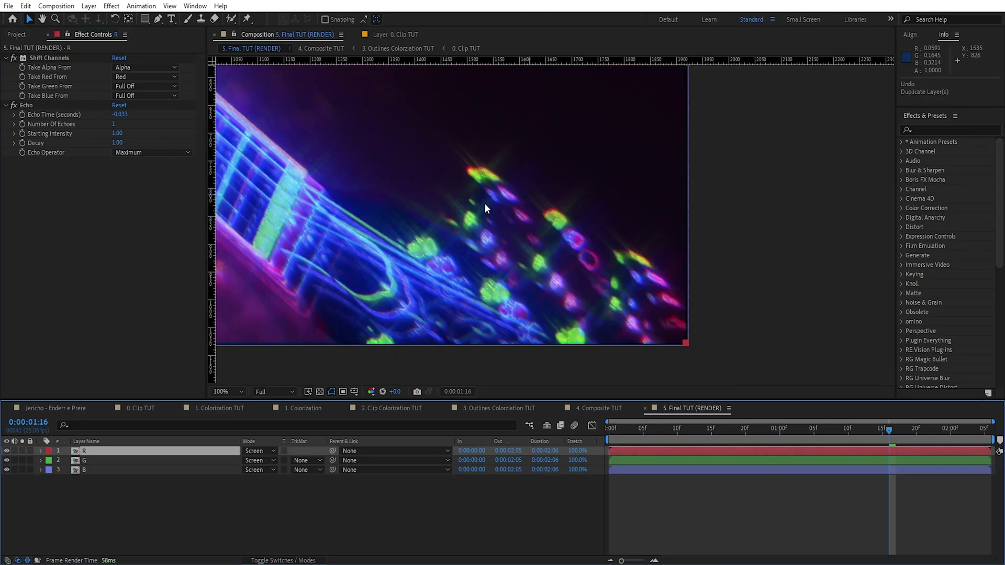
Step: Duplicate layer R, remove all effects from the copy and set its blending mode to Normal
{"action": "left_click", "coordinate": [104, 452]}
{"action": "key", "text": "ctrl+d"}
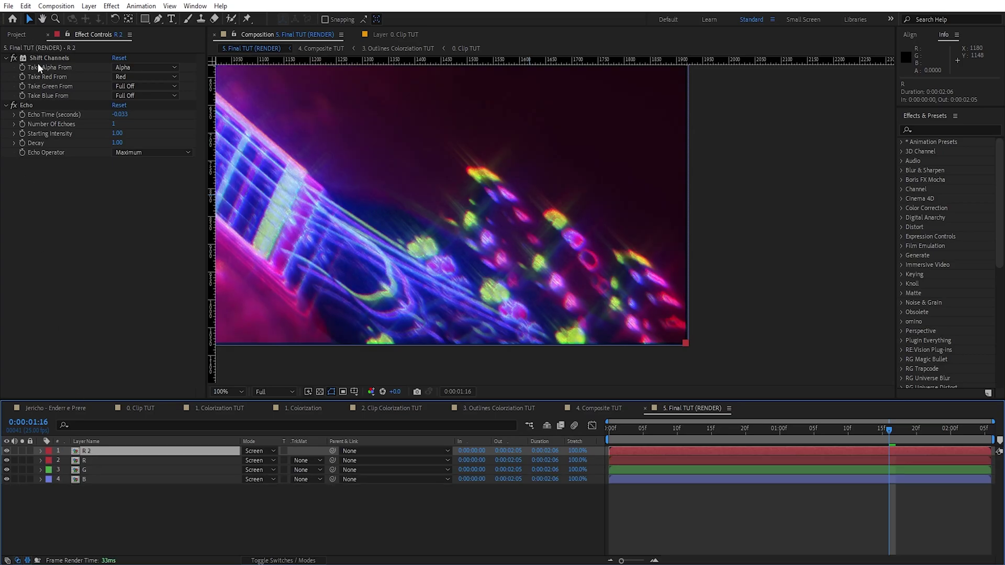
{"action": "key", "text": "ctrl+shift+e"}
{"action": "left_click", "coordinate": [260, 451]}
{"action": "left_click", "coordinate": [314, 79]}
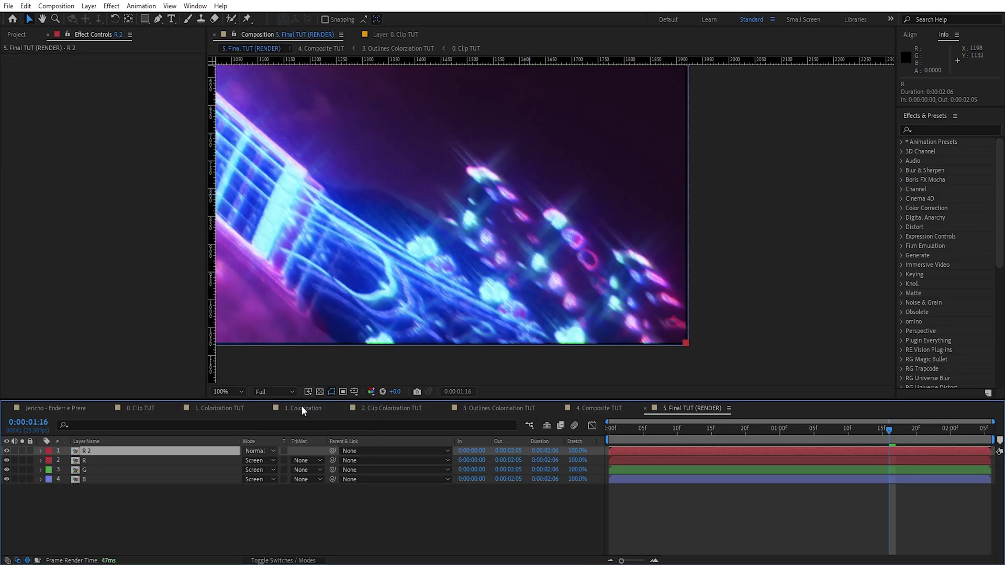
Step: Compare the echo result by toggling the visibility of the effect-free R duplicate, and delete the duplicate
{"action": "left_click", "coordinate": [7, 451]}
{"action": "left_click", "coordinate": [7, 451]}
{"action": "left_click", "coordinate": [7, 451]}
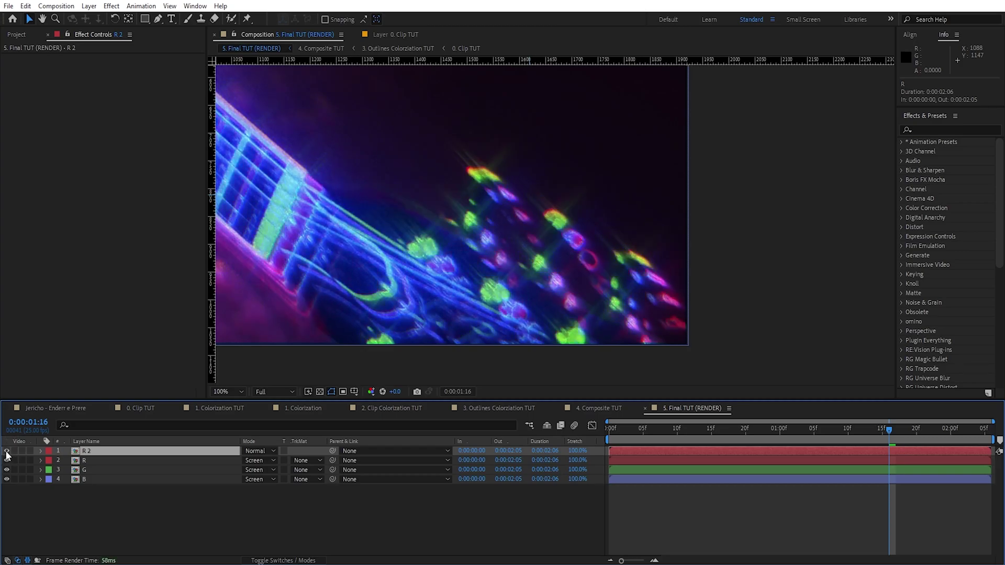
{"action": "key", "text": "Delete"}
Step: Add a null object above the channel layers and name it SCALE
{"action": "scroll", "coordinate": [442, 263], "scroll_direction": "down", "scroll_amount": 3}
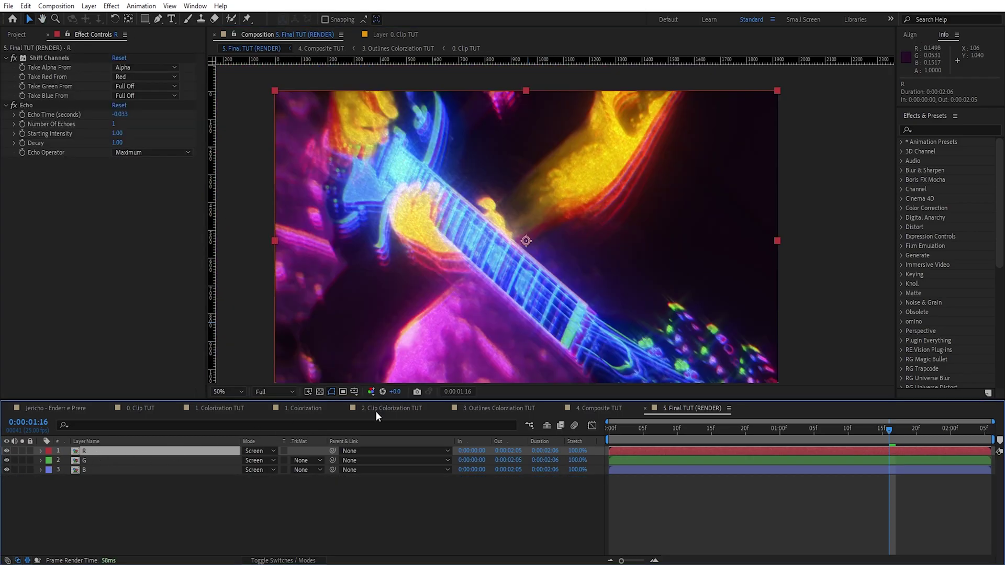
{"action": "left_click_drag", "start_coordinate": [646, 319], "coordinate": [623, 300]}
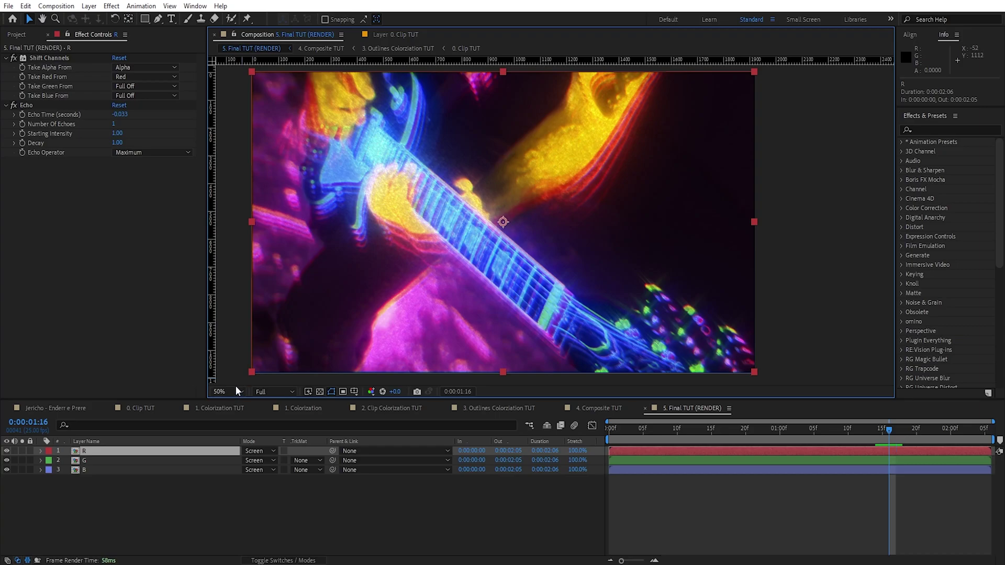
{"action": "left_click", "coordinate": [82, 470]}
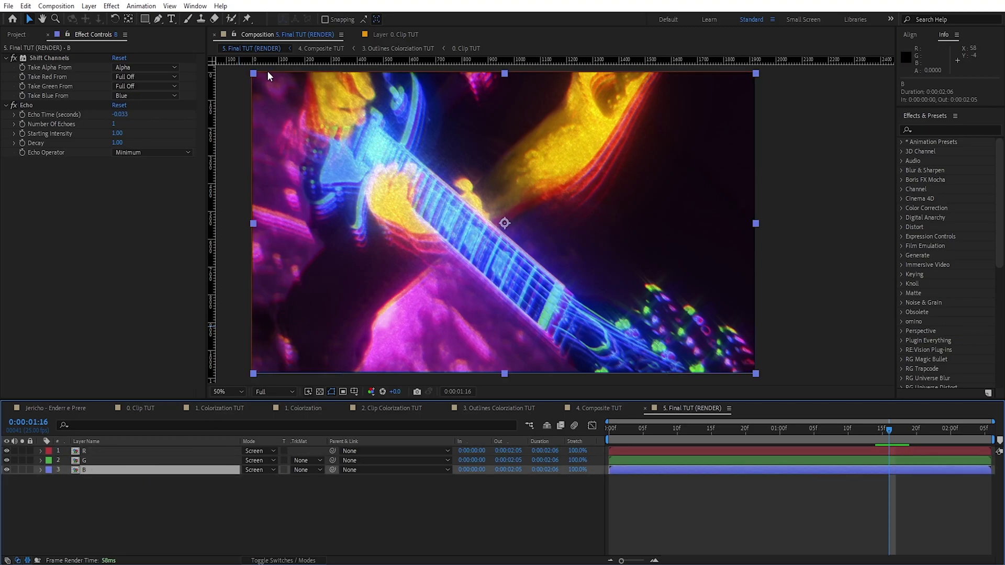
{"action": "left_click", "coordinate": [782, 364]}
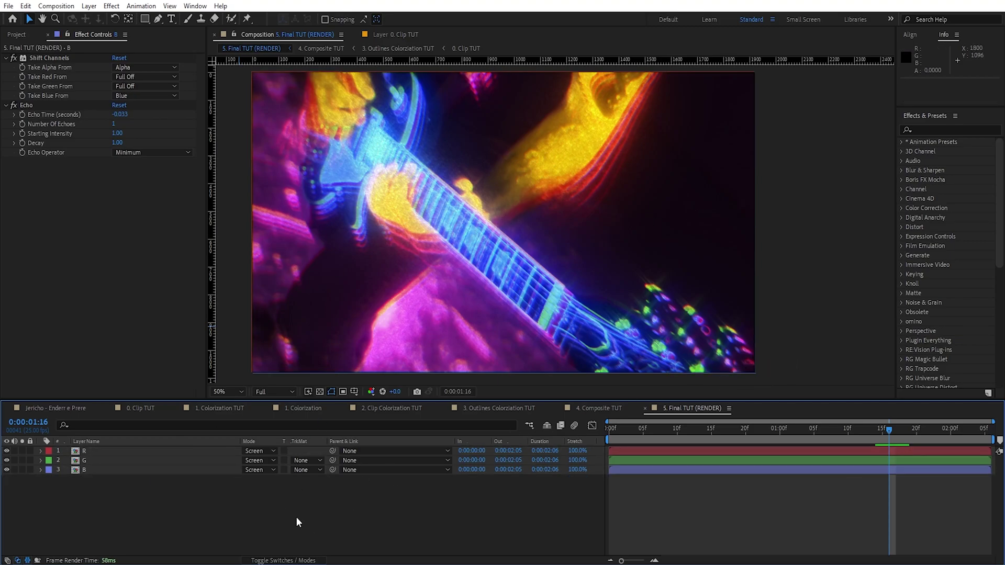
{"action": "right_click", "coordinate": [170, 516]}
{"action": "mouse_move", "coordinate": [244, 387]}
{"action": "left_click", "coordinate": [352, 460]}
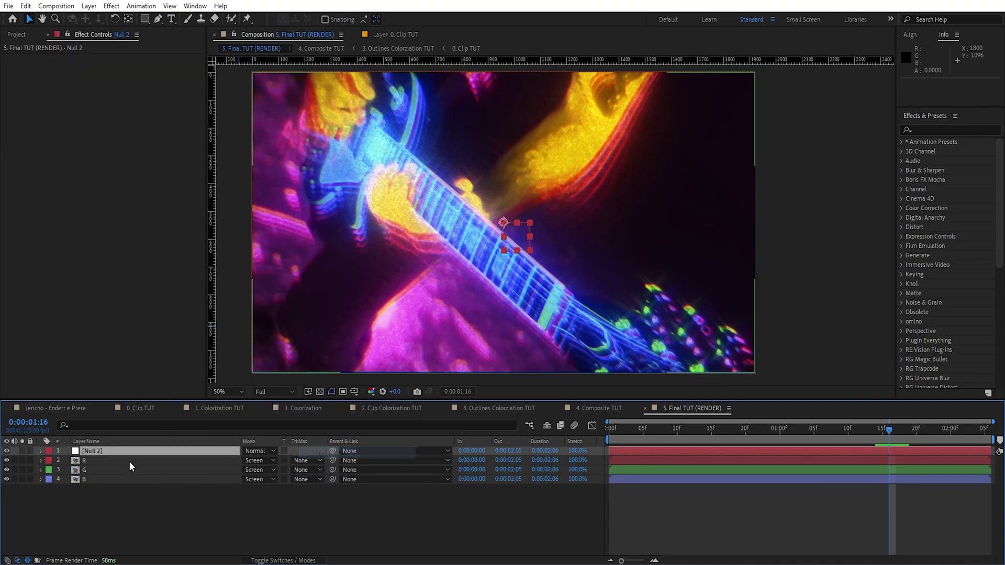
{"action": "key", "text": "Return"}
{"action": "type", "text": "SCALE"}
{"action": "key", "text": "Return"}
Step: Parent layers R, G and B to the SCALE null and set the null's scale to 101% to cover the frame edges
{"action": "mouse_move", "coordinate": [139, 477]}
{"action": "left_mouse_down"}
{"action": "mouse_move", "coordinate": [127, 472]}
{"action": "mouse_move", "coordinate": [131, 460]}
{"action": "left_mouse_up"}
{"action": "left_click_drag", "start_coordinate": [332, 460], "coordinate": [167, 455]}
{"action": "left_click", "coordinate": [232, 451]}
{"action": "type", "text": "s"}
{"action": "type", "text": "101"}
{"action": "key", "text": "Return"}
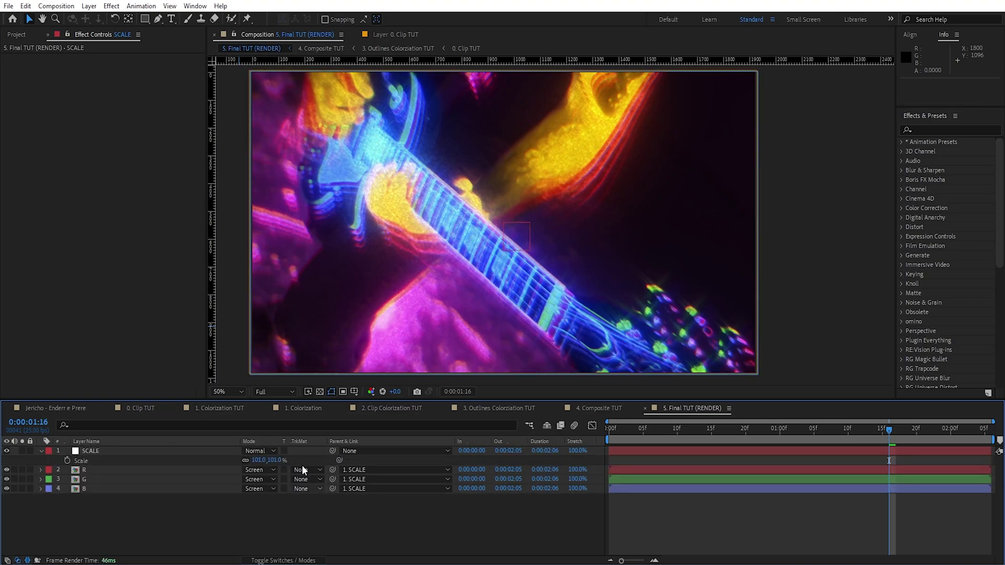
{"action": "key", "text": "slash"}
{"action": "left_click_drag", "start_coordinate": [348, 273], "coordinate": [738, 512]}
{"action": "left_click_drag", "start_coordinate": [353, 209], "coordinate": [455, 267]}
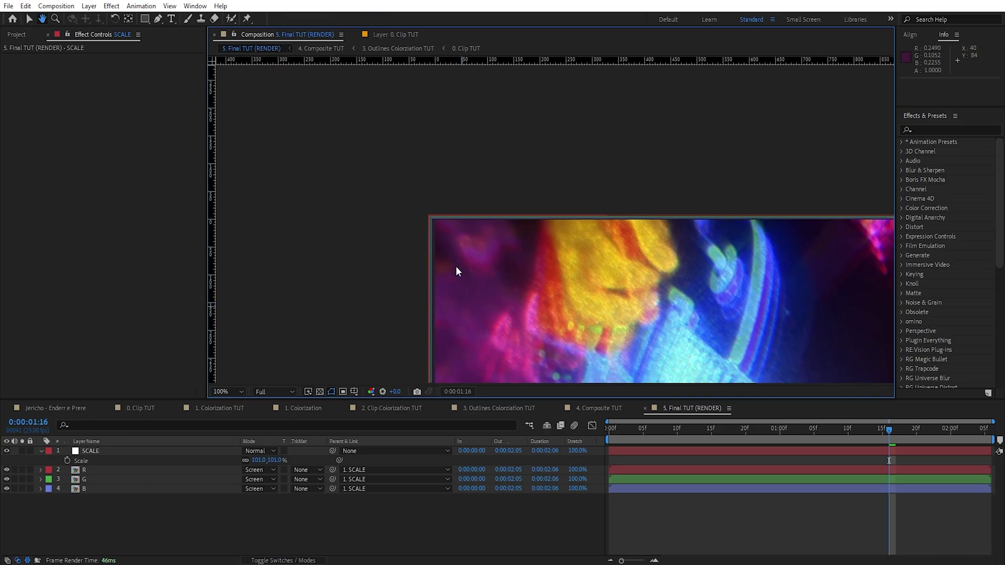
{"action": "scroll", "coordinate": [410, 217], "scroll_direction": "up", "scroll_amount": 1}
{"action": "left_click_drag", "start_coordinate": [607, 274], "coordinate": [702, 278]}
Step: Add an adjustment layer at the top of the stack, named CC + Noise, with a pink label
{"action": "right_click", "coordinate": [205, 518]}
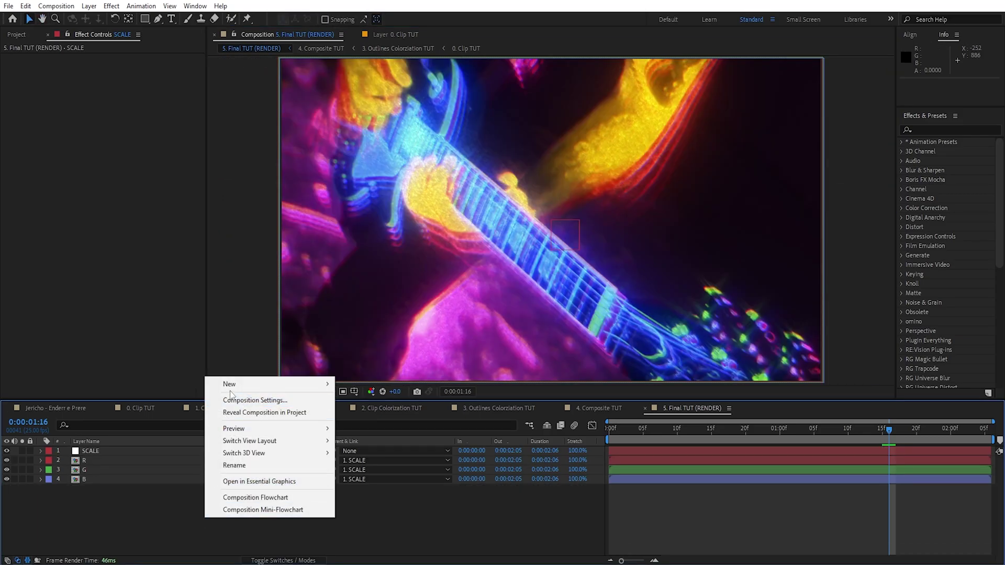
{"action": "mouse_move", "coordinate": [230, 387]}
{"action": "left_click", "coordinate": [361, 474]}
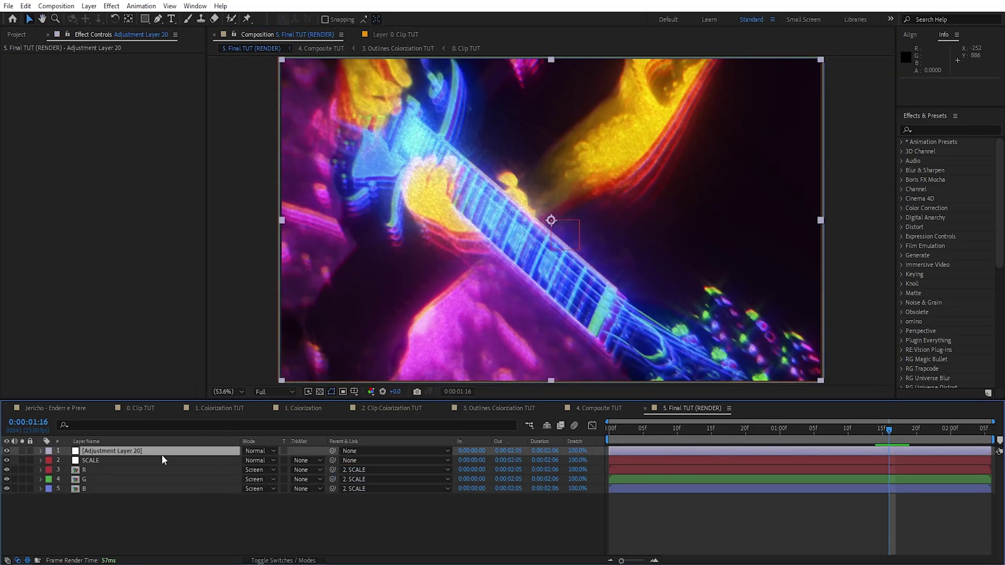
{"action": "key", "text": "Return"}
{"action": "type", "text": "CC + Noise"}
{"action": "key", "text": "Return"}
Step: Apply the Curves, Hue/Saturation and Noise effects to the CC + Noise adjustment layer
{"action": "key", "text": "ctrl+space"}
{"action": "type", "text": "cur"}
{"action": "key", "text": "Return"}
{"action": "key", "text": "ctrl+space"}
{"action": "type", "text": "hue"}
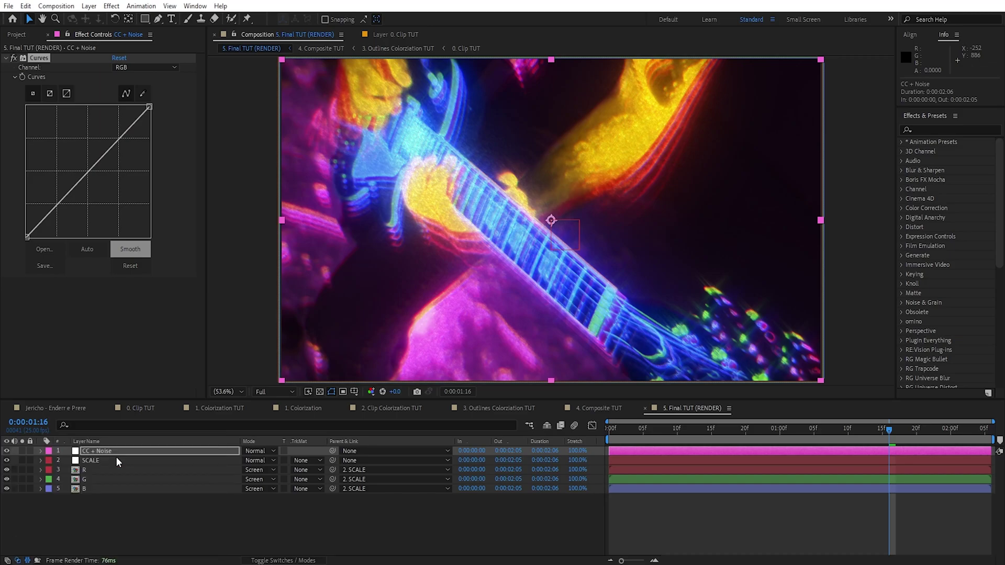
{"action": "key", "text": "Return"}
{"action": "key", "text": "ctrl+space"}
{"action": "type", "text": "no"}
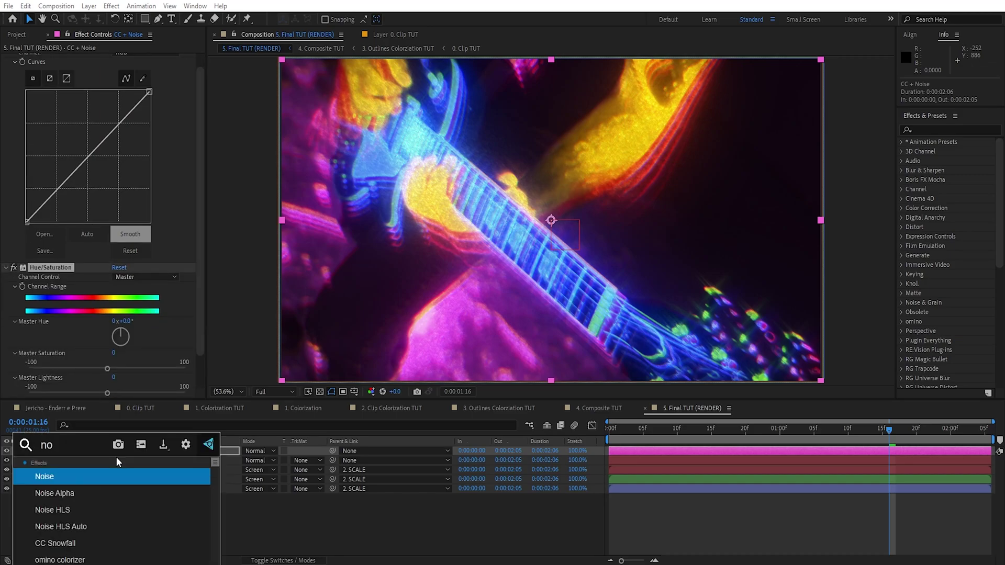
{"action": "key", "text": "Return"}
Step: Shape the RGB curve into a gentle S for contrast and set Master Saturation to -5
{"action": "left_click_drag", "start_coordinate": [58, 188], "coordinate": [61, 191]}
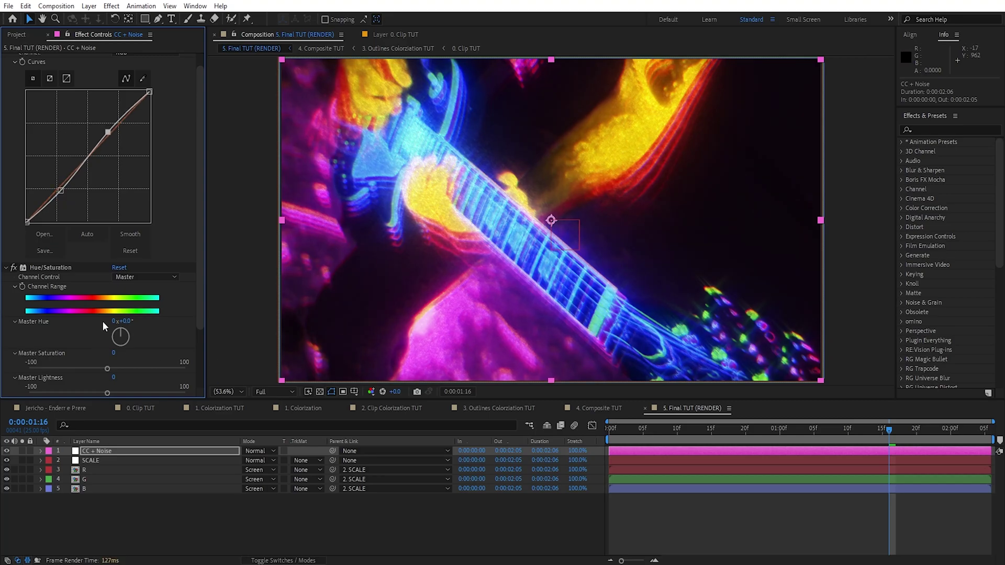
{"action": "left_click_drag", "start_coordinate": [107, 368], "coordinate": [100, 369]}
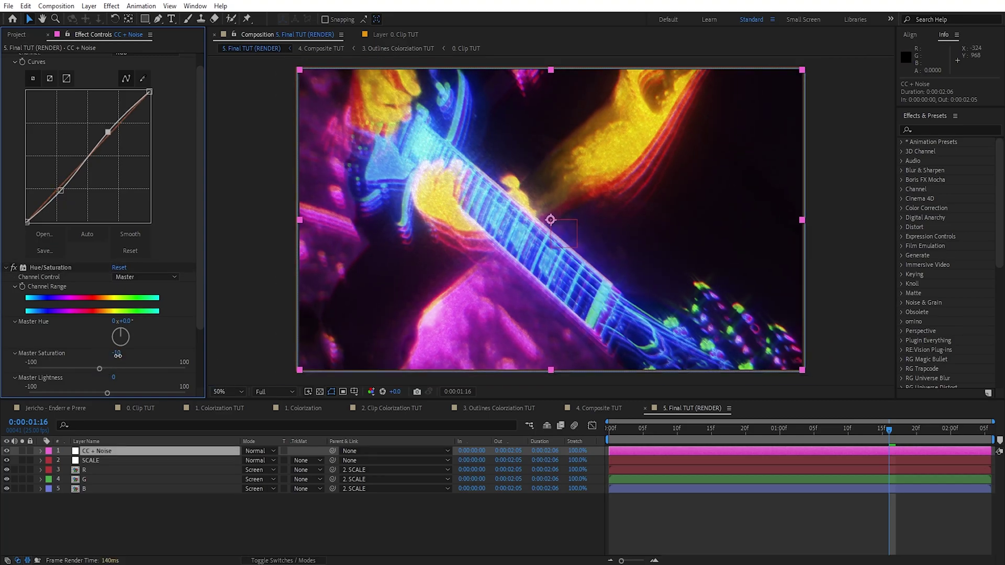
{"action": "left_click_drag", "start_coordinate": [117, 355], "coordinate": [122, 358]}
Step: Raise the Noise effect's Amount of Noise to about 17% on the CC + Noise layer
{"action": "scroll", "coordinate": [157, 371], "scroll_direction": "down", "scroll_amount": 3}
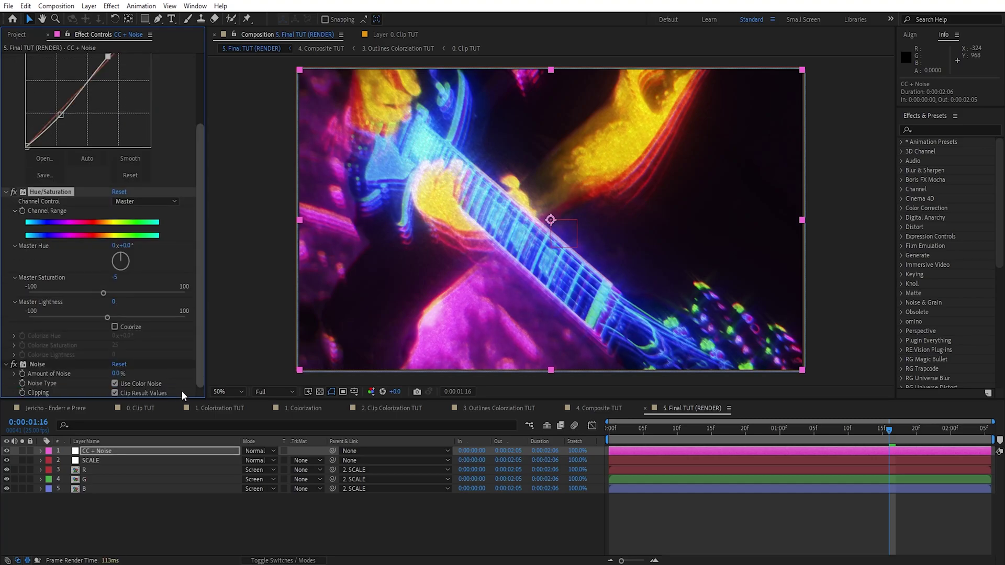
{"action": "left_click", "coordinate": [127, 375]}
{"action": "left_click_drag", "start_coordinate": [128, 375], "coordinate": [125, 375]}
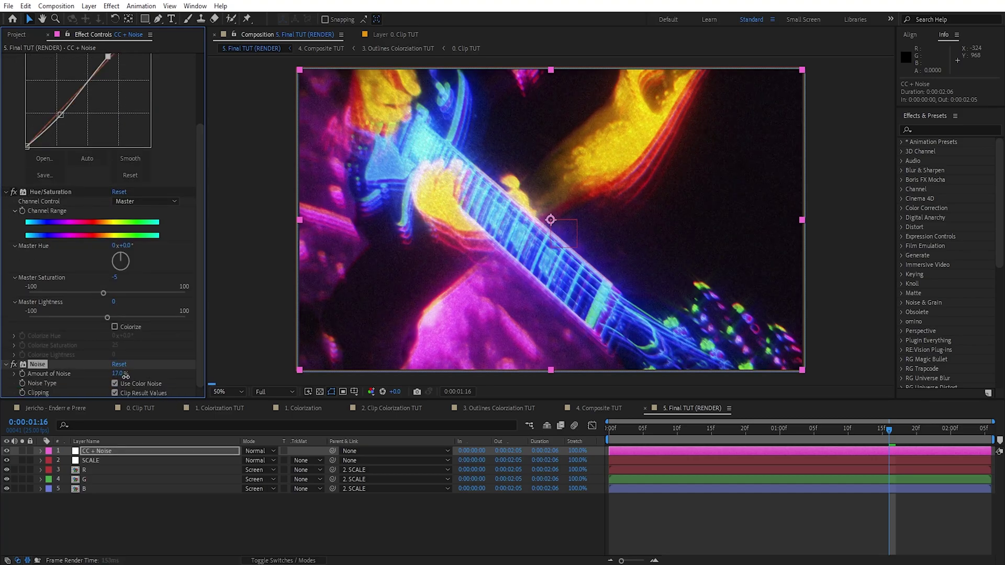
Step: Inspect the noise grain at 100% zoom and compare it with Use Color Noise switched off and on
{"action": "key", "text": "slash"}
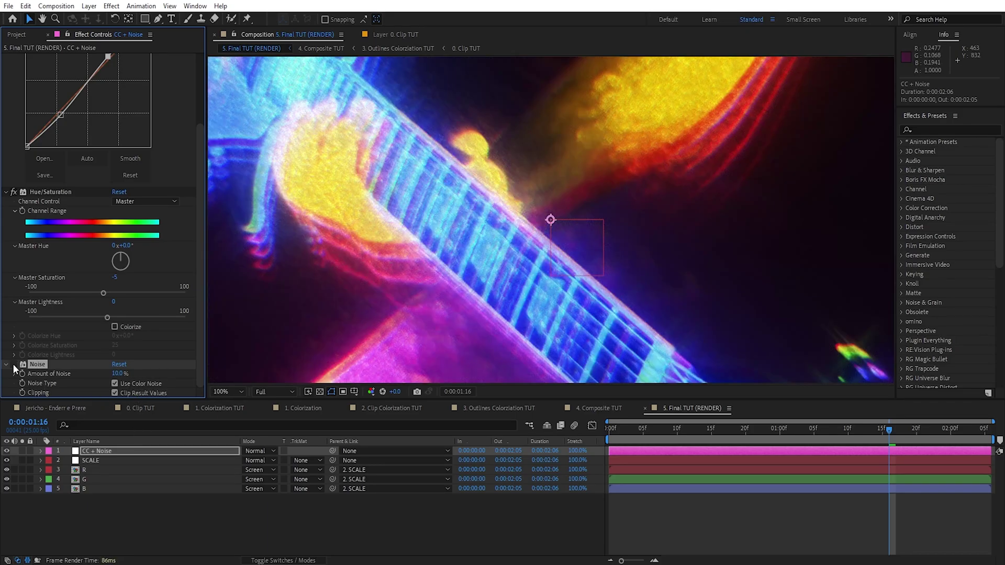
{"action": "left_click", "coordinate": [114, 383]}
{"action": "left_click_drag", "start_coordinate": [626, 281], "coordinate": [796, 405]}
{"action": "scroll", "coordinate": [779, 366], "scroll_direction": "down", "scroll_amount": 1}
{"action": "left_click_drag", "start_coordinate": [780, 367], "coordinate": [701, 278]}
{"action": "left_click", "coordinate": [114, 384]}
{"action": "scroll", "coordinate": [489, 269], "scroll_direction": "up", "scroll_amount": 1}
{"action": "left_click_drag", "start_coordinate": [489, 269], "coordinate": [522, 321]}
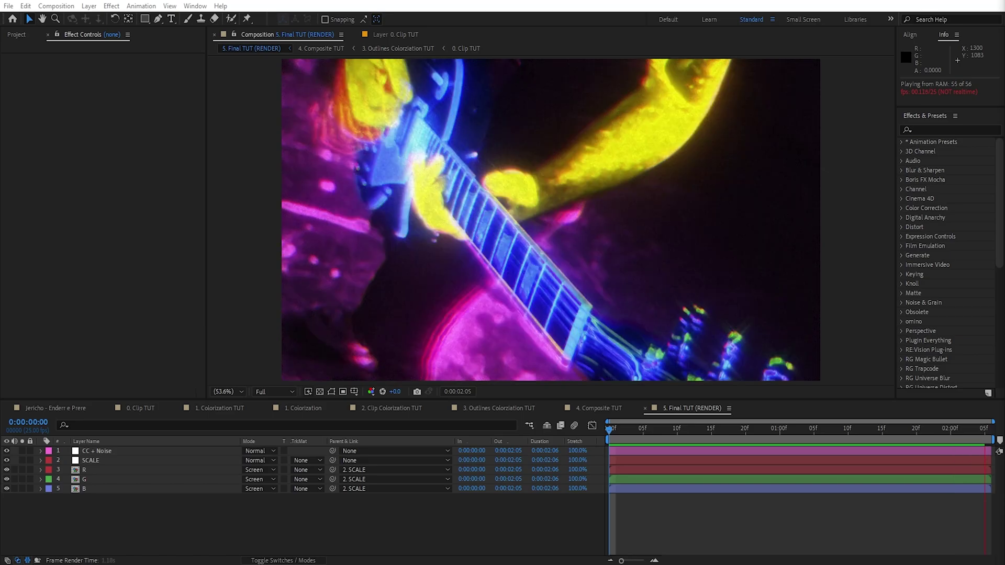
Step: Show the top bass-guitar clip in the Jericho - Enderr e Prere composition, then copy it into 0. Clip TUT
{"action": "left_click", "coordinate": [22, 428]}
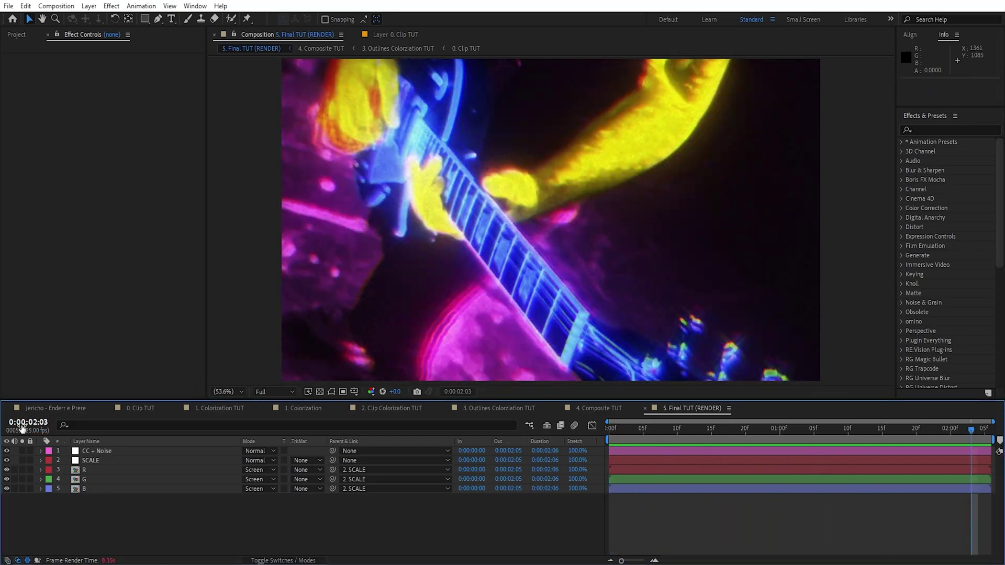
{"action": "left_click", "coordinate": [55, 408]}
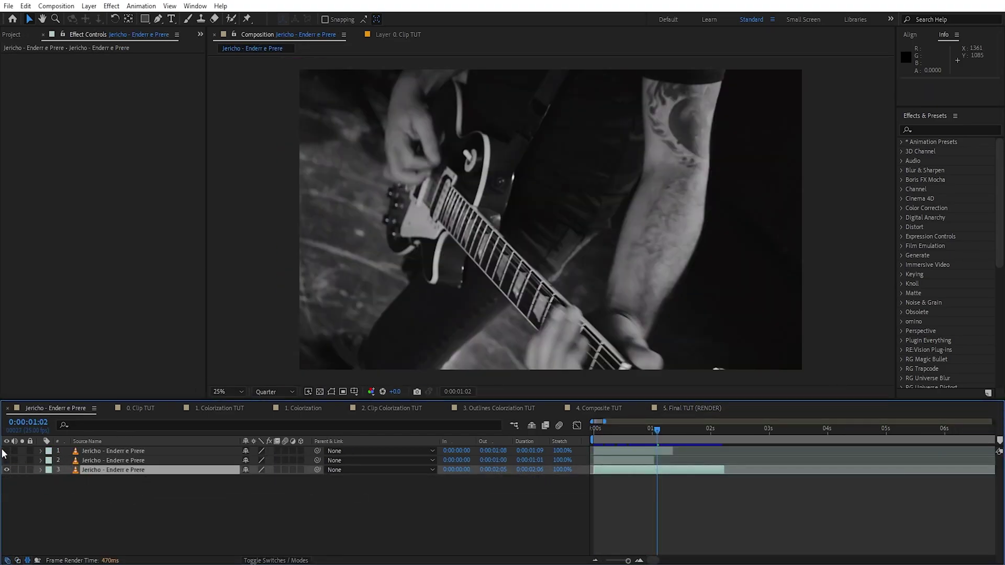
{"action": "left_click", "coordinate": [6, 450]}
{"action": "left_click", "coordinate": [112, 450]}
{"action": "key", "text": "ctrl+c"}
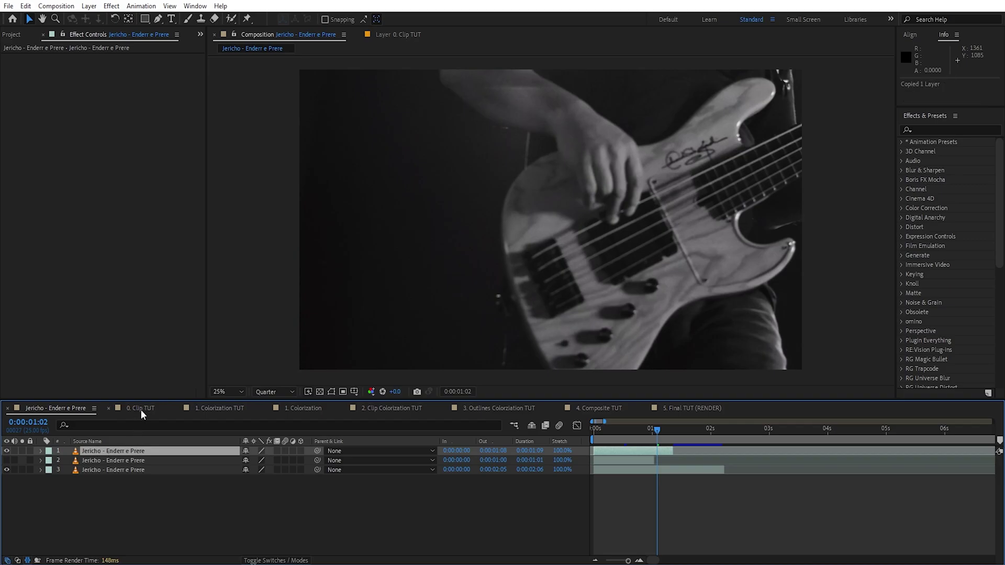
{"action": "left_click", "coordinate": [140, 409]}
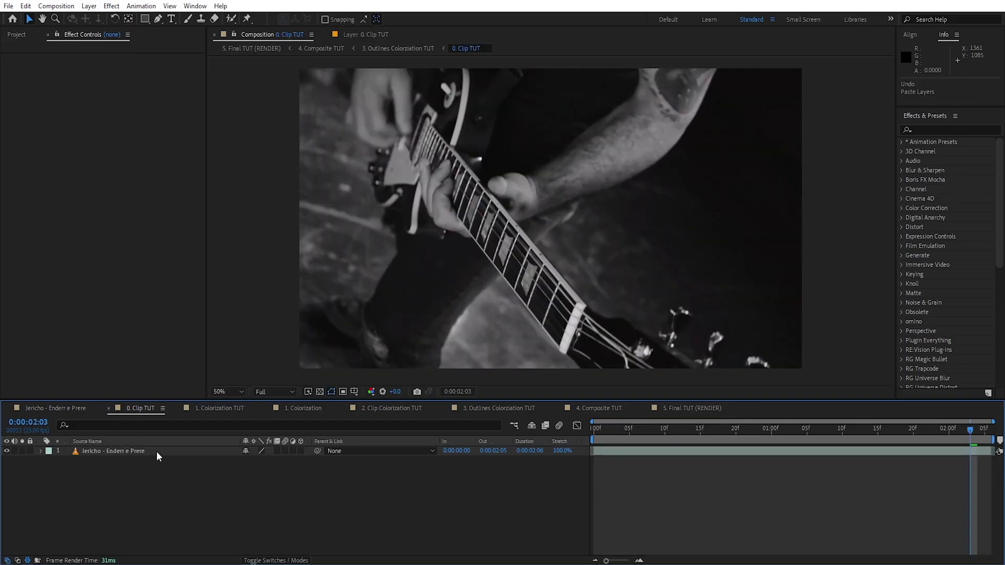
{"action": "key", "text": "ctrl+v"}
Step: Fit the pasted bass-guitar clip to the composition frame in 0. Clip TUT, checking it at 0:00:01:05
{"action": "left_click_drag", "start_coordinate": [836, 433], "coordinate": [806, 431]}
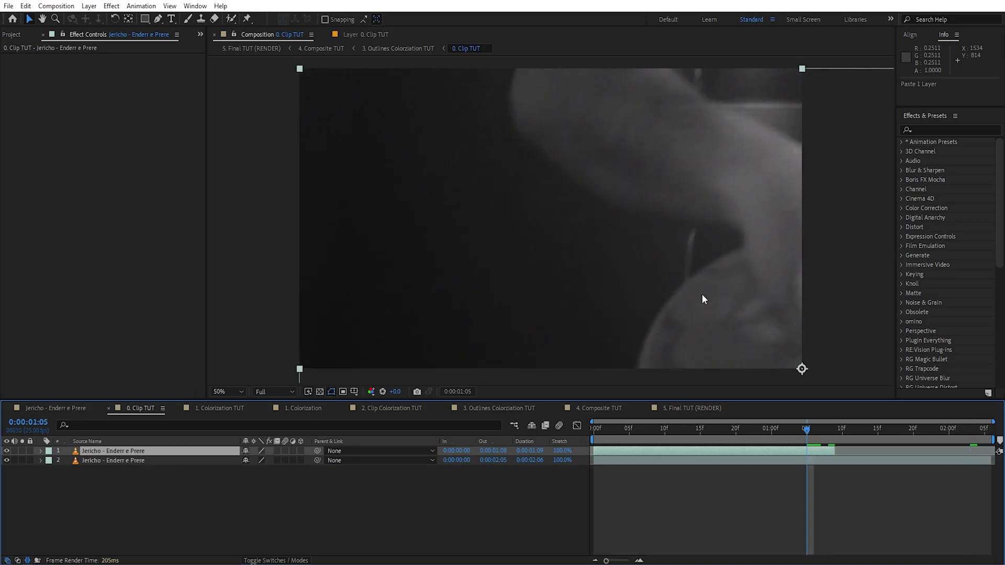
{"action": "right_click", "coordinate": [652, 293]}
{"action": "mouse_move", "coordinate": [754, 285]}
{"action": "left_click", "coordinate": [602, 455]}
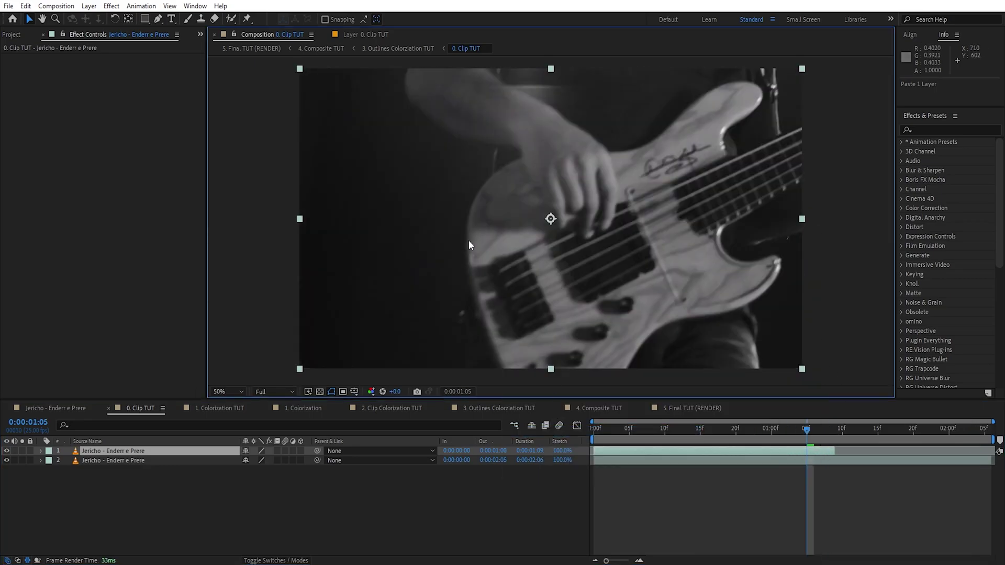
{"action": "left_click", "coordinate": [416, 510]}
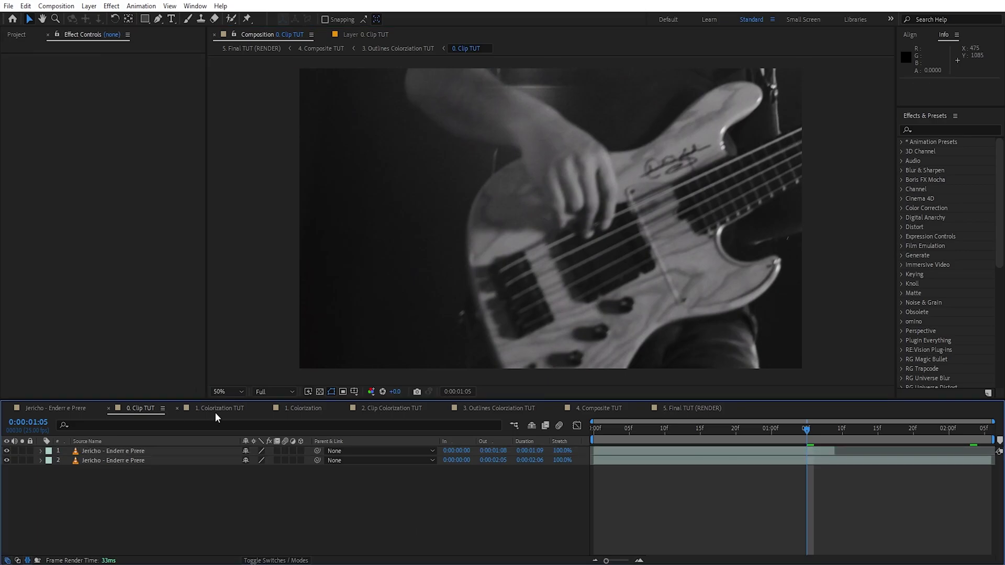
Step: In 1. Colorization TUT, hide all the adjustment layers and duplicate the 1 Color / Everything layer
{"action": "left_click", "coordinate": [217, 408]}
{"action": "left_click_drag", "start_coordinate": [6, 451], "coordinate": [8, 479]}
{"action": "left_click", "coordinate": [103, 480]}
{"action": "key", "text": "ctrl+d"}
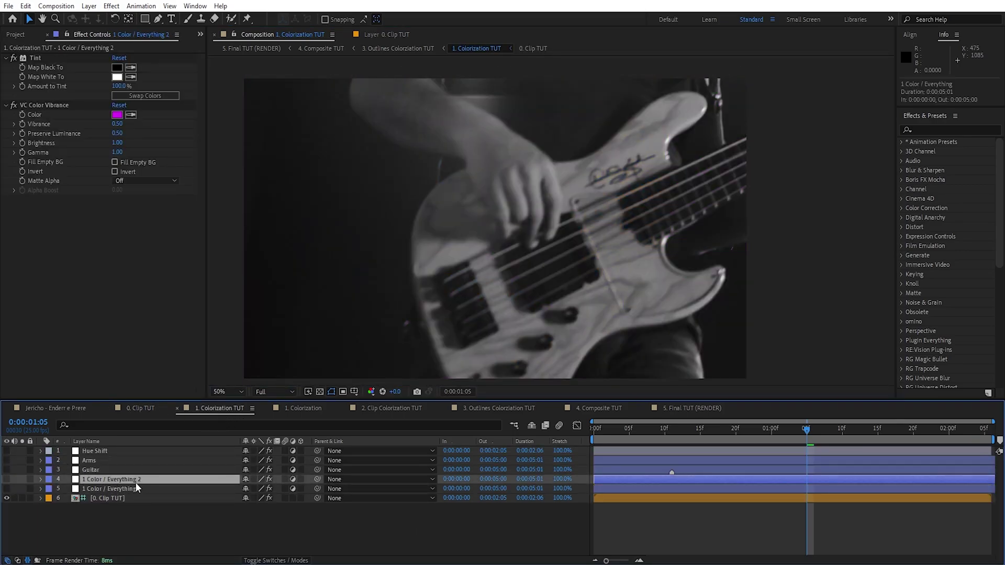
Step: Make the duplicated color layer's VC Color Vibrance color blue, with Vibrance and Preserve Luminance both set to 1
{"action": "left_click", "coordinate": [117, 114]}
{"action": "left_click", "coordinate": [181, 226]}
{"action": "left_click_drag", "start_coordinate": [180, 226], "coordinate": [181, 238]}
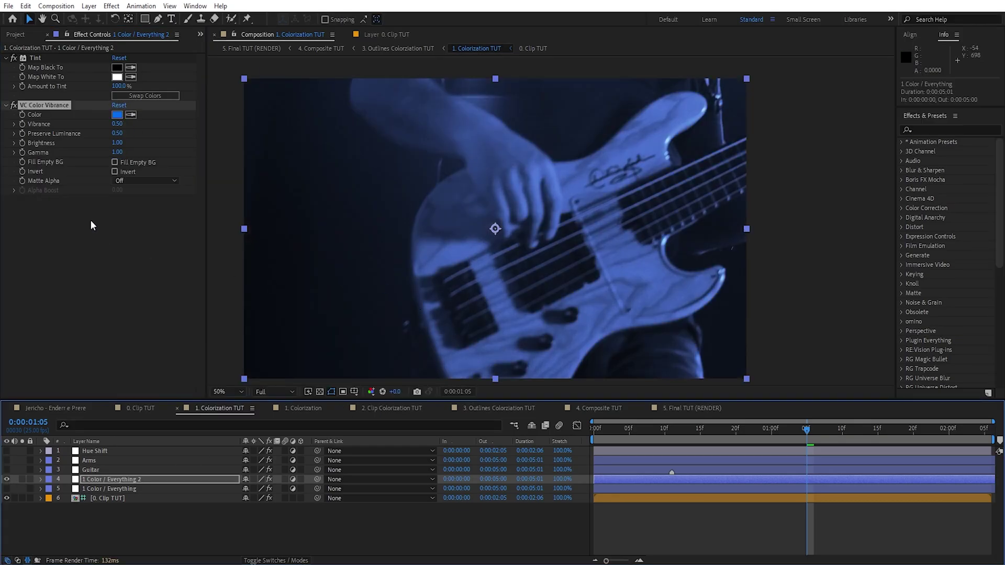
{"action": "left_click", "coordinate": [117, 124]}
{"action": "type", "text": "1"}
{"action": "key", "text": "Tab"}
{"action": "type", "text": "1"}
{"action": "key", "text": "Return"}
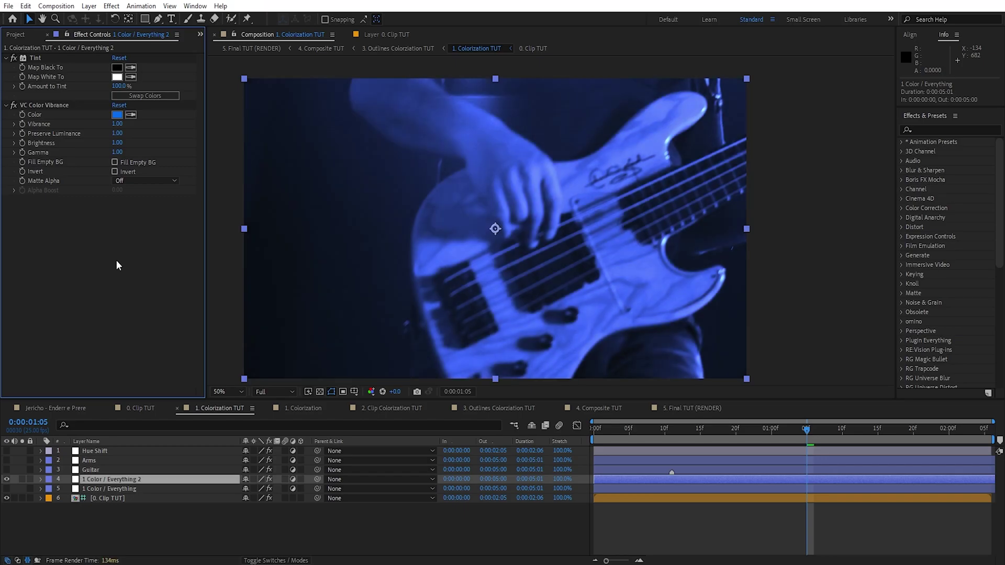
Step: Preview 4. Composite TUT at its first frame and lock the viewer to that composition
{"action": "left_click", "coordinate": [636, 407]}
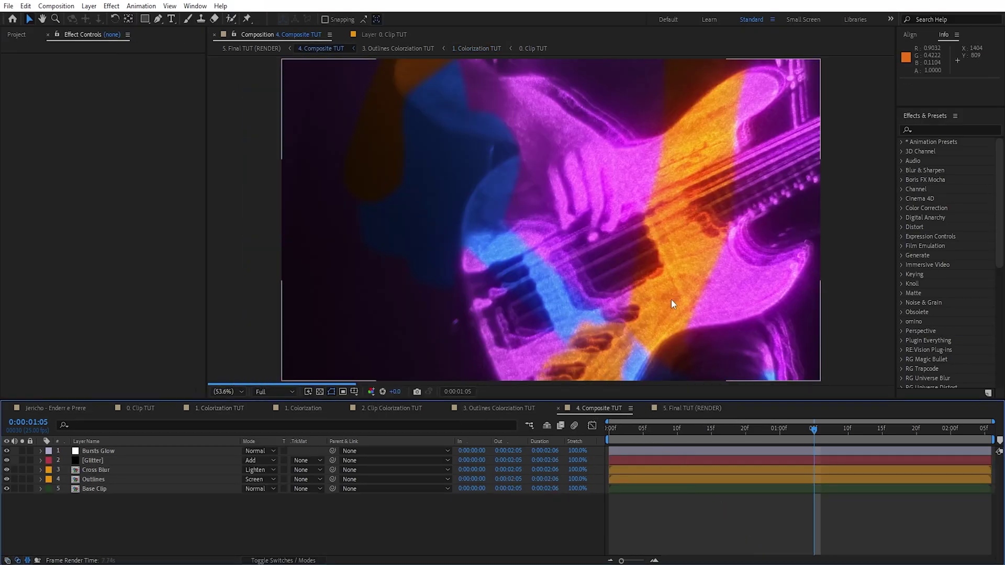
{"action": "left_click_drag", "start_coordinate": [848, 437], "coordinate": [608, 436]}
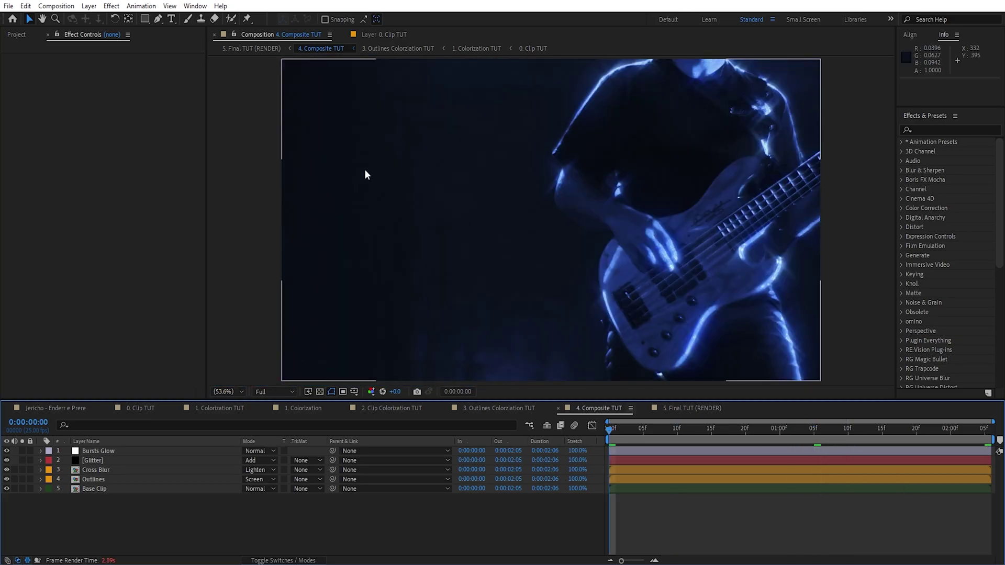
{"action": "left_click", "coordinate": [233, 39]}
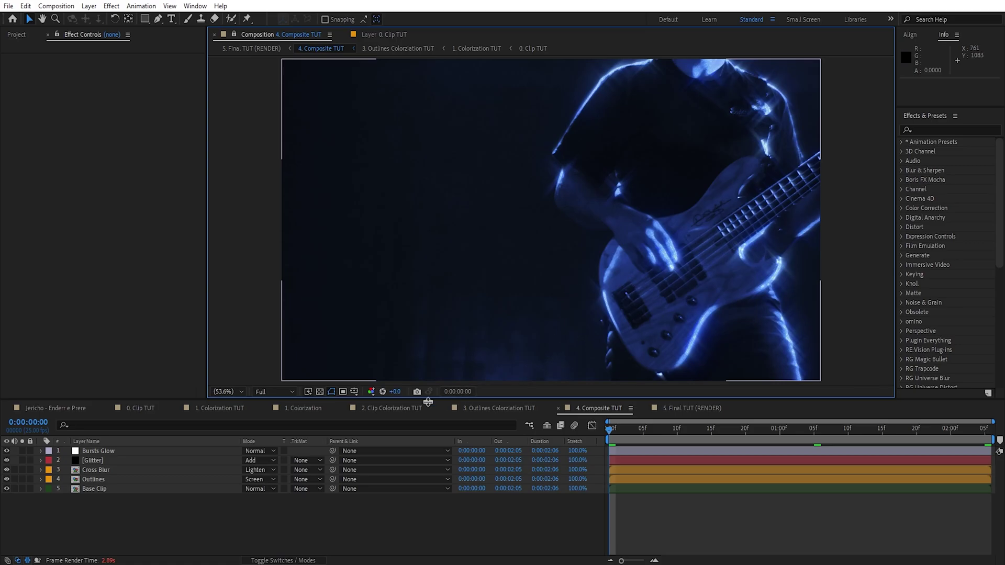
Step: Raise the RGB curve of the 0. Clip TUT layer in the 3. Outlines composition to bring out more edge detail
{"action": "left_click", "coordinate": [391, 408]}
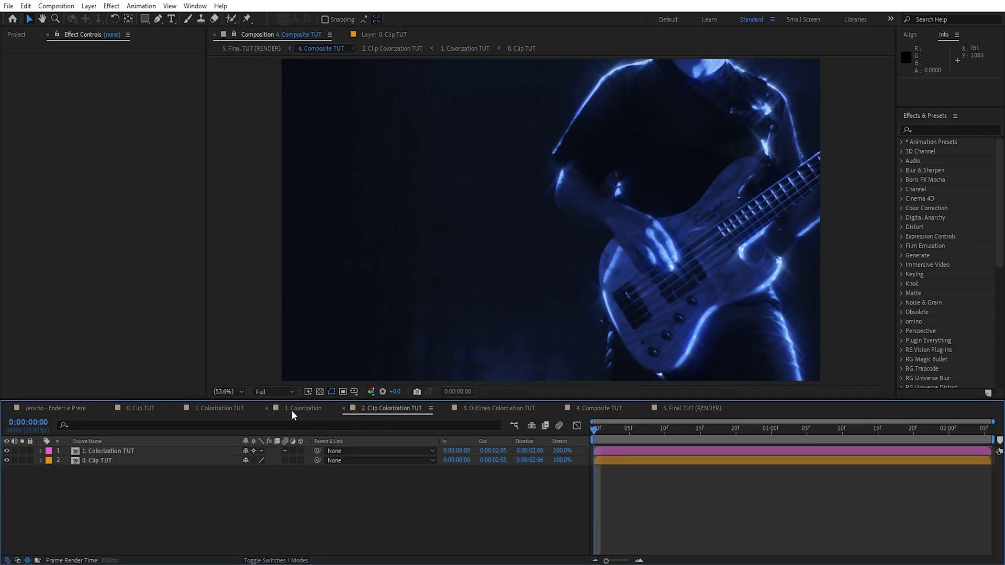
{"action": "left_click", "coordinate": [491, 408]}
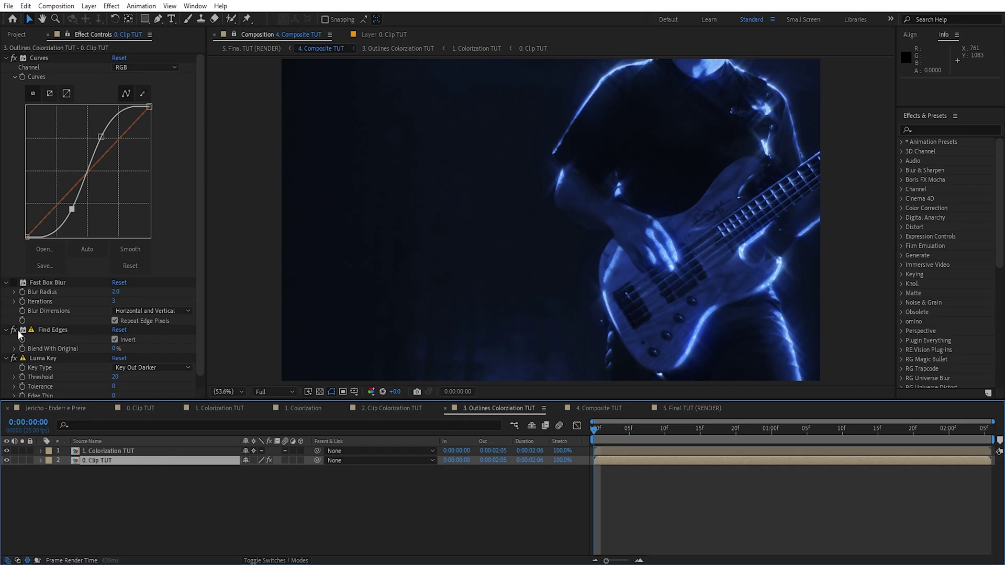
{"action": "left_click_drag", "start_coordinate": [72, 209], "coordinate": [67, 202]}
{"action": "left_click_drag", "start_coordinate": [101, 137], "coordinate": [96, 135]}
{"action": "left_click_drag", "start_coordinate": [67, 202], "coordinate": [62, 197]}
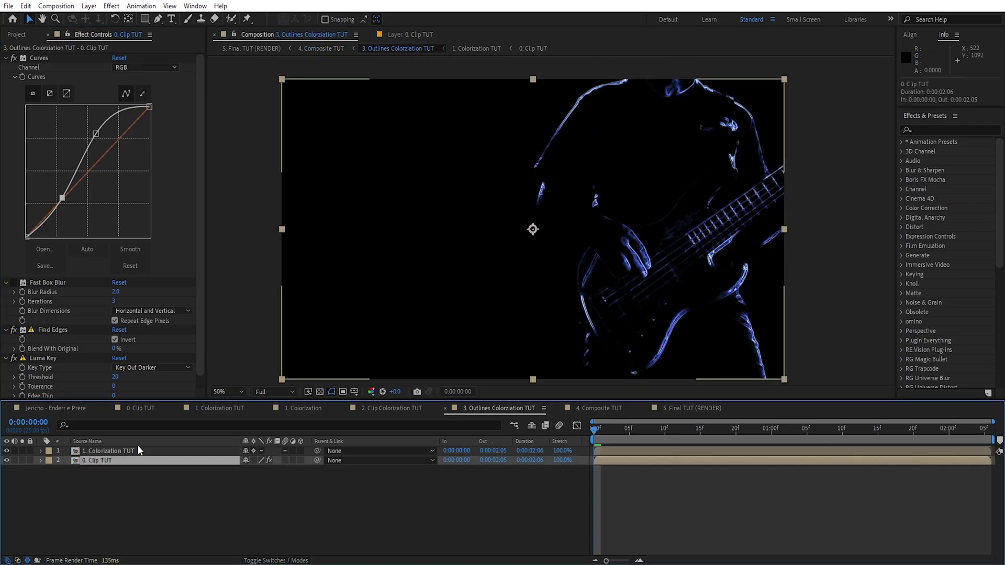
{"action": "left_click_drag", "start_coordinate": [63, 197], "coordinate": [50, 182]}
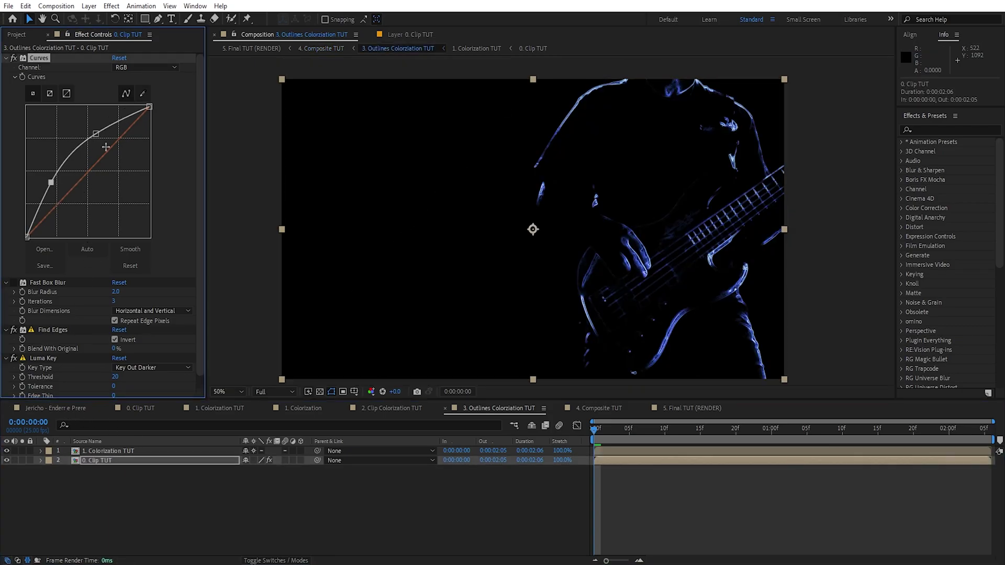
{"action": "left_click_drag", "start_coordinate": [96, 133], "coordinate": [87, 124]}
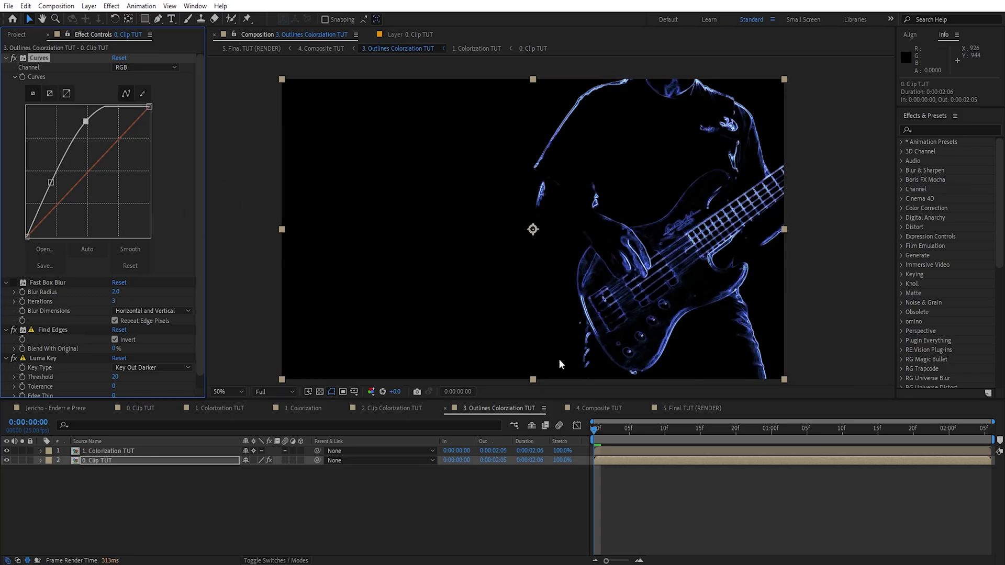
Step: At 0:00:02:02, switch off all effects on the 0. Clip TUT layer to show the plain tinted footage
{"action": "left_click", "coordinate": [962, 429]}
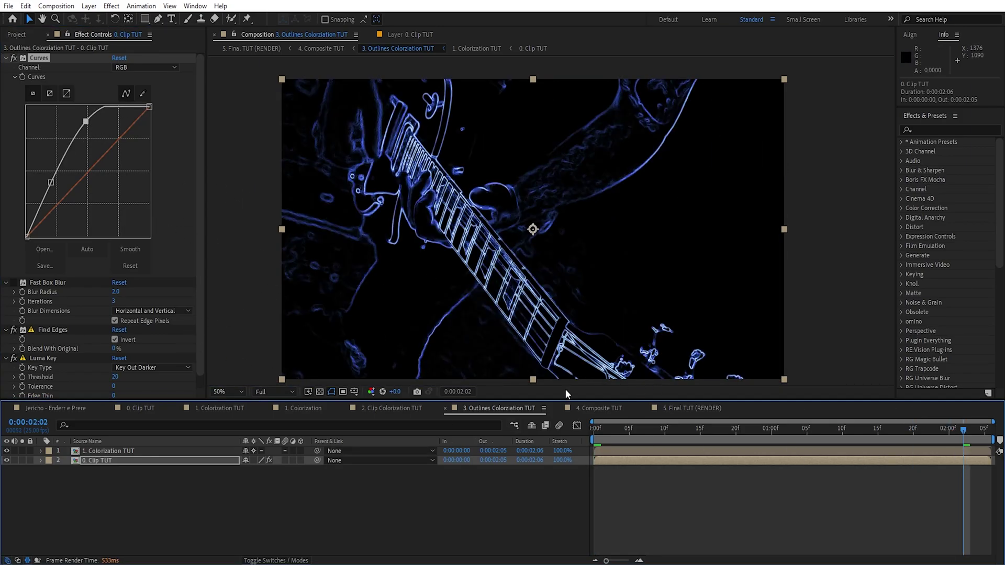
{"action": "left_click", "coordinate": [269, 460]}
{"action": "left_click", "coordinate": [206, 460]}
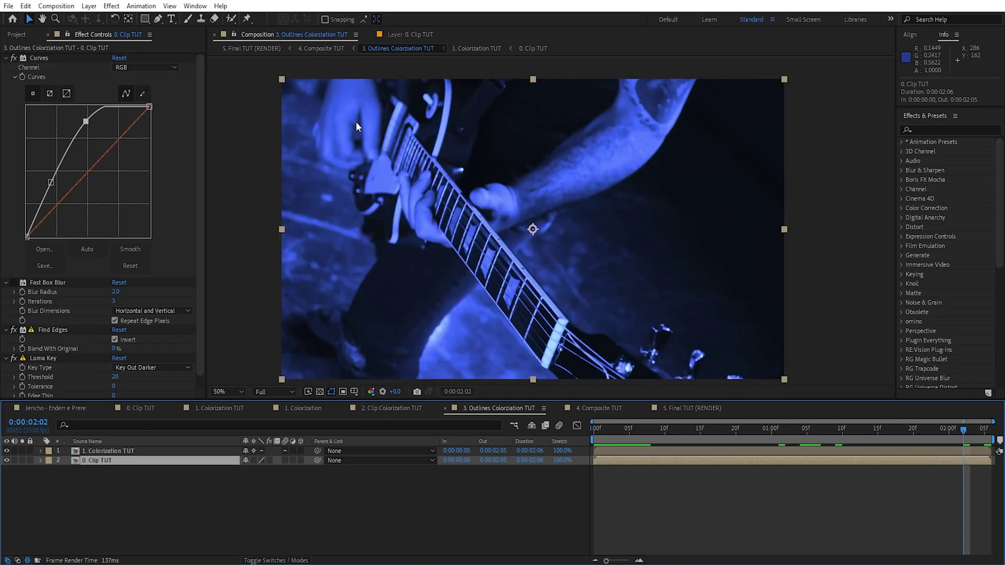
{"action": "left_click", "coordinate": [44, 483]}
Step: Draw a closed curved mask on the 0. Clip TUT layer around the guitar, arms and leg with the Pen tool
{"action": "left_click", "coordinate": [157, 461]}
{"action": "key", "text": "g"}
{"action": "key", "text": "comma"}
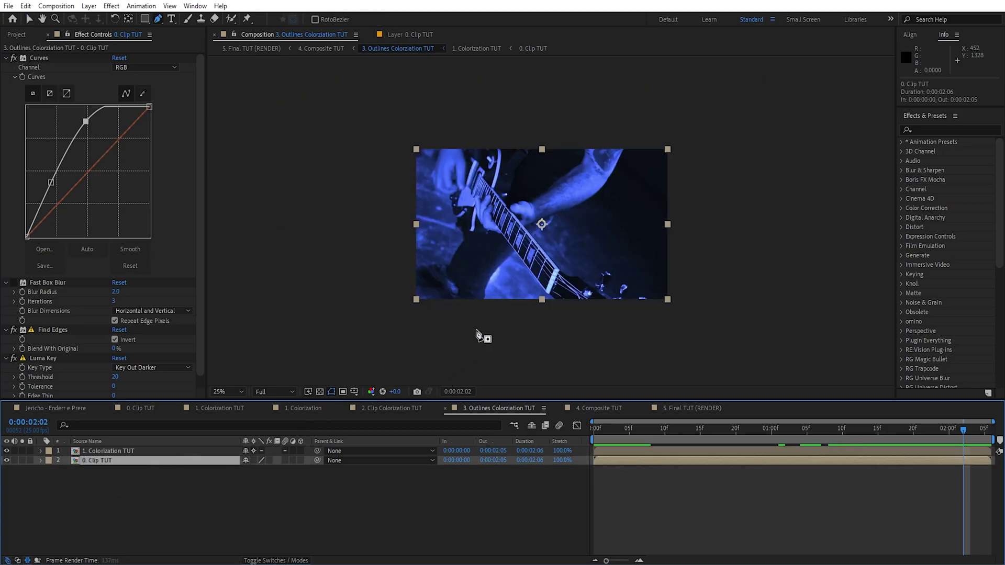
{"action": "left_click_drag", "start_coordinate": [483, 314], "coordinate": [481, 326]}
{"action": "left_click_drag", "start_coordinate": [496, 270], "coordinate": [499, 264]}
{"action": "left_click", "coordinate": [516, 252]}
{"action": "left_click", "coordinate": [570, 318]}
{"action": "left_click", "coordinate": [647, 319]}
{"action": "left_click_drag", "start_coordinate": [604, 272], "coordinate": [589, 271]}
{"action": "left_click_drag", "start_coordinate": [551, 256], "coordinate": [545, 249]}
{"action": "left_click_drag", "start_coordinate": [537, 231], "coordinate": [539, 224]}
{"action": "left_click_drag", "start_coordinate": [591, 202], "coordinate": [606, 193]}
{"action": "left_click", "coordinate": [483, 314]}
Step: Feather the mask by 106 pixels and switch the 0. Clip TUT layer's effects back on
{"action": "key", "text": "f"}
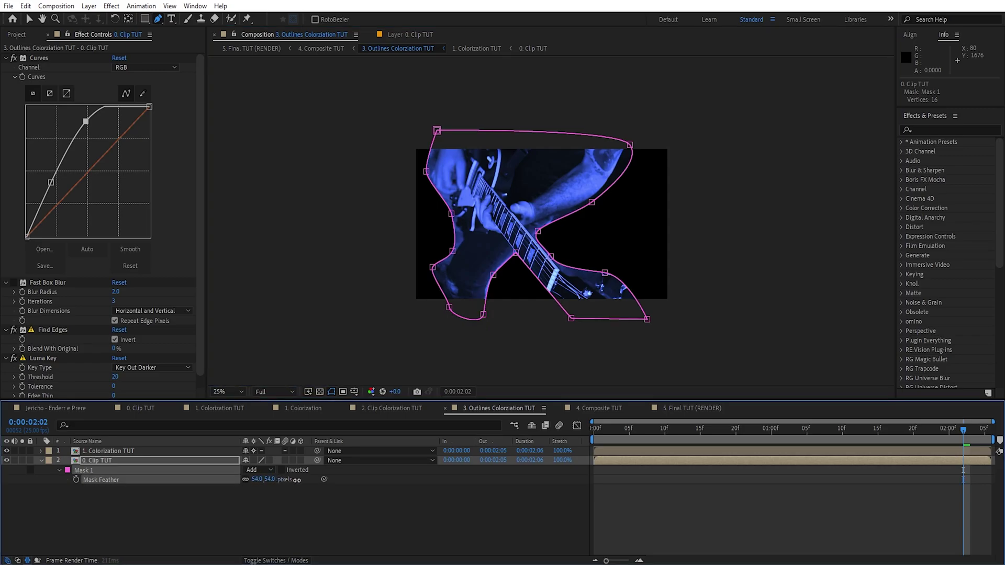
{"action": "left_click_drag", "start_coordinate": [305, 479], "coordinate": [321, 480]}
{"action": "left_click", "coordinate": [269, 460]}
{"action": "left_click", "coordinate": [265, 504]}
{"action": "key", "text": "v"}
{"action": "left_click", "coordinate": [225, 460]}
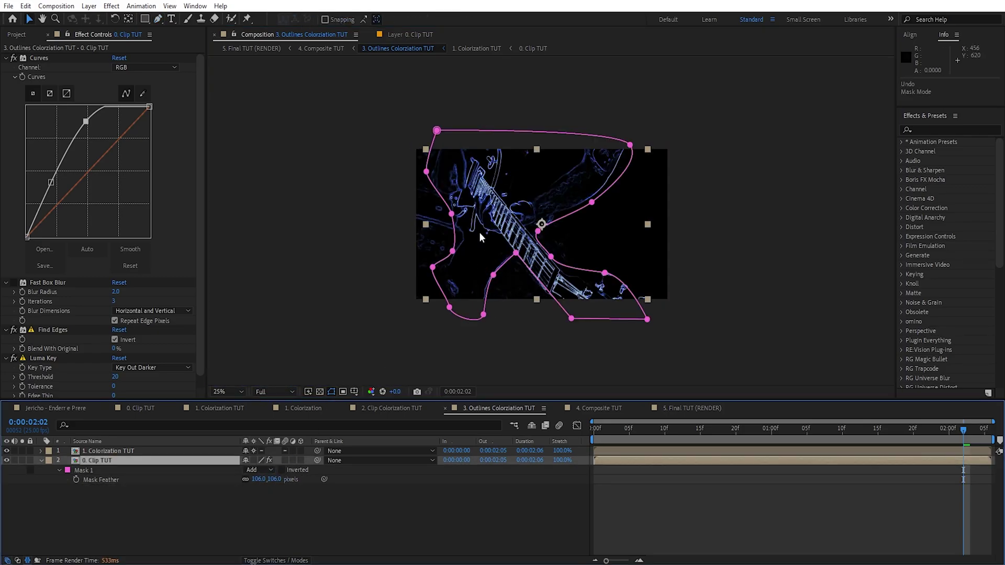
{"action": "left_click", "coordinate": [427, 524]}
{"action": "left_click", "coordinate": [220, 461]}
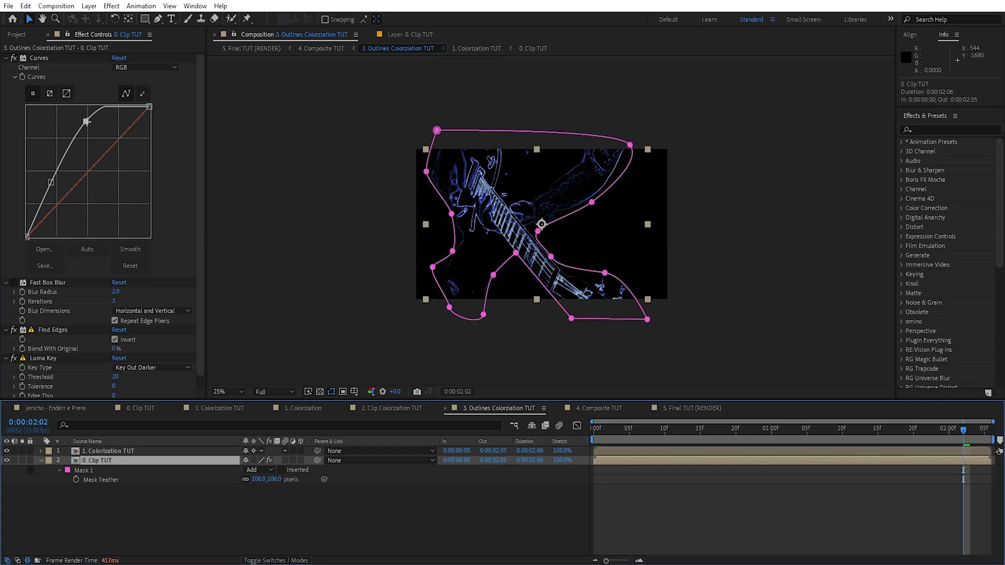
Step: Reshape the 0. Clip TUT layer's RGB curve into a moderate S with darker shadows and less boosted highlights
{"action": "left_click_drag", "start_coordinate": [86, 122], "coordinate": [103, 140]}
{"action": "left_click_drag", "start_coordinate": [51, 182], "coordinate": [68, 204]}
{"action": "left_click_drag", "start_coordinate": [104, 140], "coordinate": [104, 140]}
{"action": "left_click_drag", "start_coordinate": [67, 204], "coordinate": [65, 206]}
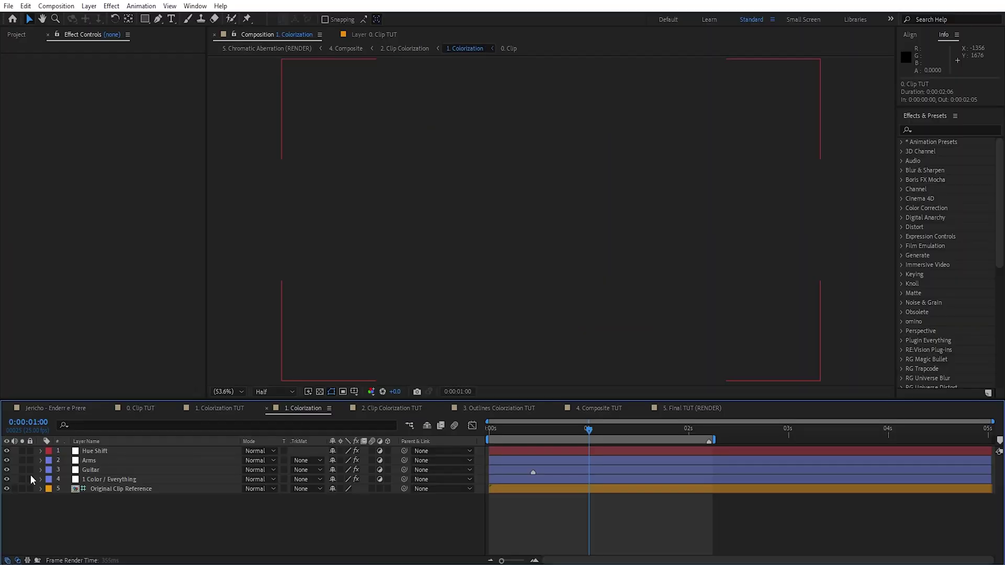
Step: In 1. Colorization TUT, show Hue Shift, Arms, Guitar and 1 Color / Everything, and hide 1 Color / Everything 2
{"action": "left_click", "coordinate": [36, 471]}
{"action": "left_click_drag", "start_coordinate": [7, 488], "coordinate": [7, 451]}
{"action": "left_click", "coordinate": [7, 479]}
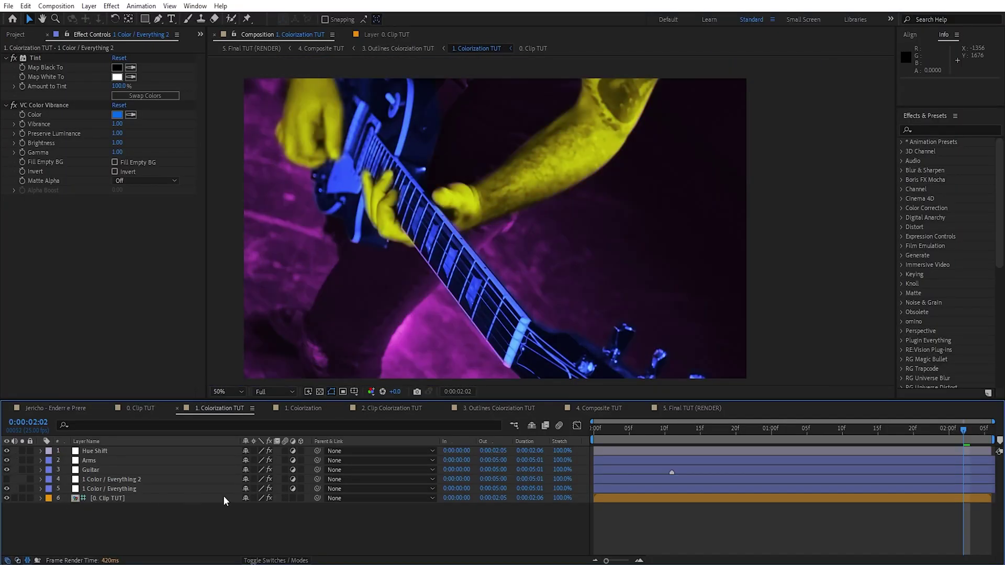
Step: Compare the 4. Composite TUT image with the Outlines layer hidden and shown
{"action": "left_click", "coordinate": [591, 408]}
{"action": "left_click", "coordinate": [94, 479]}
{"action": "left_click", "coordinate": [7, 480]}
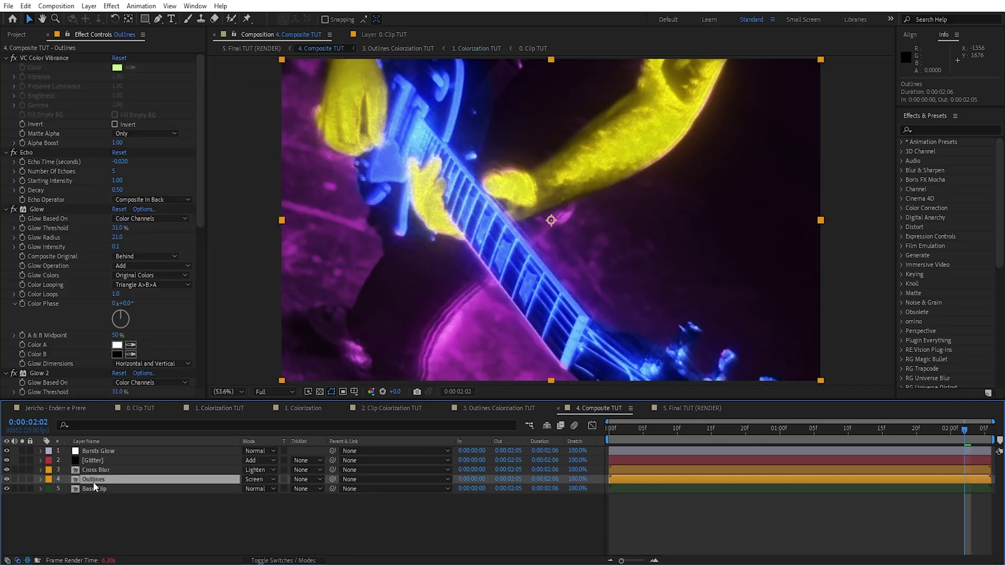
{"action": "left_click", "coordinate": [6, 479]}
{"action": "left_click", "coordinate": [6, 480]}
{"action": "left_click", "coordinate": [7, 479]}
{"action": "left_click", "coordinate": [7, 480]}
{"action": "left_click", "coordinate": [7, 480]}
{"action": "left_click", "coordinate": [7, 479]}
{"action": "left_click", "coordinate": [6, 480]}
{"action": "left_click", "coordinate": [81, 507]}
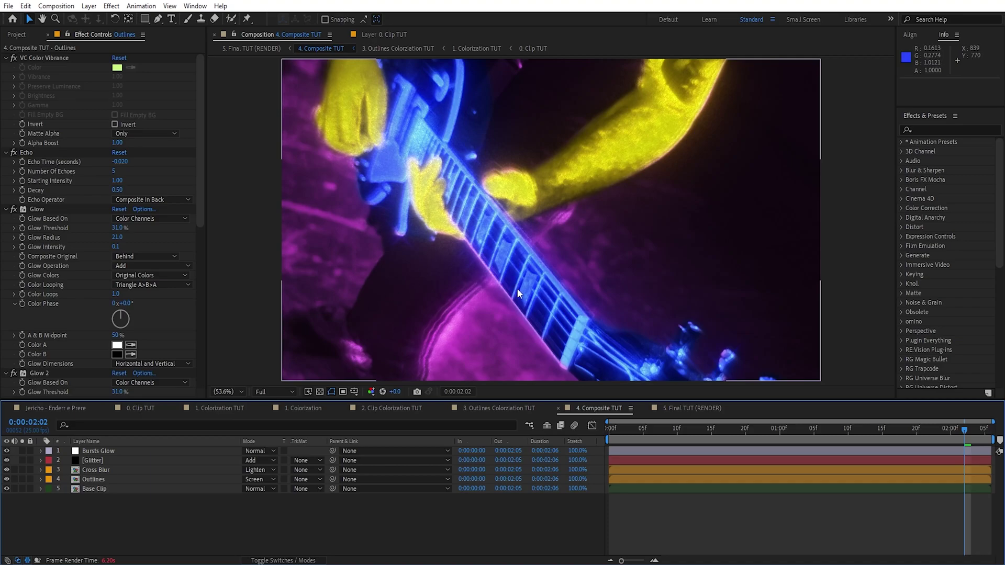
Step: Review the stacked clips in 0. Clip TUT, moving the time to 0:00:01:08 to view the bass-guitar shot
{"action": "left_click", "coordinate": [57, 408]}
{"action": "left_click", "coordinate": [140, 411]}
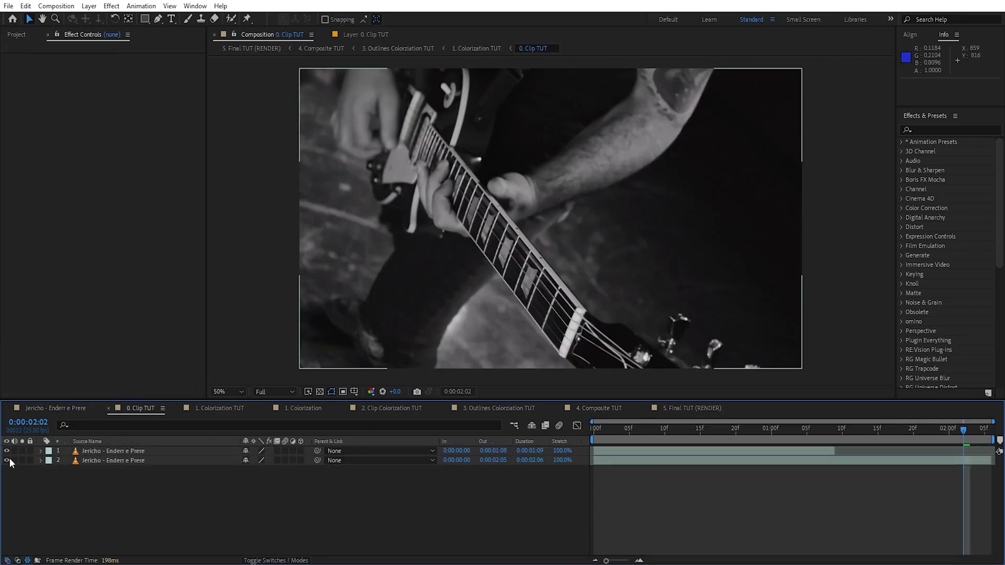
{"action": "left_click_drag", "start_coordinate": [800, 428], "coordinate": [824, 428]}
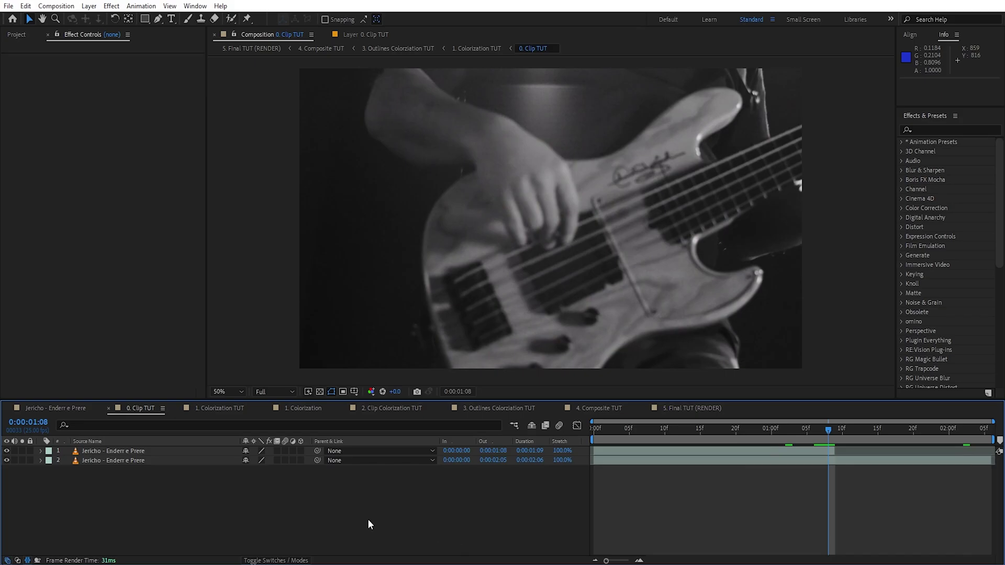
Step: Lock the viewer on 4. Composite TUT and, in 1. Colorization TUT, show only the 1 Color / Everything 2 adjustment above the clip
{"action": "left_click", "coordinate": [598, 408]}
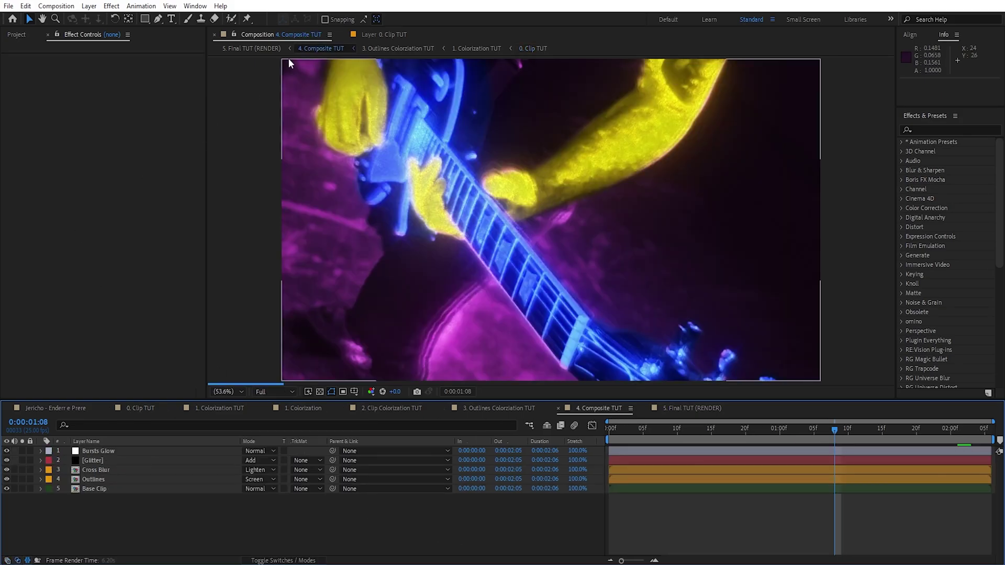
{"action": "left_click", "coordinate": [234, 35]}
{"action": "left_click", "coordinate": [217, 408]}
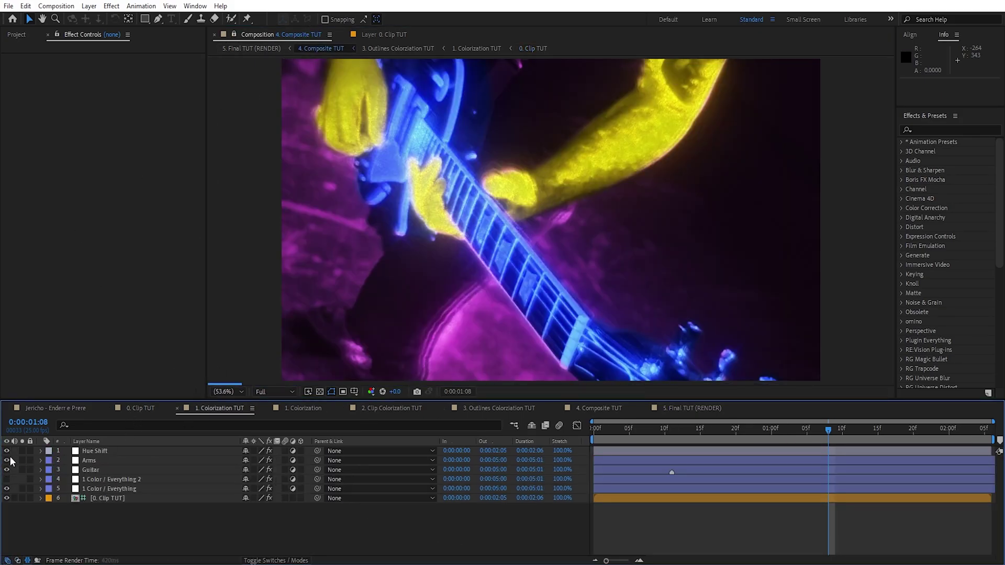
Step: In 3. Outlines Colorization TUT, set Mask 1 on the 0. Clip TUT layer to None and return to the first frame
{"action": "left_click", "coordinate": [499, 408]}
{"action": "left_click", "coordinate": [102, 460]}
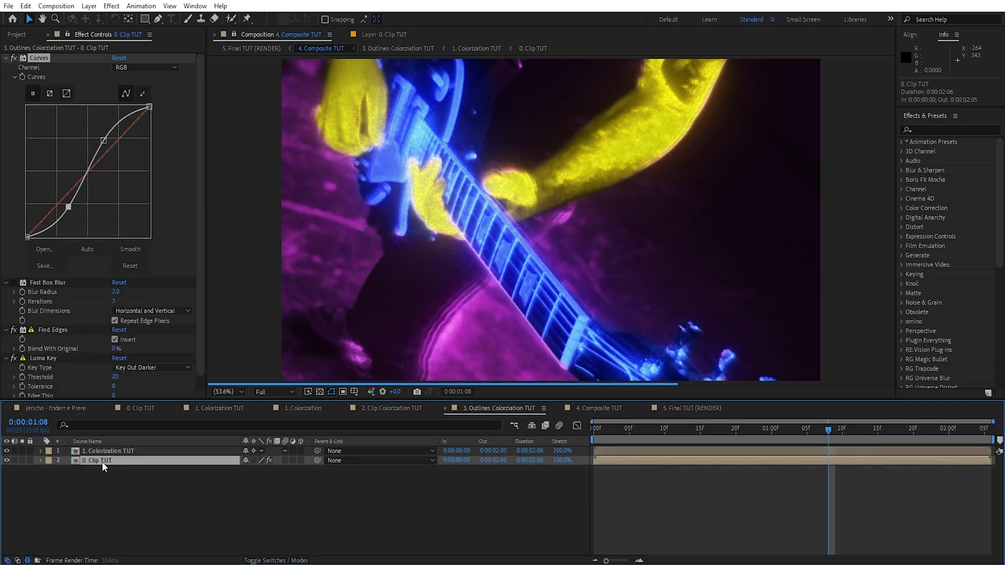
{"action": "left_click", "coordinate": [256, 469]}
{"action": "left_click", "coordinate": [263, 480]}
{"action": "key", "text": "Home"}
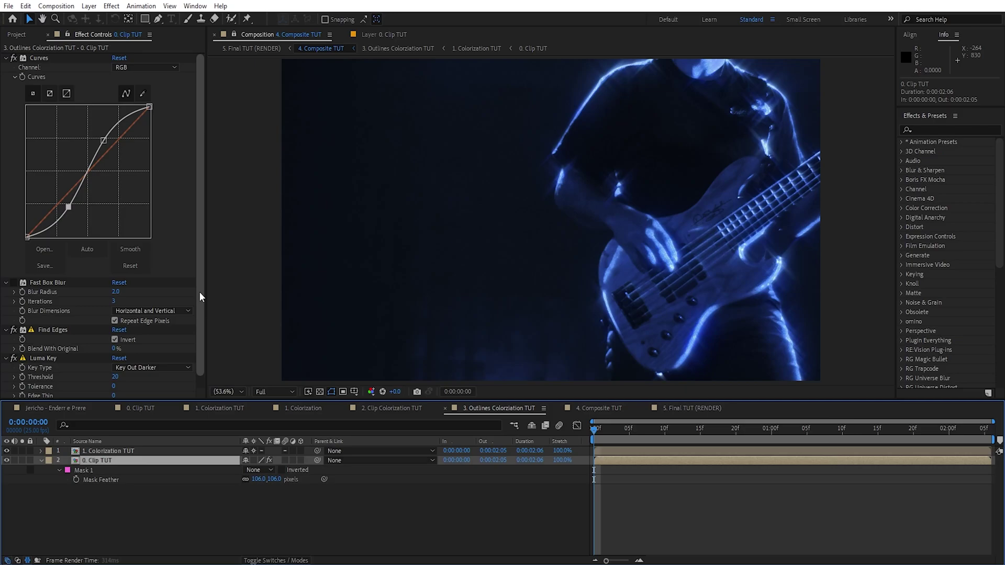
Step: Try enabling Fast Box Blur on the 0. Clip TUT outlines layer, and undo it
{"action": "left_click_drag", "start_coordinate": [199, 291], "coordinate": [199, 366]}
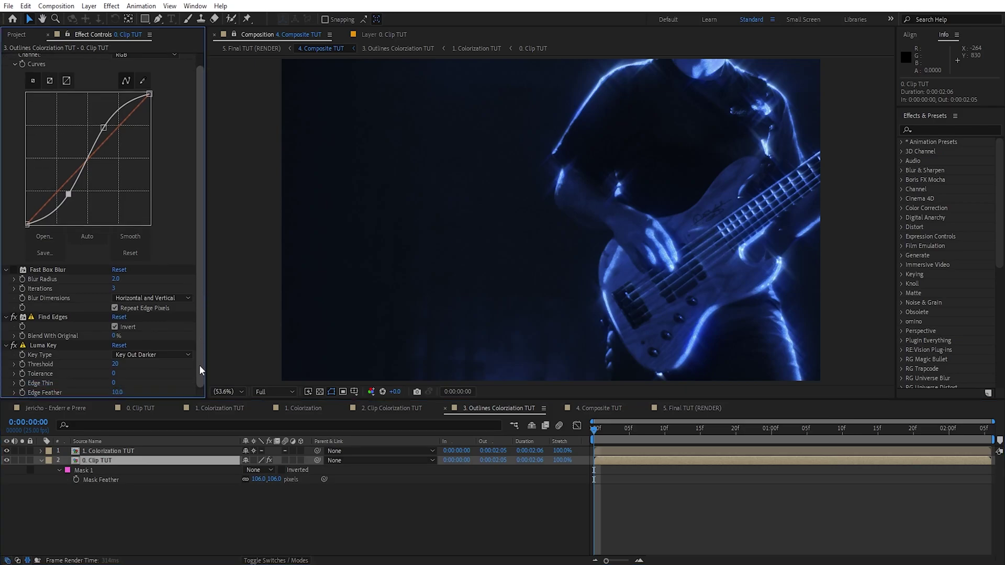
{"action": "left_click", "coordinate": [43, 346]}
{"action": "left_click", "coordinate": [14, 270]}
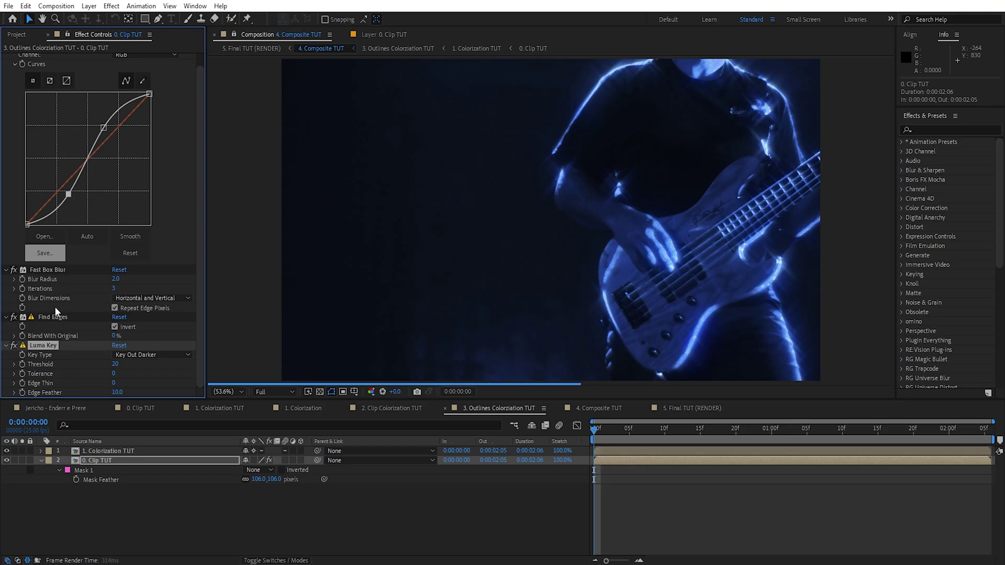
{"action": "key", "text": "ctrl+z"}
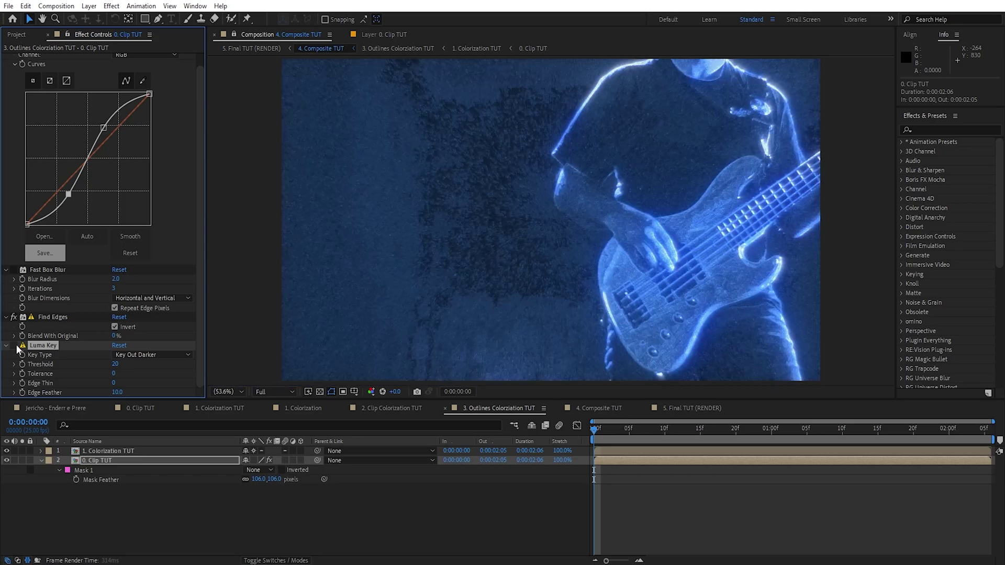
Step: Compare the outlines with Luma Key off and on, leave it enabled and set its Threshold to 8
{"action": "left_click", "coordinate": [14, 346]}
{"action": "left_click", "coordinate": [15, 346]}
{"action": "left_click", "coordinate": [14, 345]}
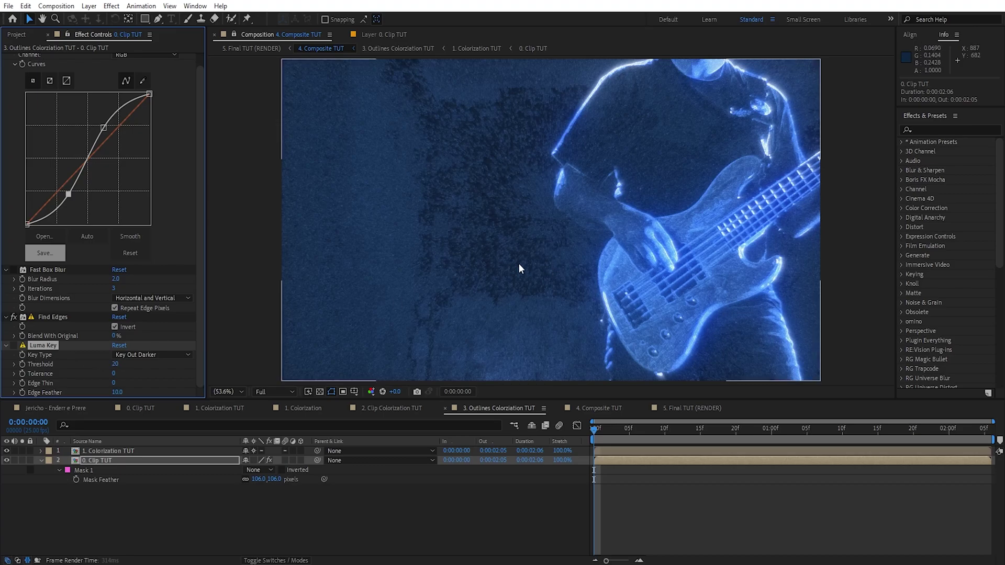
{"action": "left_click", "coordinate": [14, 335]}
{"action": "left_click", "coordinate": [14, 361]}
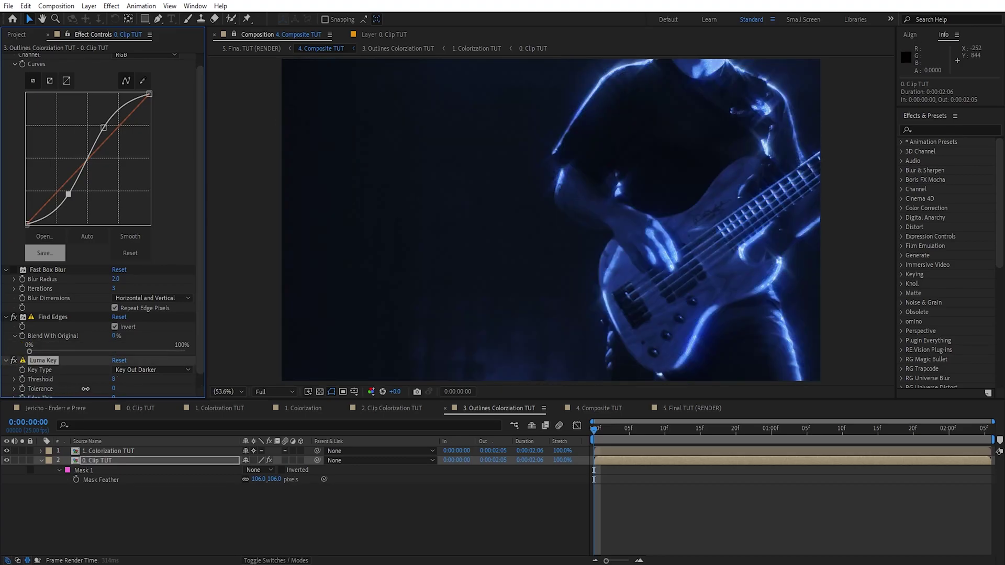
{"action": "mouse_move", "coordinate": [113, 382]}
{"action": "left_mouse_down"}
{"action": "mouse_move", "coordinate": [71, 386]}
{"action": "mouse_move", "coordinate": [112, 381]}
{"action": "left_mouse_up"}
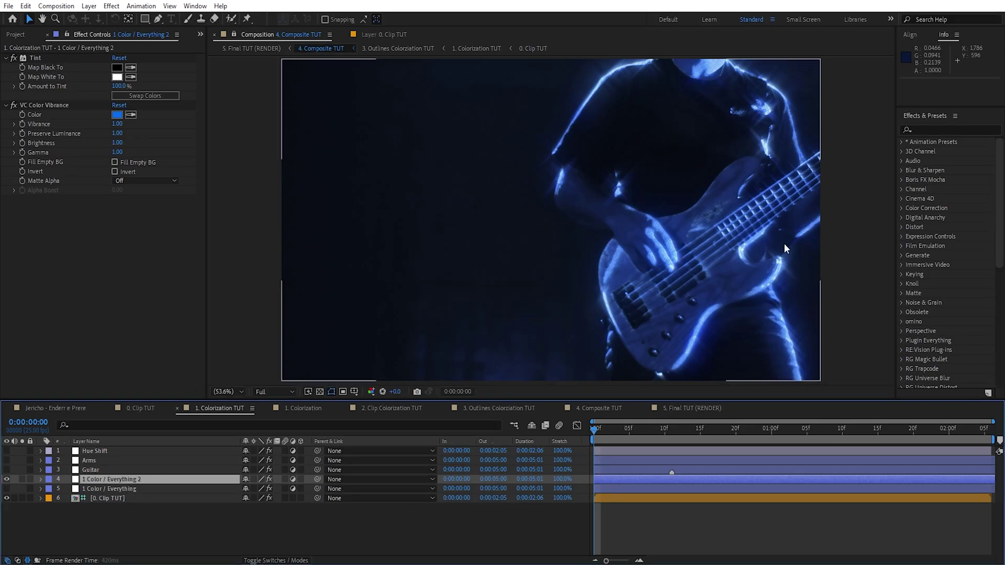
Step: Select the Guitar adjustment layer in 1. Colorization TUT
{"action": "left_click", "coordinate": [58, 469]}
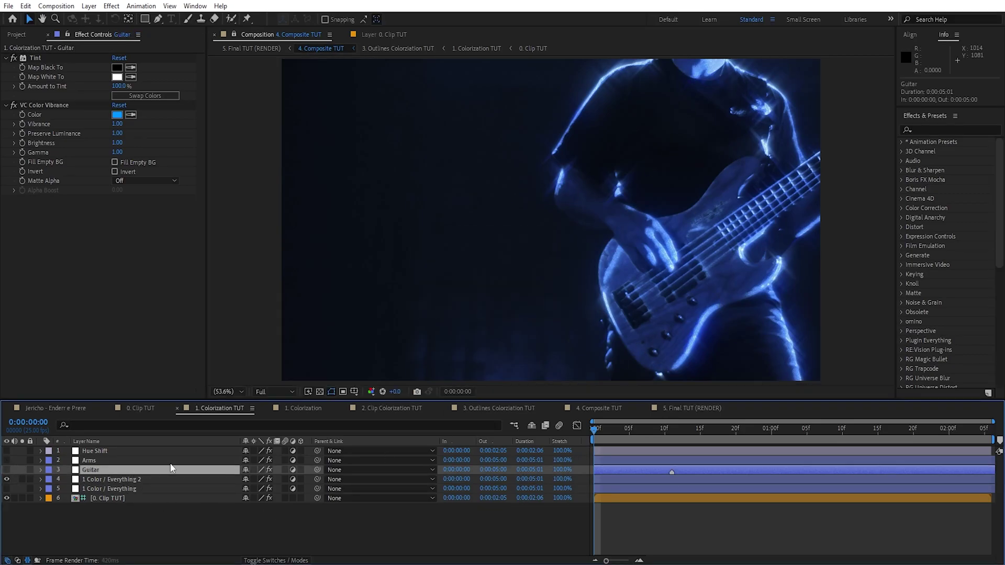